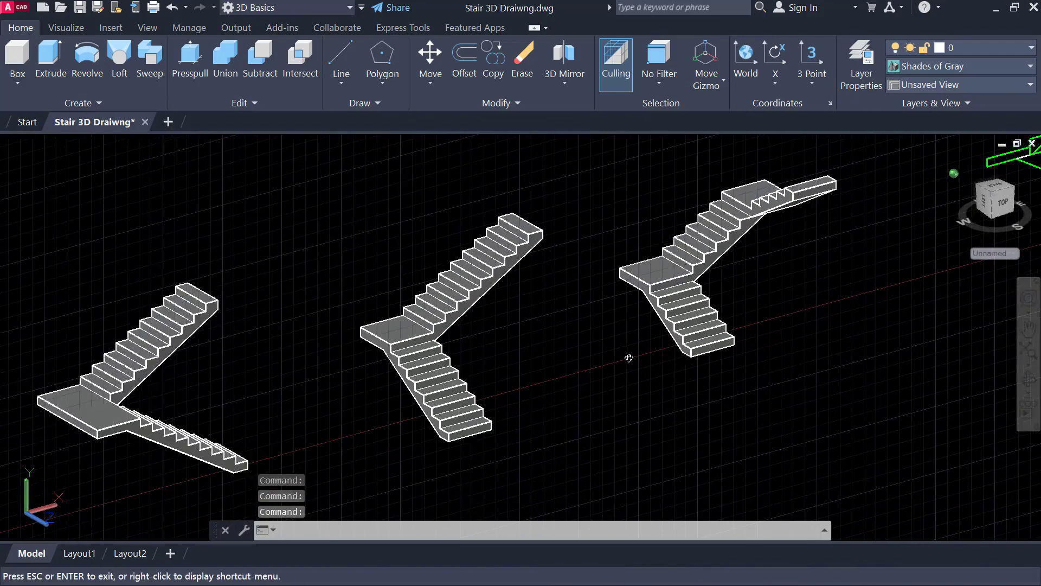
Review the dogleg, L-shaped and C-shaped staircase profiles across the drawing sheet.
{"action": "key", "text": "Escape"}
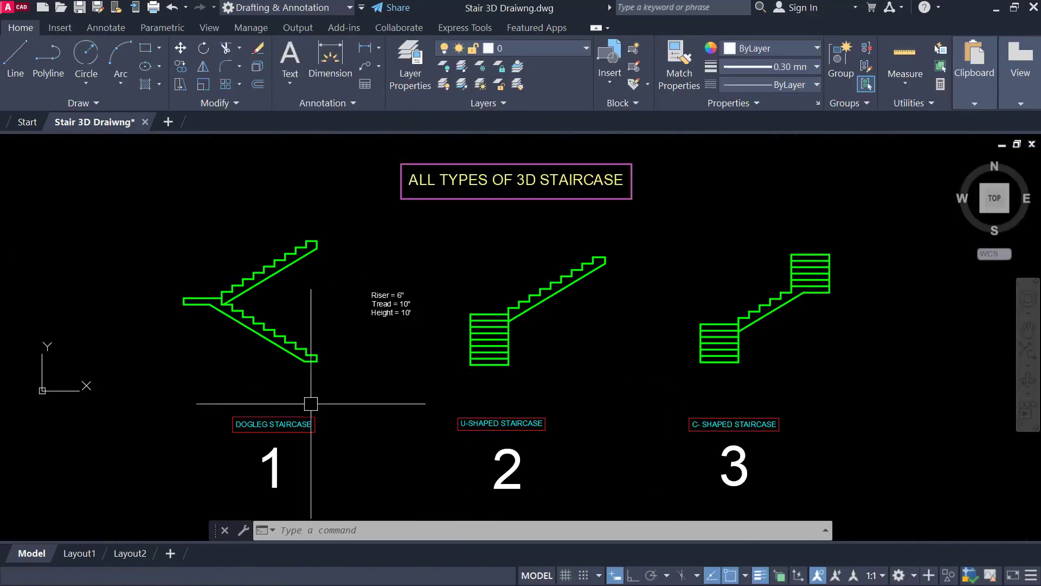
{"action": "scroll", "coordinate": [236, 381], "scroll_direction": "up", "scroll_amount": 5}
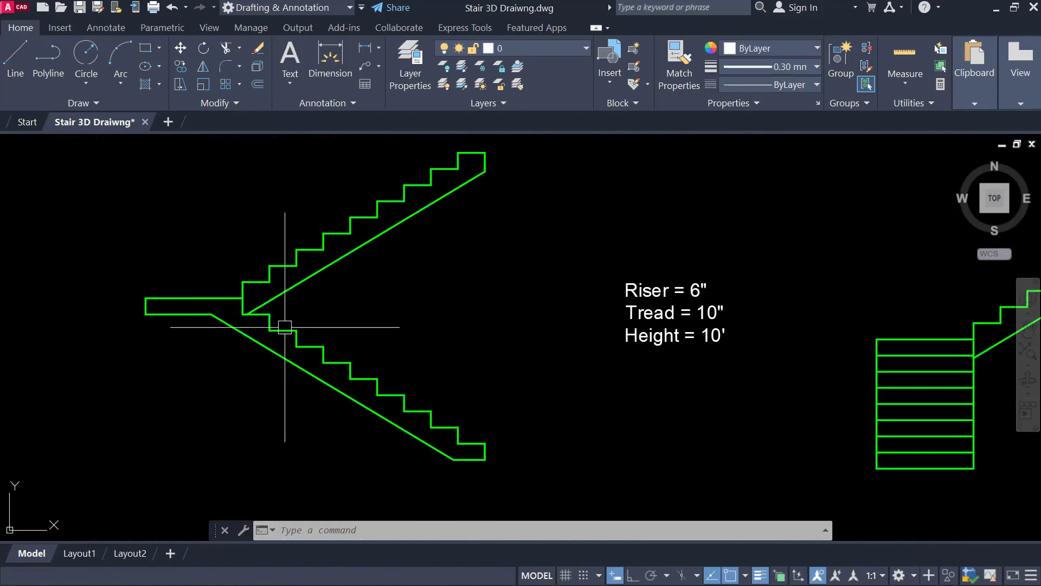
{"action": "scroll", "coordinate": [698, 383], "scroll_direction": "down", "scroll_amount": 5}
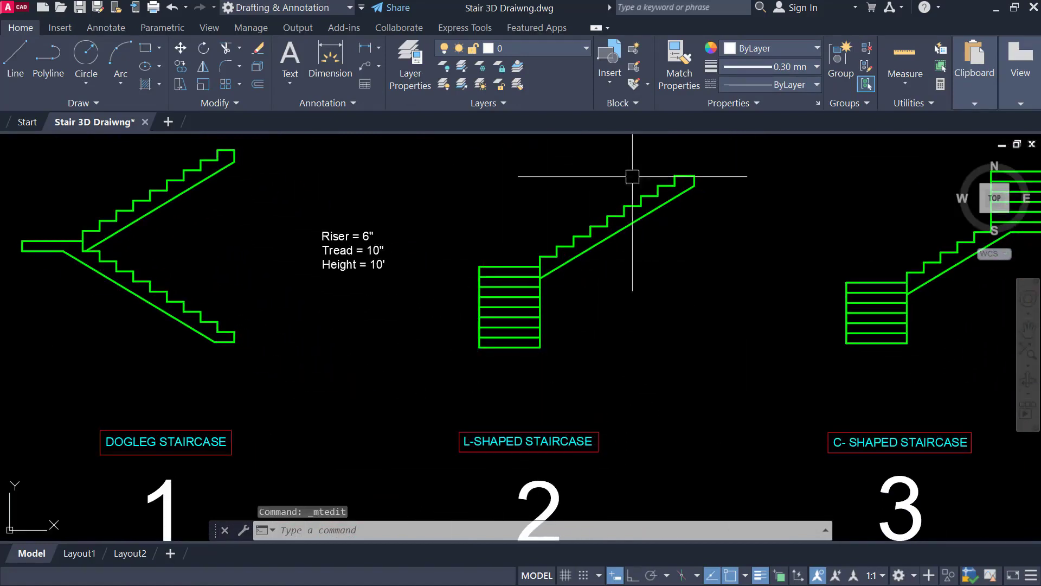
{"action": "middle_click_drag", "start_coordinate": [758, 360], "coordinate": [412, 388]}
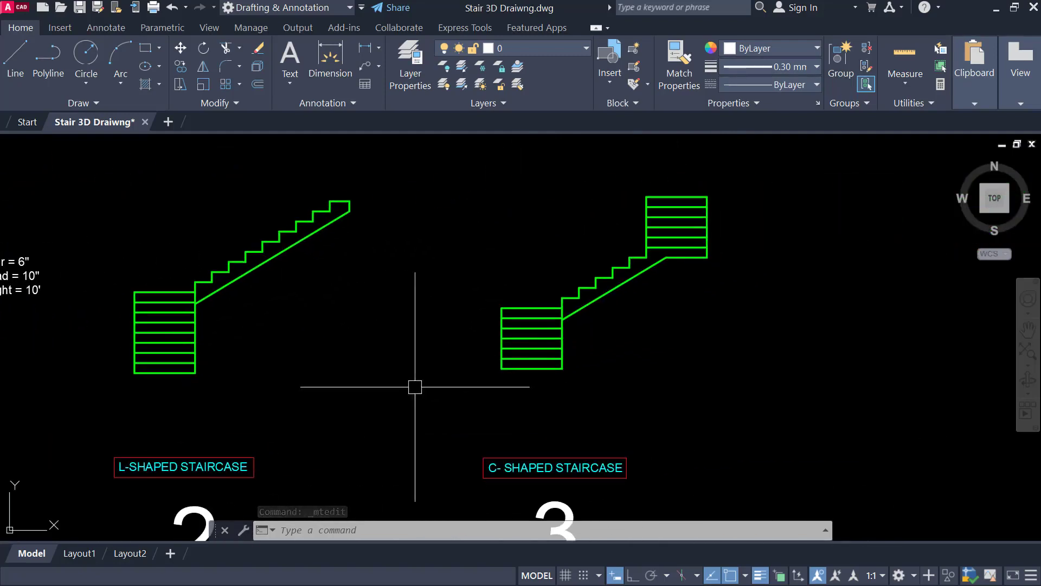
{"action": "middle_click_drag", "start_coordinate": [753, 365], "coordinate": [747, 356]}
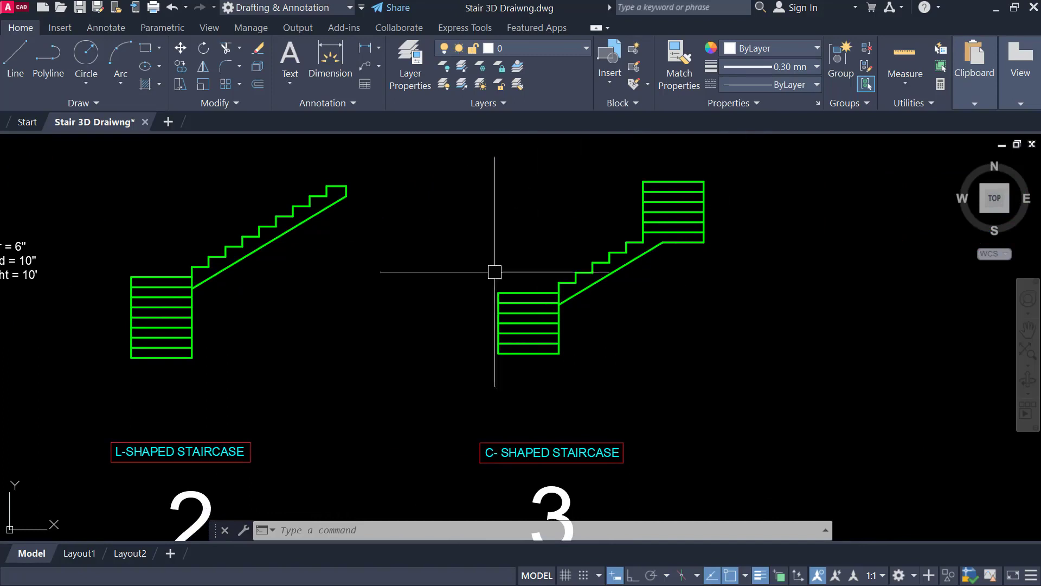
{"action": "scroll", "coordinate": [644, 299], "scroll_direction": "down", "scroll_amount": 3}
{"action": "middle_click_drag", "start_coordinate": [720, 307], "coordinate": [788, 314]}
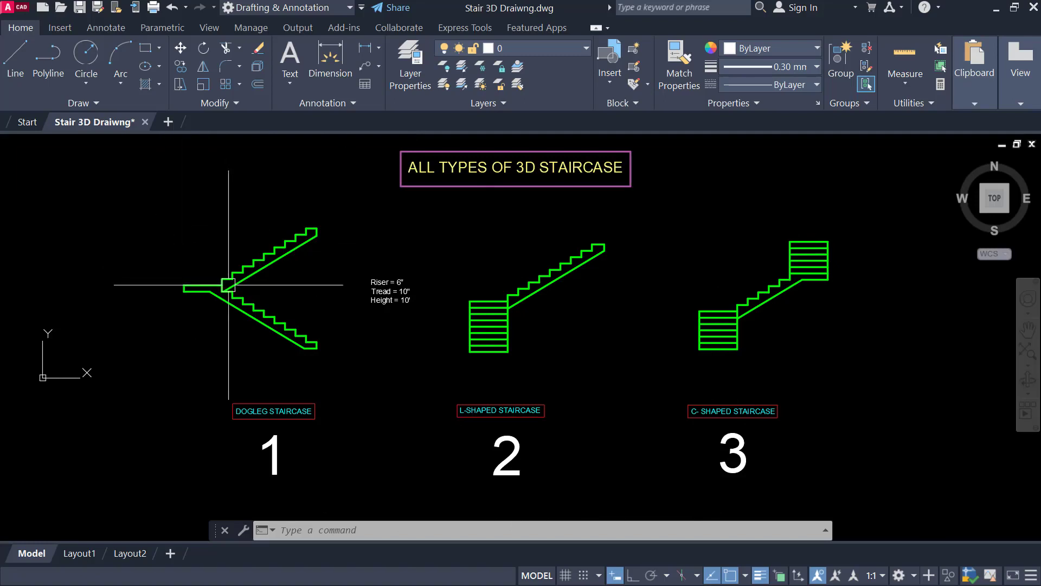
{"action": "scroll", "coordinate": [215, 258], "scroll_direction": "up", "scroll_amount": 4}
{"action": "middle_click_drag", "start_coordinate": [258, 283], "coordinate": [289, 285]}
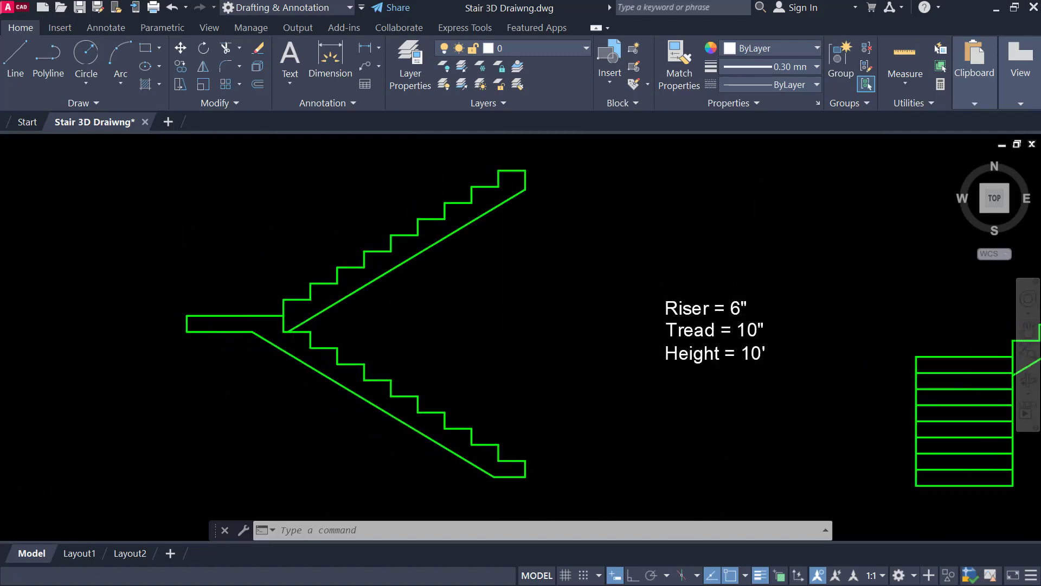
{"action": "scroll", "coordinate": [524, 302], "scroll_direction": "down", "scroll_amount": 2}
{"action": "middle_click_drag", "start_coordinate": [525, 302], "coordinate": [457, 302]}
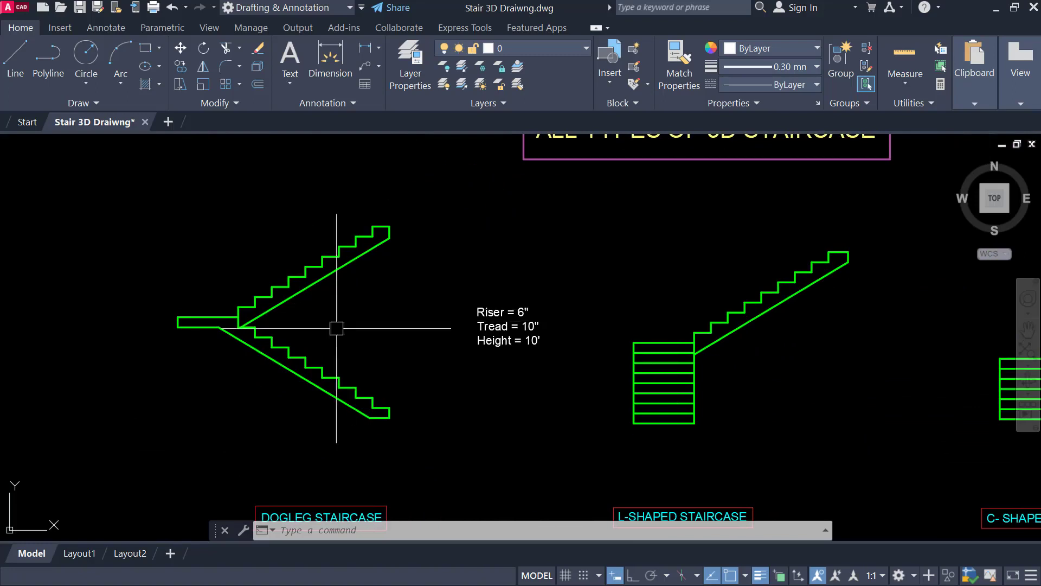
{"action": "scroll", "coordinate": [336, 325], "scroll_direction": "up", "scroll_amount": 2}
{"action": "middle_click_drag", "start_coordinate": [350, 341], "coordinate": [380, 339]}
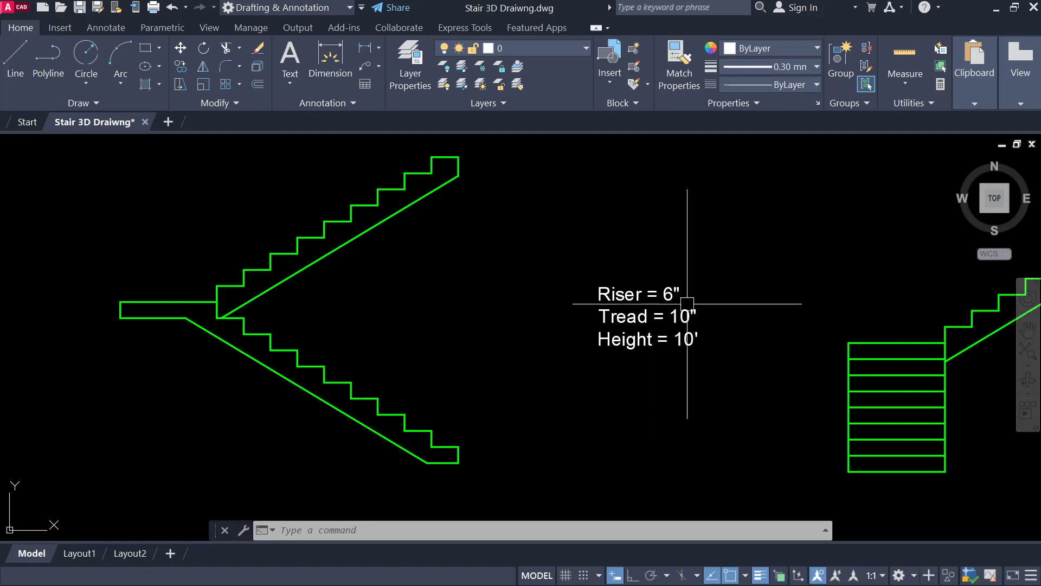
Highlight the lowest full riser and tread of the dogleg staircase, compare them with the dimension notes, and clear the selection.
{"action": "scroll", "coordinate": [429, 439], "scroll_direction": "up", "scroll_amount": 7}
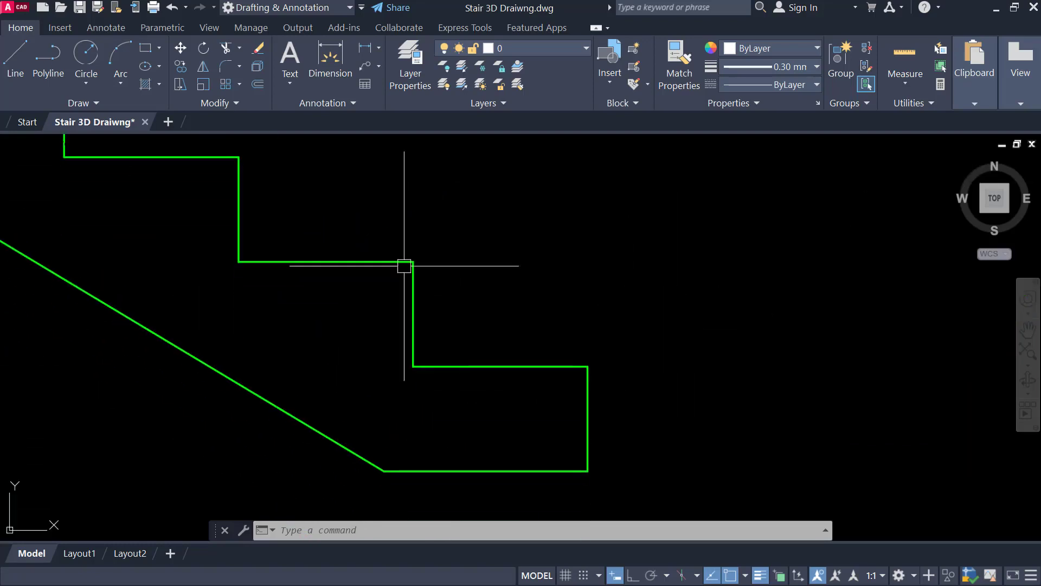
{"action": "left_click", "coordinate": [393, 243]}
{"action": "left_click", "coordinate": [445, 392]}
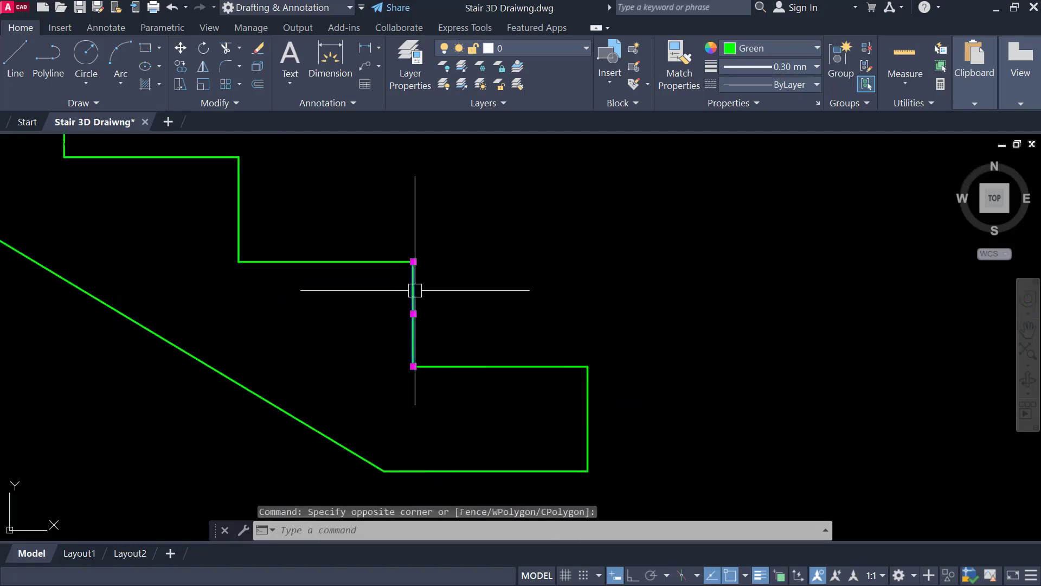
{"action": "left_click", "coordinate": [211, 238]}
{"action": "left_click", "coordinate": [478, 284]}
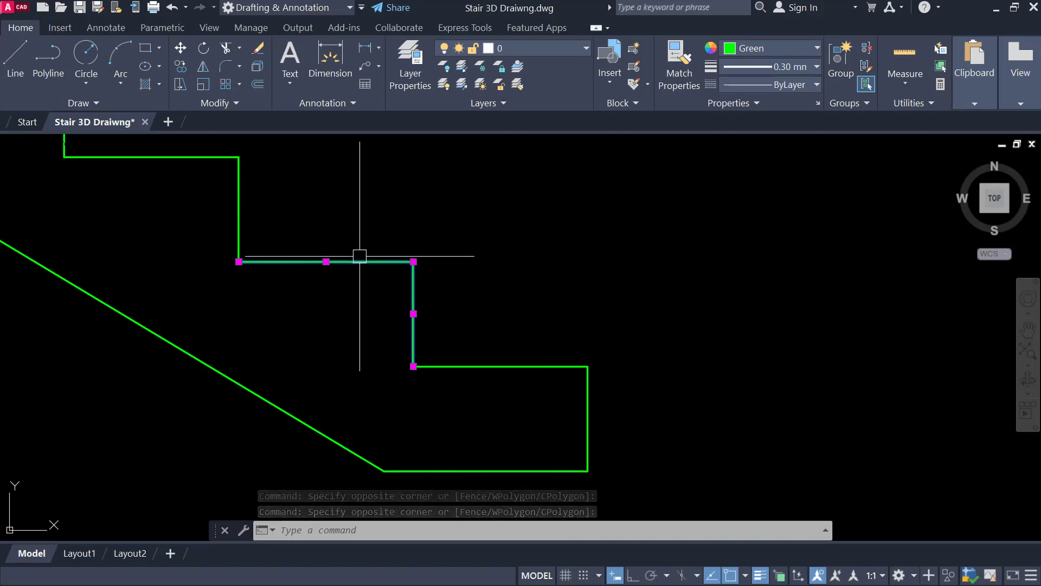
{"action": "scroll", "coordinate": [379, 277], "scroll_direction": "down", "scroll_amount": 5}
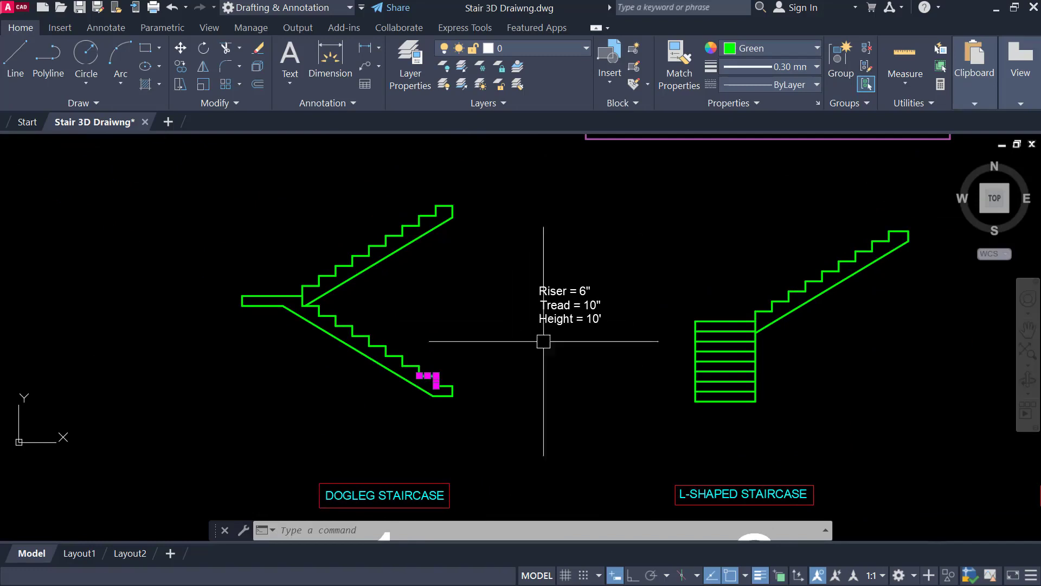
{"action": "scroll", "coordinate": [544, 341], "scroll_direction": "up", "scroll_amount": 2}
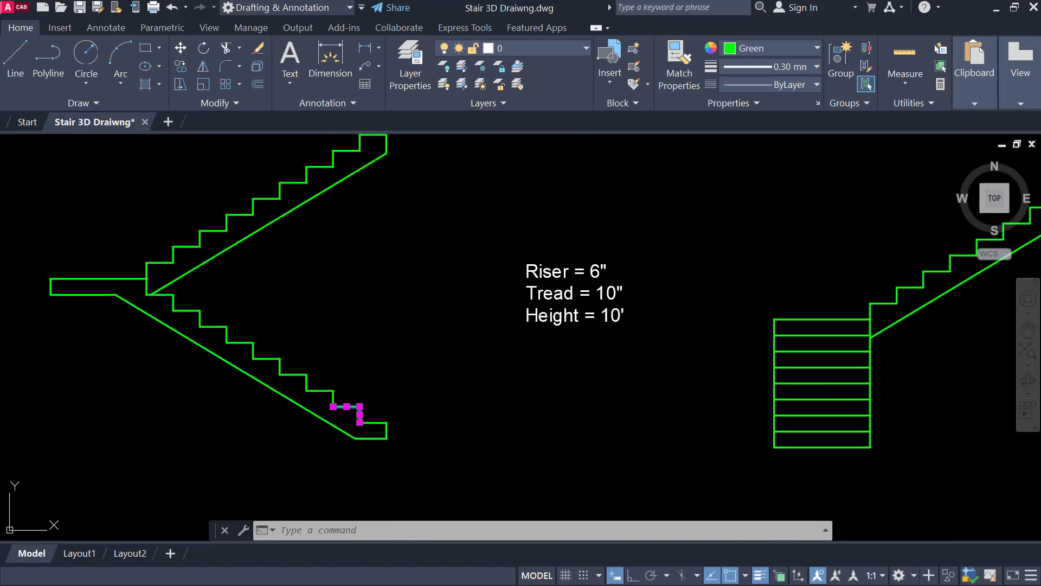
{"action": "key", "text": "Escape"}
Inspect the L-shaped and C-shaped flights up close and return to the dogleg staircase profile.
{"action": "middle_click_drag", "start_coordinate": [369, 278], "coordinate": [402, 307]}
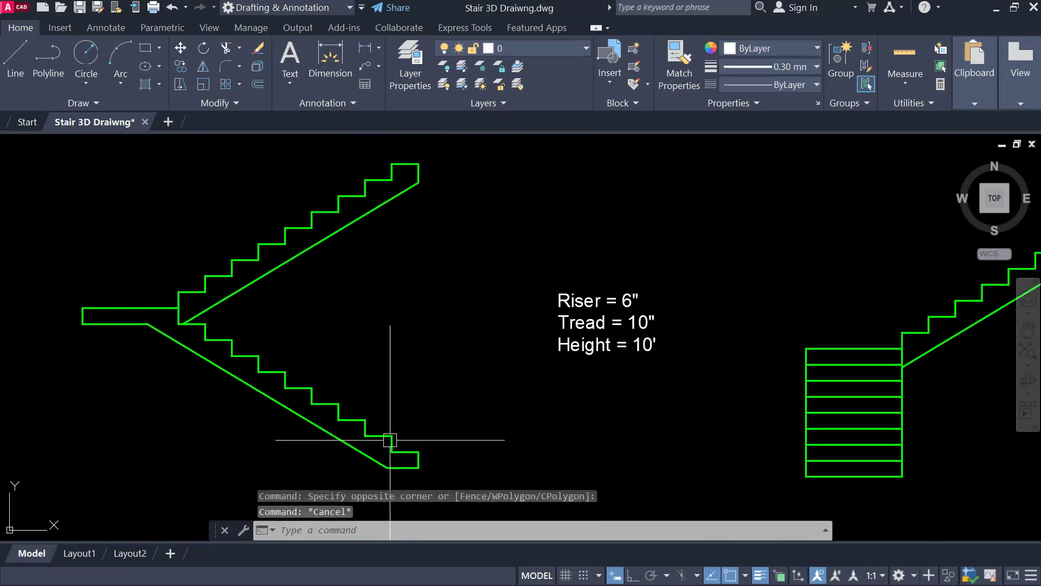
{"action": "middle_click_drag", "start_coordinate": [411, 377], "coordinate": [453, 360]}
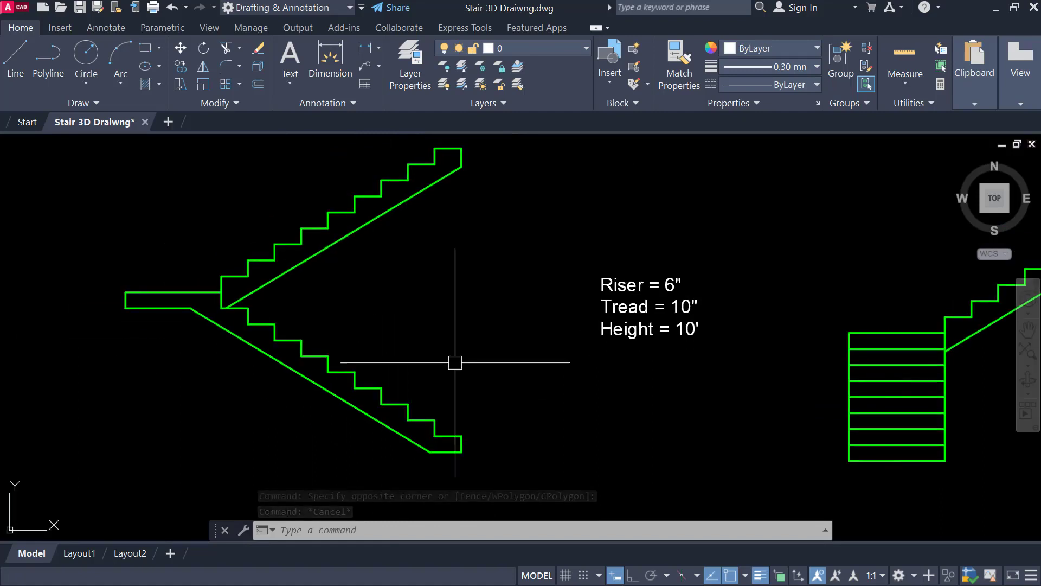
{"action": "mouse_move", "coordinate": [616, 392]}
{"action": "middle_mouse_down"}
{"action": "mouse_move", "coordinate": [253, 399]}
{"action": "mouse_move", "coordinate": [103, 415]}
{"action": "middle_mouse_up"}
{"action": "mouse_move", "coordinate": [754, 371]}
{"action": "middle_mouse_down"}
{"action": "mouse_move", "coordinate": [255, 349]}
{"action": "mouse_move", "coordinate": [212, 366]}
{"action": "middle_mouse_up"}
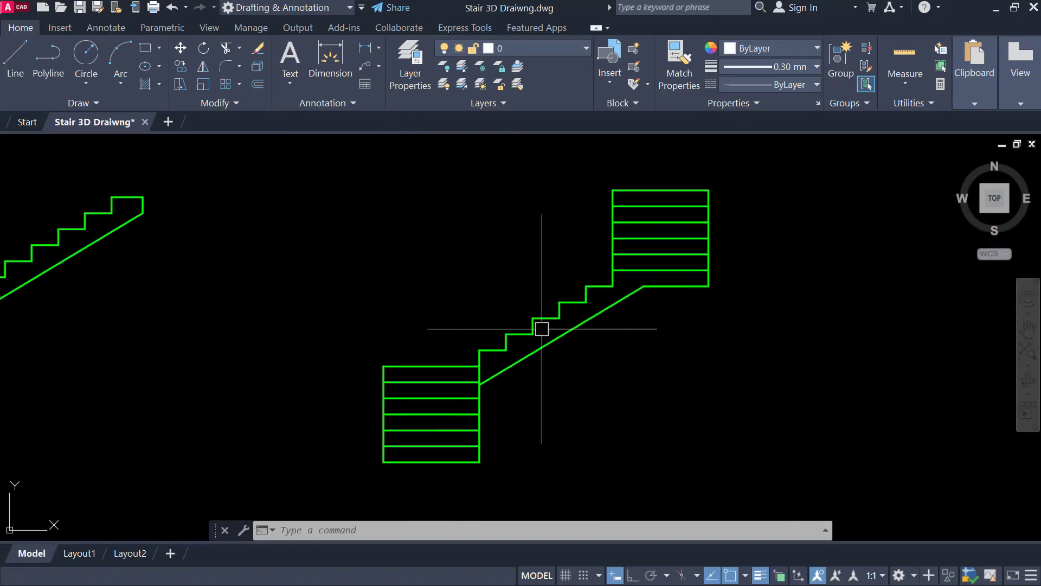
{"action": "scroll", "coordinate": [631, 296], "scroll_direction": "down", "scroll_amount": 2}
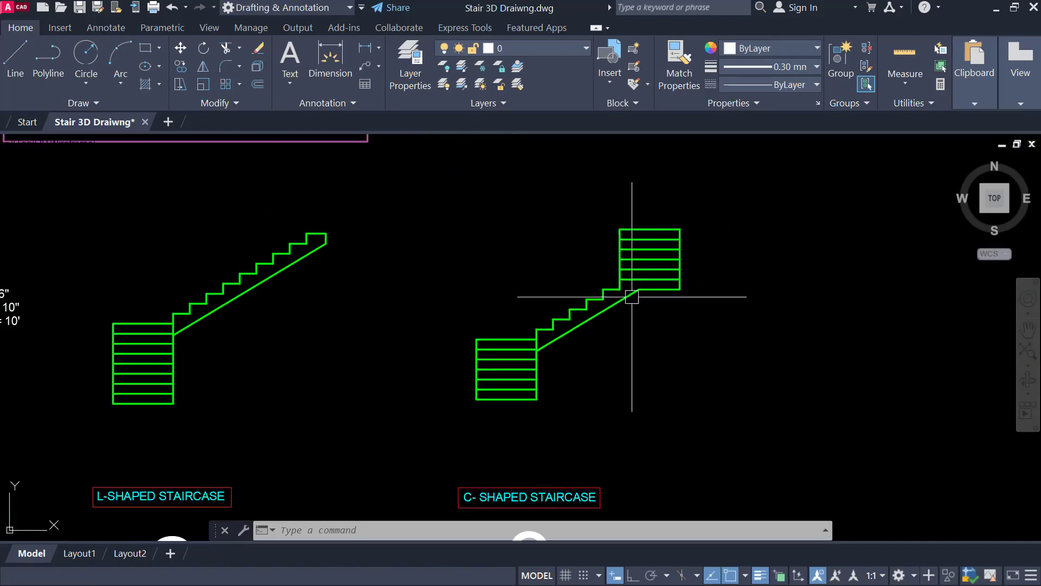
{"action": "scroll", "coordinate": [438, 351], "scroll_direction": "down", "scroll_amount": 2}
{"action": "mouse_move", "coordinate": [440, 350]}
{"action": "middle_mouse_down"}
{"action": "mouse_move", "coordinate": [658, 349]}
{"action": "mouse_move", "coordinate": [664, 321]}
{"action": "middle_mouse_up"}
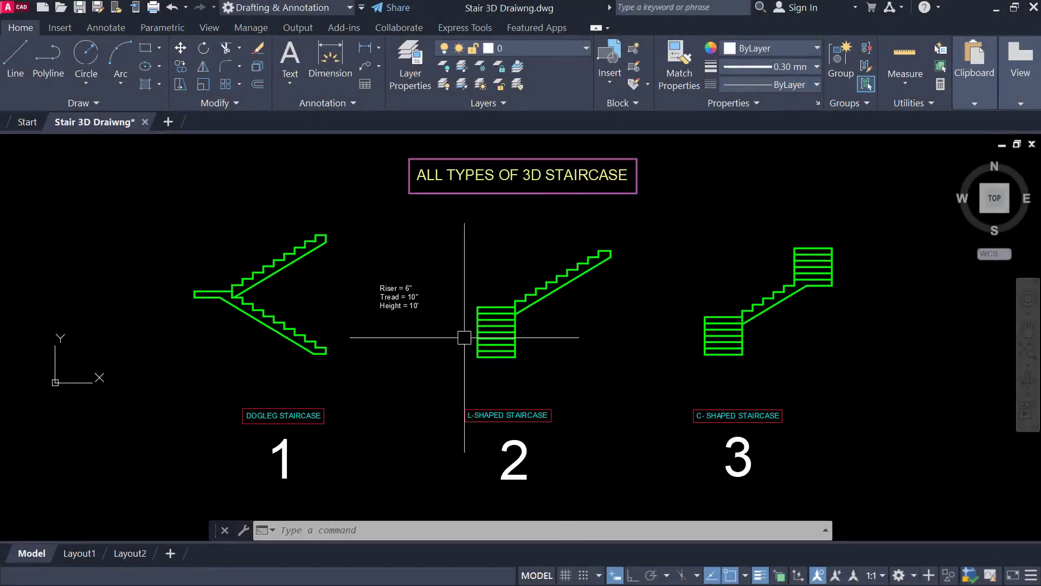
{"action": "scroll", "coordinate": [529, 319], "scroll_direction": "up", "scroll_amount": 2}
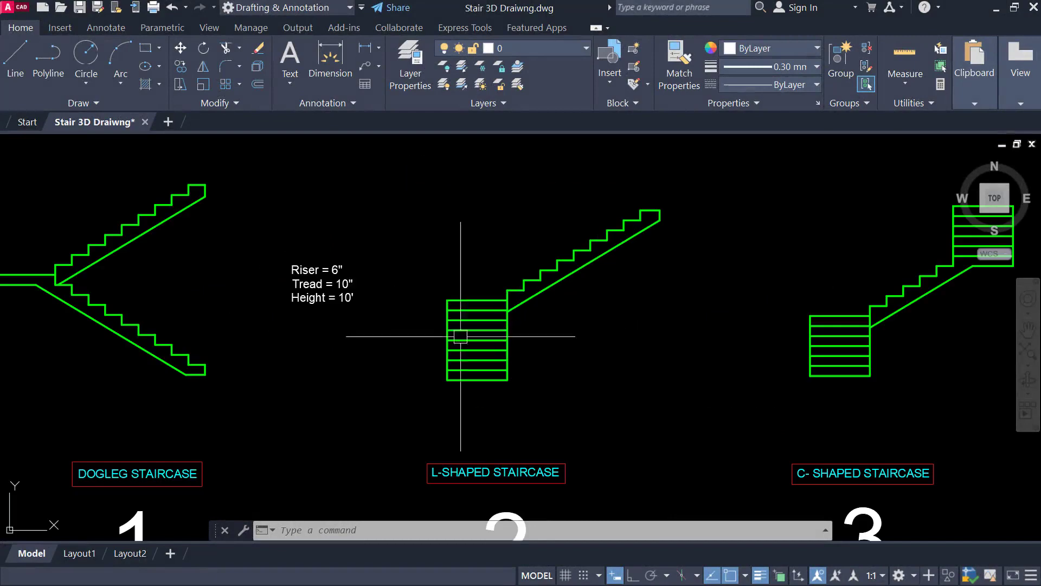
{"action": "mouse_move", "coordinate": [556, 309]}
{"action": "middle_mouse_down"}
{"action": "mouse_move", "coordinate": [497, 333]}
{"action": "mouse_move", "coordinate": [872, 322]}
{"action": "middle_mouse_up"}
{"action": "middle_click_drag", "start_coordinate": [424, 410], "coordinate": [447, 404]}
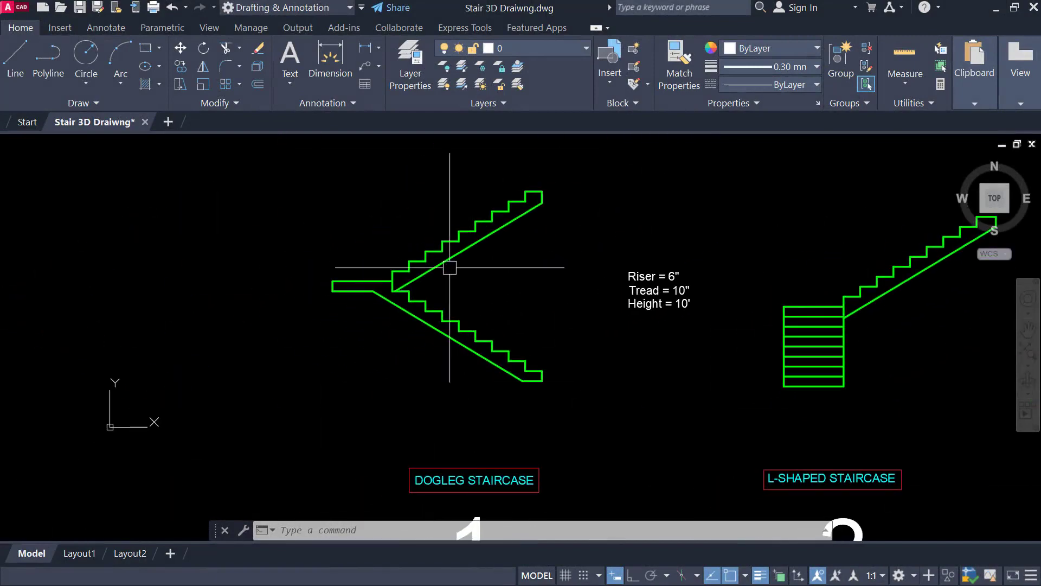
{"action": "scroll", "coordinate": [442, 254], "scroll_direction": "up", "scroll_amount": 2}
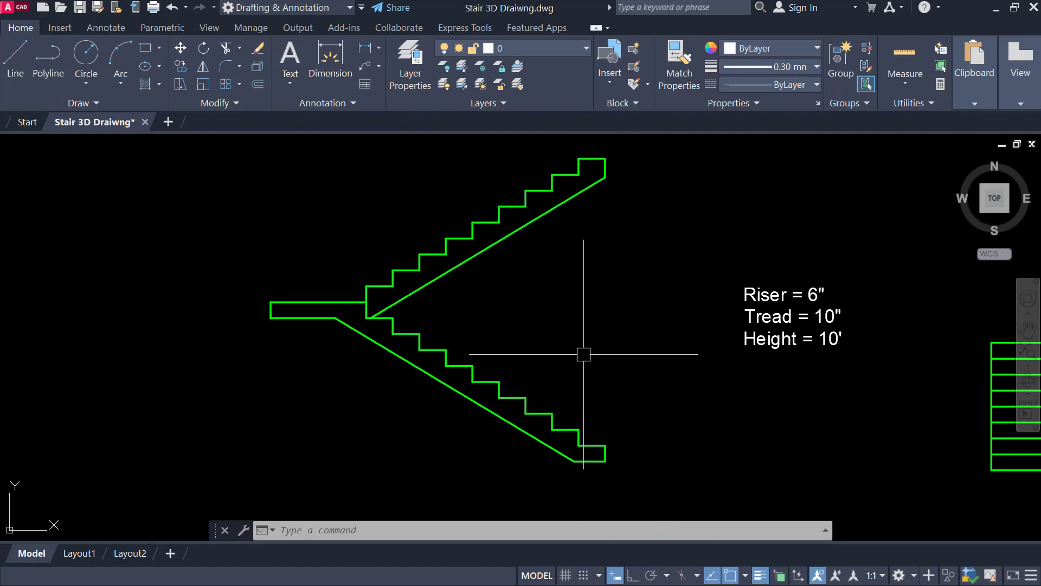
{"action": "middle_click_drag", "start_coordinate": [581, 353], "coordinate": [537, 358]}
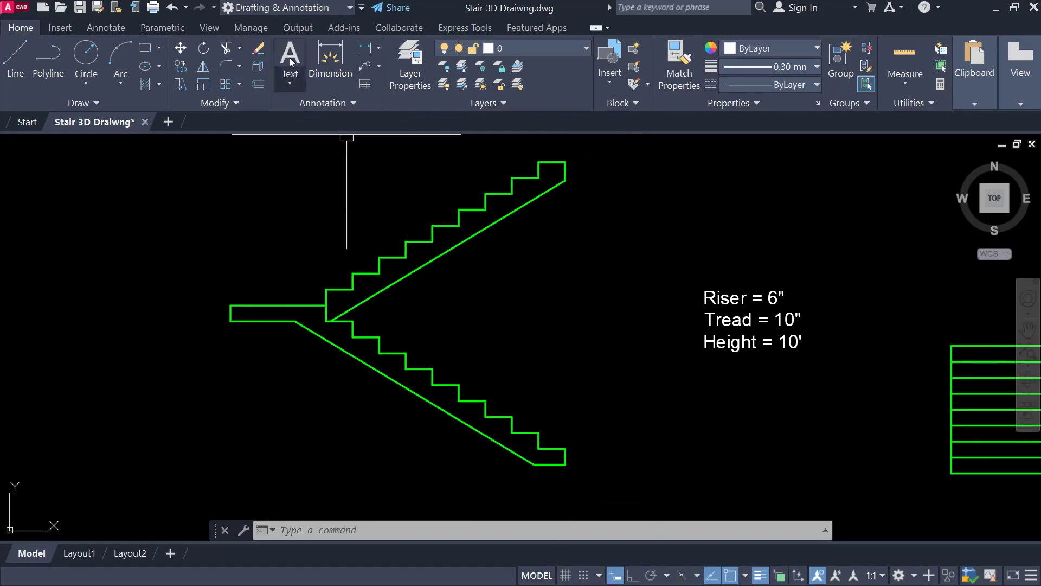
Switch the workspace from Drafting & Annotation to 3D Basics.
{"action": "left_click", "coordinate": [270, 9]}
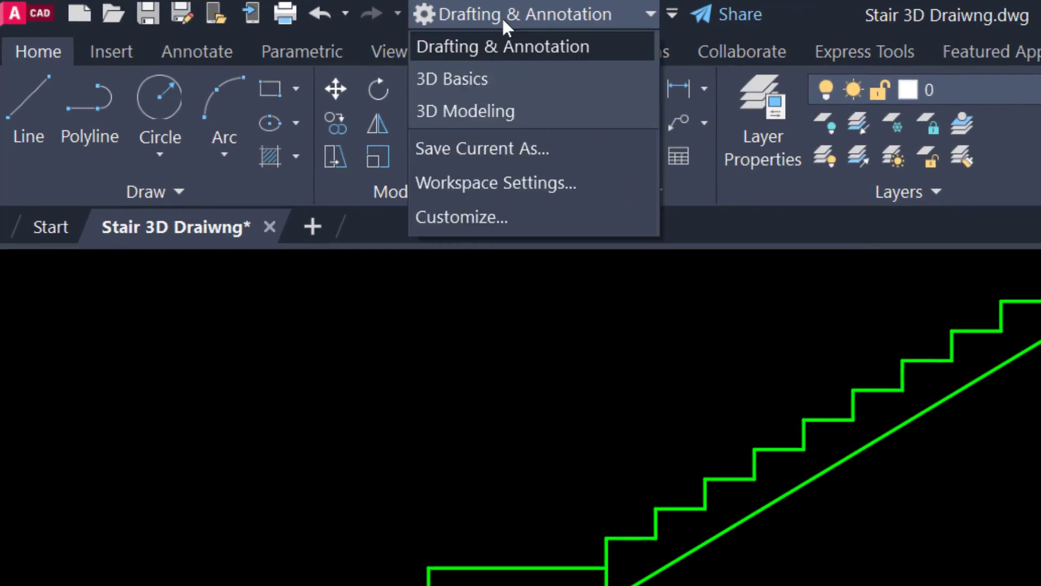
{"action": "left_click", "coordinate": [468, 80]}
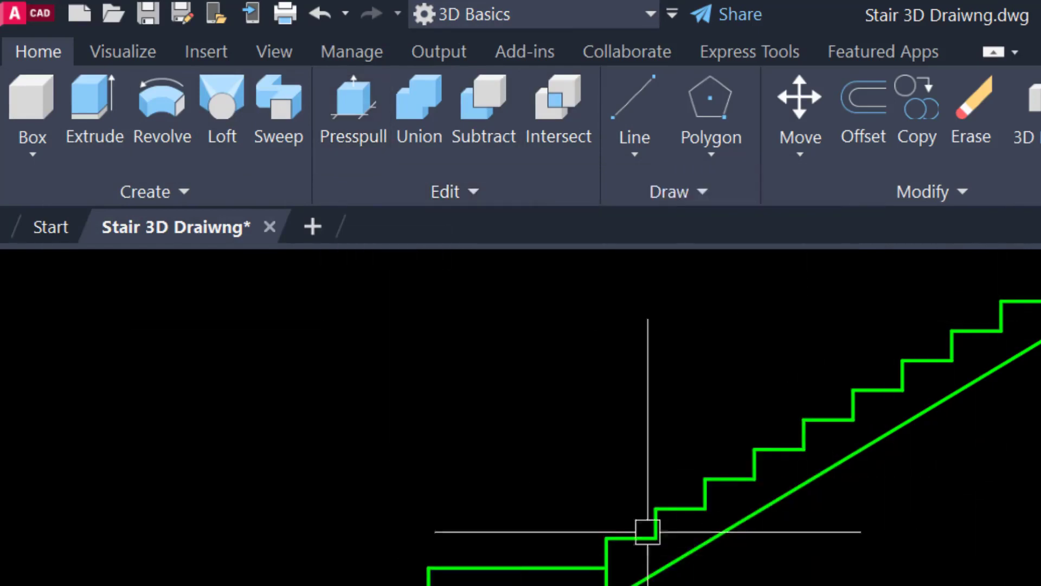
{"action": "scroll", "coordinate": [648, 531], "scroll_direction": "down", "scroll_amount": 5}
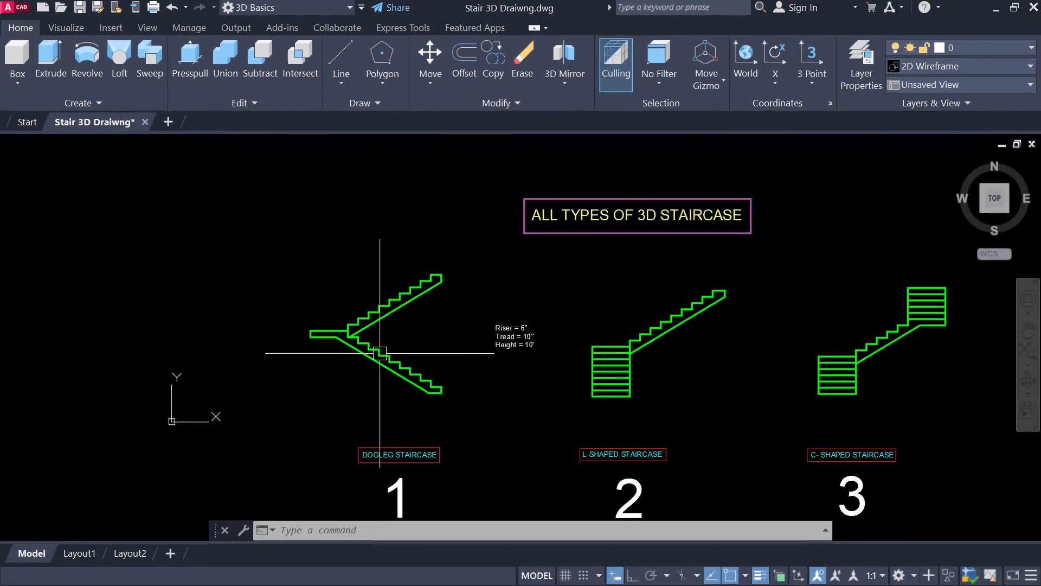
{"action": "mouse_move", "coordinate": [569, 374]}
{"action": "middle_mouse_down"}
{"action": "mouse_move", "coordinate": [542, 333]}
{"action": "mouse_move", "coordinate": [522, 332]}
{"action": "middle_mouse_up"}
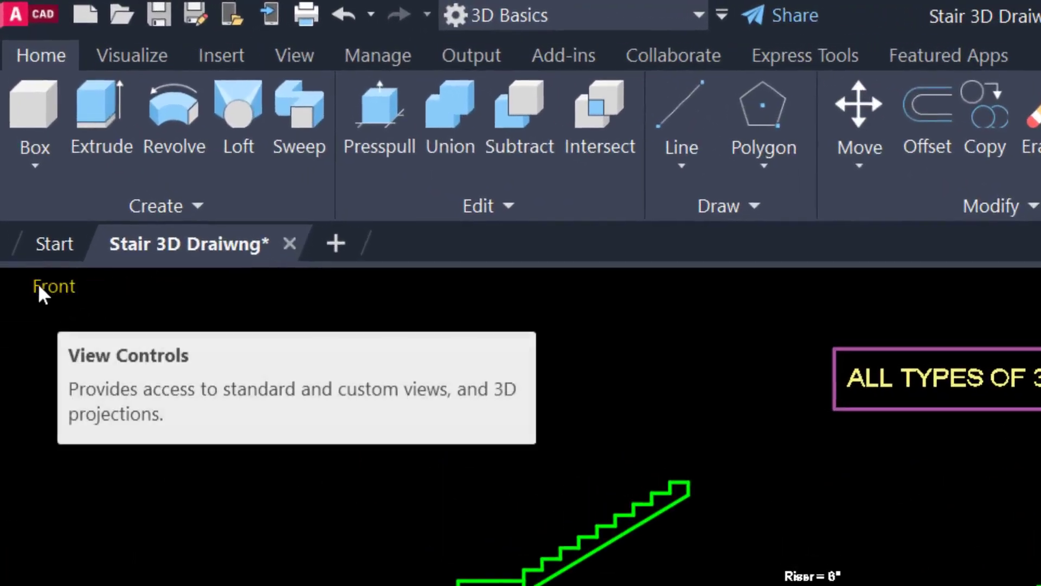
Set the model view to Front and turn on the grid display.
{"action": "left_click", "coordinate": [45, 289]}
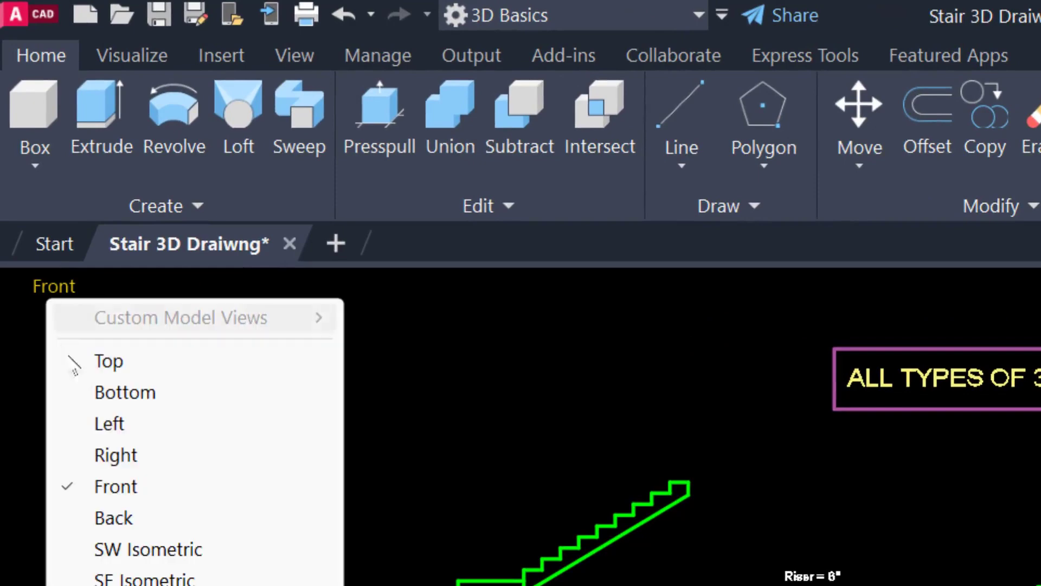
{"action": "left_click", "coordinate": [124, 489]}
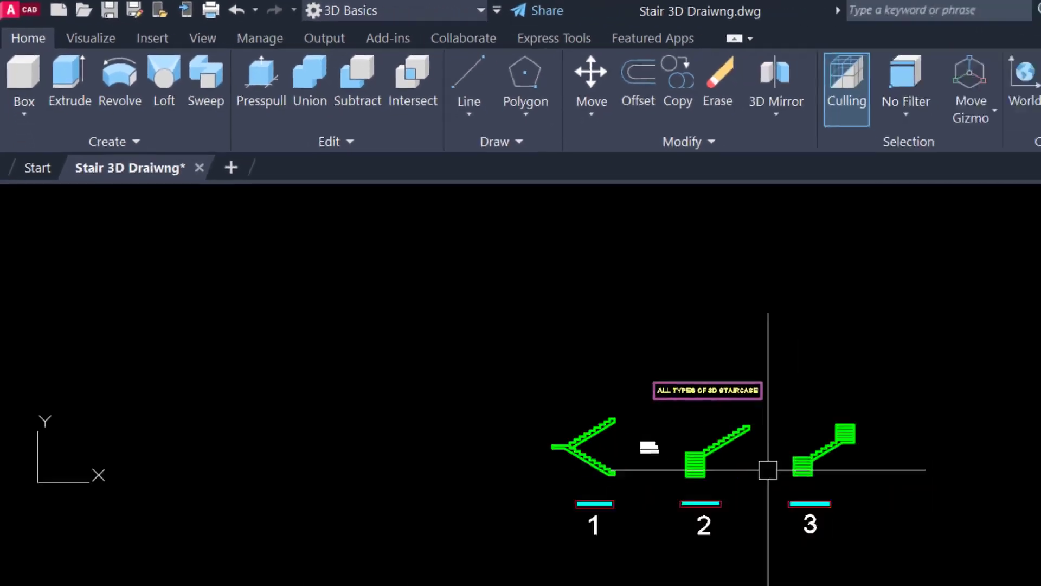
{"action": "scroll", "coordinate": [516, 342], "scroll_direction": "up", "scroll_amount": 2}
{"action": "key", "text": "F7"}
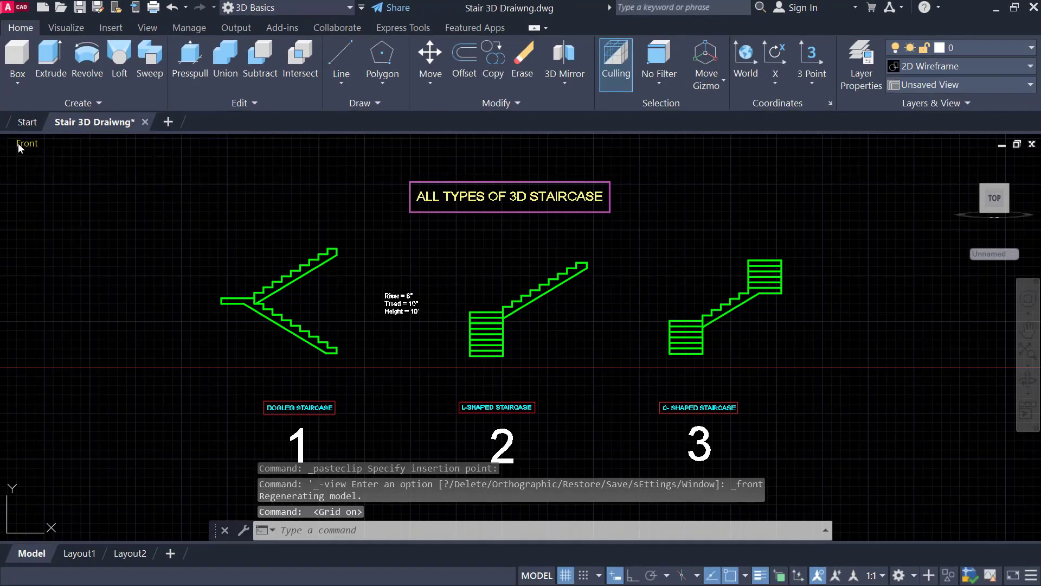
Look at the drawings from the Top view and return to the Front view with all three staircases in frame.
{"action": "left_click", "coordinate": [20, 144]}
{"action": "left_click", "coordinate": [50, 180]}
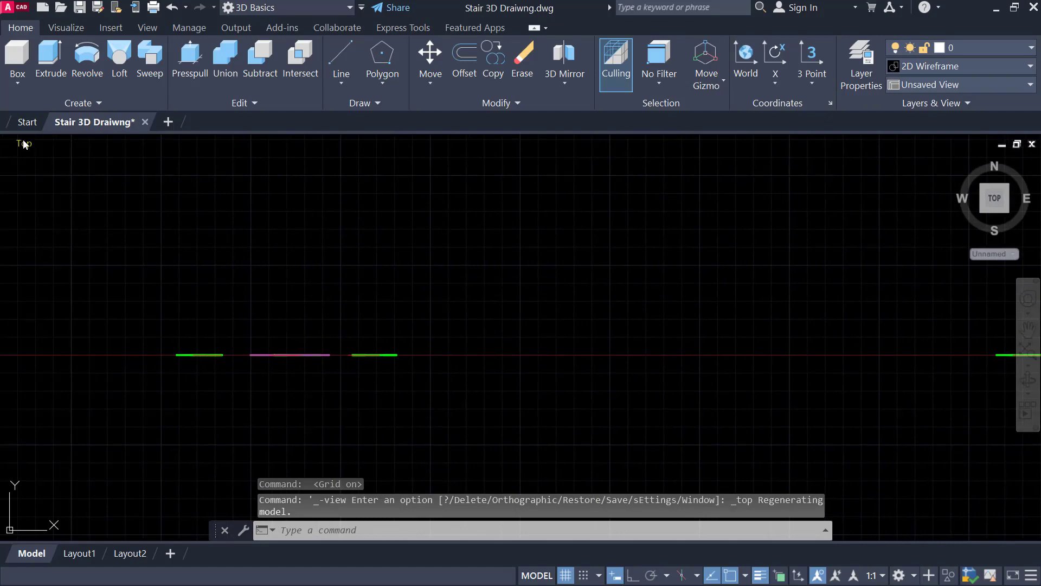
{"action": "left_click", "coordinate": [23, 144]}
{"action": "left_click", "coordinate": [49, 240]}
{"action": "middle_click_drag", "start_coordinate": [210, 337], "coordinate": [497, 338]}
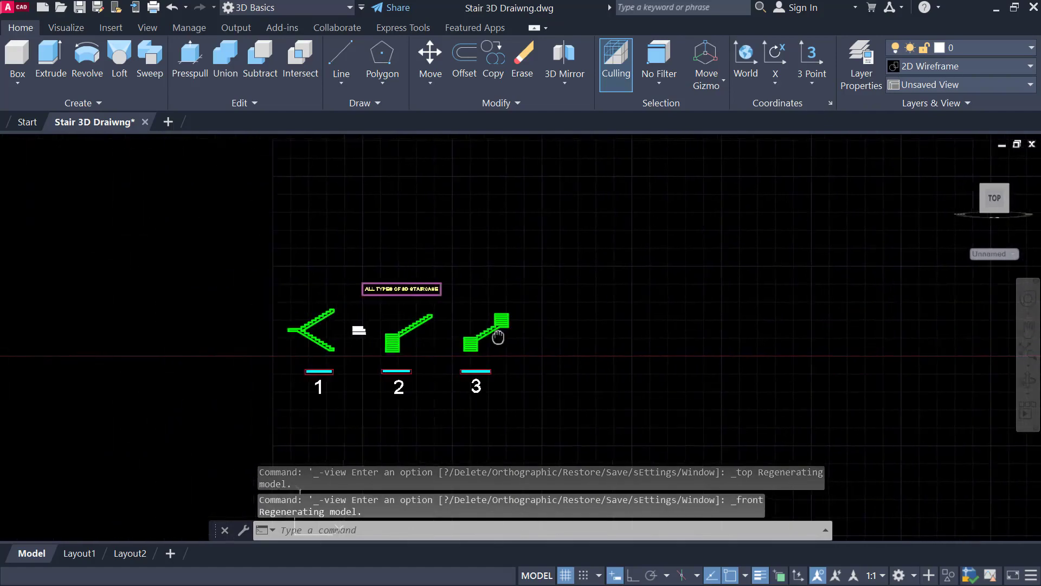
{"action": "scroll", "coordinate": [498, 337], "scroll_direction": "up", "scroll_amount": 4}
{"action": "scroll", "coordinate": [377, 333], "scroll_direction": "up", "scroll_amount": 2}
{"action": "scroll", "coordinate": [530, 263], "scroll_direction": "down", "scroll_amount": 2}
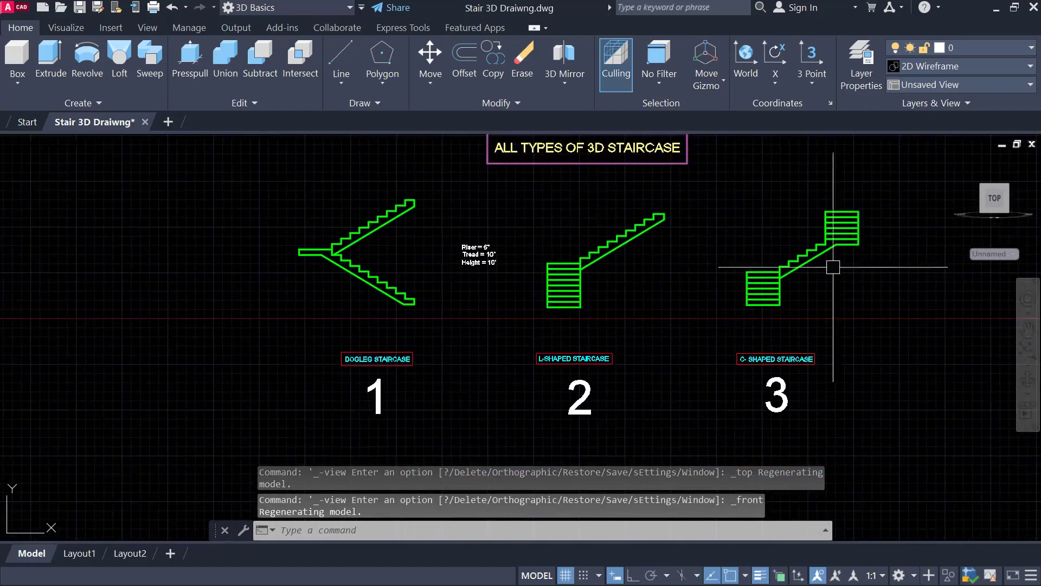
{"action": "middle_click_drag", "start_coordinate": [674, 246], "coordinate": [570, 295]}
{"action": "mouse_move", "coordinate": [442, 267]}
{"action": "middle_mouse_down"}
{"action": "mouse_move", "coordinate": [427, 267]}
{"action": "mouse_move", "coordinate": [442, 257]}
{"action": "middle_mouse_up"}
{"action": "scroll", "coordinate": [431, 265], "scroll_direction": "down", "scroll_amount": 2}
{"action": "scroll", "coordinate": [384, 267], "scroll_direction": "up", "scroll_amount": 2}
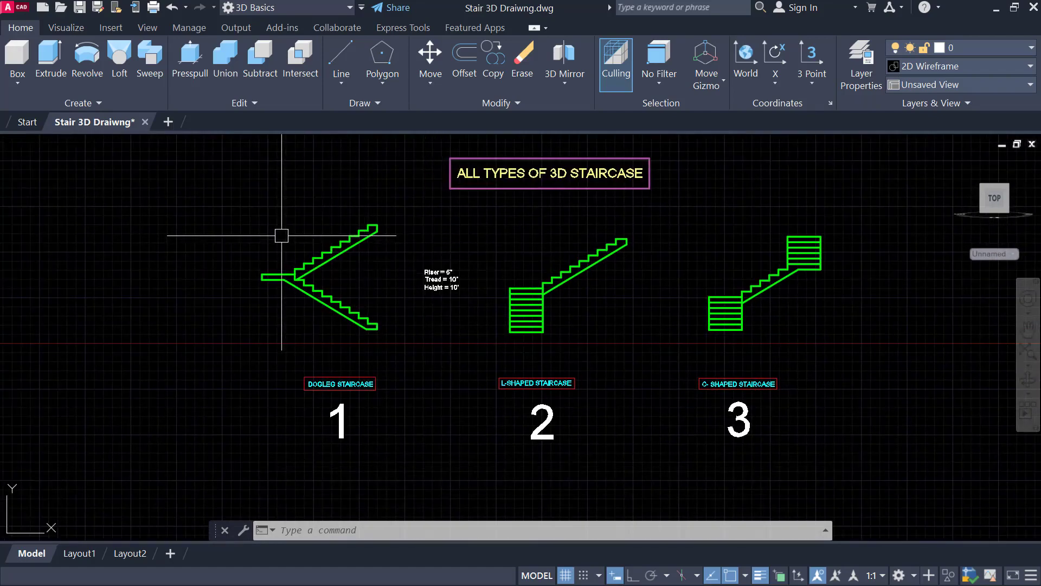
Orbit from the Front view to an oblique 3D view showing the dogleg staircase profile.
{"action": "middle_click_drag", "start_coordinate": [309, 244], "coordinate": [379, 268], "text": "shift"}
{"action": "scroll", "coordinate": [383, 319], "scroll_direction": "up", "scroll_amount": 2}
{"action": "middle_click_drag", "start_coordinate": [383, 319], "coordinate": [373, 274]}
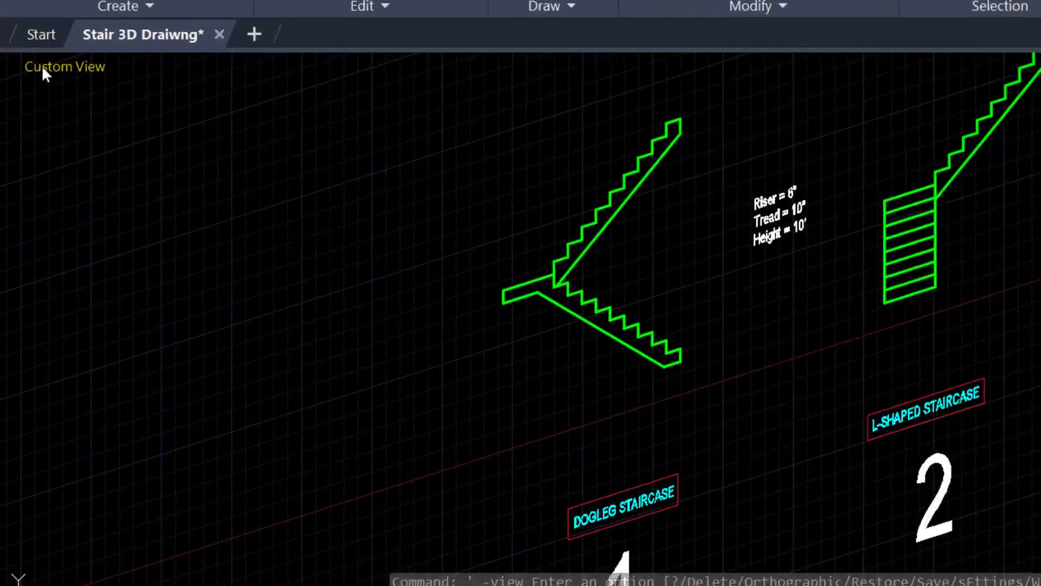
Set the model view to SW Isometric and orbit to an oblique view of the dogleg staircase profile.
{"action": "left_click", "coordinate": [36, 143]}
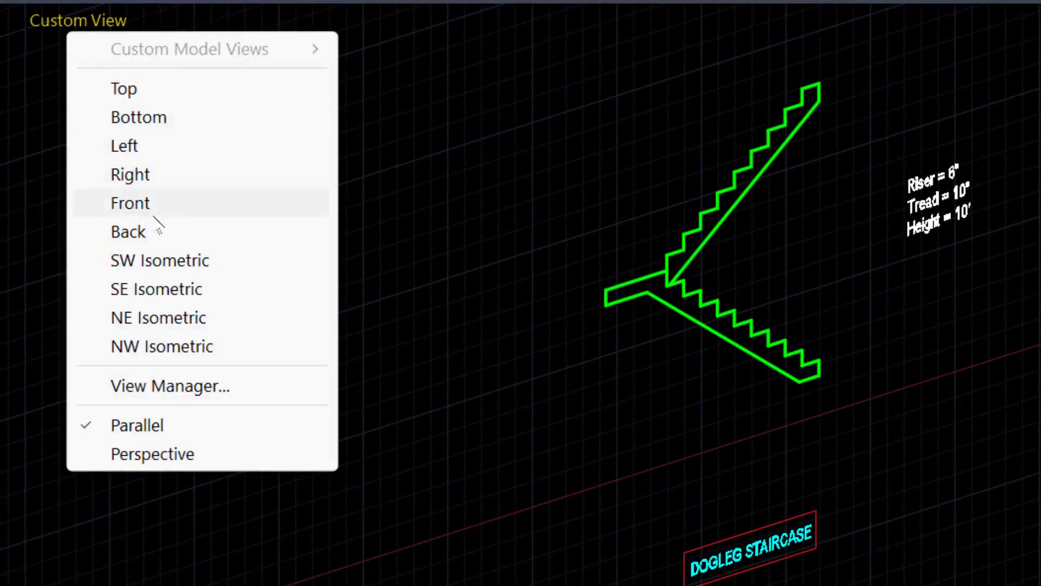
{"action": "left_click", "coordinate": [164, 288]}
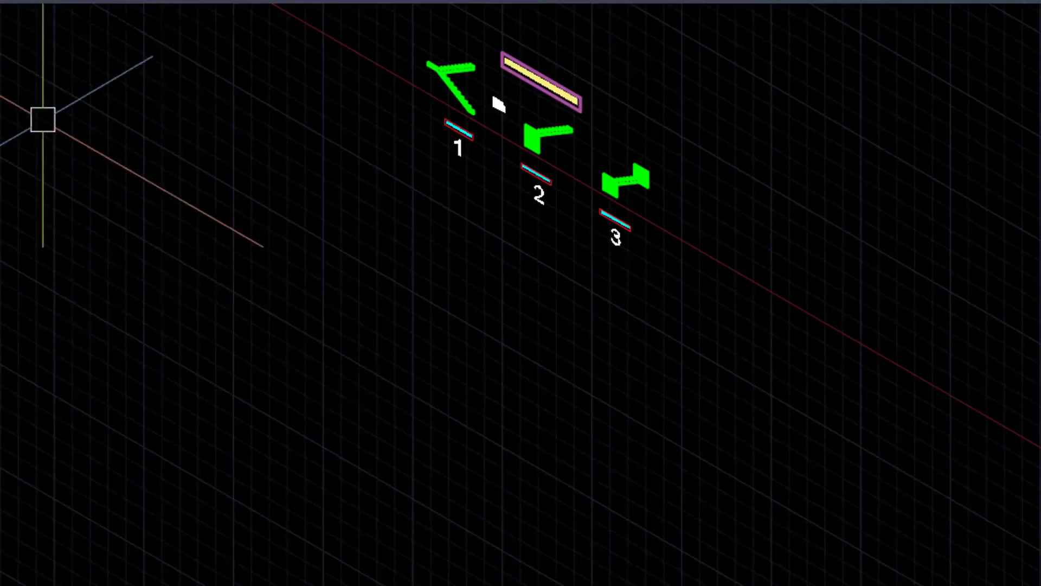
{"action": "left_click", "coordinate": [46, 21]}
{"action": "left_click", "coordinate": [125, 263]}
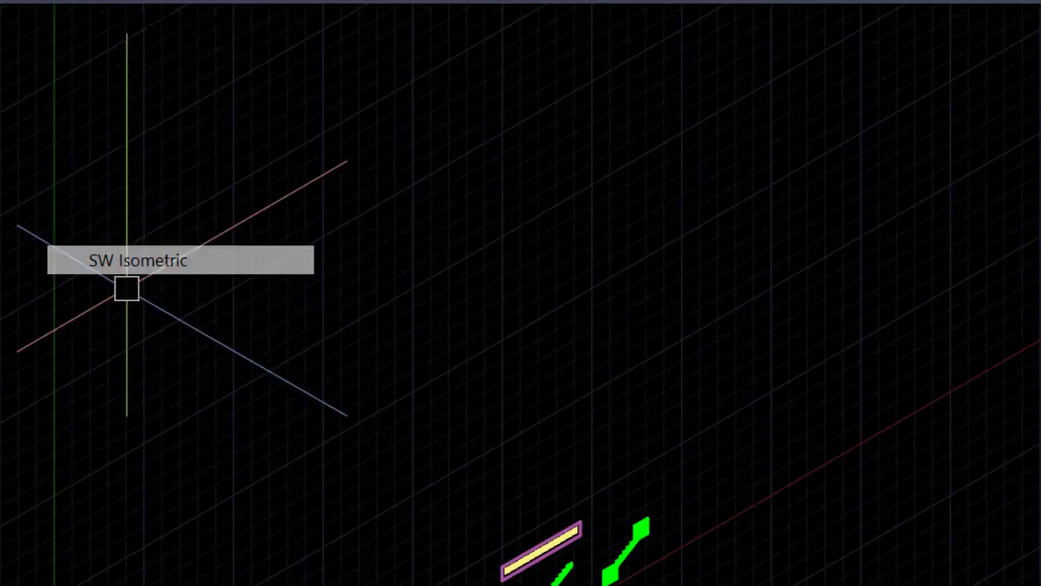
{"action": "middle_click_drag", "start_coordinate": [709, 390], "coordinate": [848, 87]}
{"action": "scroll", "coordinate": [537, 335], "scroll_direction": "up", "scroll_amount": 6}
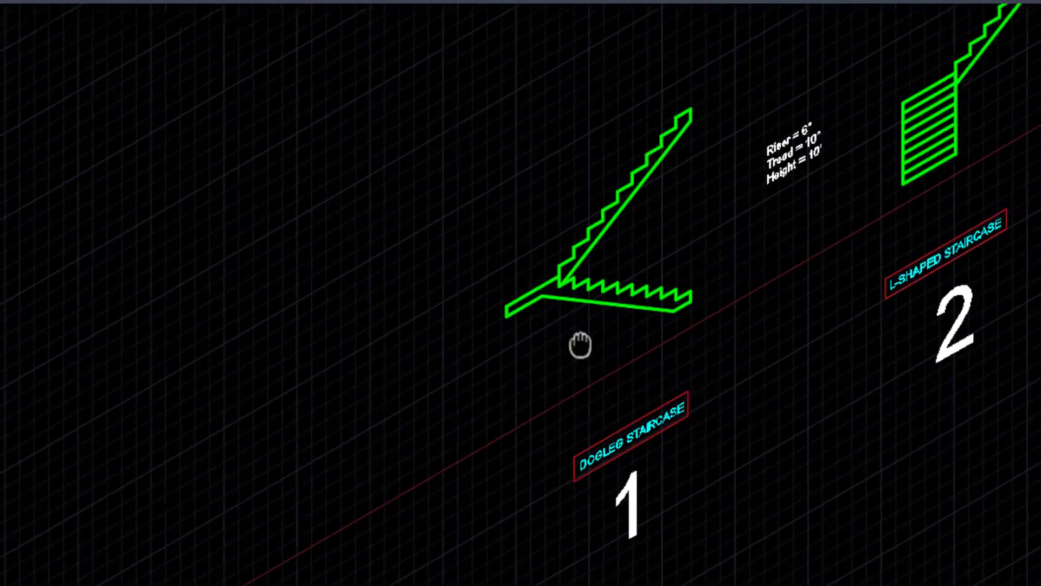
{"action": "middle_click_drag", "start_coordinate": [581, 344], "coordinate": [463, 409]}
{"action": "scroll", "coordinate": [463, 327], "scroll_direction": "up", "scroll_amount": 3}
{"action": "scroll", "coordinate": [463, 327], "scroll_direction": "up", "scroll_amount": 2}
{"action": "scroll", "coordinate": [599, 299], "scroll_direction": "down", "scroll_amount": 2}
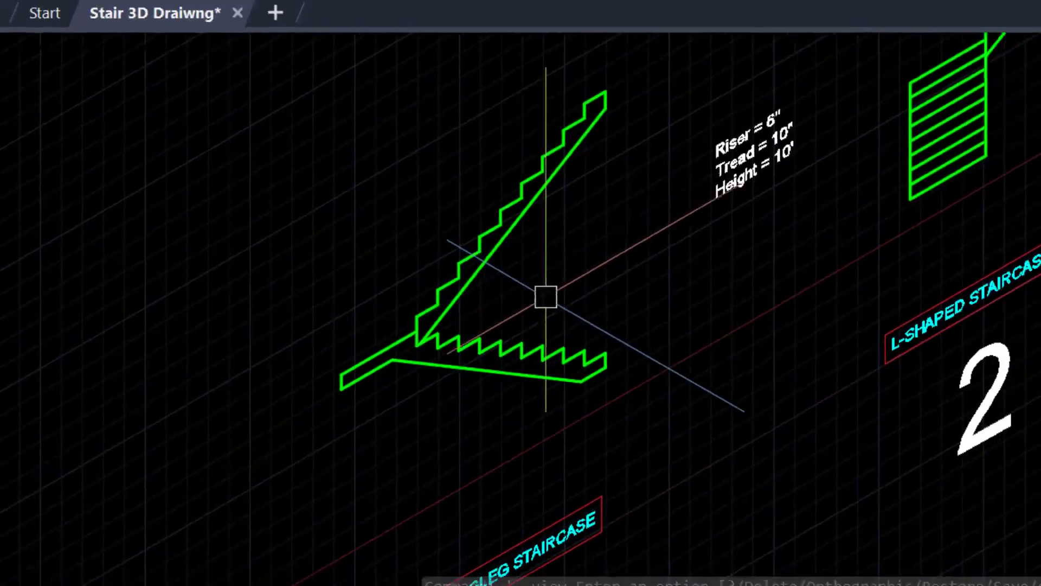
{"action": "middle_click_drag", "start_coordinate": [649, 308], "coordinate": [532, 277], "text": "shift"}
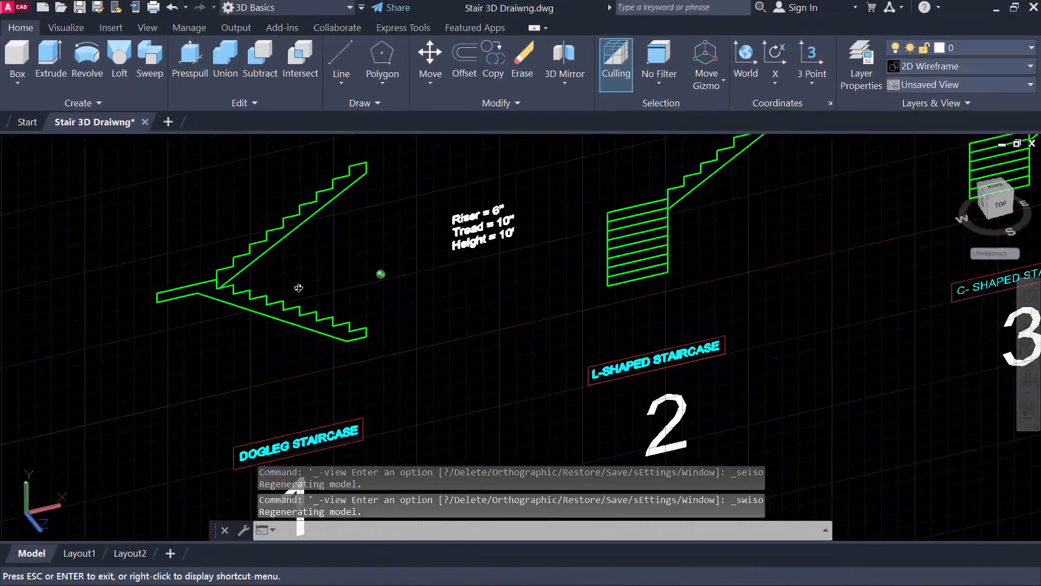
{"action": "middle_click_drag", "start_coordinate": [299, 288], "coordinate": [422, 324], "text": "shift"}
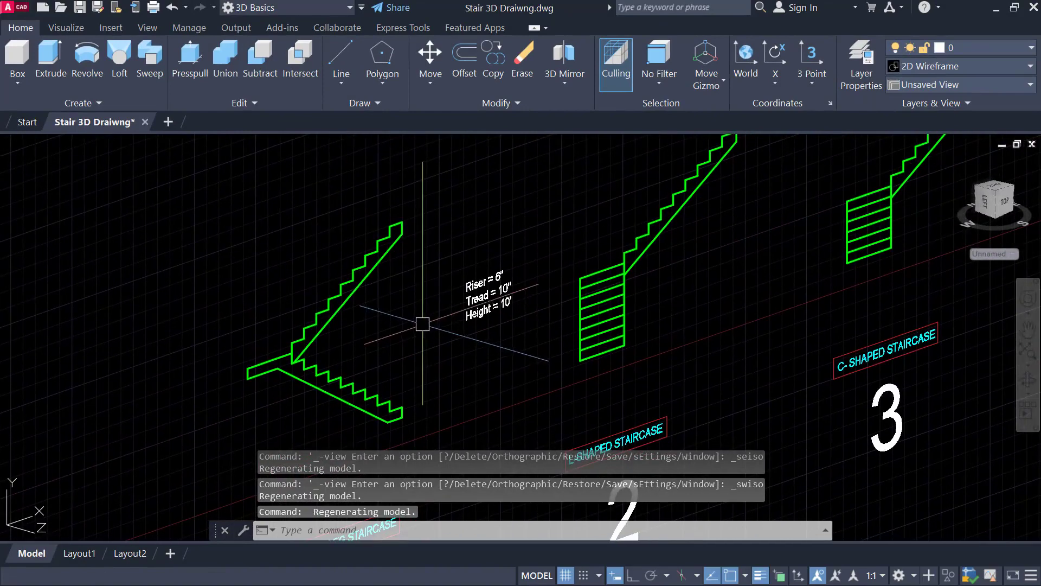
{"action": "left_click", "coordinate": [198, 60]}
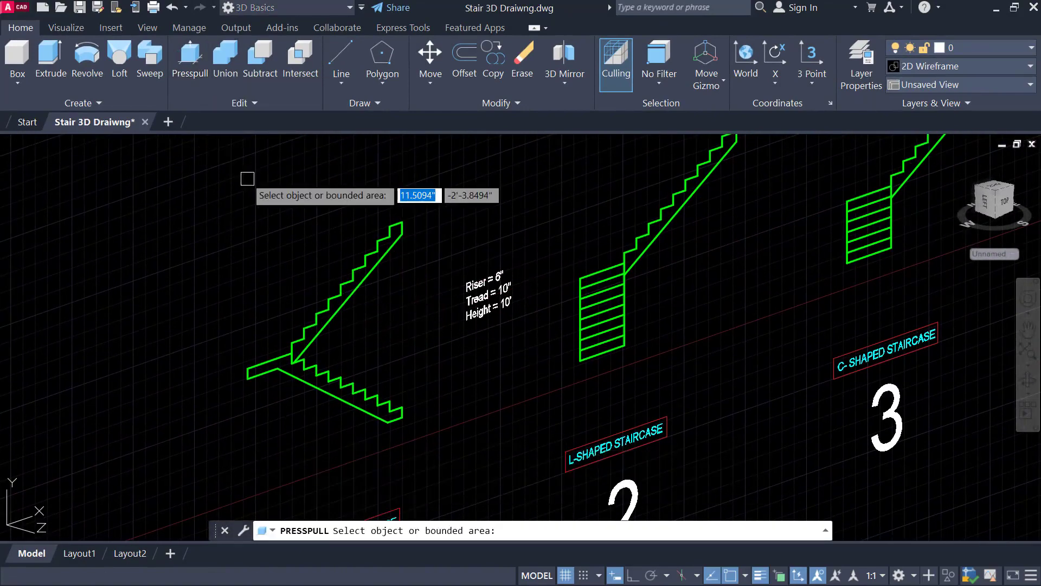
{"action": "scroll", "coordinate": [384, 338], "scroll_direction": "up", "scroll_amount": 5}
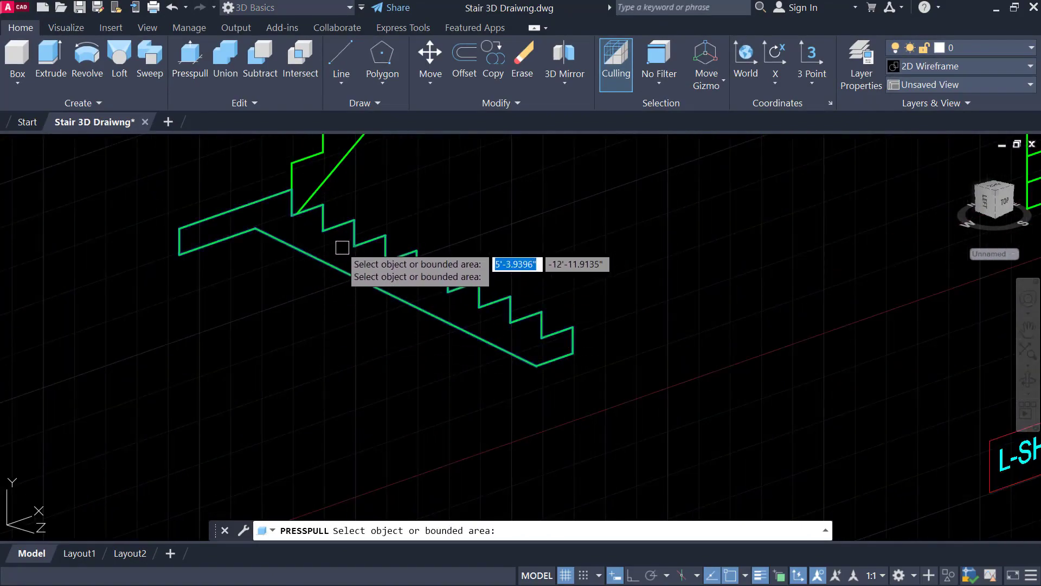
{"action": "left_click", "coordinate": [339, 248]}
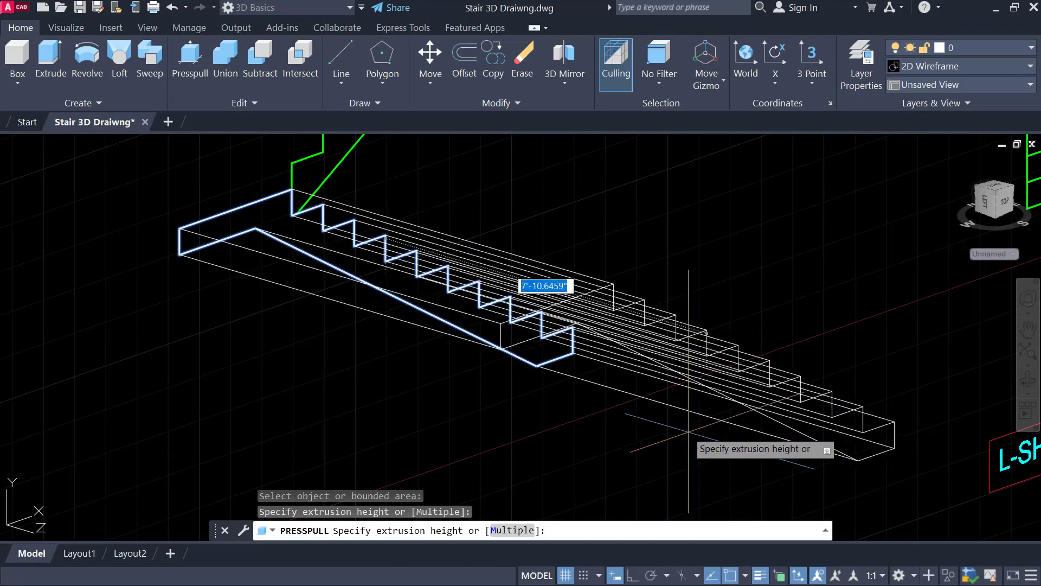
{"action": "key", "text": "Escape"}
{"action": "key", "text": "Escape"}
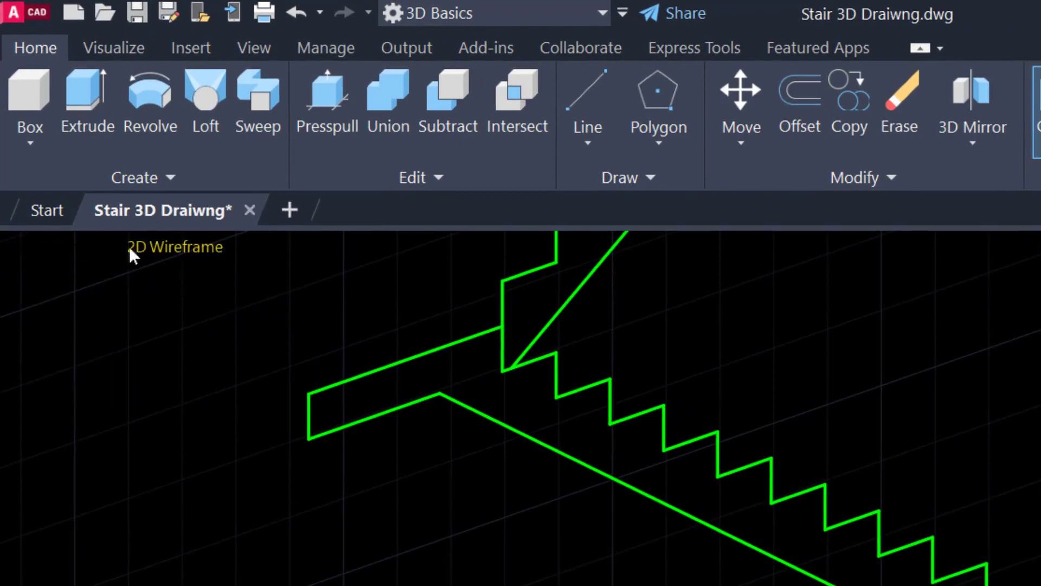
Try the Shaded with edges visual style and set the visual style to Shades of Gray.
{"action": "left_click", "coordinate": [181, 250]}
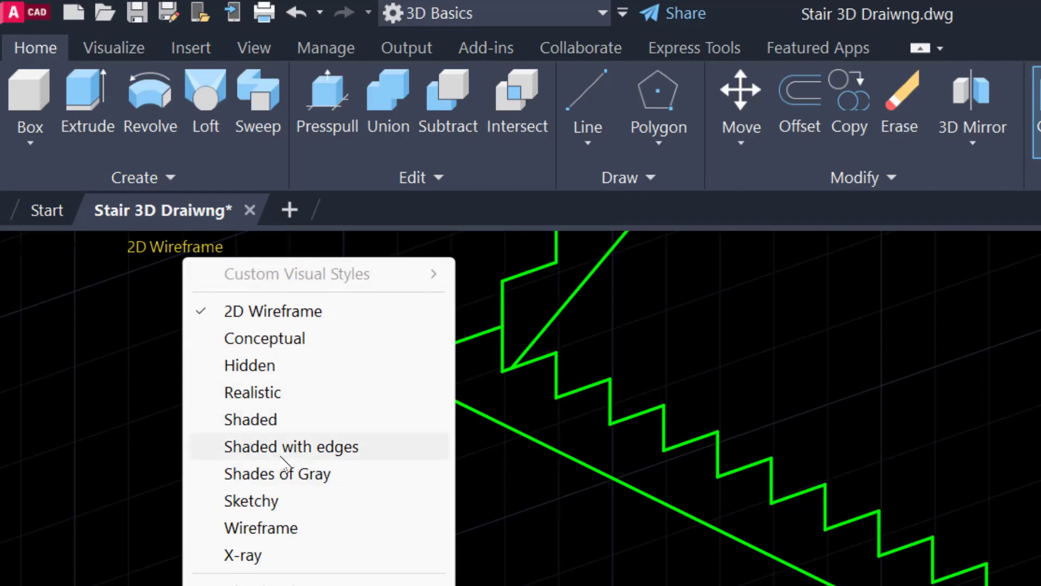
{"action": "left_click", "coordinate": [338, 448]}
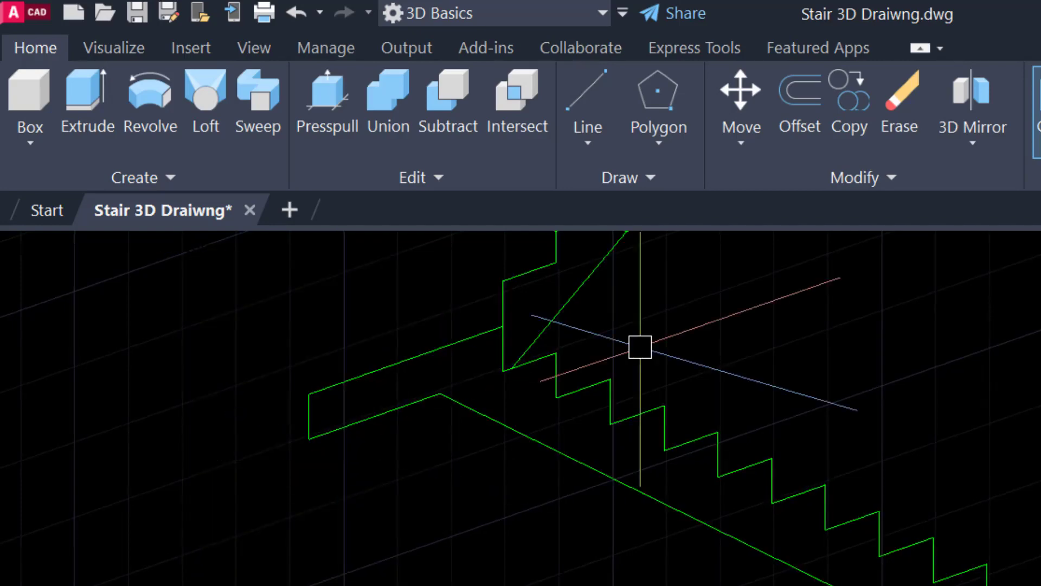
{"action": "middle_click_drag", "start_coordinate": [432, 321], "coordinate": [414, 447]}
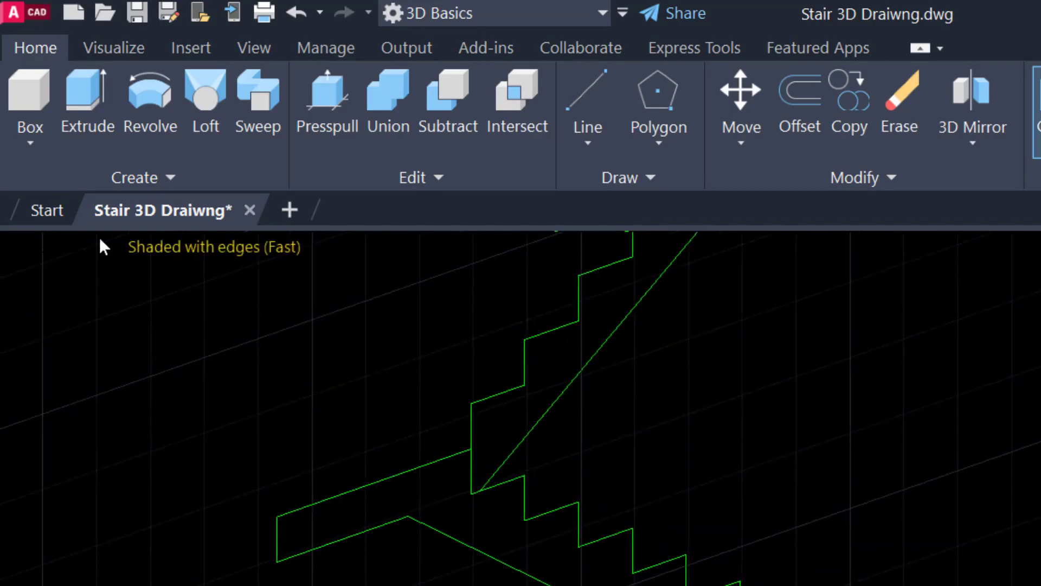
{"action": "left_click", "coordinate": [156, 249]}
{"action": "left_click", "coordinate": [262, 472]}
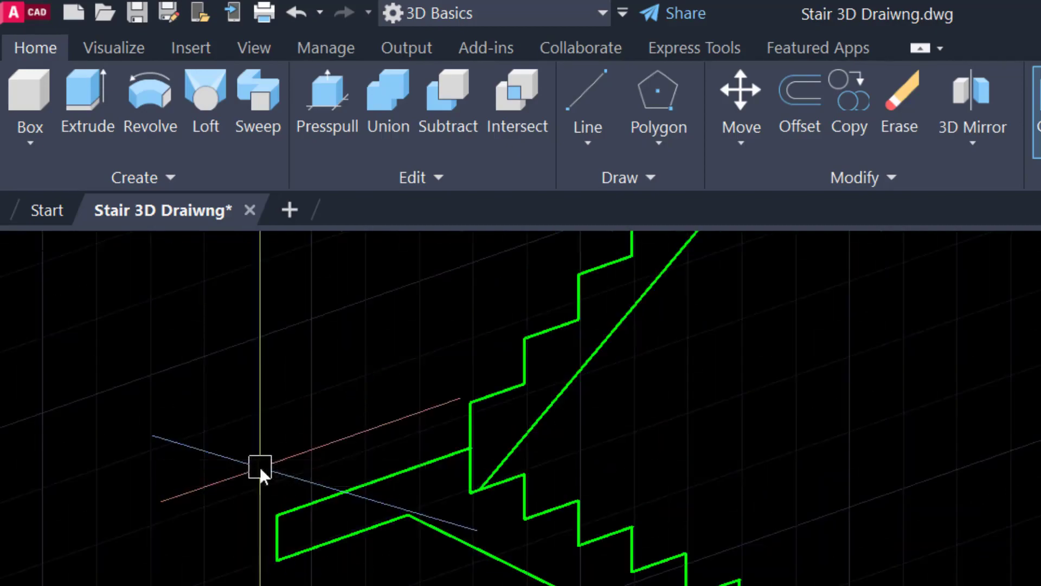
Presspull the dogleg staircase's lower flight and landing profile 3' toward the front.
{"action": "scroll", "coordinate": [597, 466], "scroll_direction": "down", "scroll_amount": 5}
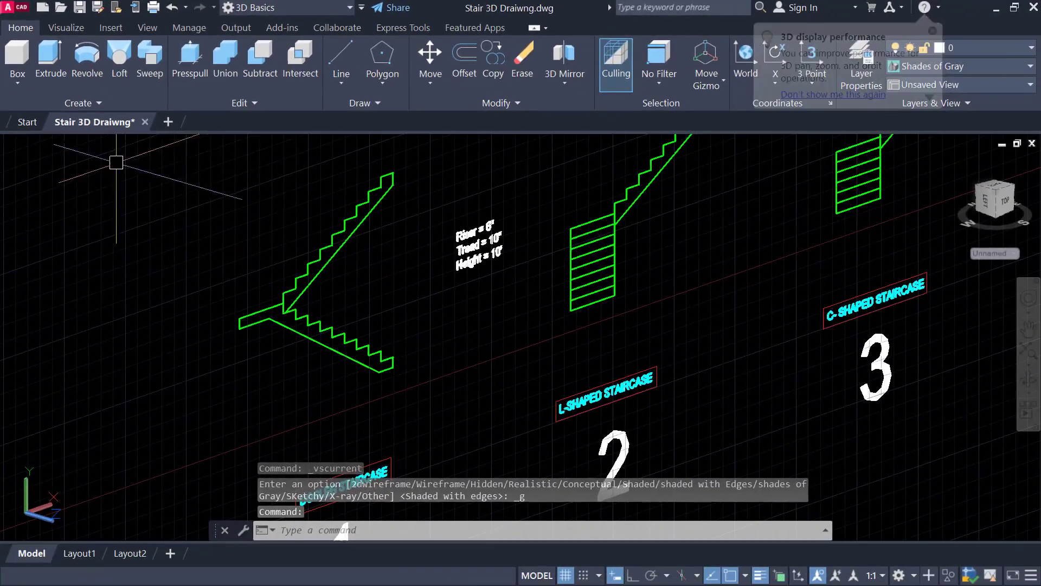
{"action": "left_click", "coordinate": [194, 73]}
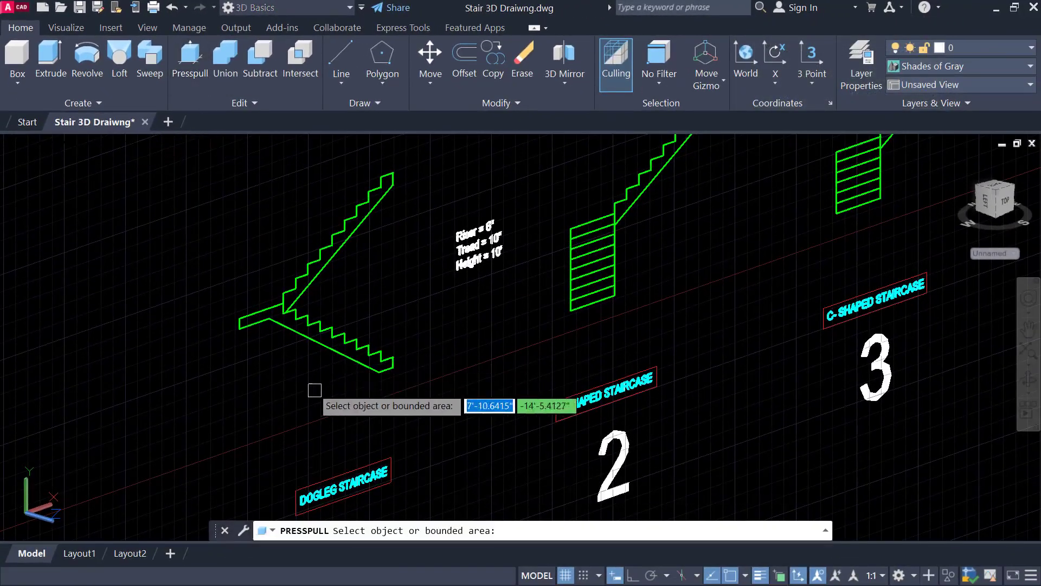
{"action": "scroll", "coordinate": [303, 374], "scroll_direction": "up", "scroll_amount": 4}
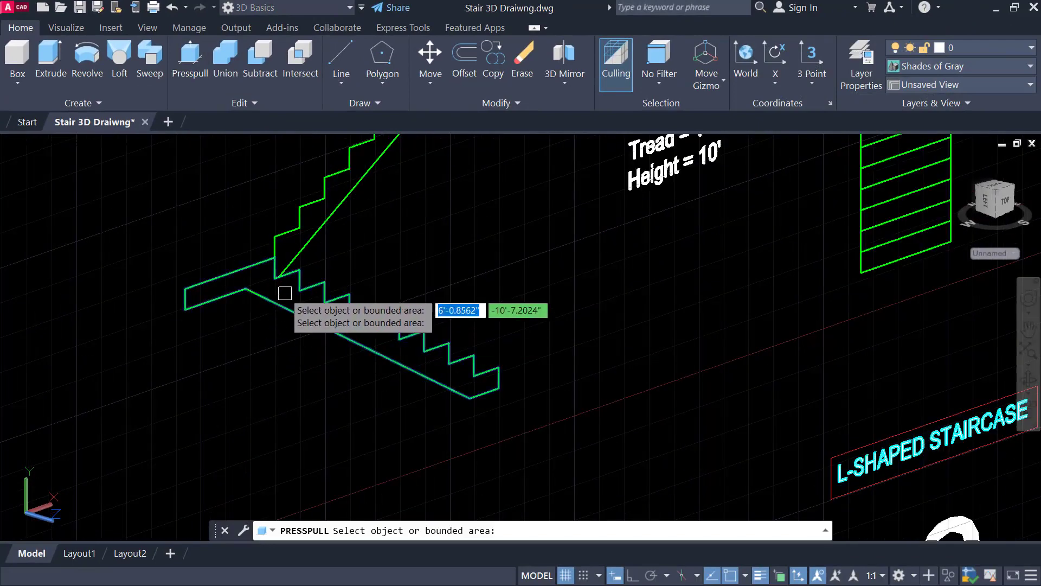
{"action": "left_click", "coordinate": [285, 292]}
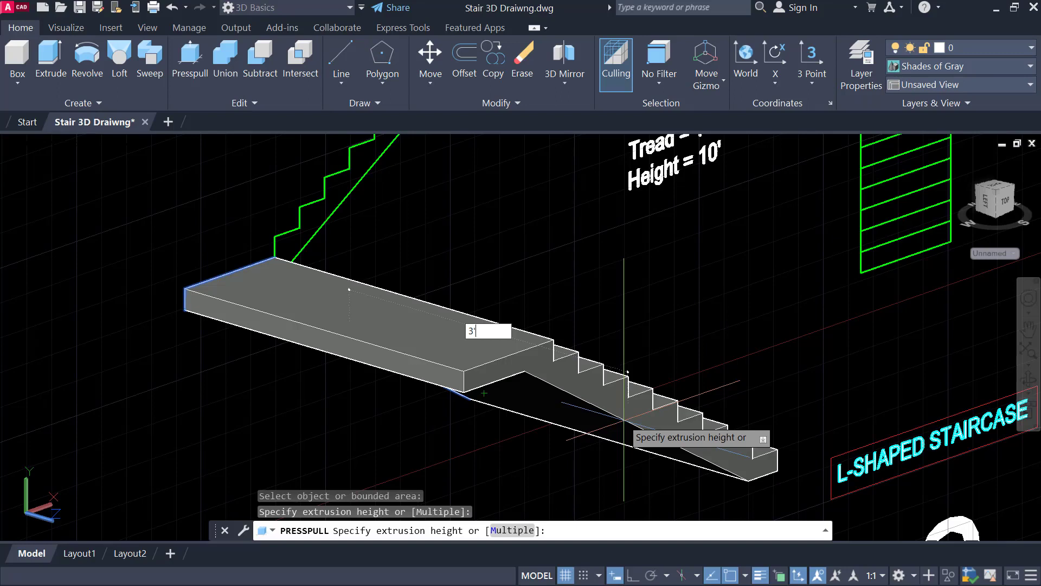
{"action": "key", "text": "Return"}
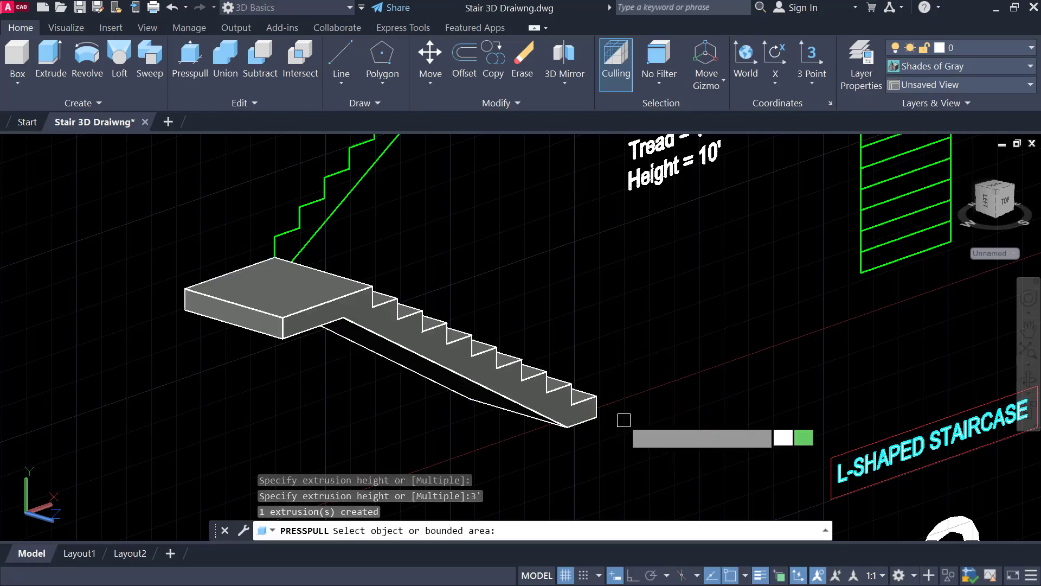
Presspull the dogleg staircase's upper flight profile 3' toward the back, opposite to the lower flight.
{"action": "scroll", "coordinate": [558, 295], "scroll_direction": "down", "scroll_amount": 2}
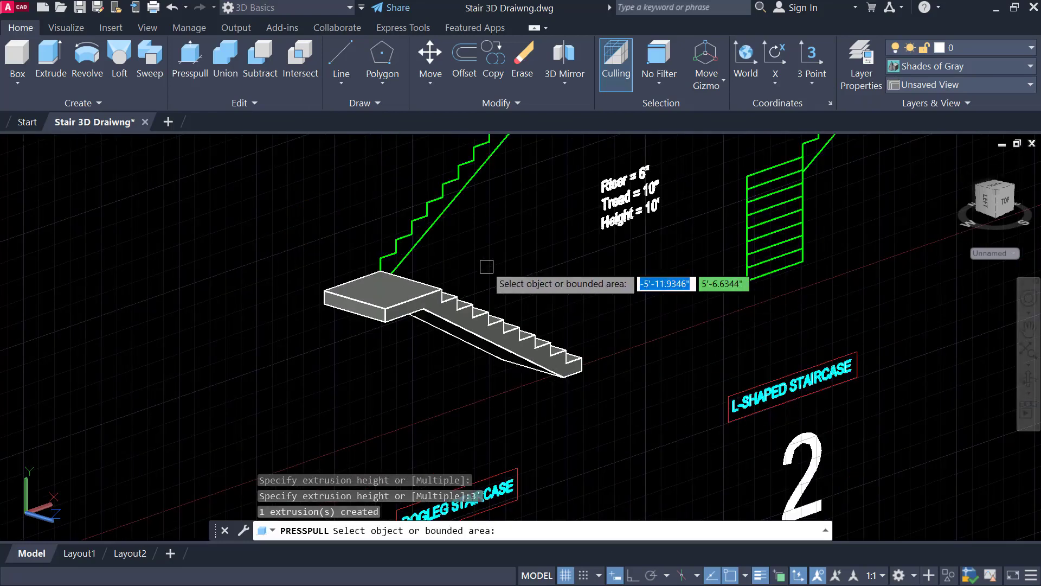
{"action": "middle_click_drag", "start_coordinate": [458, 236], "coordinate": [417, 318]}
{"action": "scroll", "coordinate": [442, 302], "scroll_direction": "up", "scroll_amount": 2}
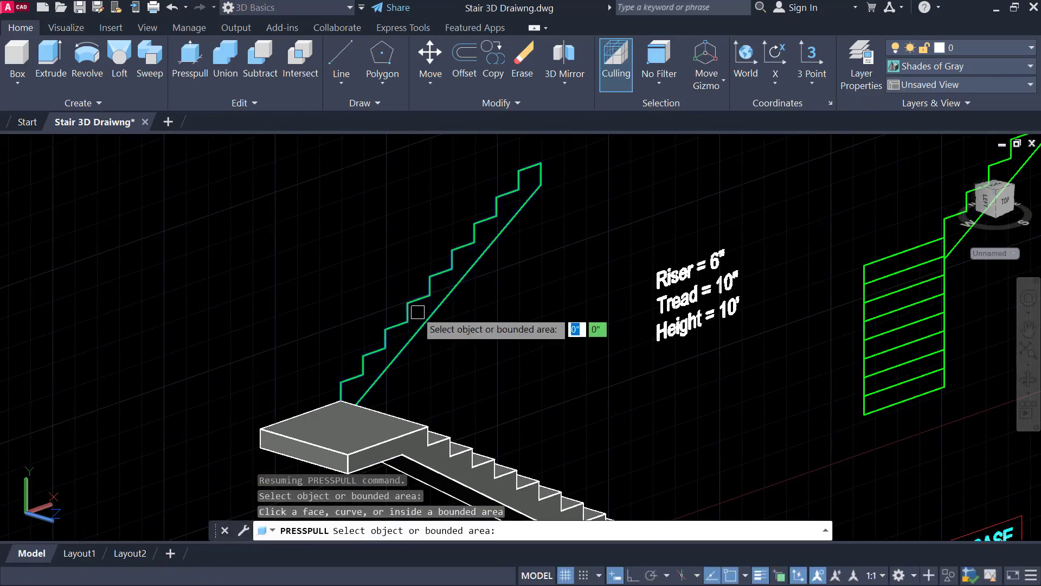
{"action": "left_click", "coordinate": [418, 311]}
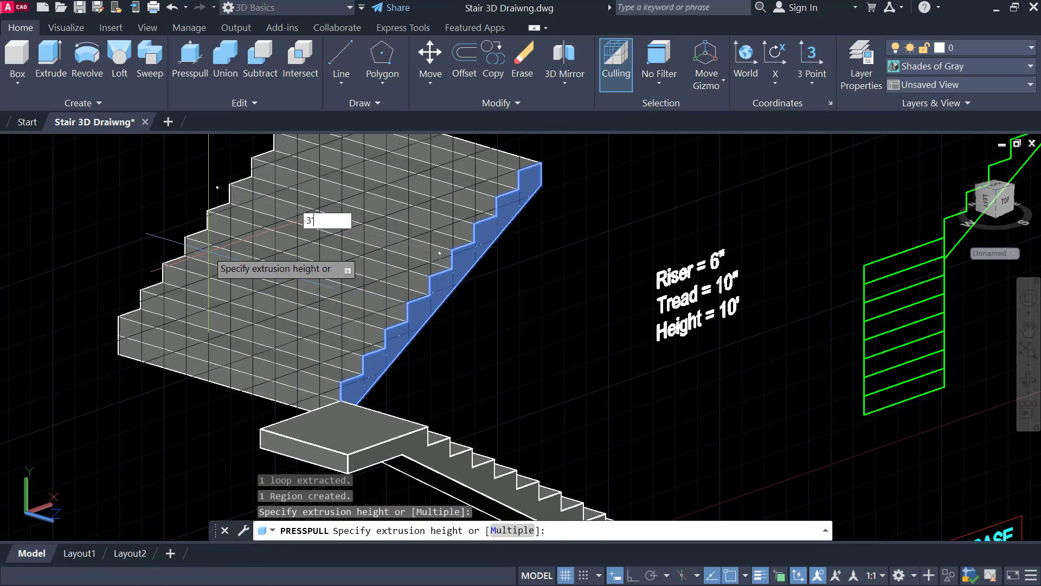
{"action": "type", "text": "3'"}
{"action": "key", "text": "Return"}
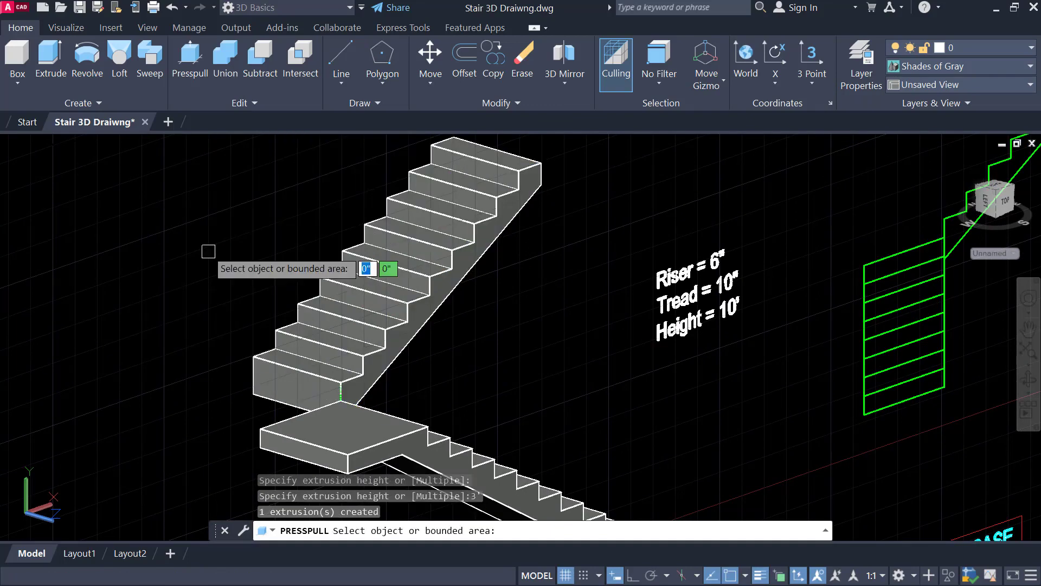
{"action": "key", "text": "Return"}
From behind the dogleg staircase, draw a line from the landing's underside corner to the upper flight's bottom corner, closing the landing's side face.
{"action": "middle_click_drag", "start_coordinate": [459, 396], "coordinate": [448, 335]}
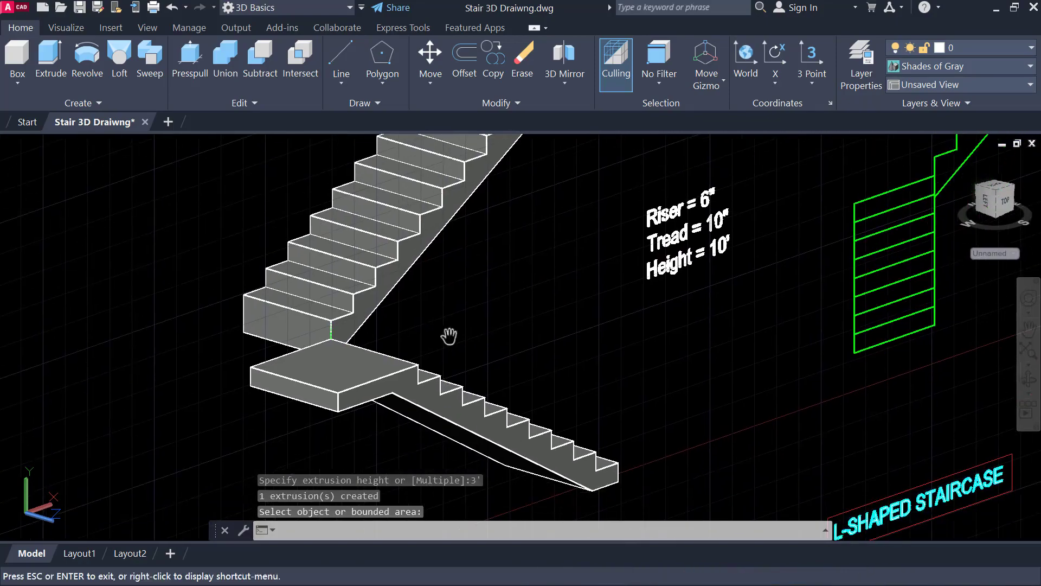
{"action": "middle_click_drag", "start_coordinate": [328, 388], "coordinate": [487, 416], "text": "shift"}
{"action": "middle_click_drag", "start_coordinate": [788, 369], "coordinate": [621, 326]}
{"action": "scroll", "coordinate": [707, 332], "scroll_direction": "up", "scroll_amount": 3}
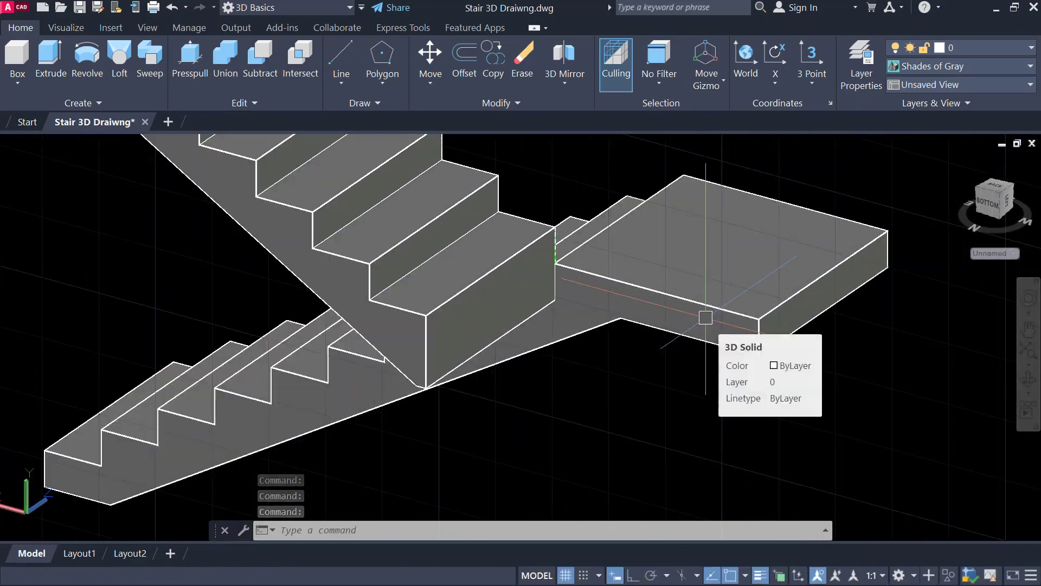
{"action": "scroll", "coordinate": [599, 306], "scroll_direction": "up", "scroll_amount": 2}
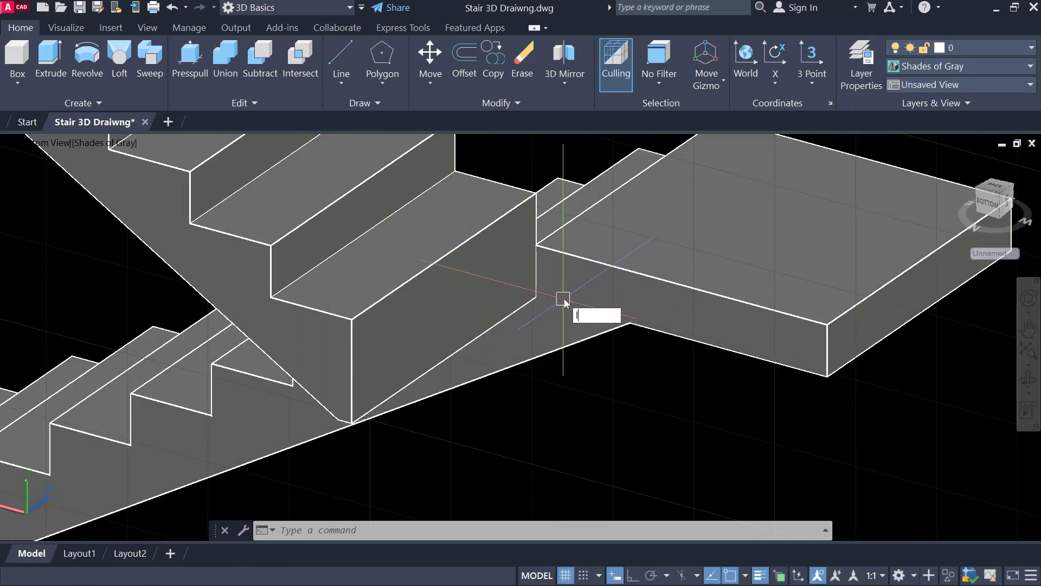
{"action": "type", "text": "l"}
{"action": "key", "text": "Return"}
{"action": "left_click", "coordinate": [631, 323]}
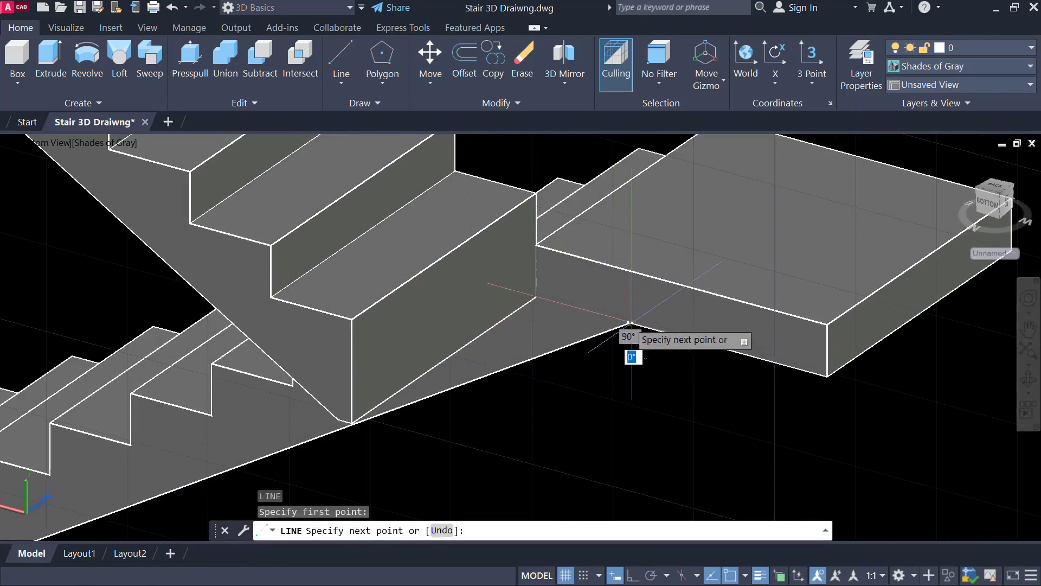
{"action": "left_click", "coordinate": [536, 297]}
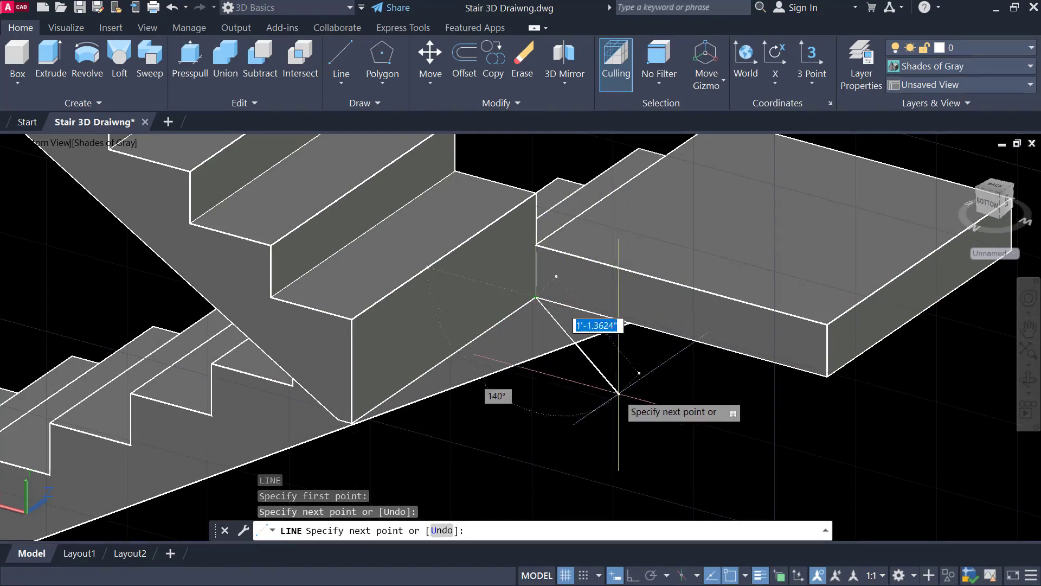
{"action": "key", "text": "Escape"}
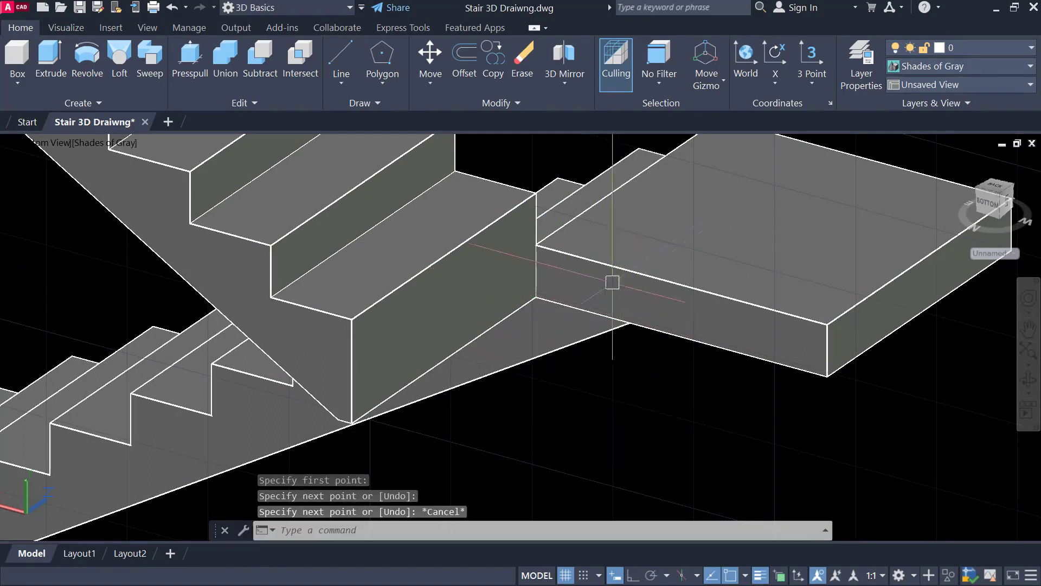
Presspull the landing's closed side face to the outer corner of the upper flight's first riser, extending the landing across both flights.
{"action": "left_click", "coordinate": [191, 57]}
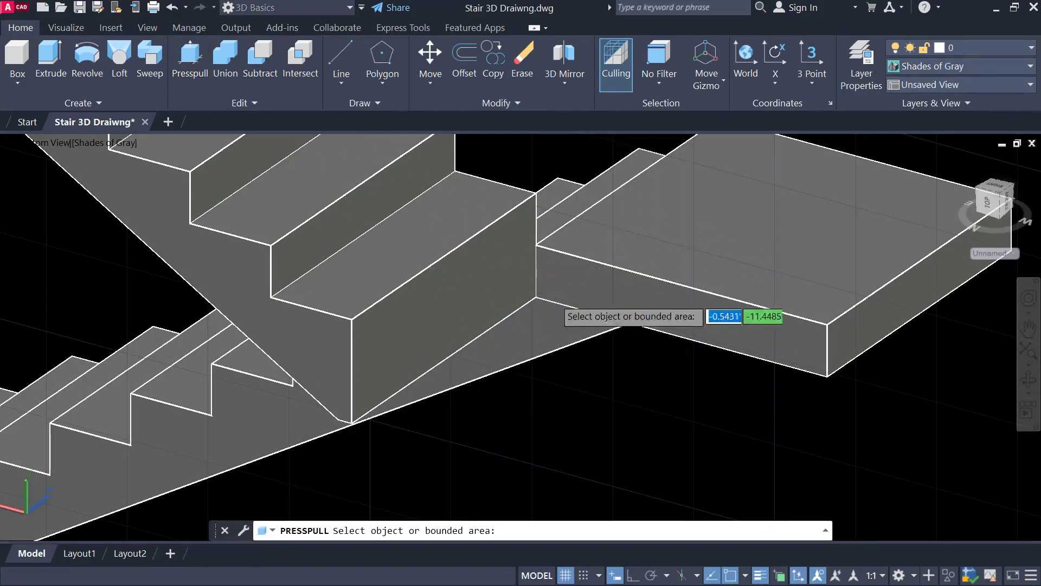
{"action": "left_click", "coordinate": [622, 290]}
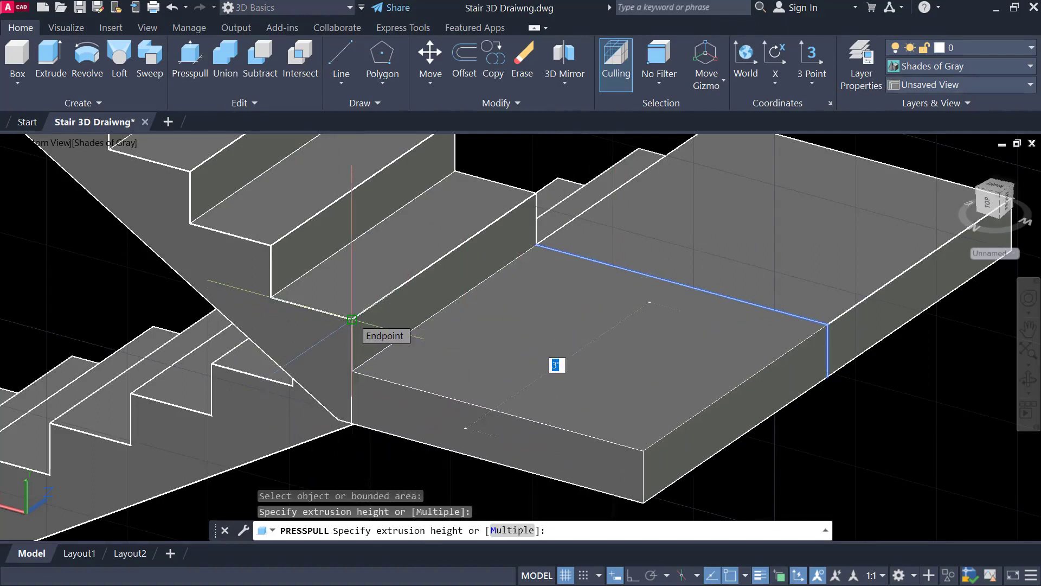
{"action": "left_click", "coordinate": [352, 320]}
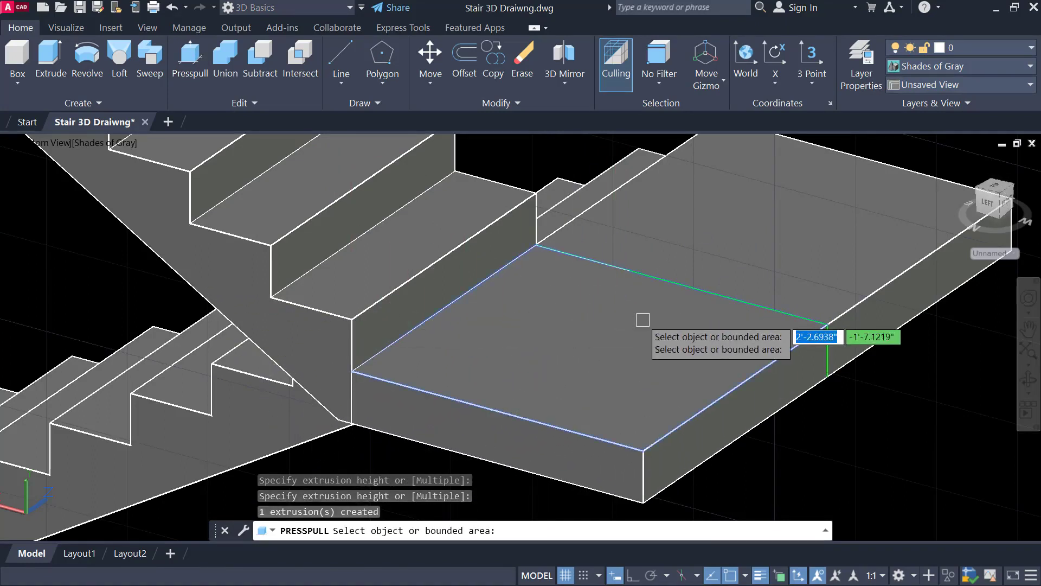
{"action": "key", "text": "Return"}
{"action": "scroll", "coordinate": [572, 361], "scroll_direction": "down", "scroll_amount": 4}
{"action": "middle_click_drag", "start_coordinate": [653, 402], "coordinate": [440, 409], "text": "shift"}
{"action": "scroll", "coordinate": [458, 335], "scroll_direction": "down", "scroll_amount": 2}
{"action": "middle_click_drag", "start_coordinate": [461, 336], "coordinate": [441, 391]}
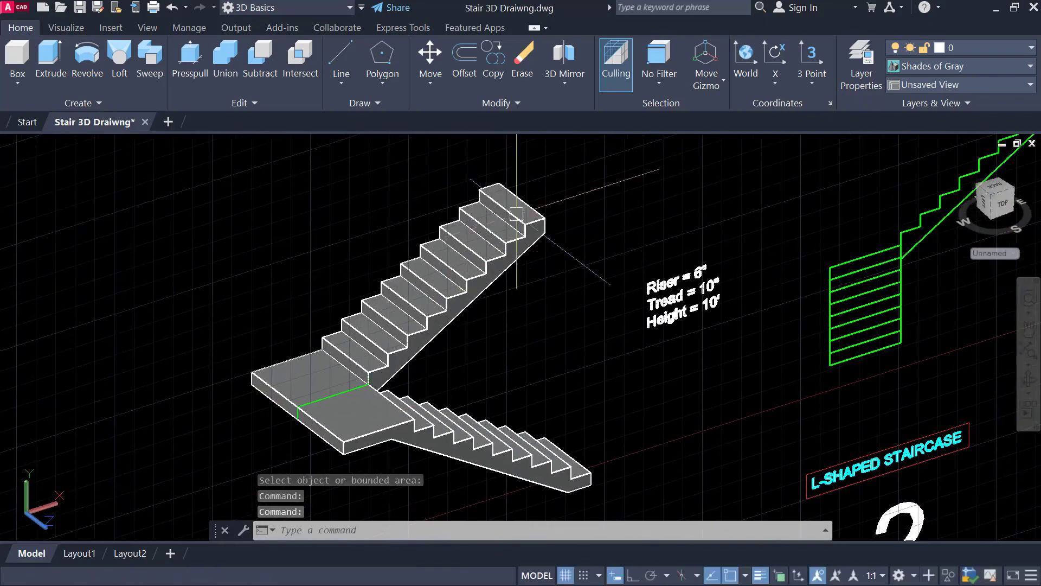
{"action": "middle_click_drag", "start_coordinate": [462, 432], "coordinate": [463, 383]}
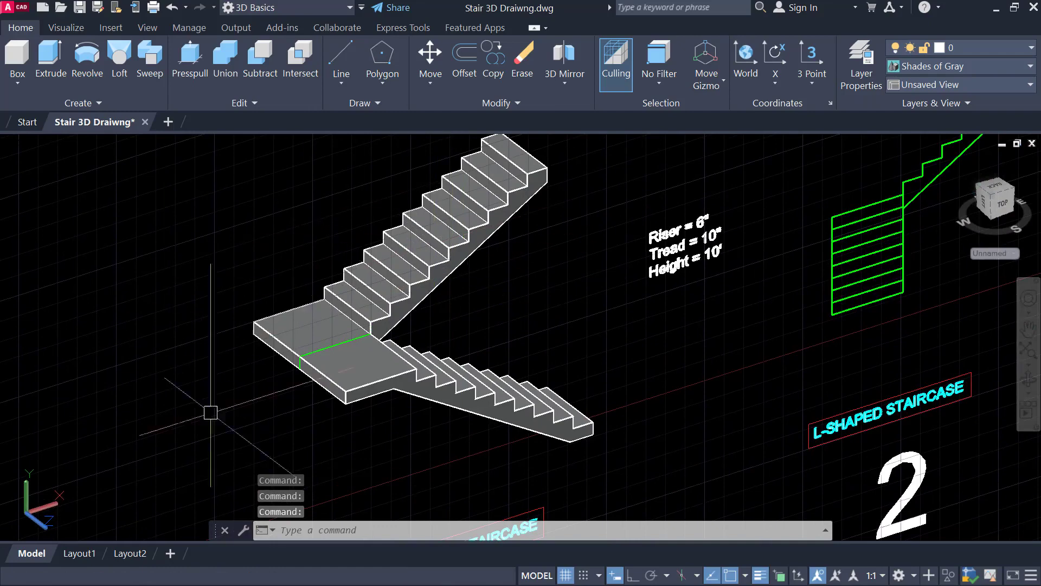
Try moving the dogleg staircase's upper flight away from the landing, and undo the move.
{"action": "middle_click_drag", "start_coordinate": [499, 284], "coordinate": [488, 309]}
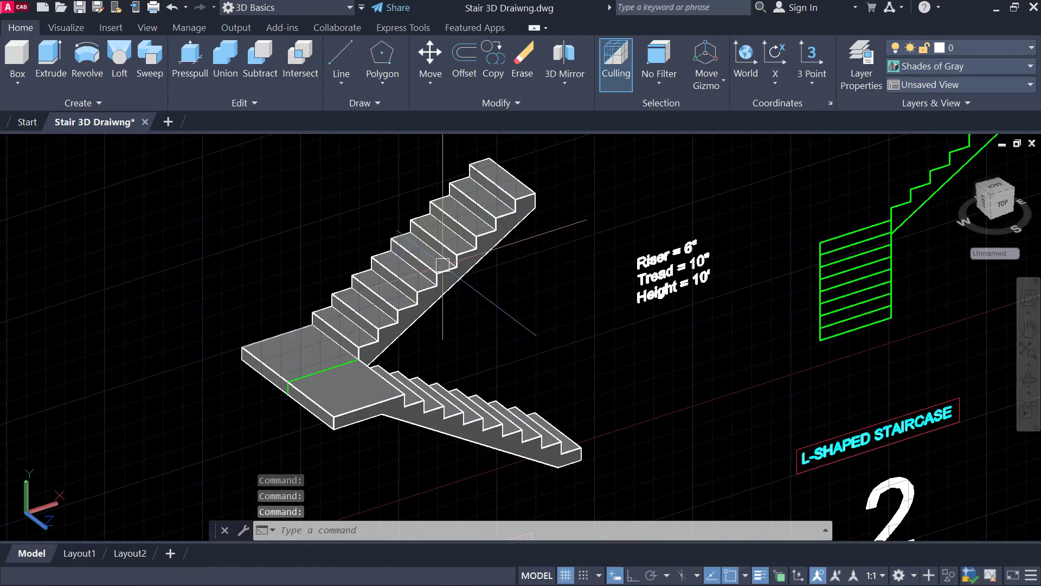
{"action": "key", "text": "Escape"}
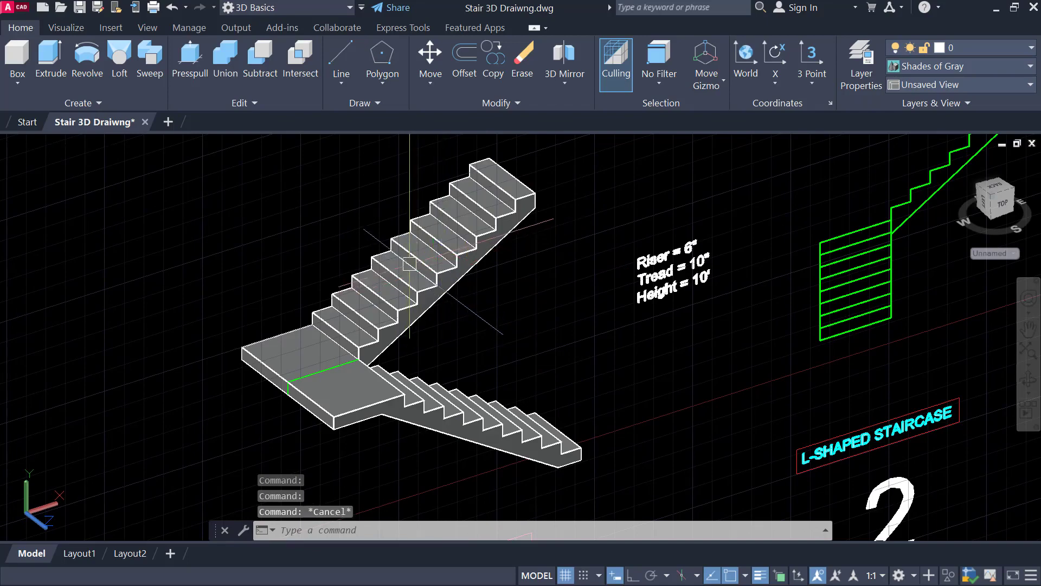
{"action": "left_click", "coordinate": [414, 263]}
{"action": "left_click", "coordinate": [395, 248]}
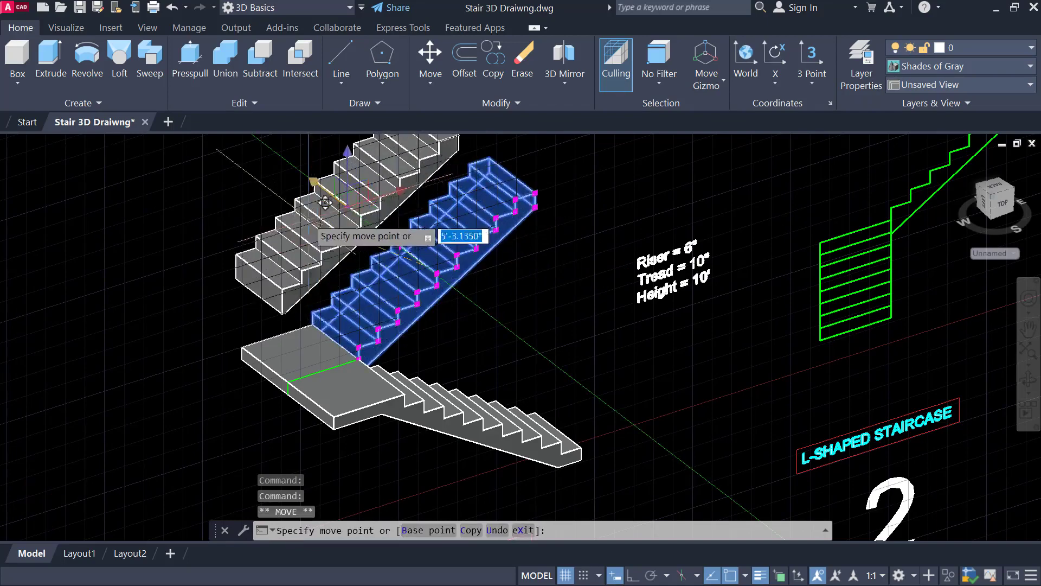
{"action": "key", "text": "Escape"}
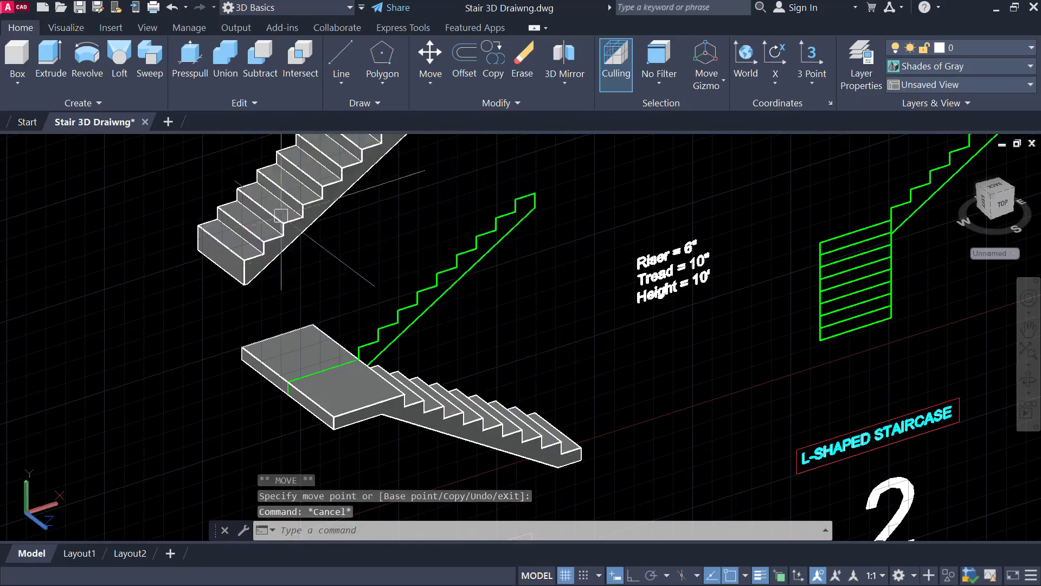
{"action": "key", "text": "ctrl+z"}
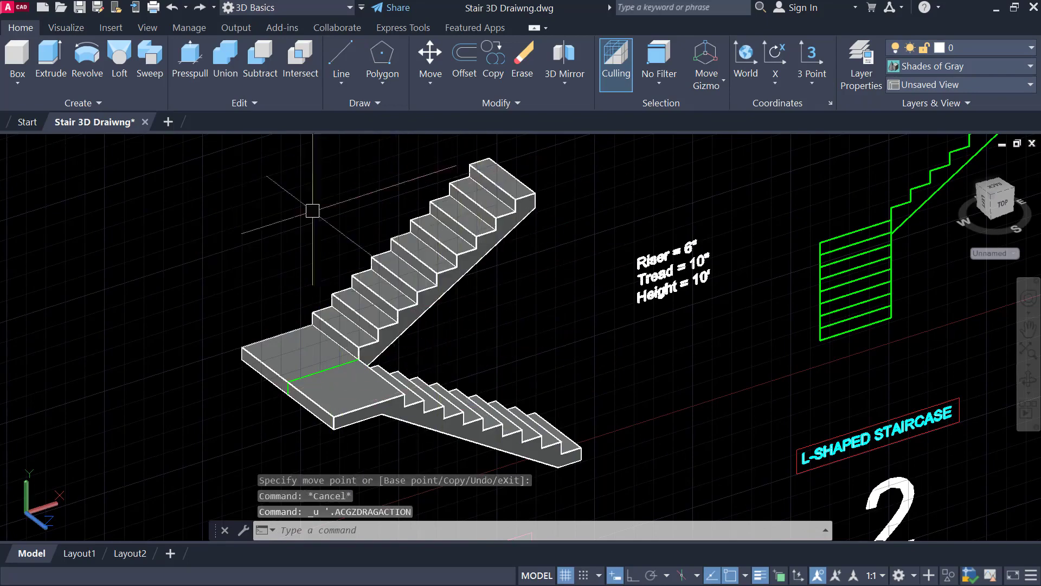
Union the dogleg staircase's lower flight, landing and upper flight into a single solid.
{"action": "scroll", "coordinate": [422, 368], "scroll_direction": "down", "scroll_amount": 2}
{"action": "middle_click_drag", "start_coordinate": [329, 308], "coordinate": [312, 285]}
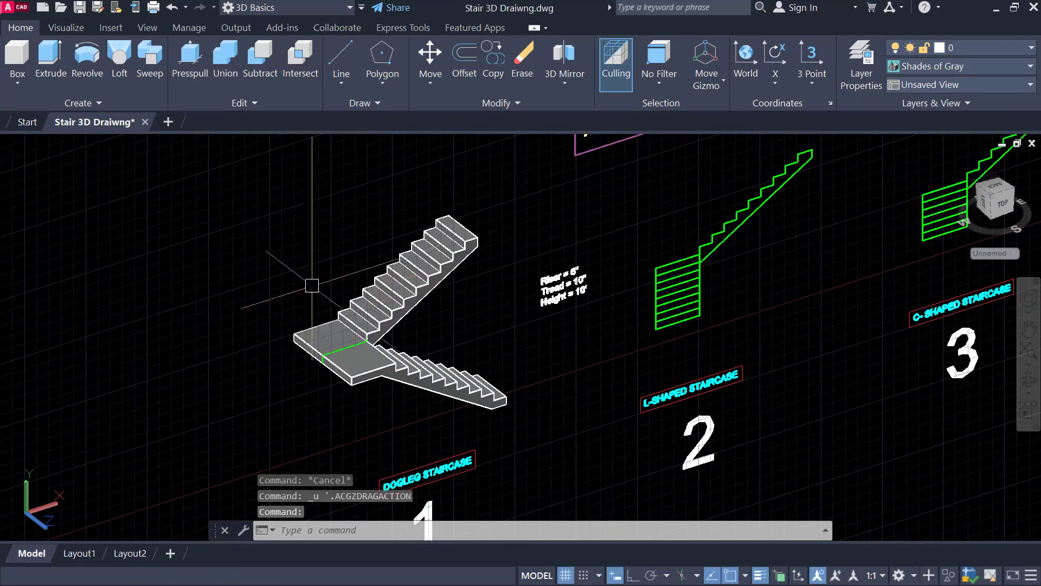
{"action": "left_click", "coordinate": [227, 64]}
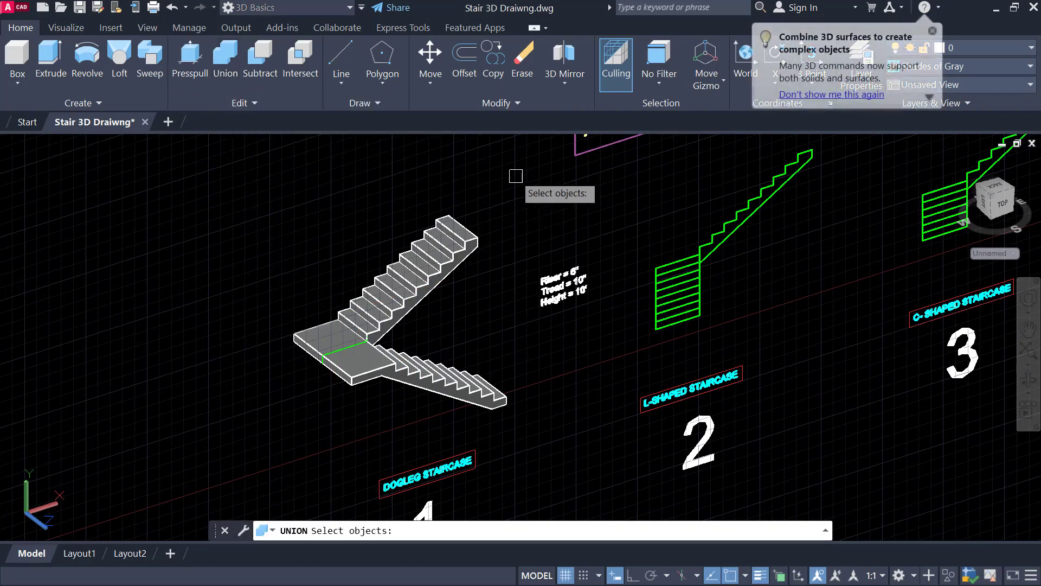
{"action": "left_click", "coordinate": [542, 177]}
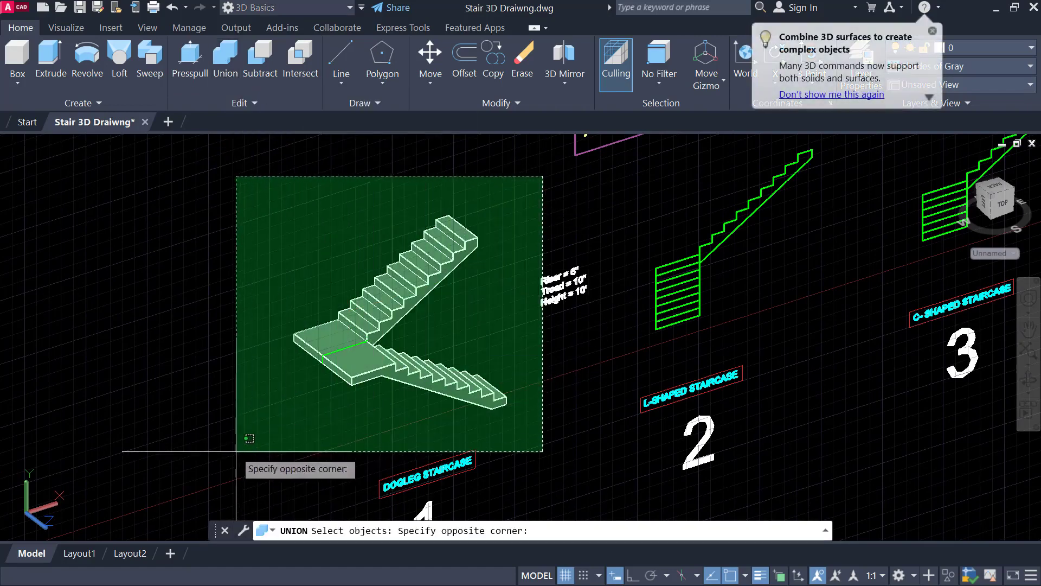
{"action": "left_click", "coordinate": [234, 447]}
{"action": "key", "text": "Return"}
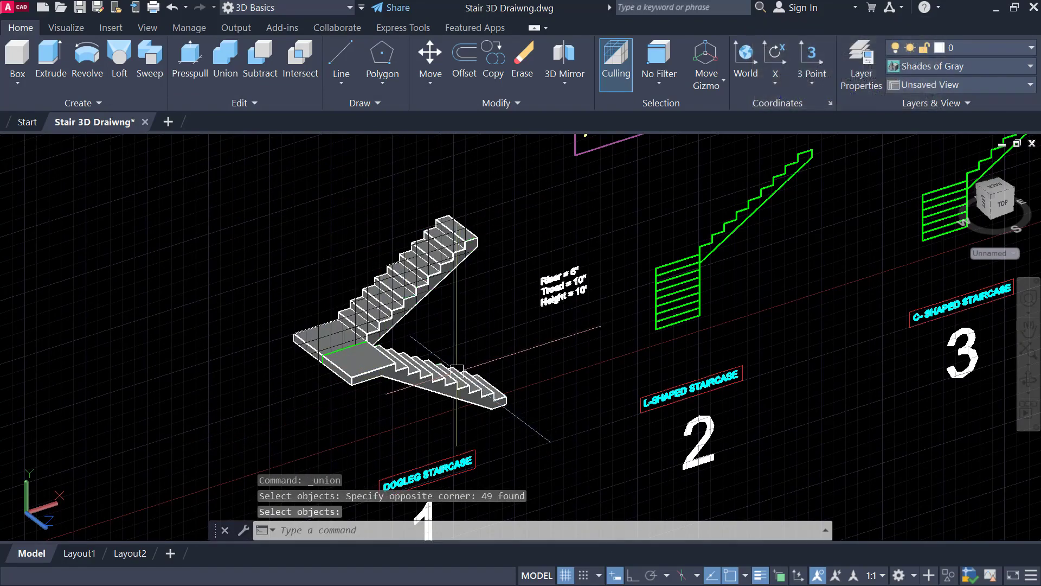
{"action": "mouse_move", "coordinate": [454, 372]}
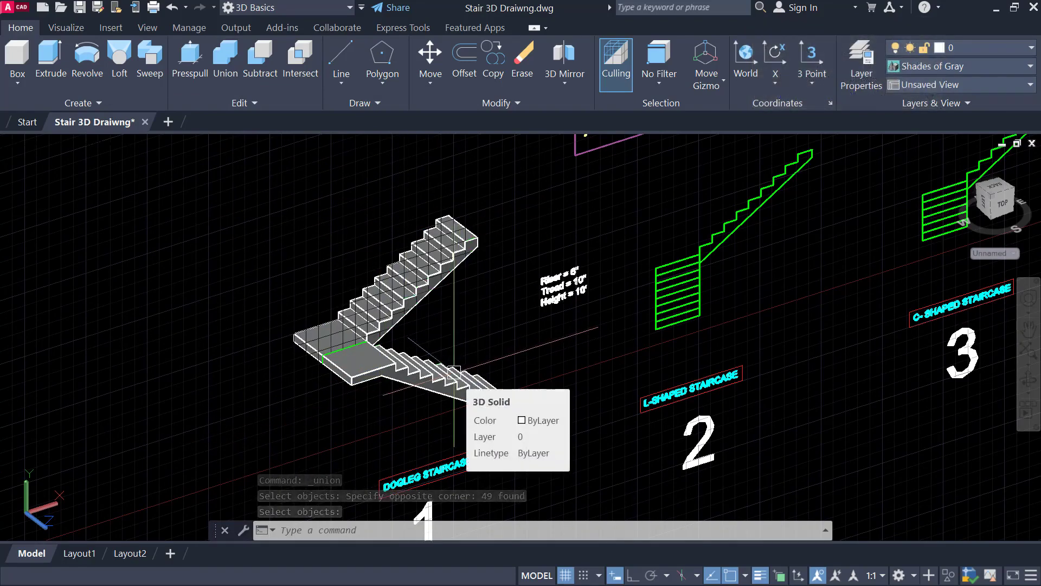
Turn off the drawing grid.
{"action": "key", "text": "F7"}
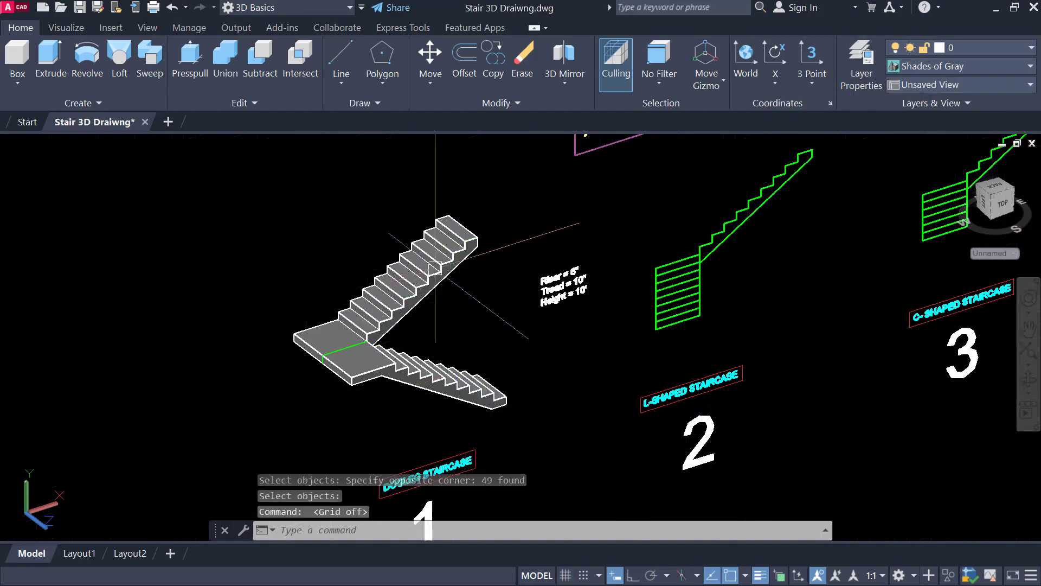
{"action": "middle_click_drag", "start_coordinate": [451, 328], "coordinate": [192, 472], "text": "shift"}
{"action": "scroll", "coordinate": [421, 362], "scroll_direction": "up", "scroll_amount": 5}
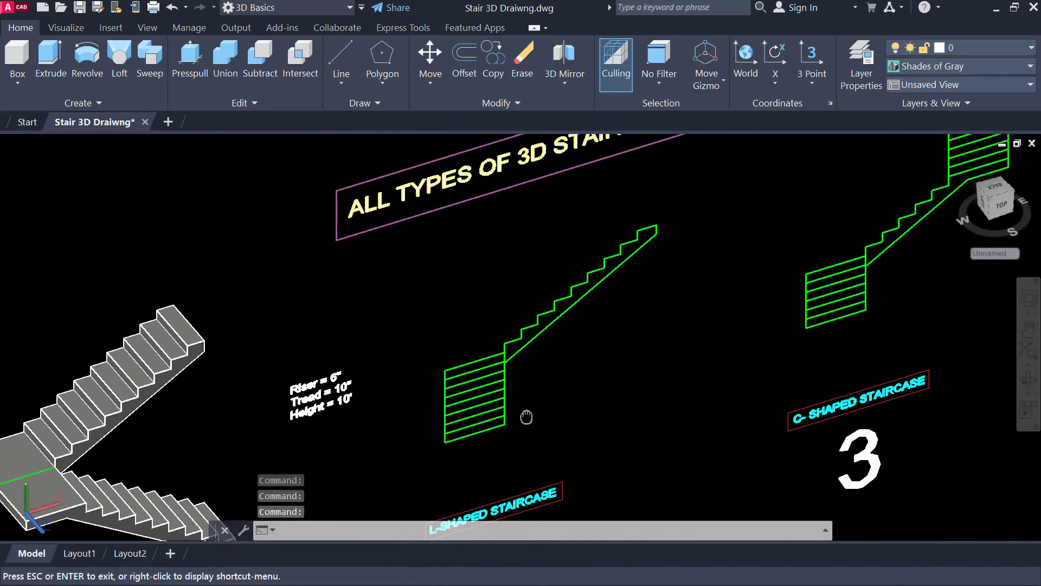
Switch to the Front view and frame the L-shaped staircase profile.
{"action": "middle_click_drag", "start_coordinate": [527, 418], "coordinate": [562, 341]}
{"action": "left_click", "coordinate": [41, 143]}
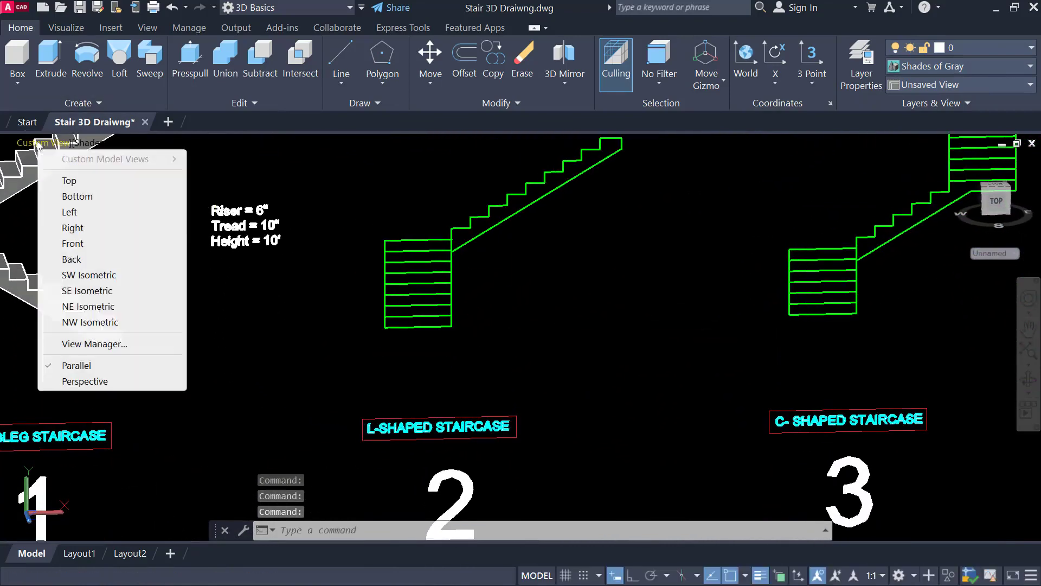
{"action": "left_click", "coordinate": [81, 243]}
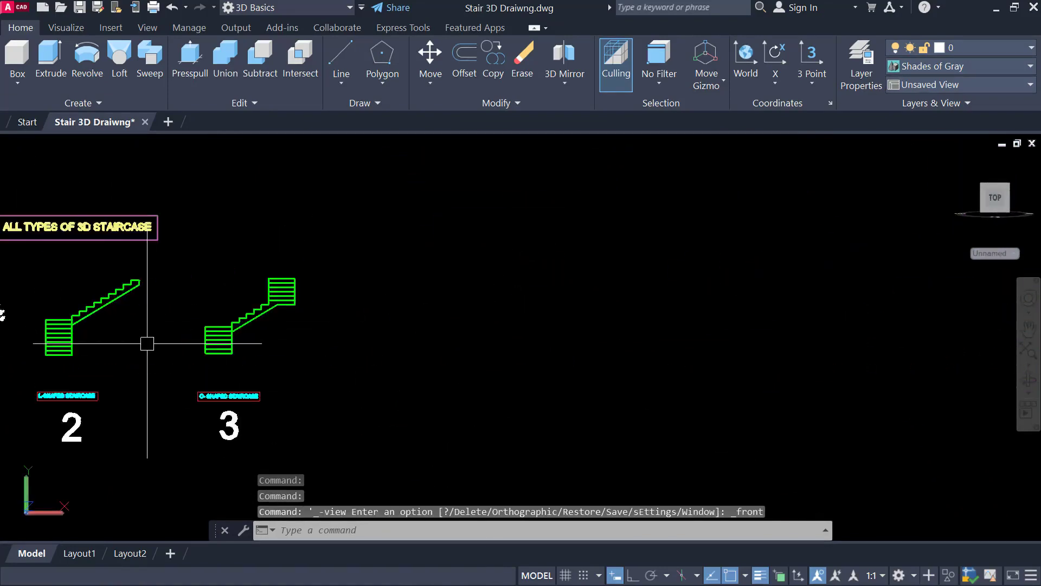
{"action": "middle_click_drag", "start_coordinate": [146, 343], "coordinate": [520, 268]}
{"action": "scroll", "coordinate": [464, 226], "scroll_direction": "up", "scroll_amount": 5}
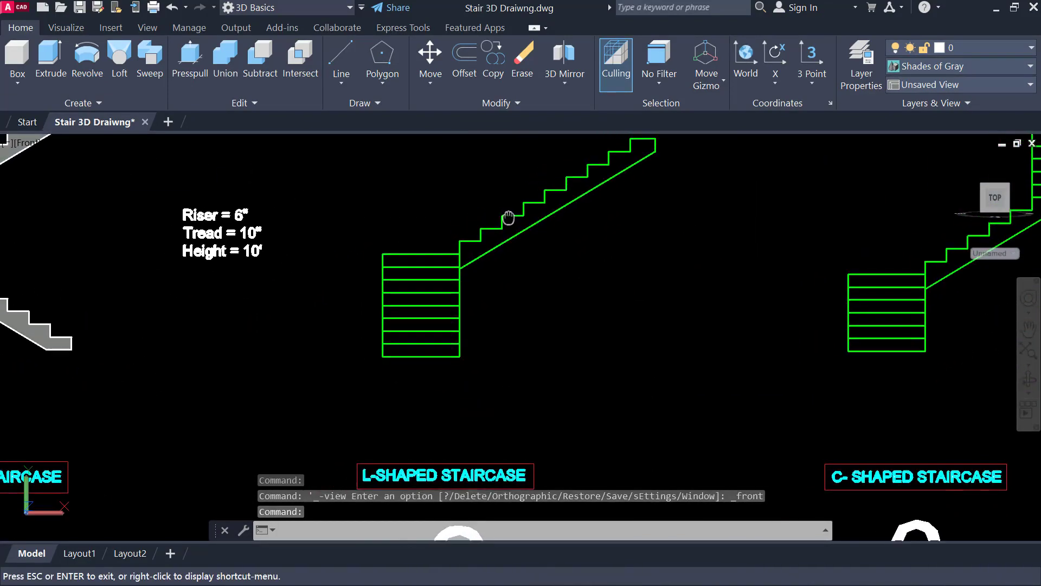
{"action": "middle_click_drag", "start_coordinate": [410, 389], "coordinate": [416, 395]}
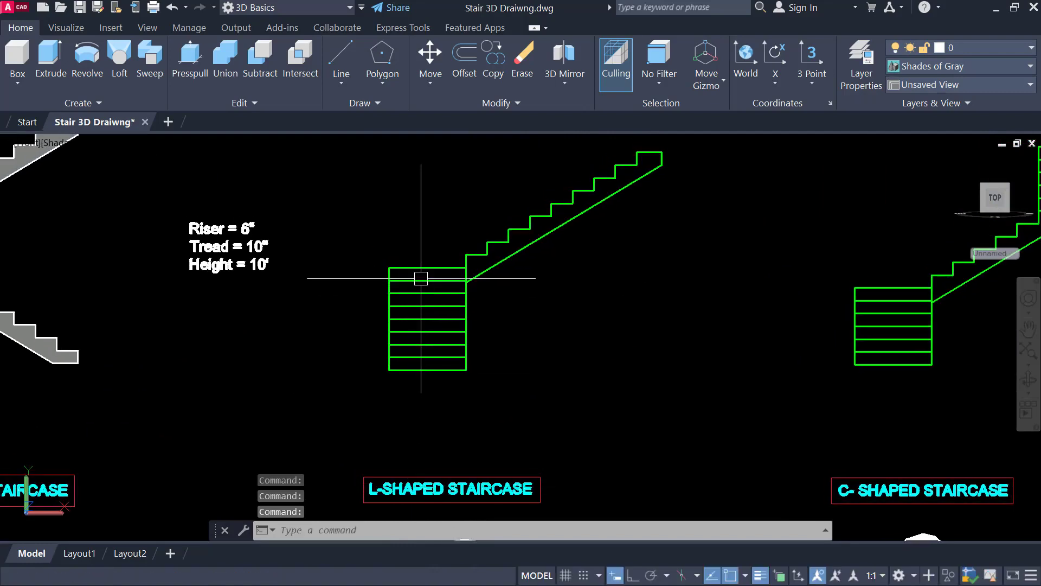
{"action": "middle_click_drag", "start_coordinate": [476, 289], "coordinate": [462, 325]}
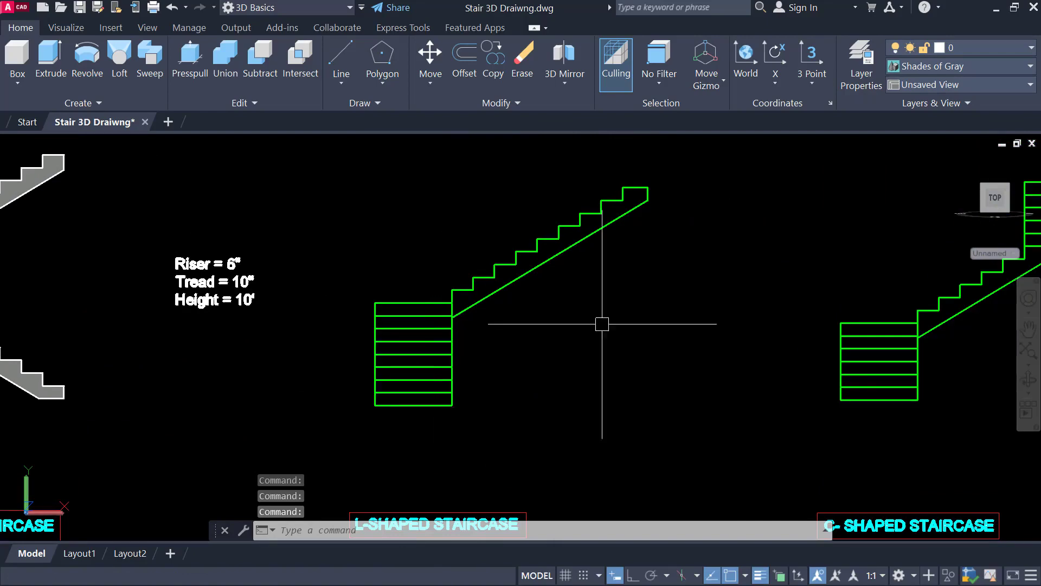
Examine the L-shaped staircase's stacked riser strips and upper flight profile from an angled 3D view.
{"action": "scroll", "coordinate": [391, 293], "scroll_direction": "down", "scroll_amount": 3}
{"action": "middle_click_drag", "start_coordinate": [399, 296], "coordinate": [458, 326], "text": "shift"}
{"action": "scroll", "coordinate": [434, 250], "scroll_direction": "up", "scroll_amount": 2}
{"action": "middle_click_drag", "start_coordinate": [433, 247], "coordinate": [409, 307]}
{"action": "scroll", "coordinate": [361, 406], "scroll_direction": "up", "scroll_amount": 3}
{"action": "scroll", "coordinate": [356, 449], "scroll_direction": "up", "scroll_amount": 3}
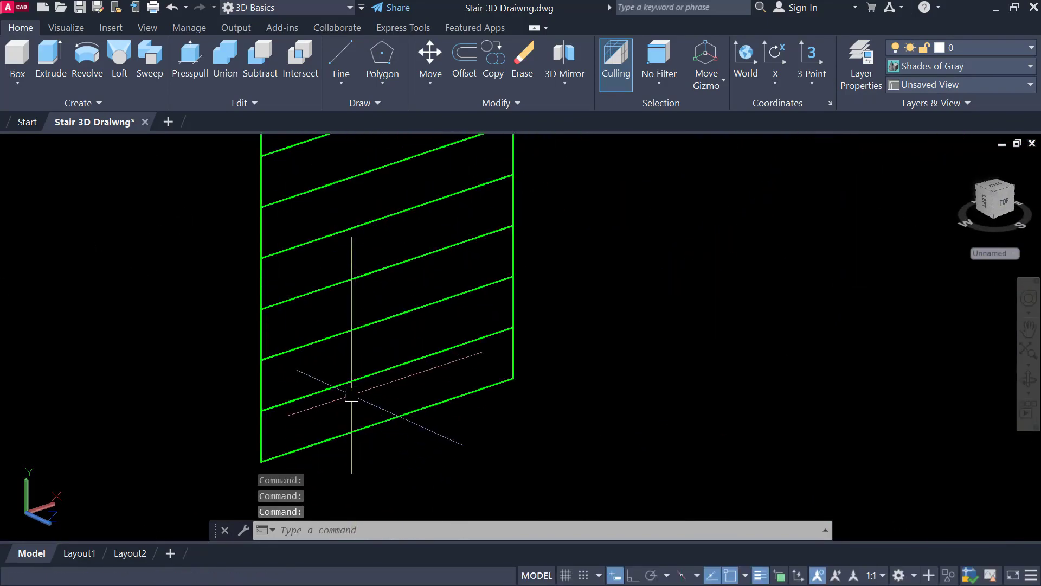
{"action": "scroll", "coordinate": [351, 394], "scroll_direction": "down", "scroll_amount": 4}
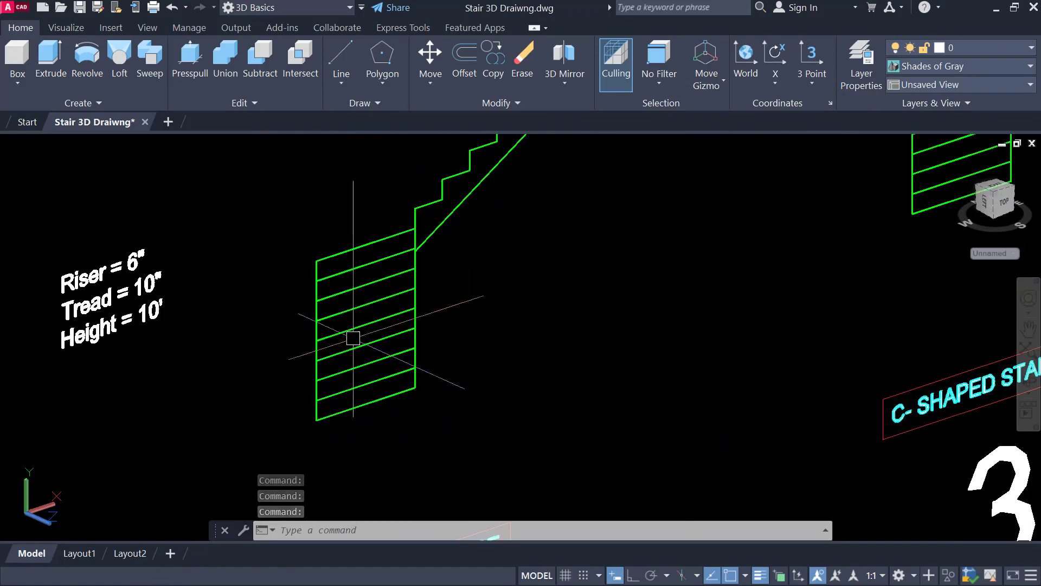
{"action": "scroll", "coordinate": [349, 233], "scroll_direction": "down", "scroll_amount": 2}
{"action": "middle_click_drag", "start_coordinate": [348, 232], "coordinate": [328, 339]}
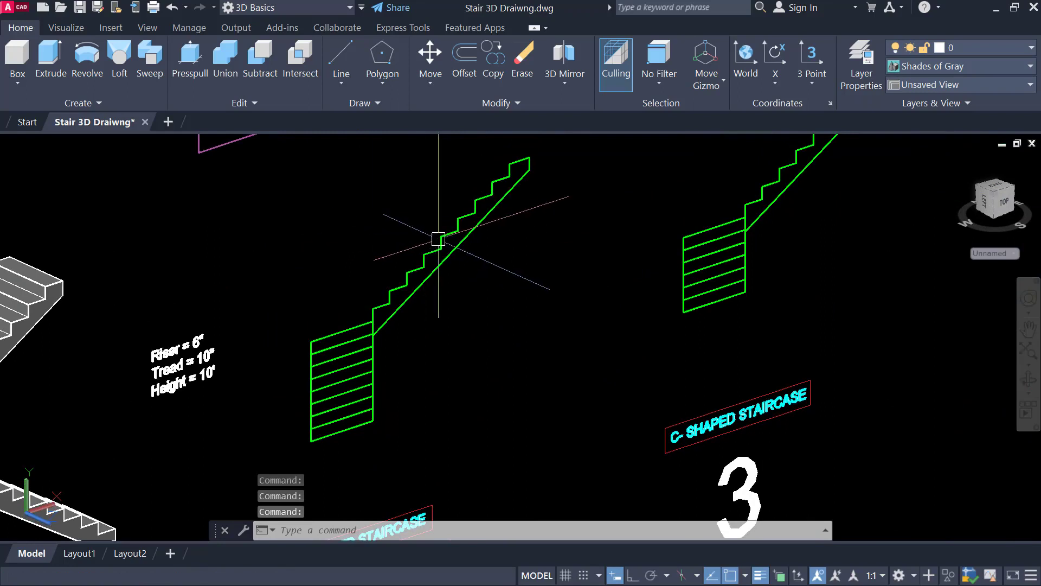
Presspull the L-shaped staircase's upper flight profile 3' toward the back.
{"action": "left_click", "coordinate": [190, 59]}
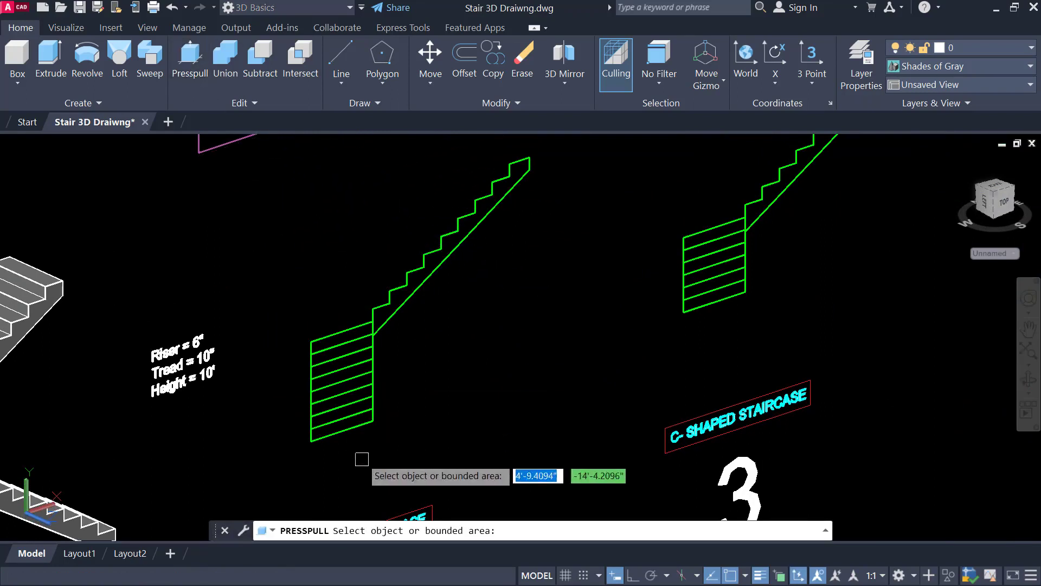
{"action": "middle_click_drag", "start_coordinate": [510, 271], "coordinate": [516, 307]}
{"action": "scroll", "coordinate": [423, 314], "scroll_direction": "up", "scroll_amount": 2}
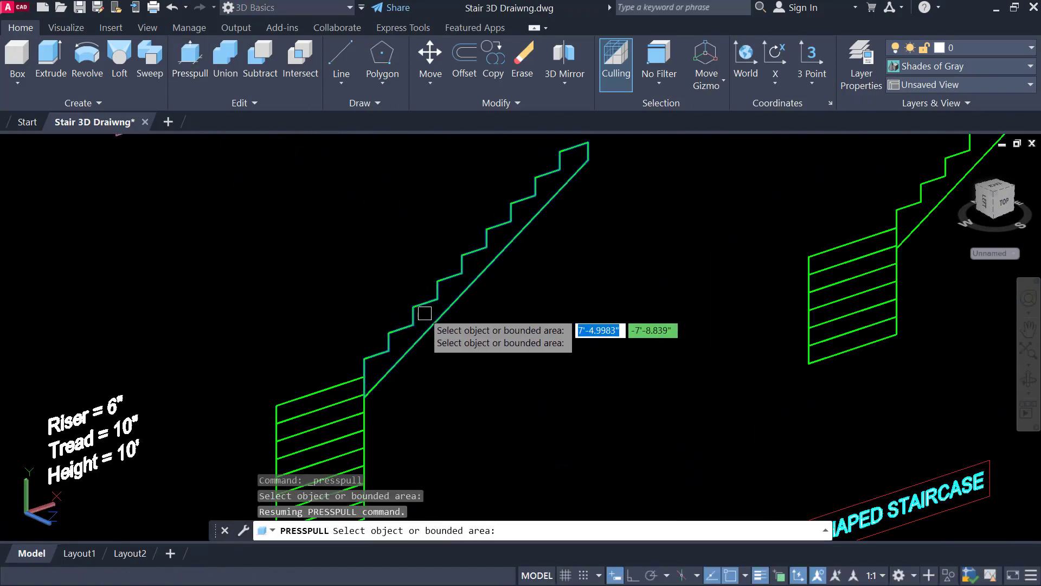
{"action": "left_click", "coordinate": [423, 313]}
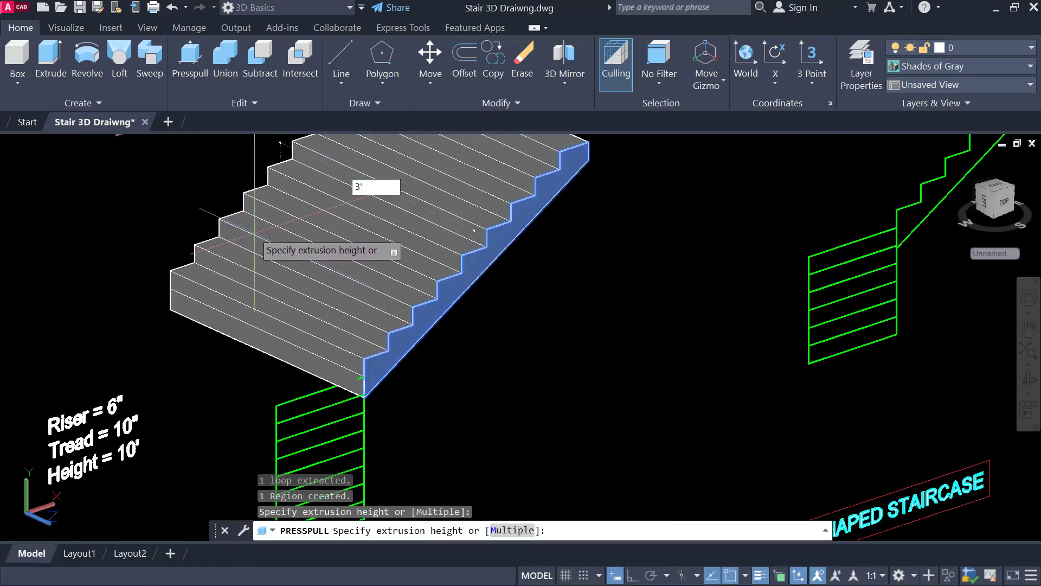
{"action": "key", "text": "Return"}
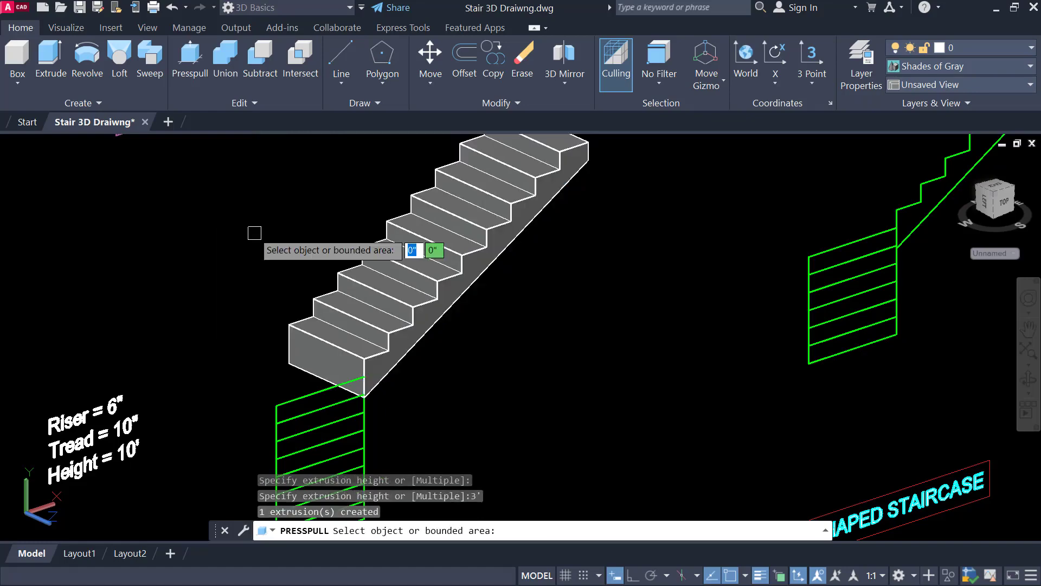
{"action": "key", "text": "Return"}
Presspull the topmost riser strip of the L-shaped staircase 3' toward the back to form the landing.
{"action": "middle_click_drag", "start_coordinate": [511, 388], "coordinate": [509, 267]}
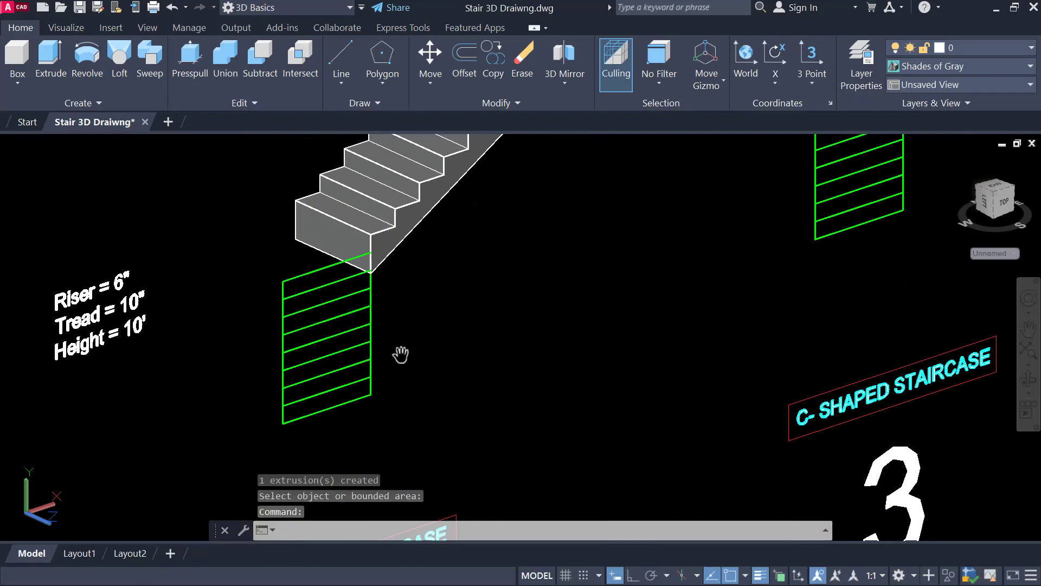
{"action": "middle_click_drag", "start_coordinate": [401, 354], "coordinate": [490, 388]}
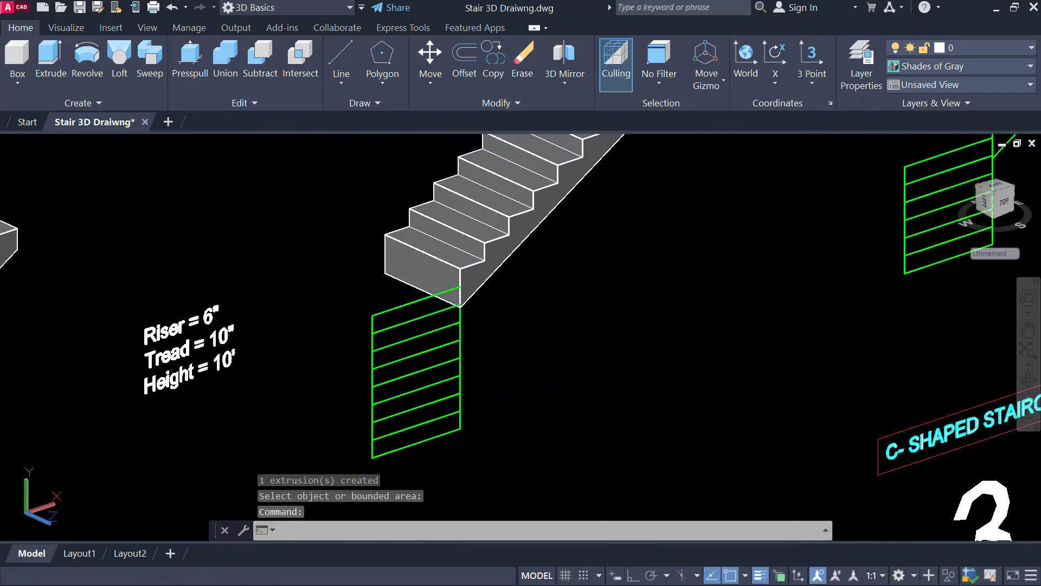
{"action": "scroll", "coordinate": [513, 327], "scroll_direction": "down", "scroll_amount": 4}
{"action": "middle_click_drag", "start_coordinate": [515, 325], "coordinate": [469, 330]}
{"action": "scroll", "coordinate": [417, 340], "scroll_direction": "up", "scroll_amount": 3}
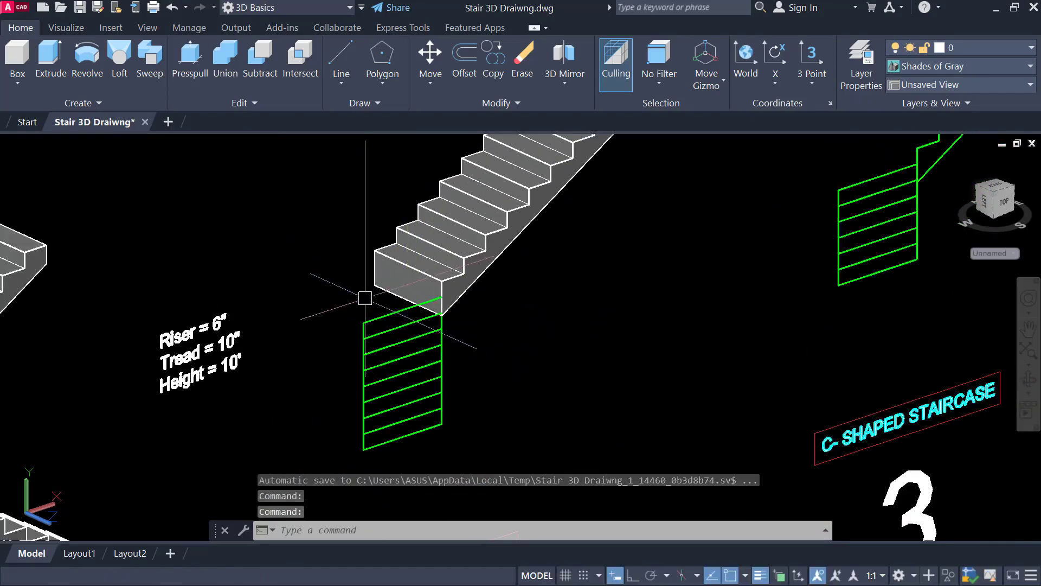
{"action": "scroll", "coordinate": [409, 331], "scroll_direction": "up", "scroll_amount": 2}
{"action": "scroll", "coordinate": [405, 330], "scroll_direction": "down", "scroll_amount": 1}
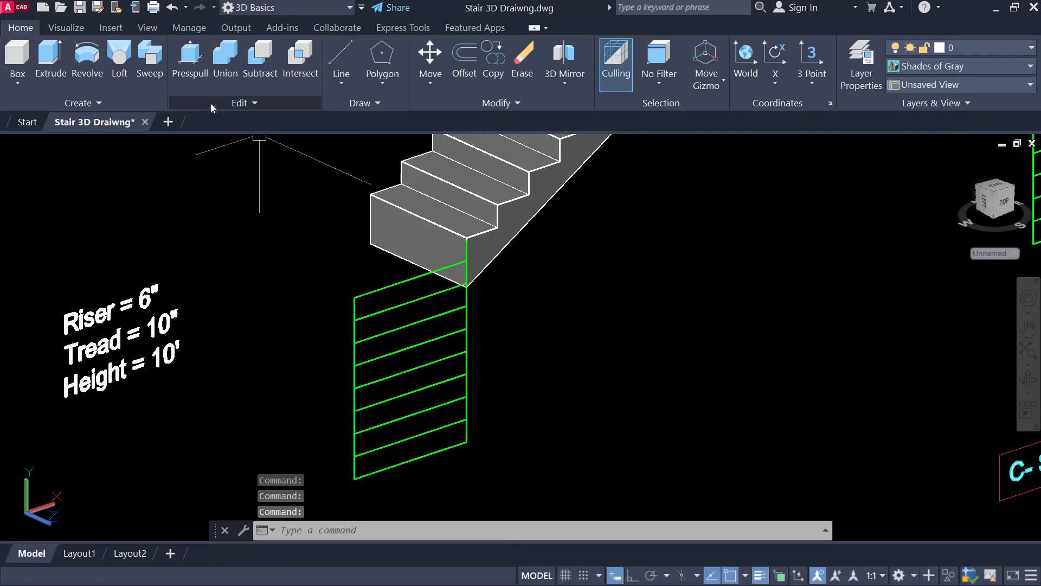
{"action": "left_click", "coordinate": [190, 57]}
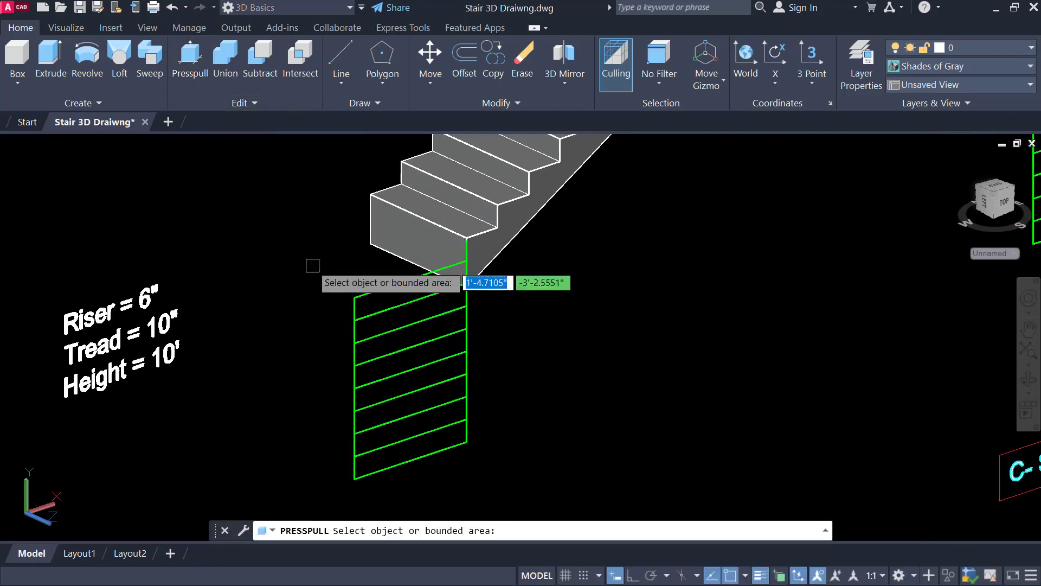
{"action": "left_click", "coordinate": [379, 299]}
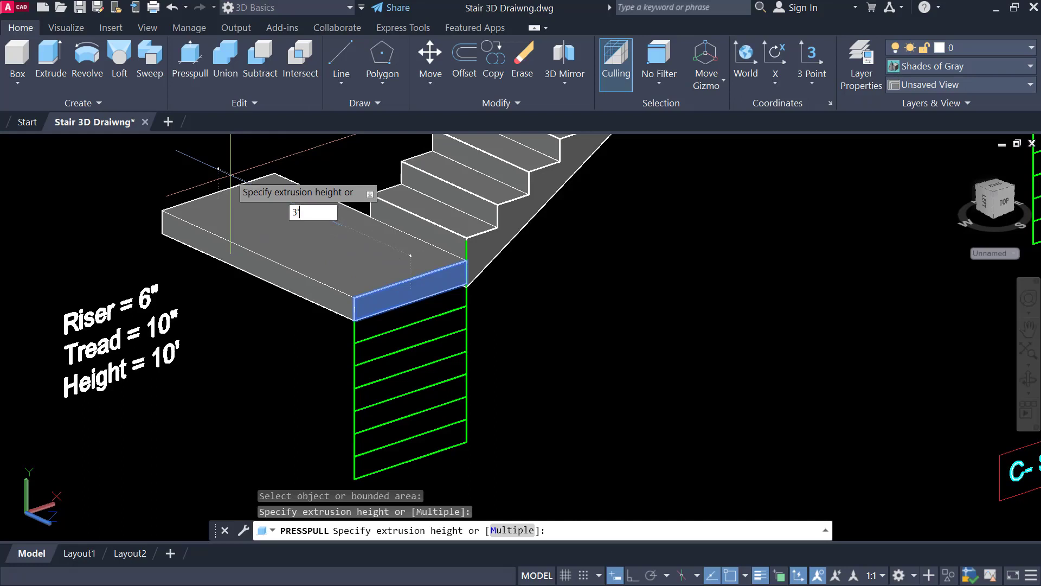
{"action": "key", "text": "Return"}
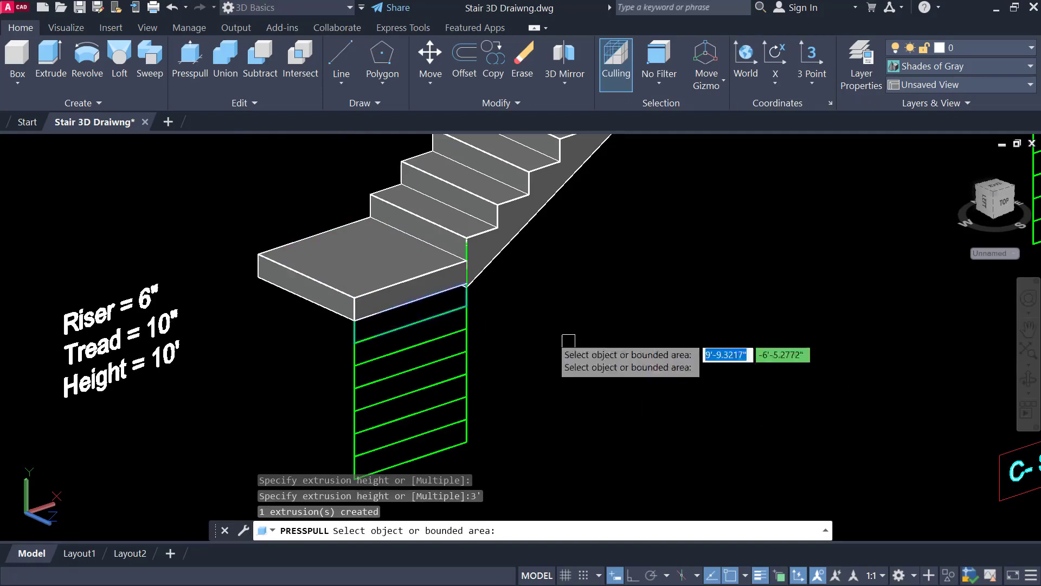
Presspull the riser strip directly below the L-shaped staircase's landing 10" toward the front as the first lower step.
{"action": "middle_click_drag", "start_coordinate": [407, 357], "coordinate": [414, 318]}
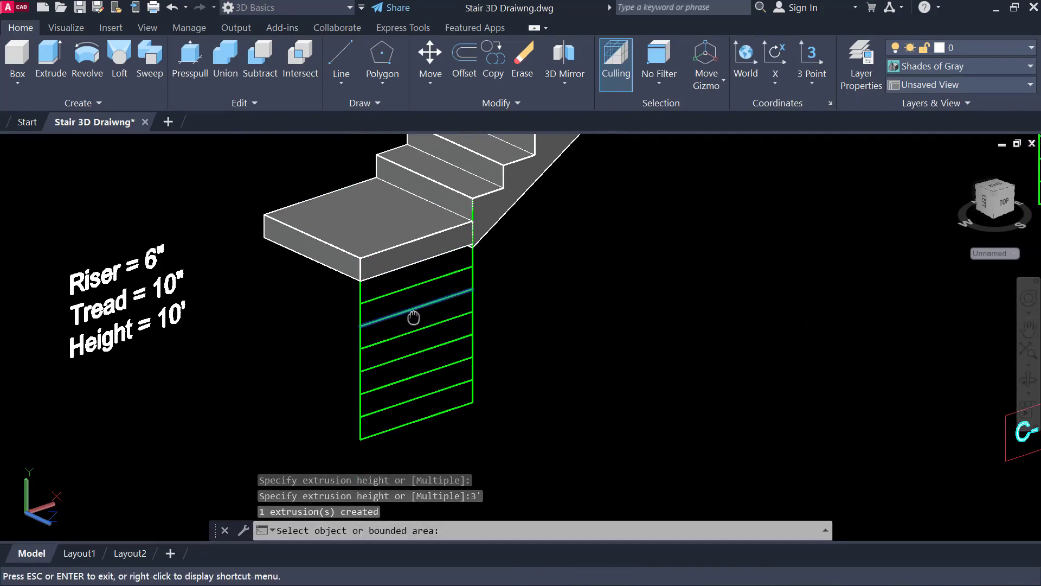
{"action": "key", "text": "Escape"}
{"action": "scroll", "coordinate": [439, 275], "scroll_direction": "up", "scroll_amount": 2}
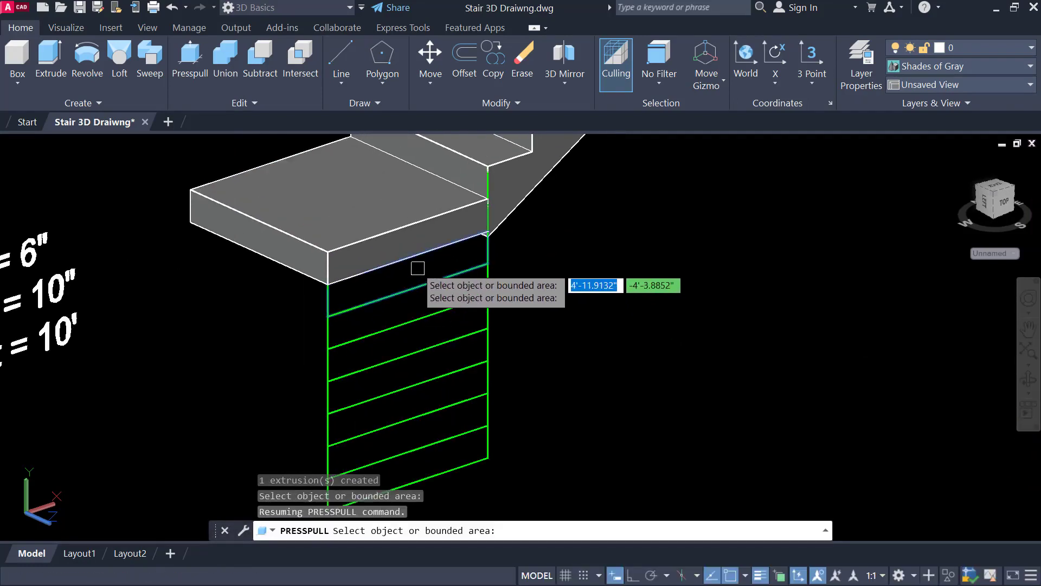
{"action": "left_click", "coordinate": [417, 268]}
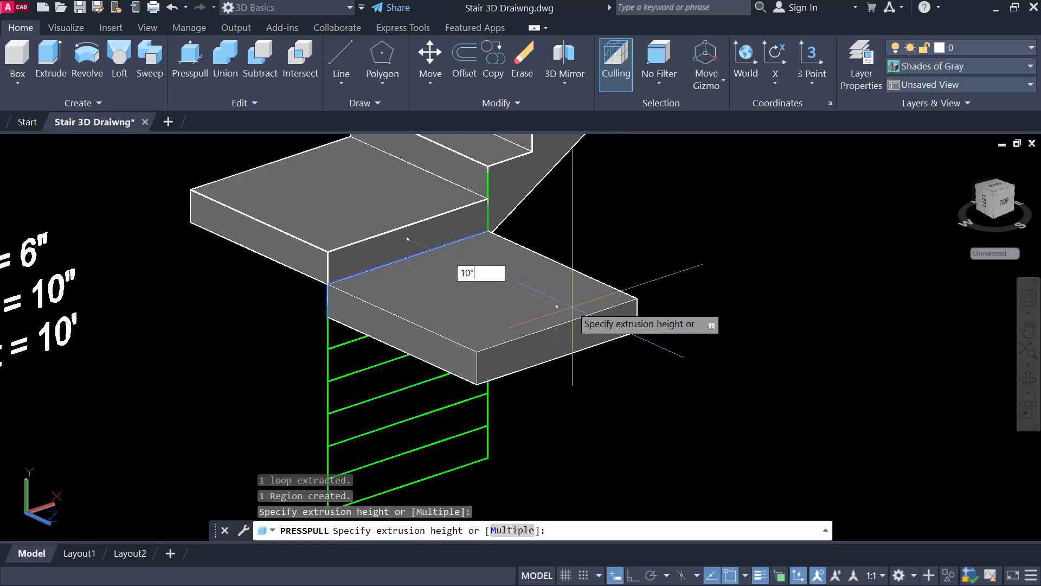
{"action": "key", "text": "Return"}
{"action": "mouse_move", "coordinate": [414, 372]}
{"action": "middle_mouse_down", "text": "shift"}
{"action": "mouse_move", "coordinate": [449, 298]}
{"action": "mouse_move", "coordinate": [420, 267]}
{"action": "mouse_move", "coordinate": [460, 272]}
{"action": "middle_mouse_up", "text": "shift"}
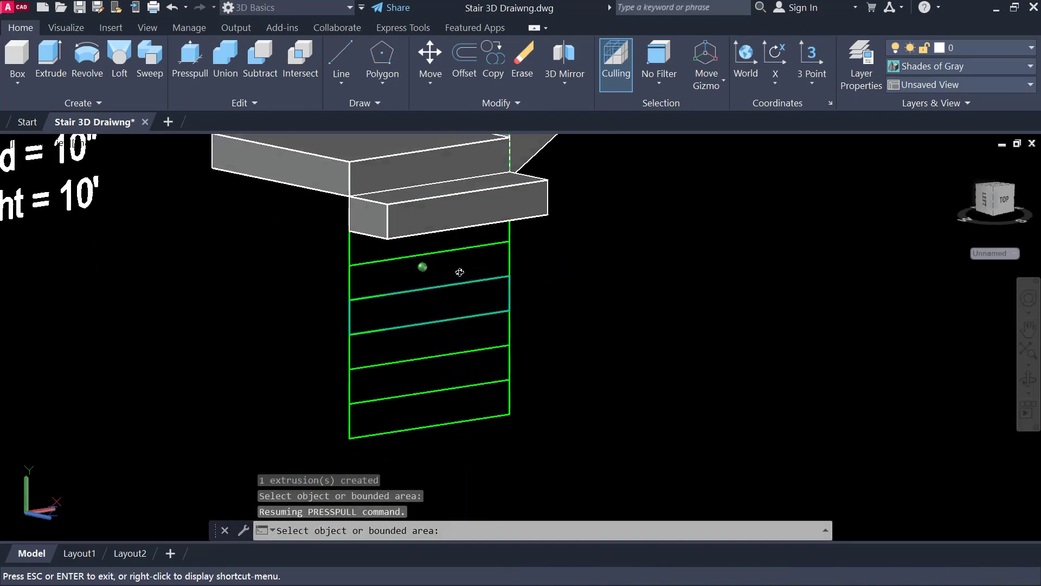
Presspull the second and third riser strips below the L-shaped staircase's landing 20" and 30" toward the front.
{"action": "left_click", "coordinate": [367, 249]}
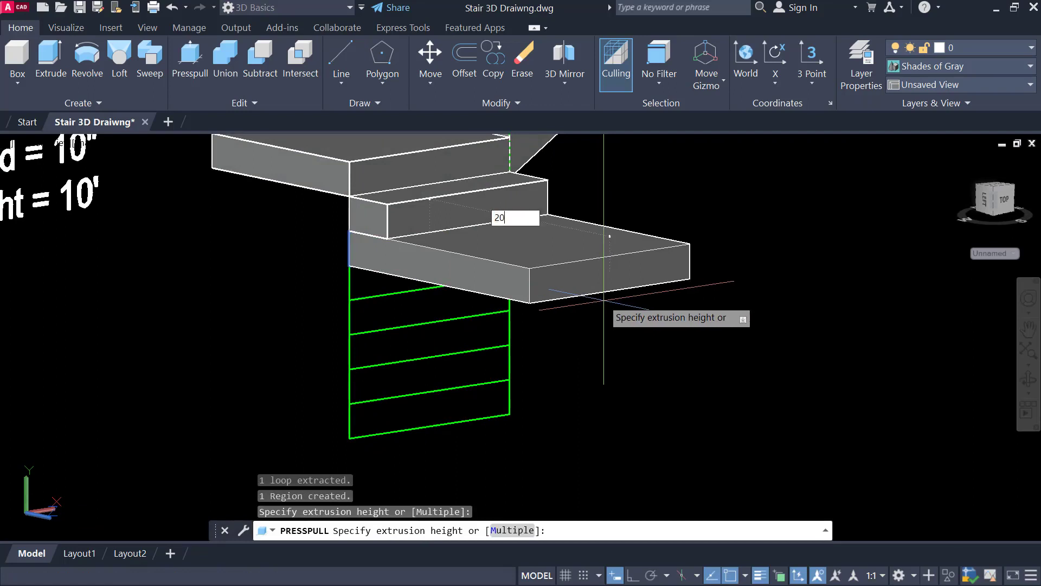
{"action": "key", "text": "Return"}
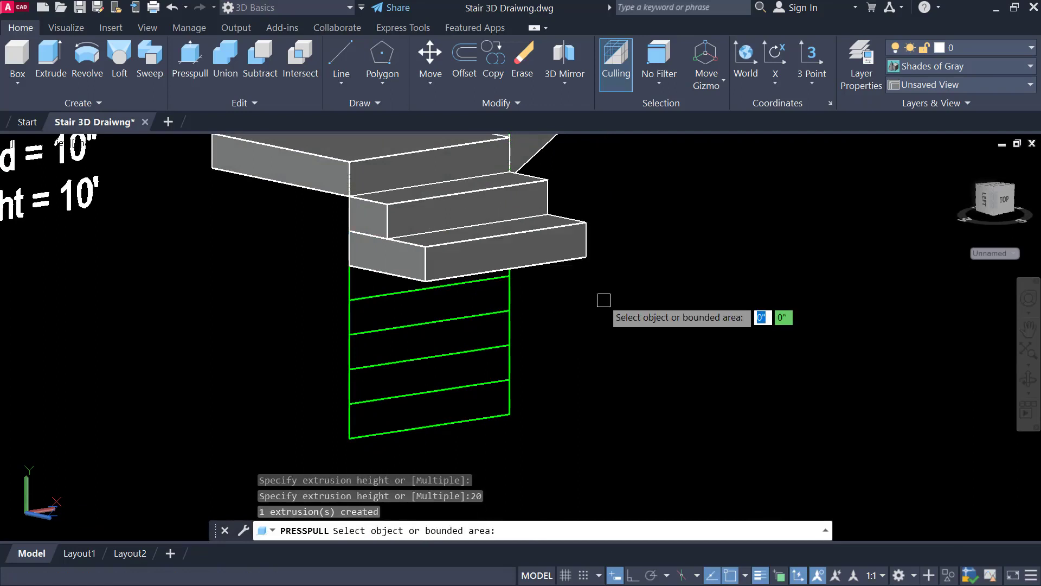
{"action": "left_click", "coordinate": [374, 275]}
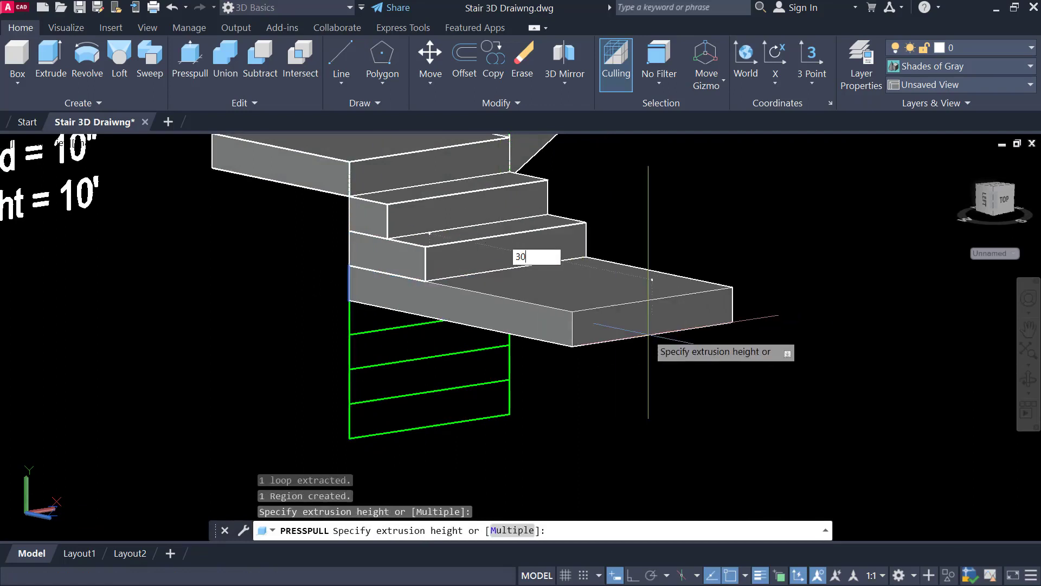
{"action": "key", "text": "Return"}
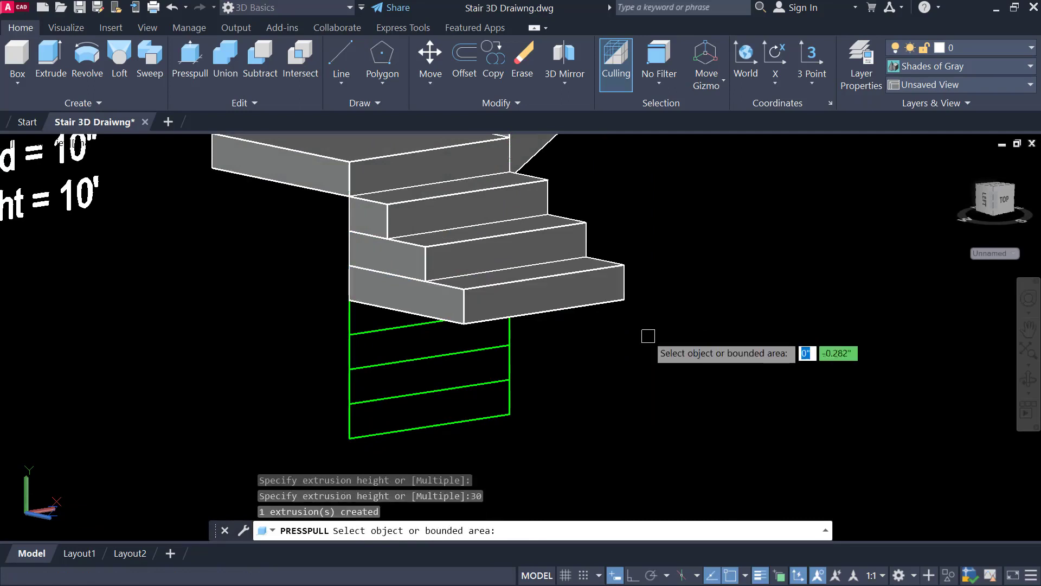
Presspull the fourth and fifth riser strips below the landing 40" and 50" toward the front.
{"action": "left_click", "coordinate": [373, 322]}
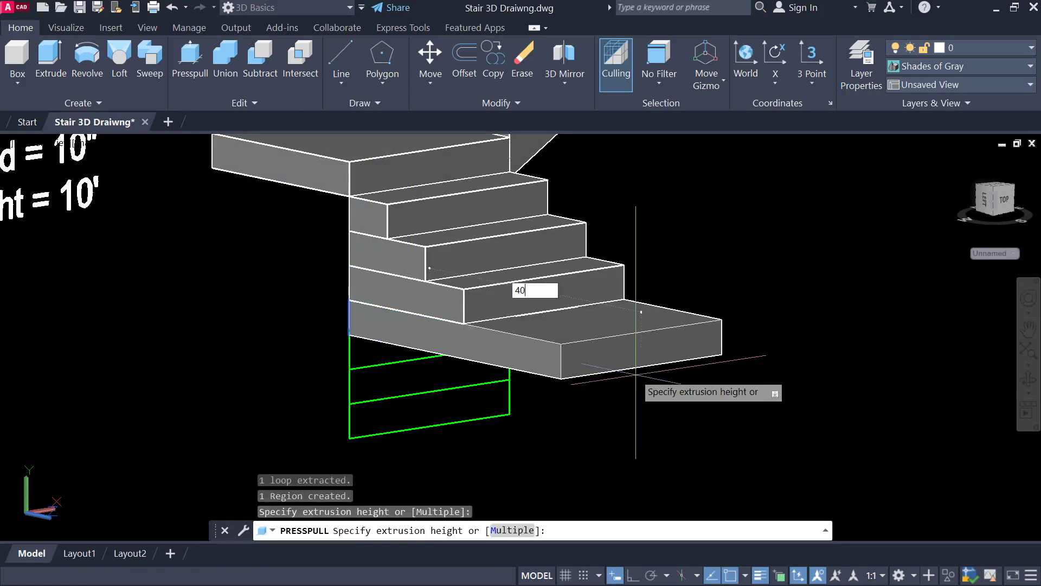
{"action": "type", "text": "40"}
{"action": "key", "text": "Return"}
{"action": "left_click", "coordinate": [399, 372]}
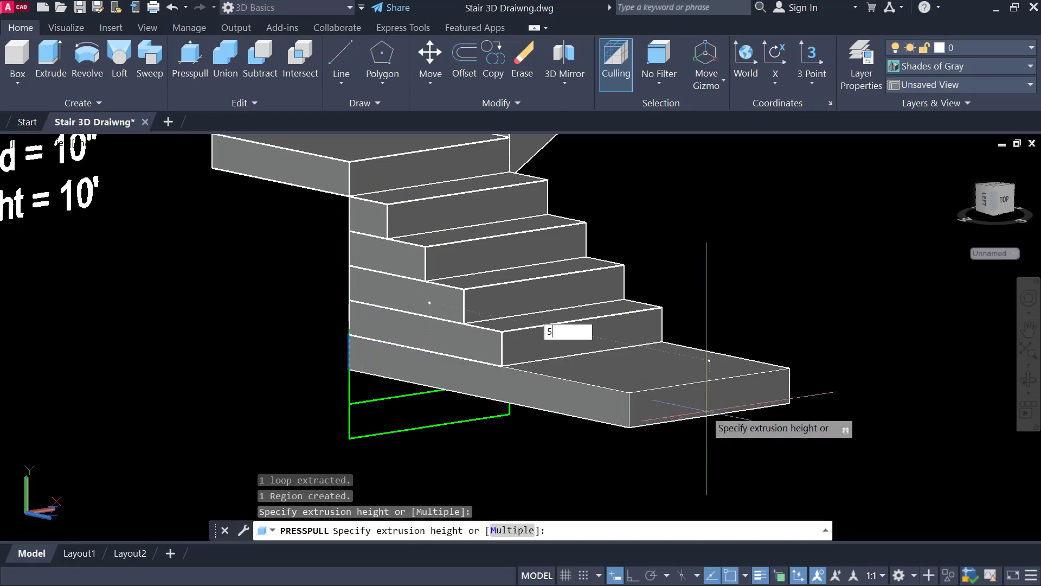
{"action": "type", "text": "50"}
{"action": "key", "text": "Return"}
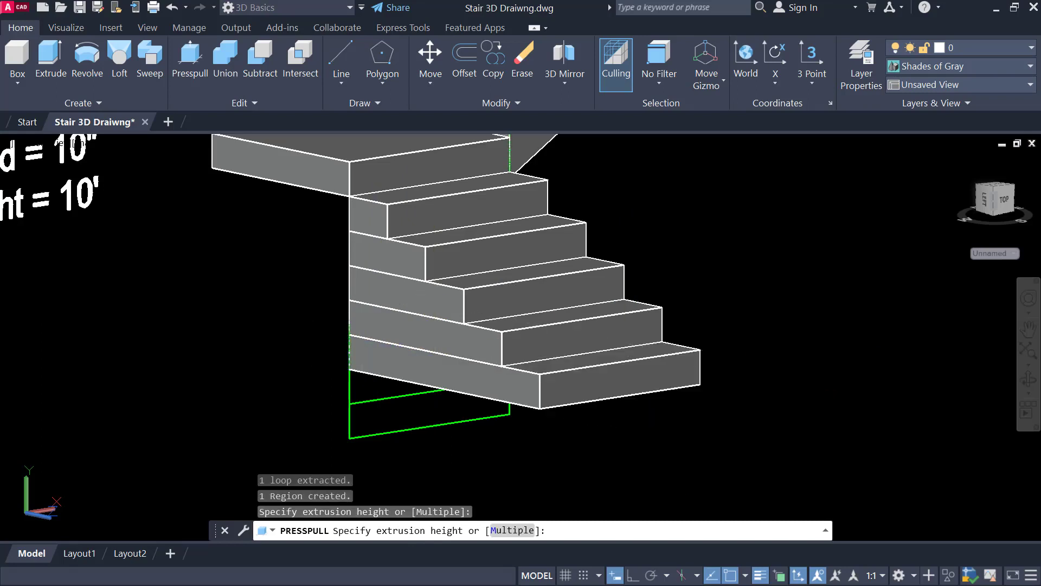
Presspull the two lowest riser strips of the L-shaped staircase 60" and 70" toward the front.
{"action": "left_click", "coordinate": [401, 395]}
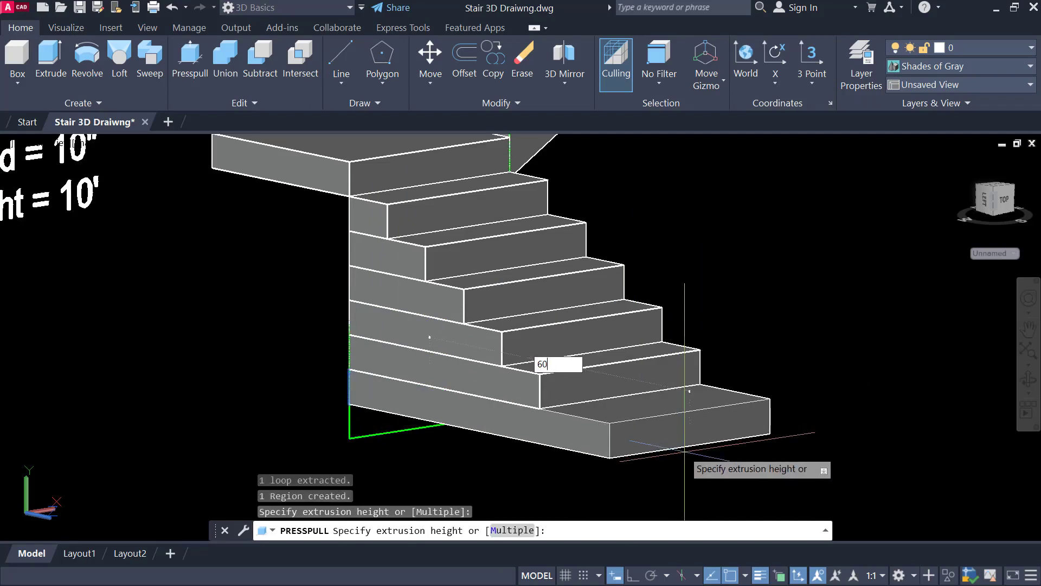
{"action": "type", "text": "60"}
{"action": "key", "text": "Return"}
{"action": "left_click", "coordinate": [393, 396]}
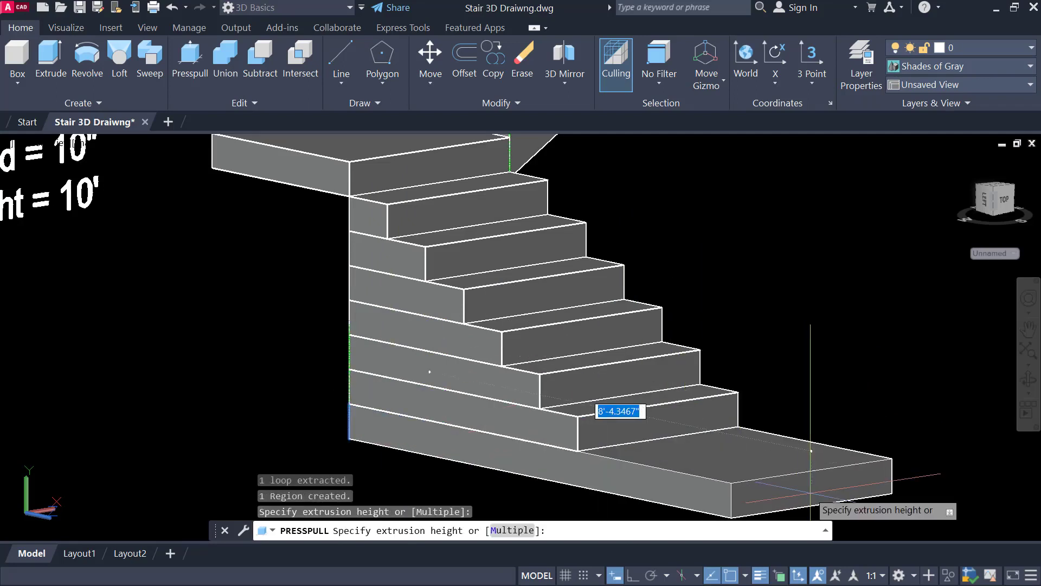
{"action": "key", "text": "Return"}
{"action": "scroll", "coordinate": [810, 450], "scroll_direction": "down", "scroll_amount": 3}
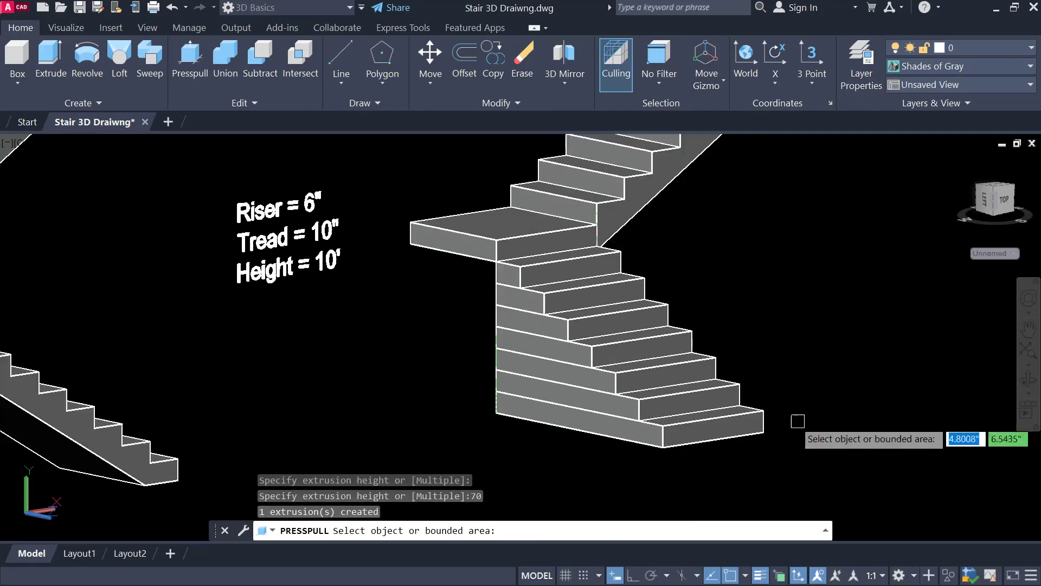
Presspull the back face of the step directly under the landing out to the landing's far edge.
{"action": "mouse_move", "coordinate": [755, 376]}
{"action": "middle_mouse_down", "text": "shift"}
{"action": "mouse_move", "coordinate": [811, 327]}
{"action": "mouse_move", "coordinate": [623, 336]}
{"action": "mouse_move", "coordinate": [504, 355]}
{"action": "mouse_move", "coordinate": [551, 361]}
{"action": "mouse_move", "coordinate": [548, 374]}
{"action": "mouse_move", "coordinate": [466, 335]}
{"action": "mouse_move", "coordinate": [477, 335]}
{"action": "middle_mouse_up", "text": "shift"}
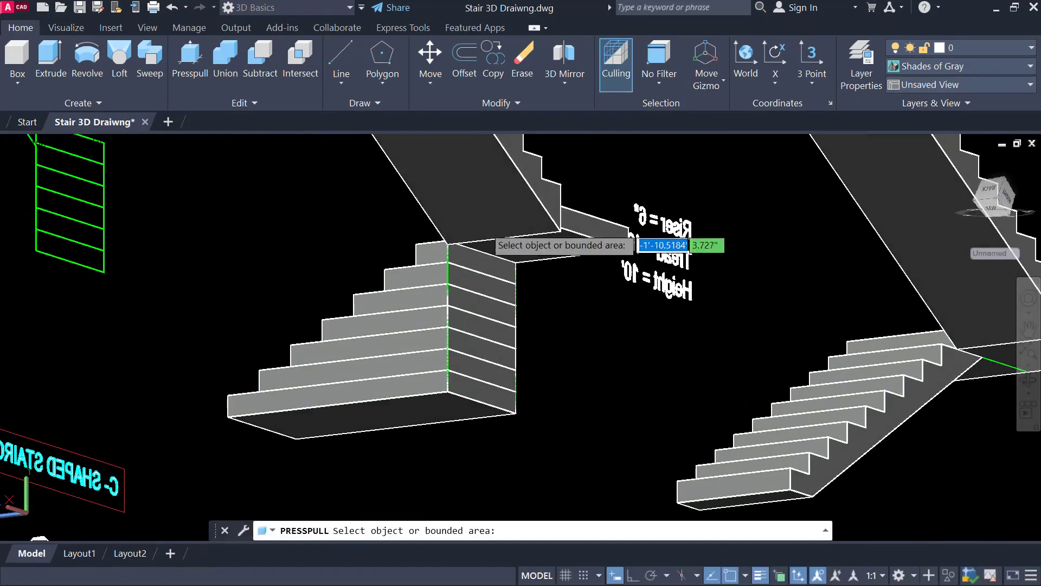
{"action": "scroll", "coordinate": [488, 230], "scroll_direction": "up", "scroll_amount": 4}
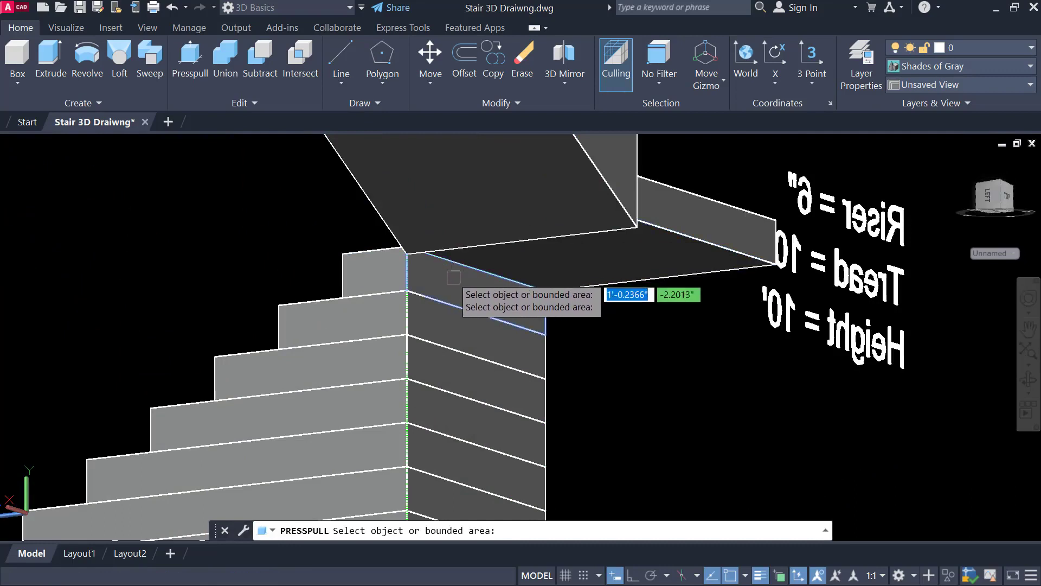
{"action": "left_click", "coordinate": [454, 273]}
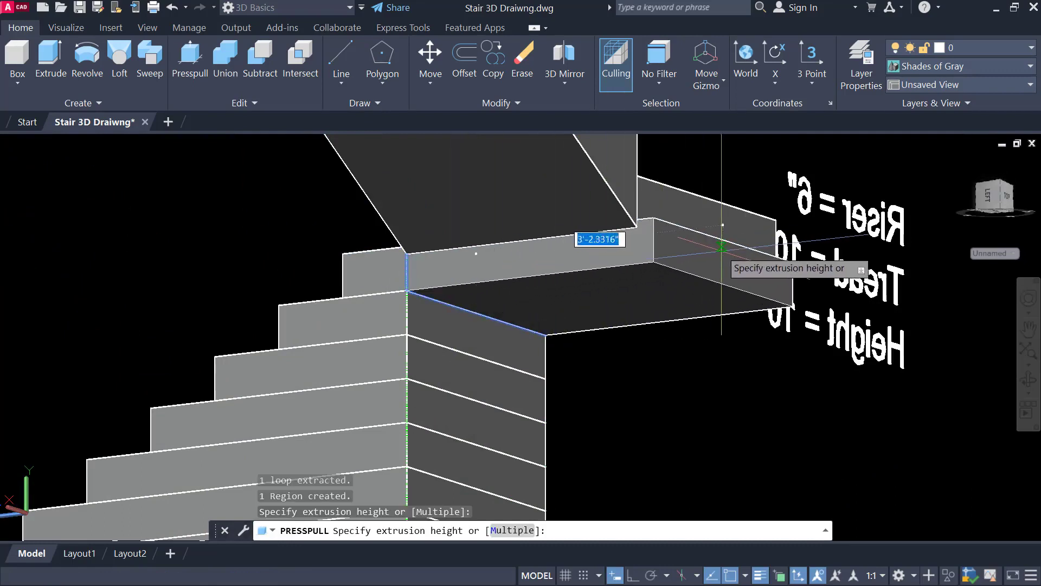
{"action": "left_click", "coordinate": [674, 230]}
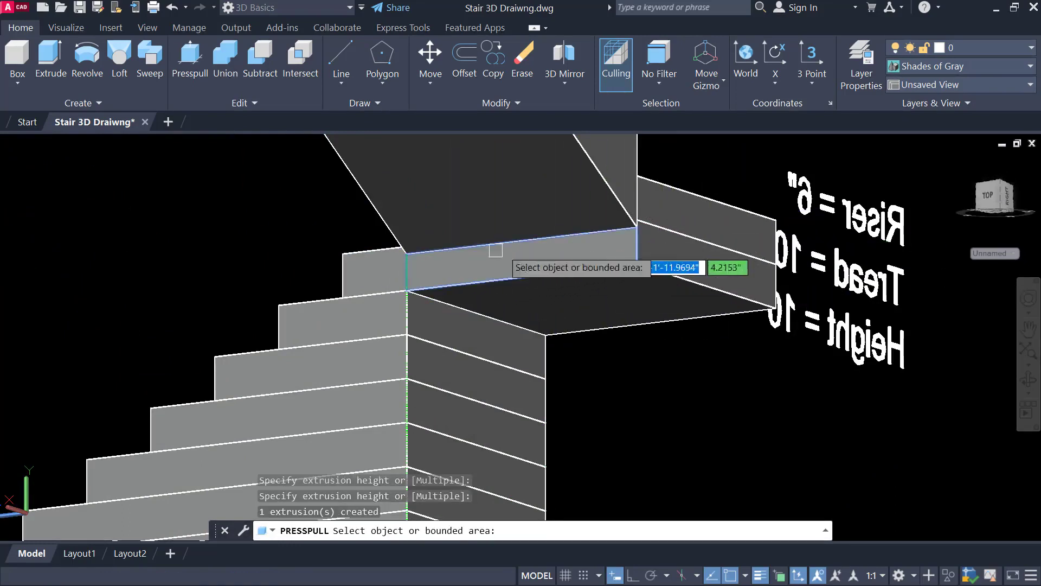
{"action": "scroll", "coordinate": [516, 289], "scroll_direction": "down", "scroll_amount": 2}
{"action": "middle_click_drag", "start_coordinate": [554, 330], "coordinate": [517, 287], "text": "shift"}
{"action": "left_click_drag", "start_coordinate": [517, 287], "coordinate": [451, 274]}
{"action": "key", "text": "Escape"}
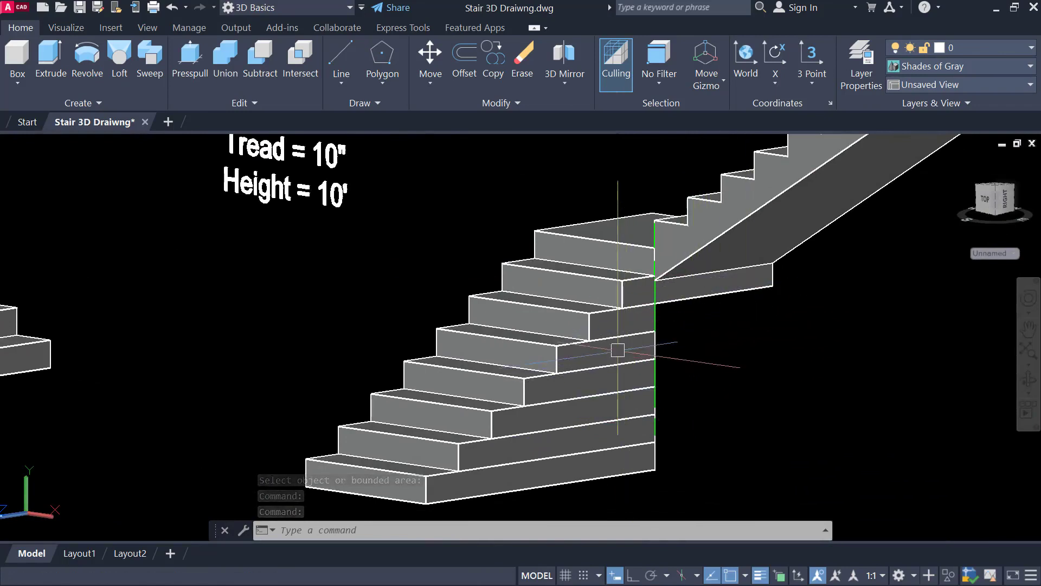
{"action": "left_click", "coordinate": [556, 353]}
{"action": "left_click", "coordinate": [590, 341]}
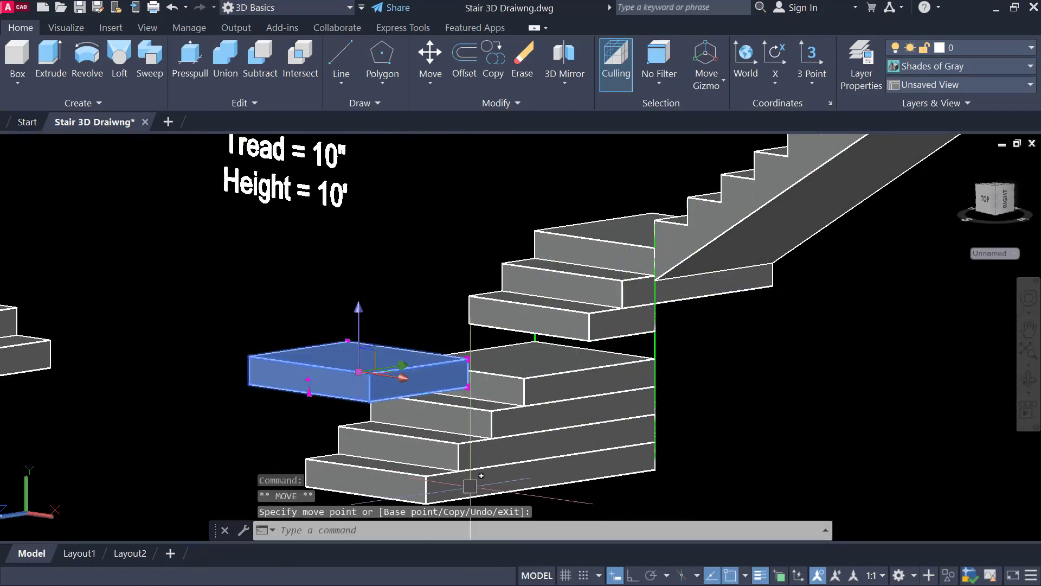
{"action": "key", "text": "ctrl+z"}
Union all the separate solids of the L-shaped staircase's flights and landing into one solid.
{"action": "scroll", "coordinate": [624, 407], "scroll_direction": "down", "scroll_amount": 5}
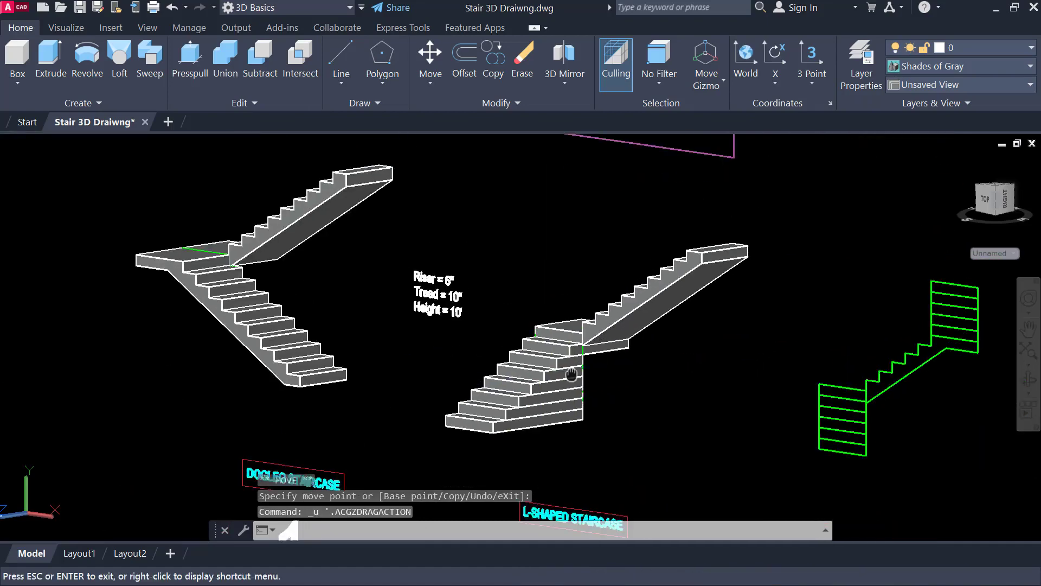
{"action": "middle_click_drag", "start_coordinate": [578, 375], "coordinate": [537, 349]}
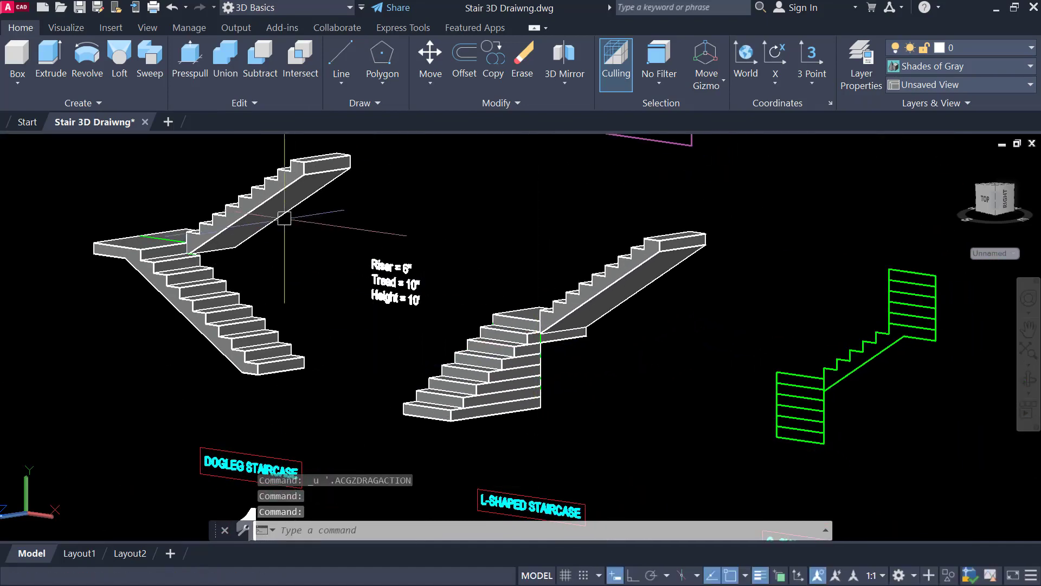
{"action": "left_click", "coordinate": [227, 73]}
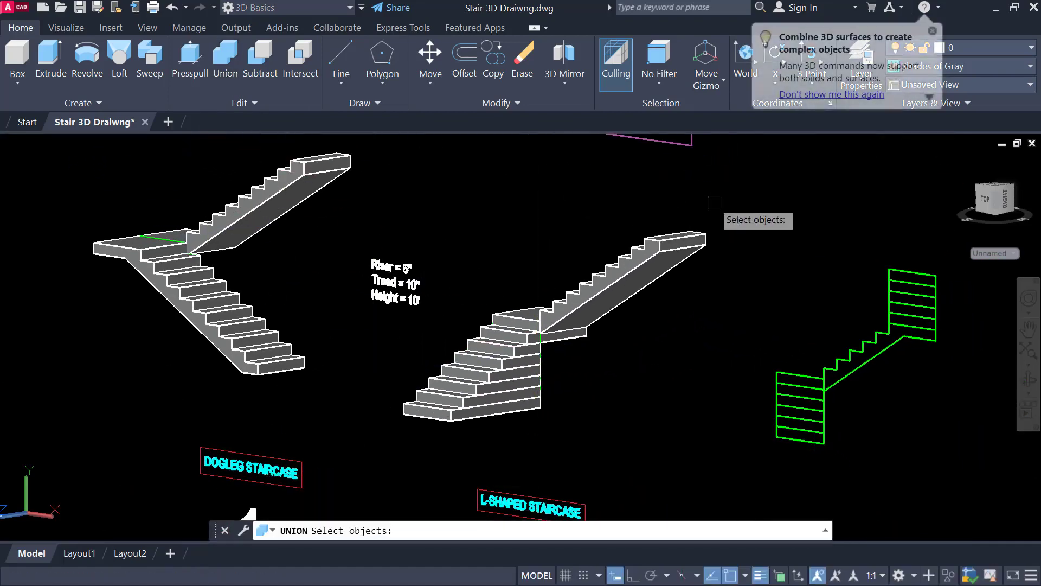
{"action": "left_click", "coordinate": [715, 203]}
{"action": "left_click", "coordinate": [386, 463]}
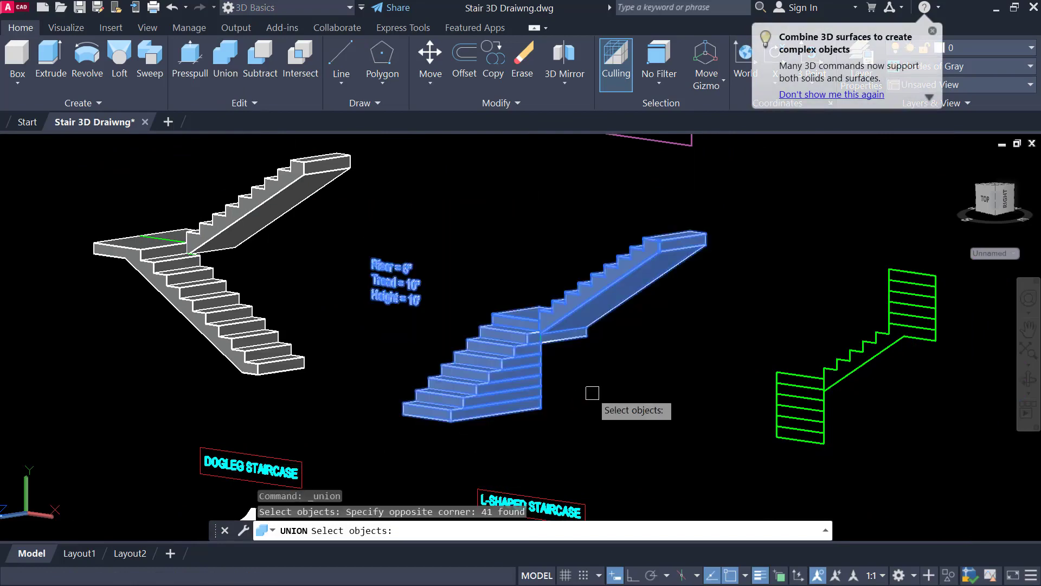
{"action": "key", "text": "Return"}
{"action": "scroll", "coordinate": [530, 384], "scroll_direction": "up", "scroll_amount": 5}
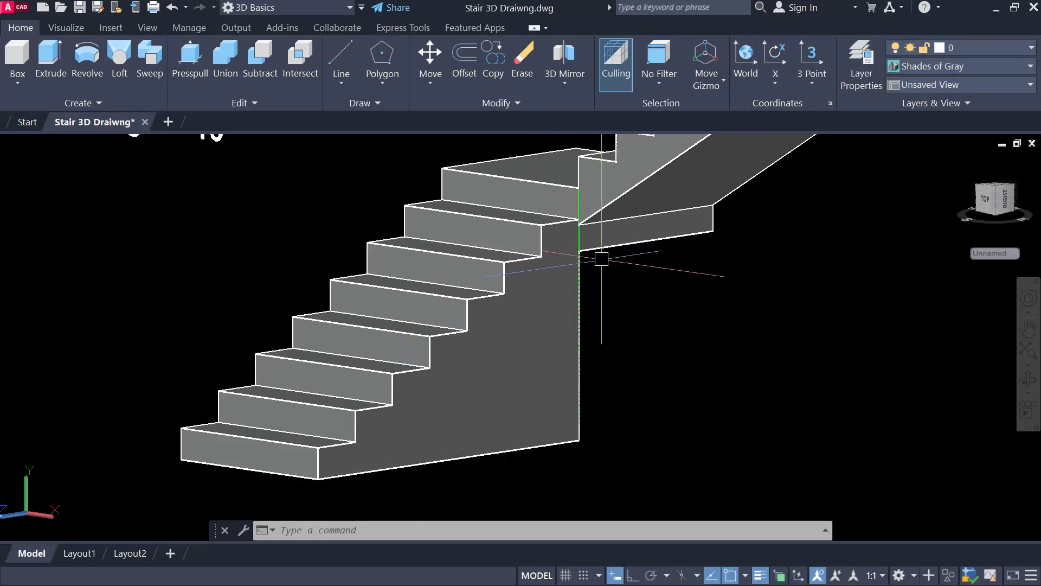
Draw a diagonal line on the lower flight's side face between the base corners of the third and sixth risers from the floor.
{"action": "scroll", "coordinate": [537, 398], "scroll_direction": "up", "scroll_amount": 2}
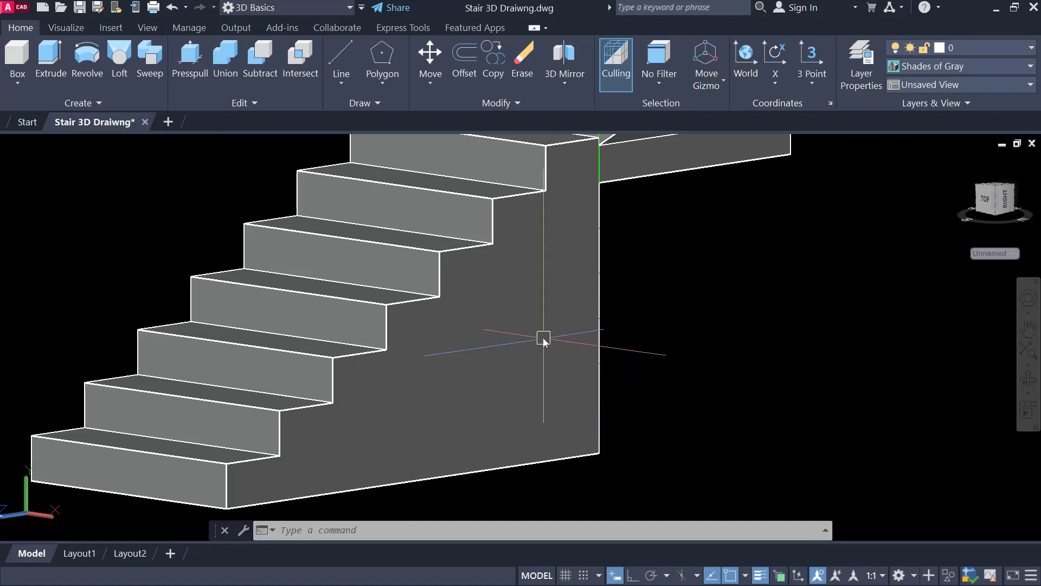
{"action": "type", "text": "l"}
{"action": "key", "text": "Return"}
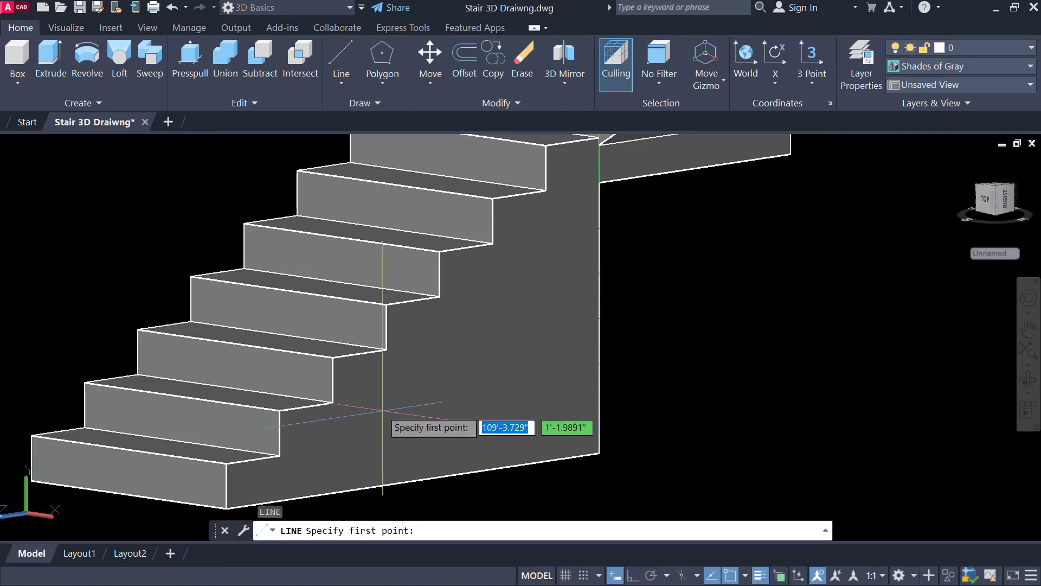
{"action": "left_click", "coordinate": [332, 402]}
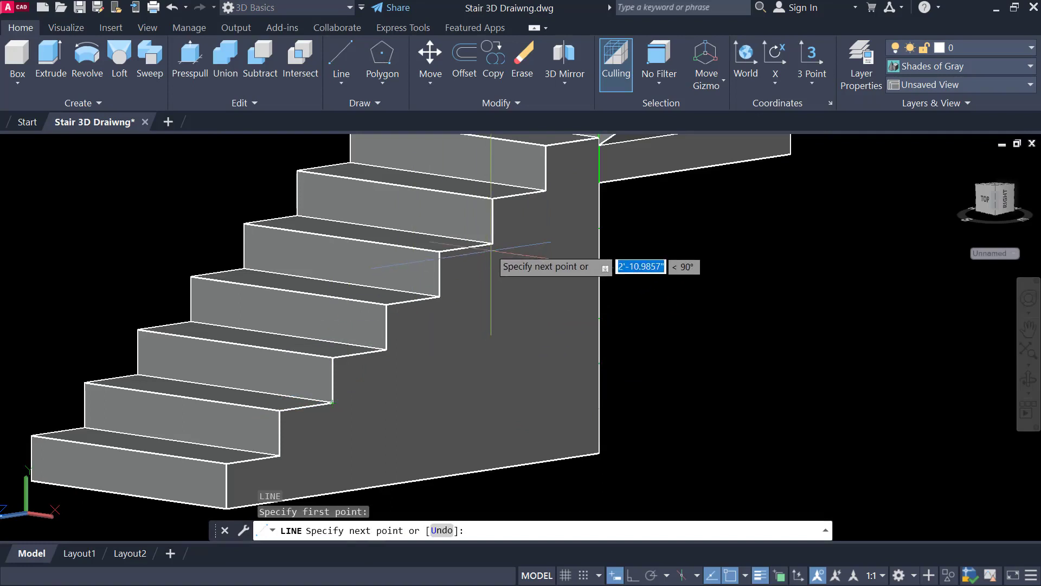
{"action": "left_click", "coordinate": [492, 243]}
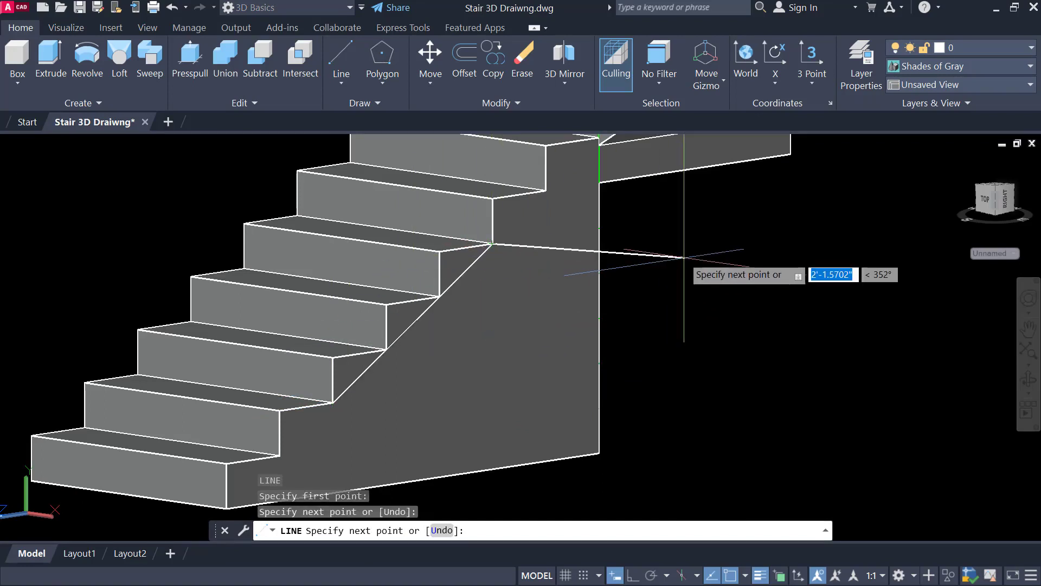
{"action": "key", "text": "Escape"}
Move the diagonal line on the lower flight's side face 6" straight down.
{"action": "scroll", "coordinate": [463, 280], "scroll_direction": "up", "scroll_amount": 3}
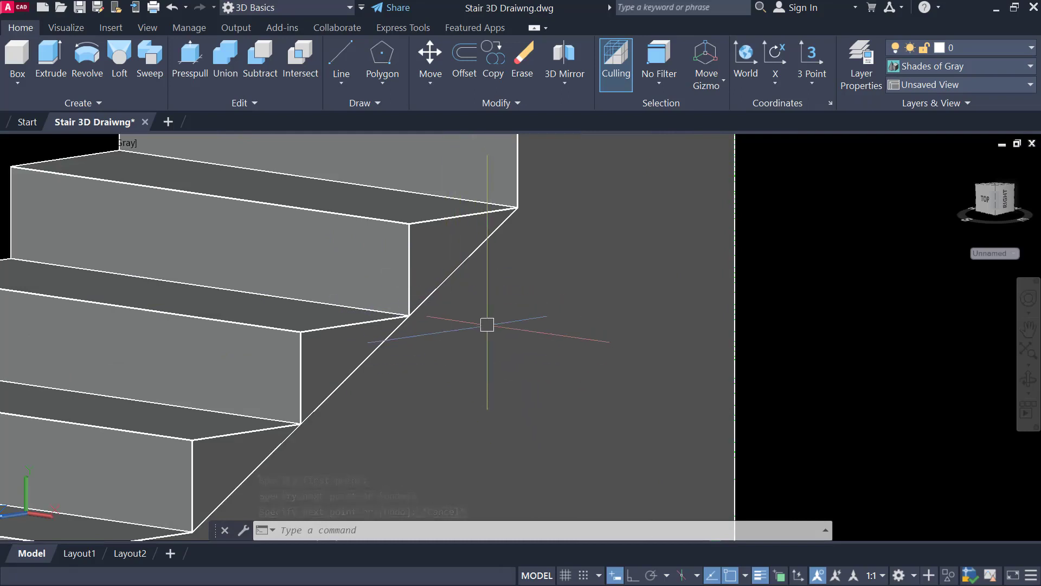
{"action": "key", "text": "Escape"}
{"action": "key", "text": "Escape"}
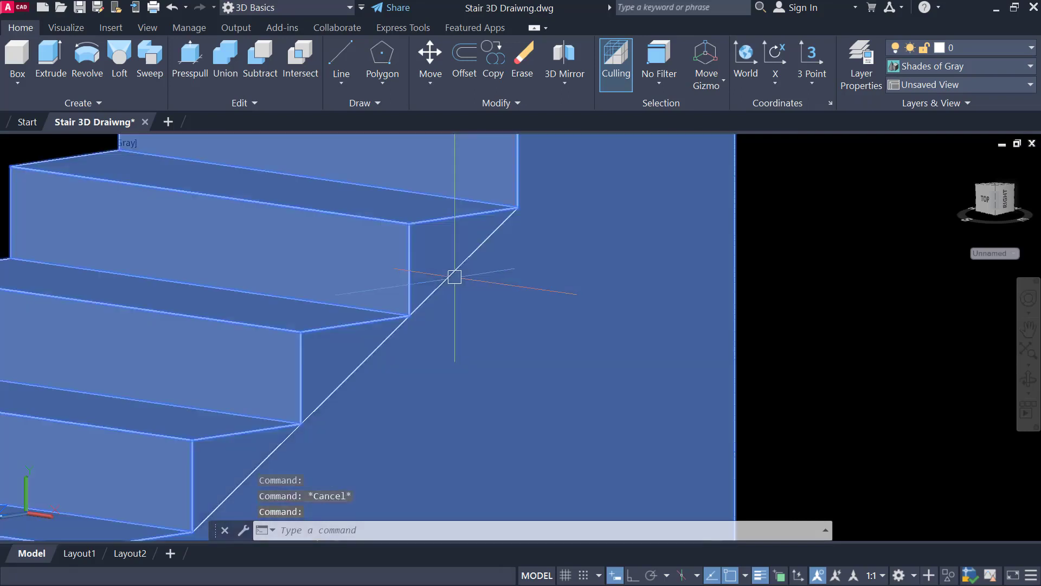
{"action": "left_click", "coordinate": [473, 252]}
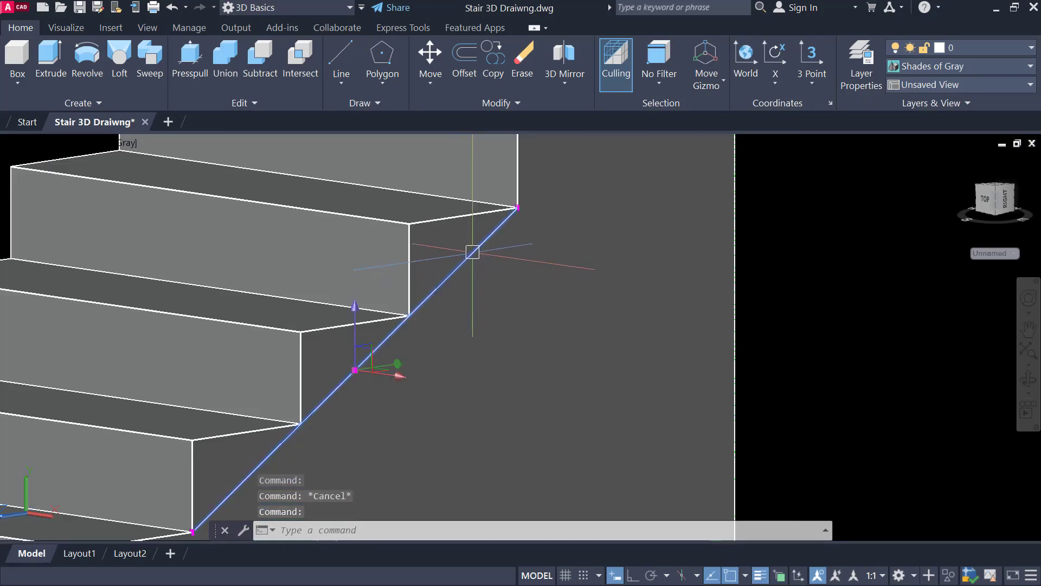
{"action": "scroll", "coordinate": [477, 244], "scroll_direction": "down", "scroll_amount": 2}
{"action": "middle_click_drag", "start_coordinate": [496, 235], "coordinate": [592, 263]}
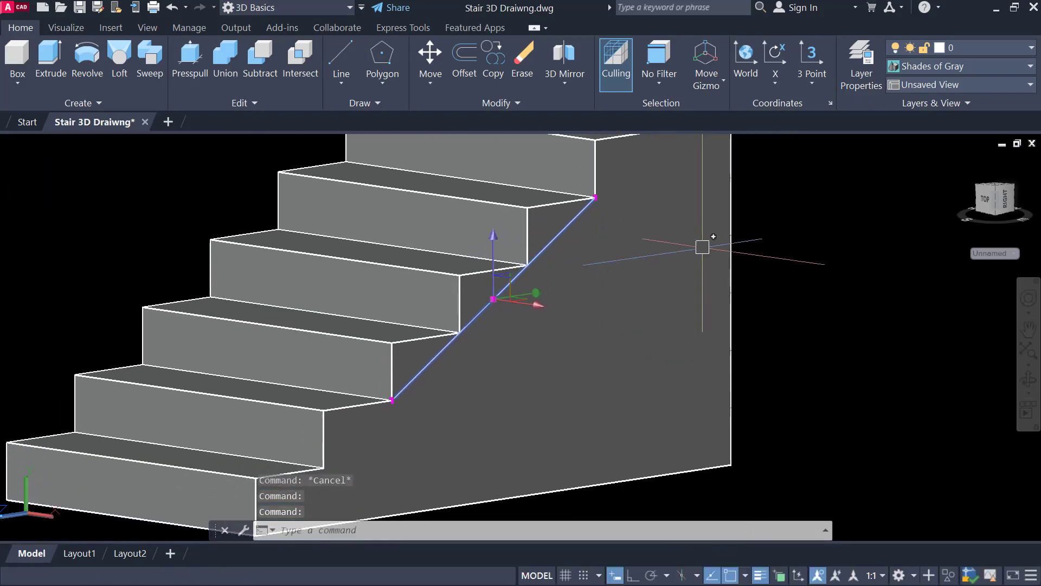
{"action": "type", "text": "co"}
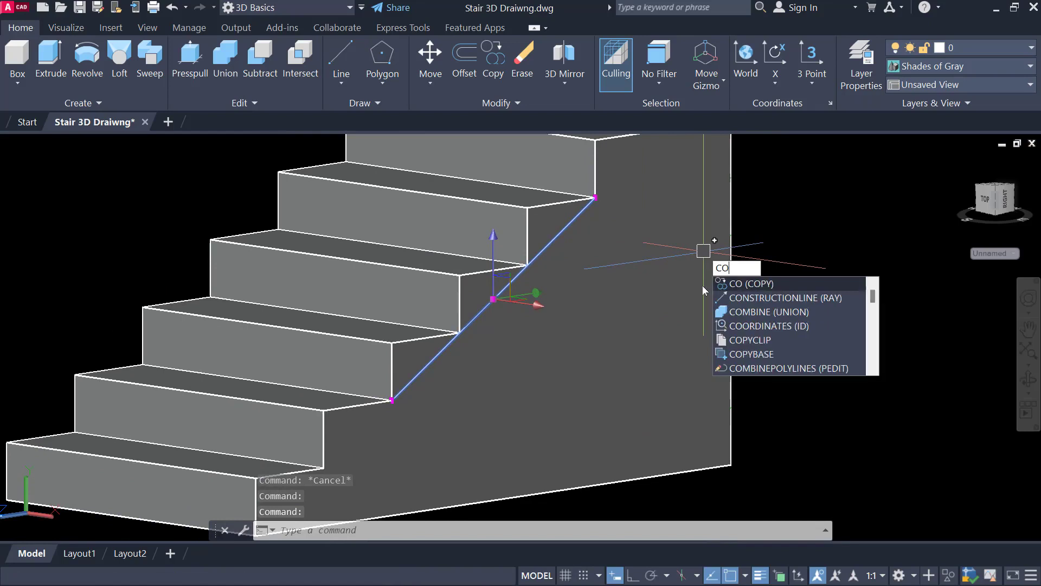
{"action": "key", "text": "Escape"}
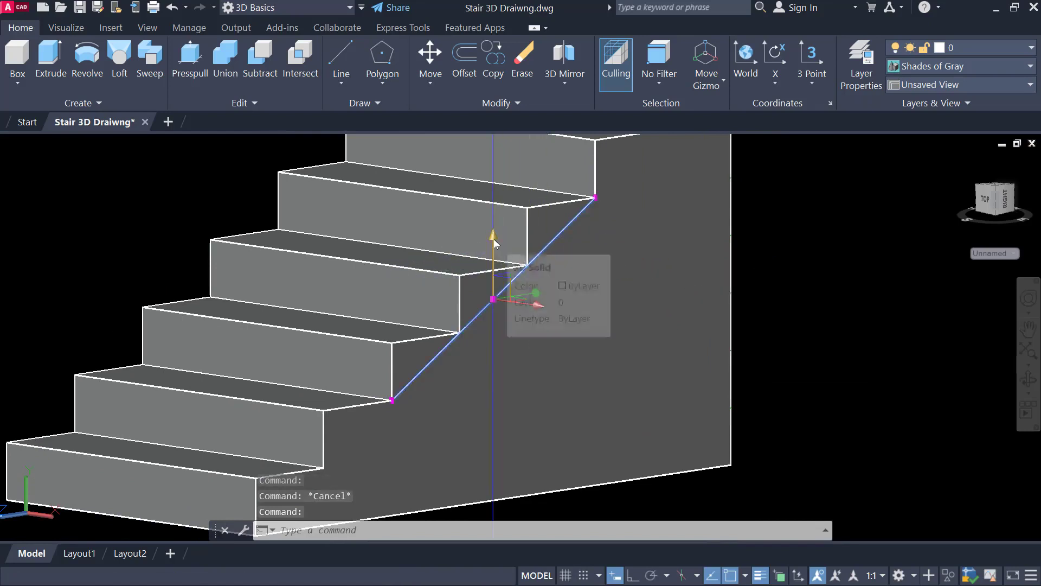
{"action": "left_click", "coordinate": [493, 298]}
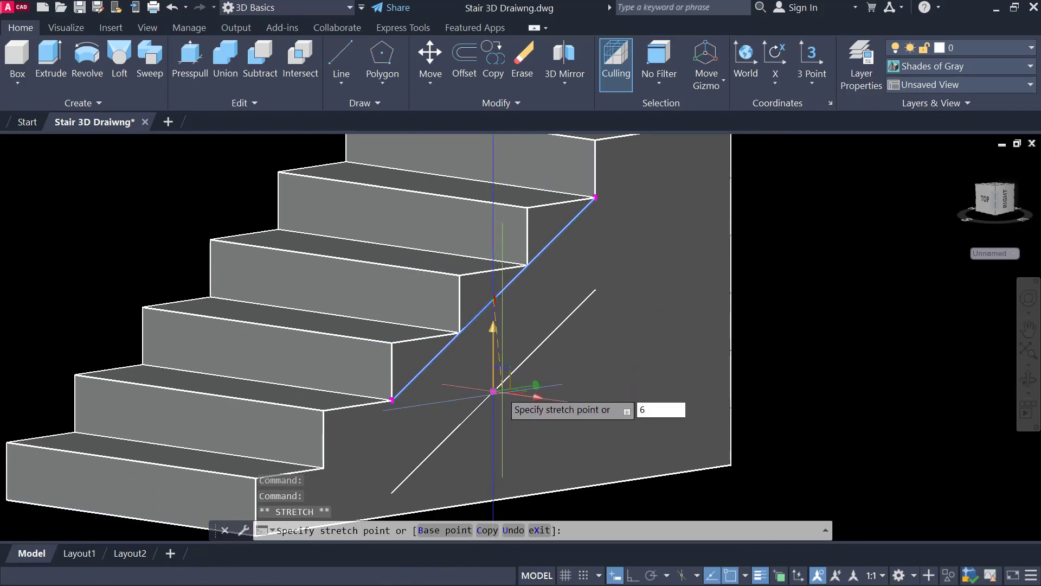
{"action": "key", "text": "Return"}
{"action": "key", "text": "Escape"}
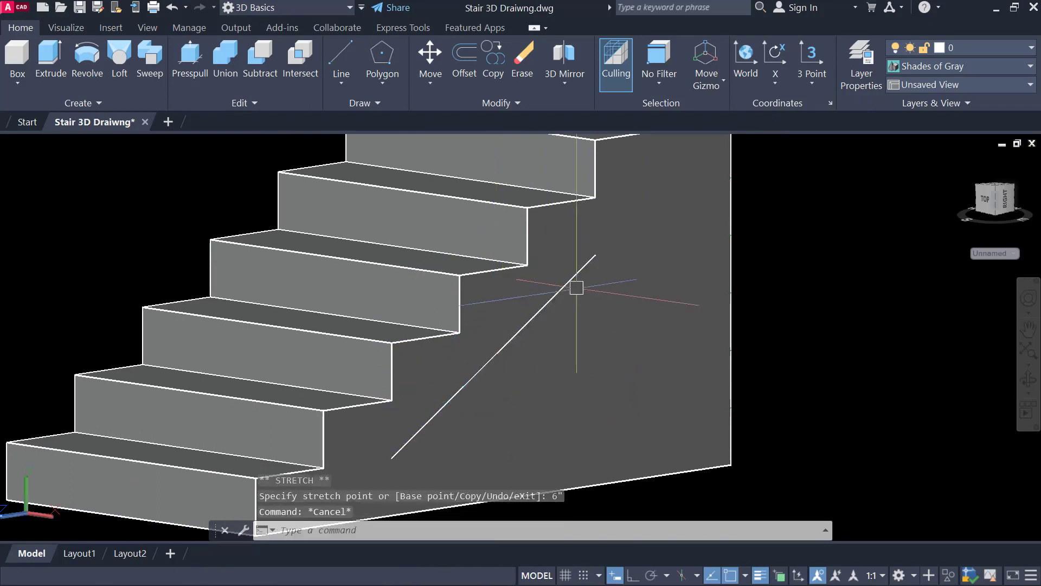
Extend the diagonal line on the lower flight's side face down to the floor edge and up past the back edge to the landing's slab.
{"action": "scroll", "coordinate": [579, 289], "scroll_direction": "down", "scroll_amount": 2}
{"action": "middle_click_drag", "start_coordinate": [579, 288], "coordinate": [580, 288]}
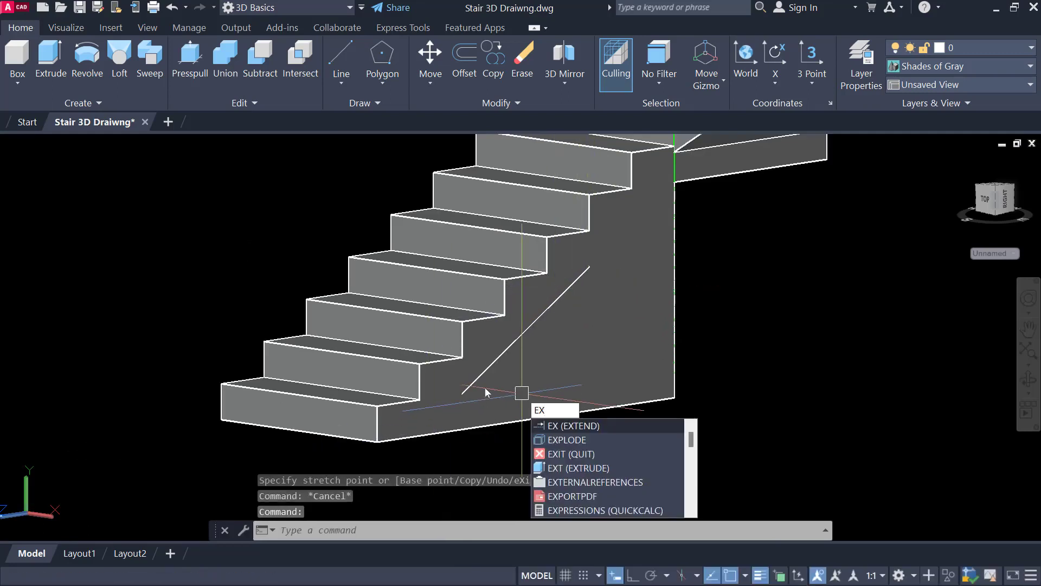
{"action": "key", "text": "Return"}
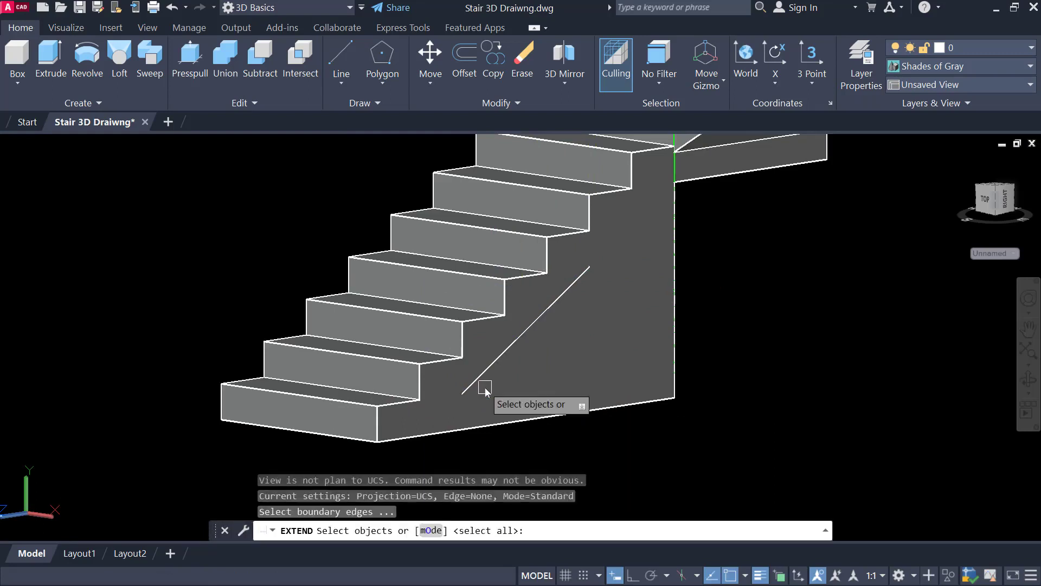
{"action": "key", "text": "Return"}
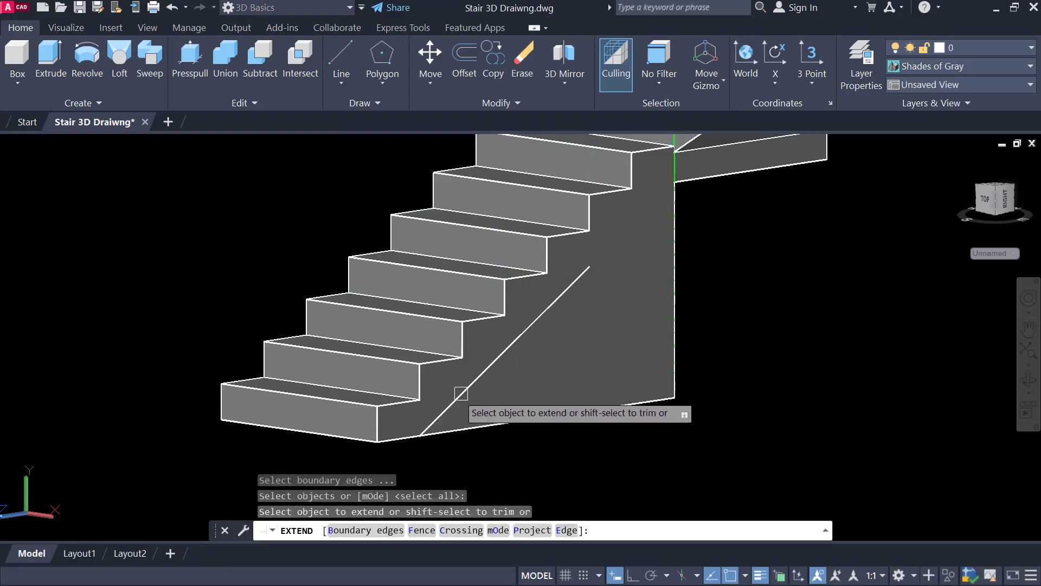
{"action": "left_click", "coordinate": [467, 389]}
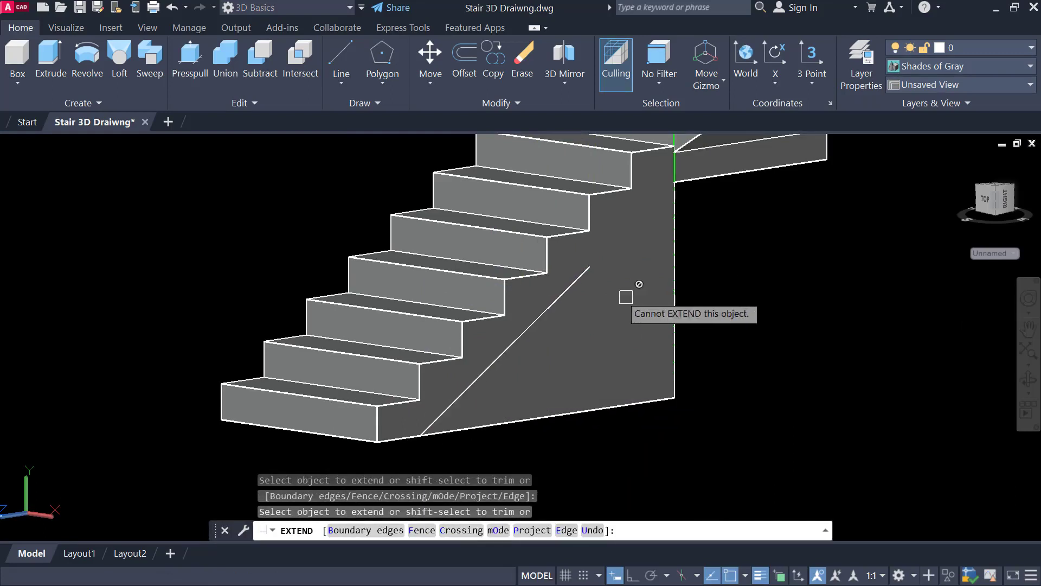
{"action": "left_click", "coordinate": [587, 277]}
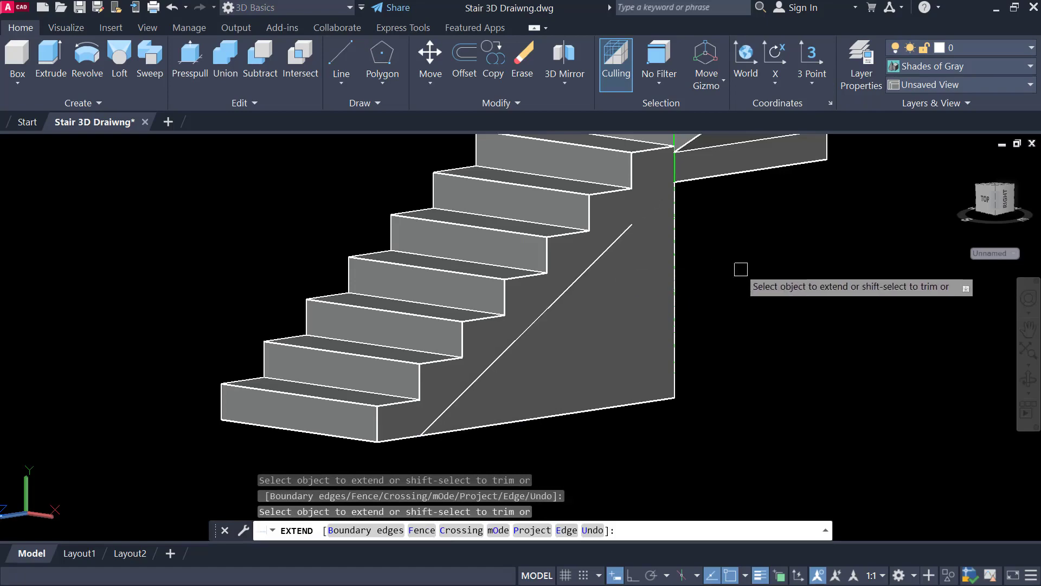
{"action": "middle_click_drag", "start_coordinate": [739, 270], "coordinate": [694, 326], "text": "shift"}
{"action": "scroll", "coordinate": [699, 266], "scroll_direction": "up", "scroll_amount": 3}
{"action": "left_click", "coordinate": [600, 273]}
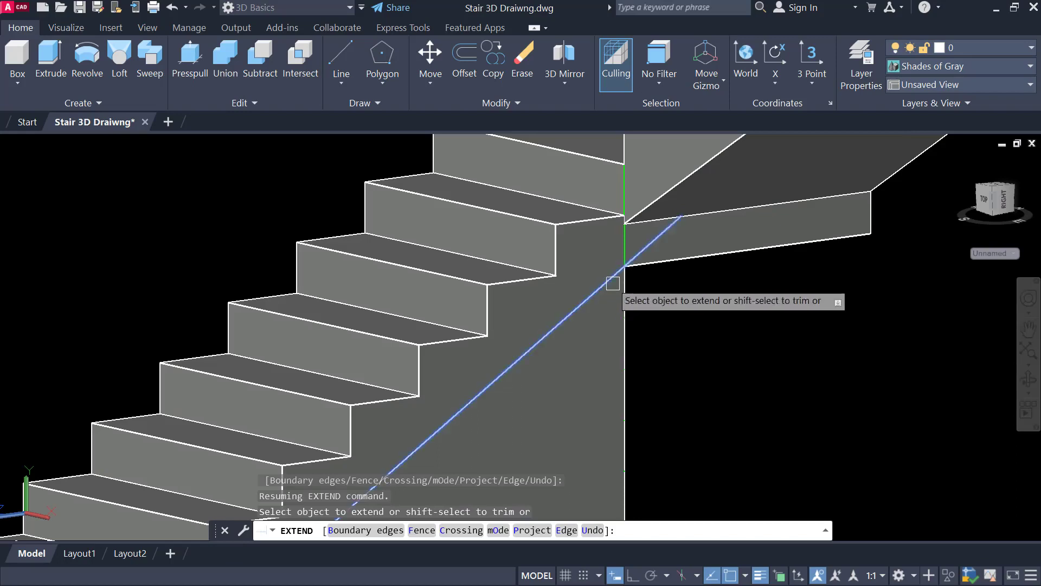
{"action": "left_click", "coordinate": [613, 285]}
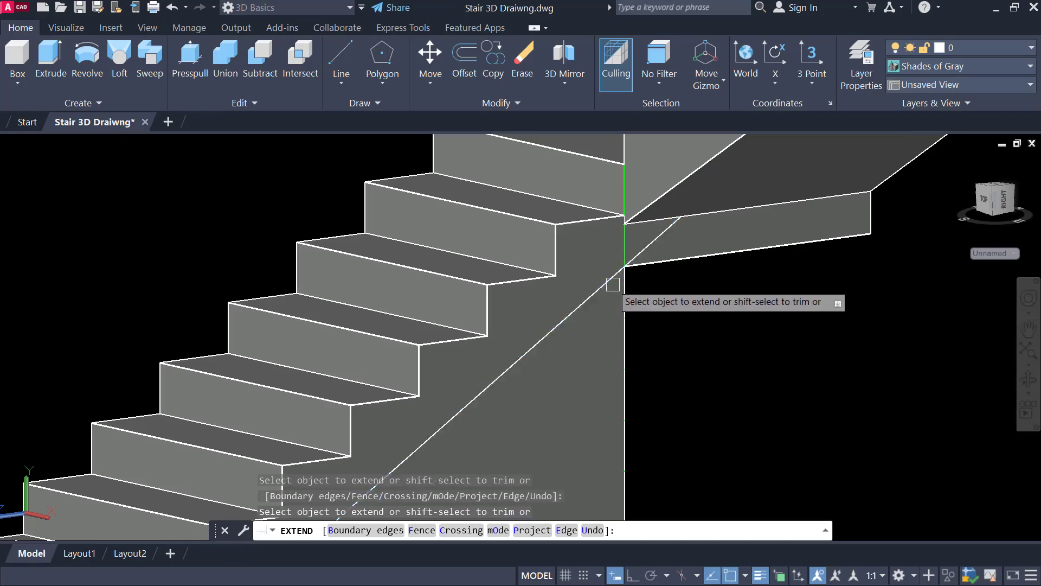
{"action": "key", "text": "Escape"}
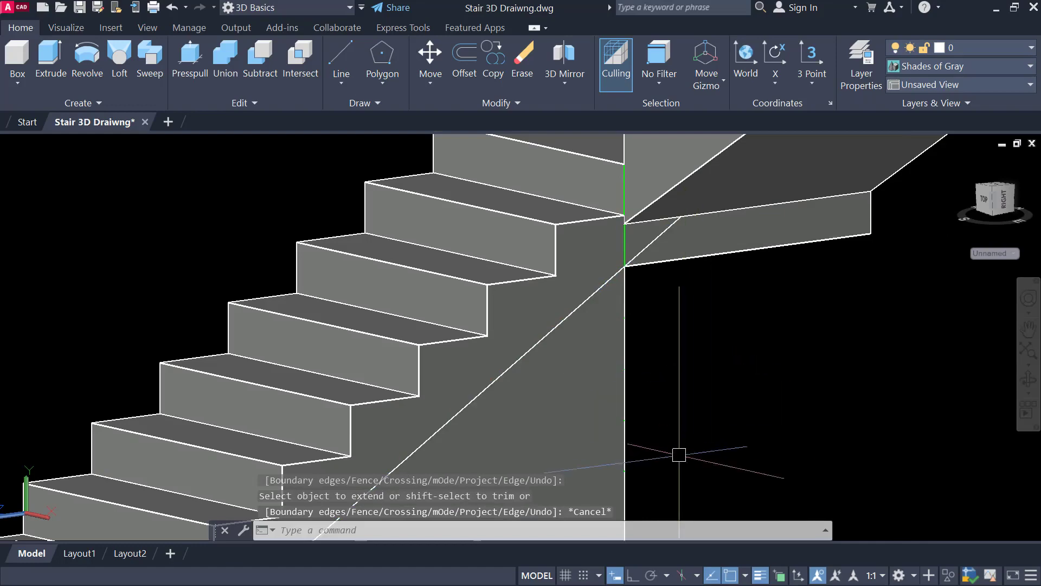
Presspull the triangular side area beneath the diagonal line through the lower flight's full width to cut it away.
{"action": "scroll", "coordinate": [679, 454], "scroll_direction": "down", "scroll_amount": 2}
{"action": "middle_click_drag", "start_coordinate": [691, 403], "coordinate": [695, 297]}
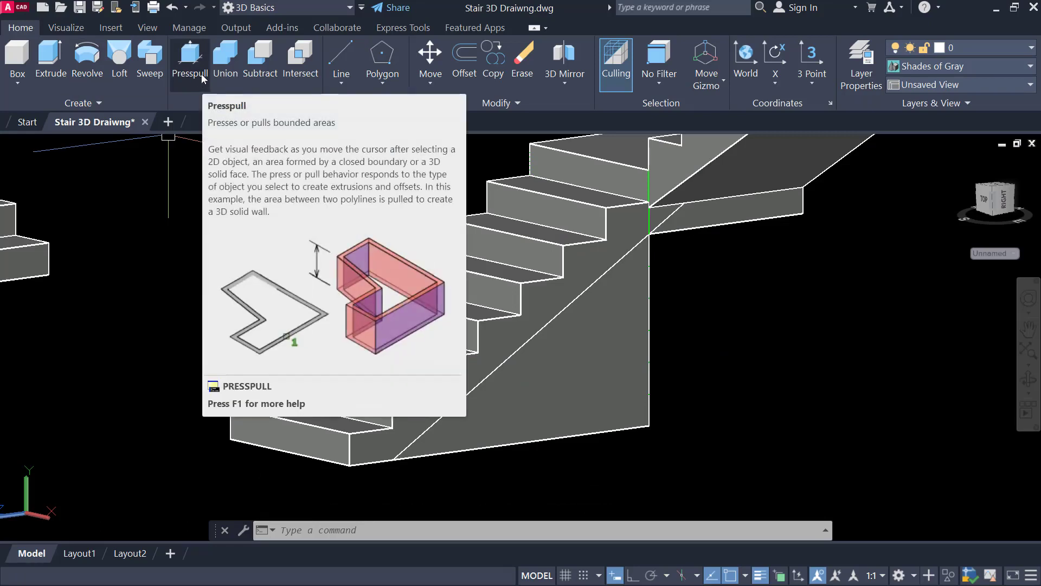
{"action": "left_click", "coordinate": [191, 59]}
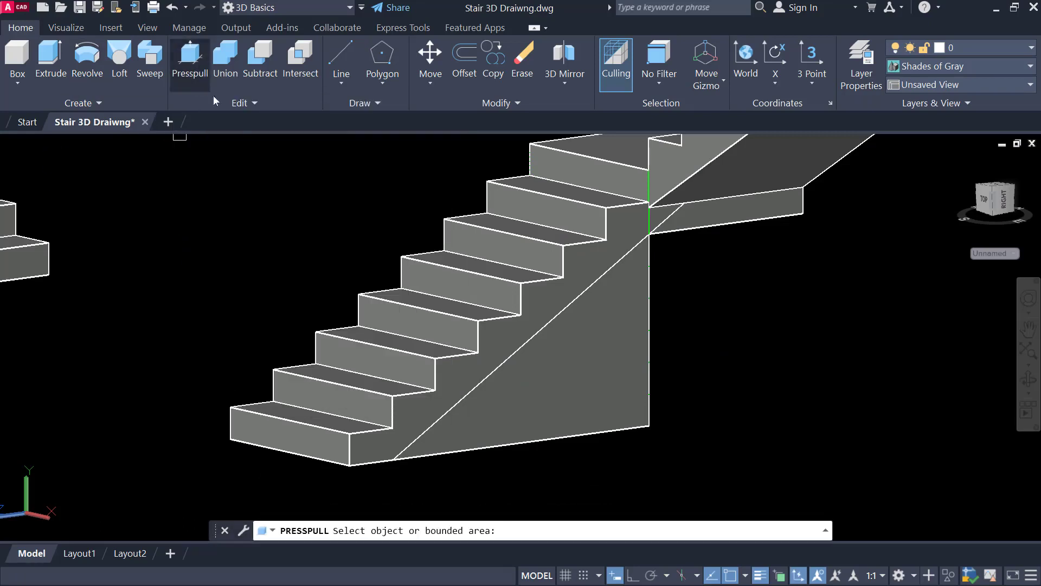
{"action": "middle_click_drag", "start_coordinate": [681, 359], "coordinate": [655, 302]}
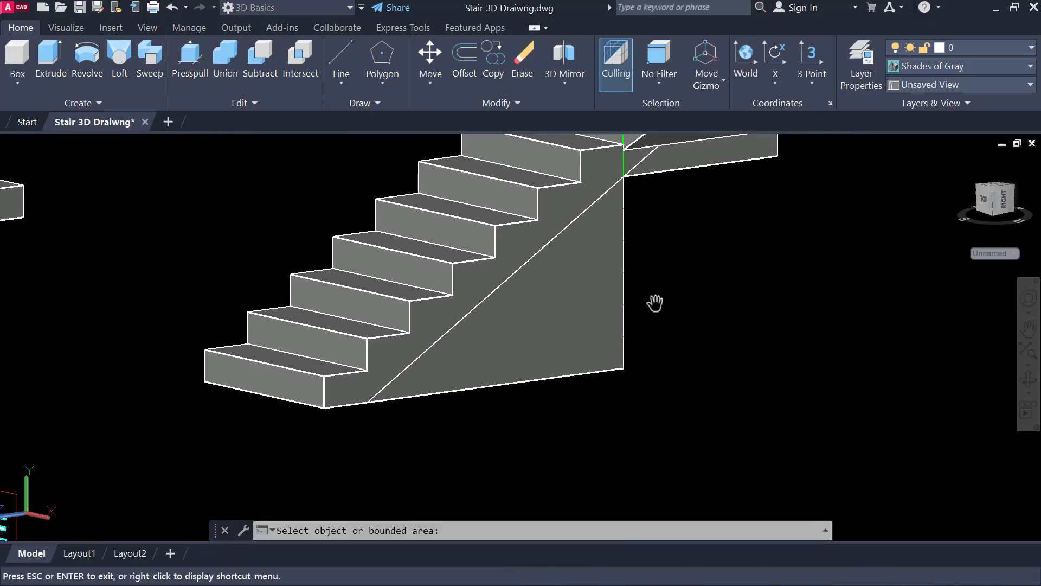
{"action": "left_click", "coordinate": [565, 292]}
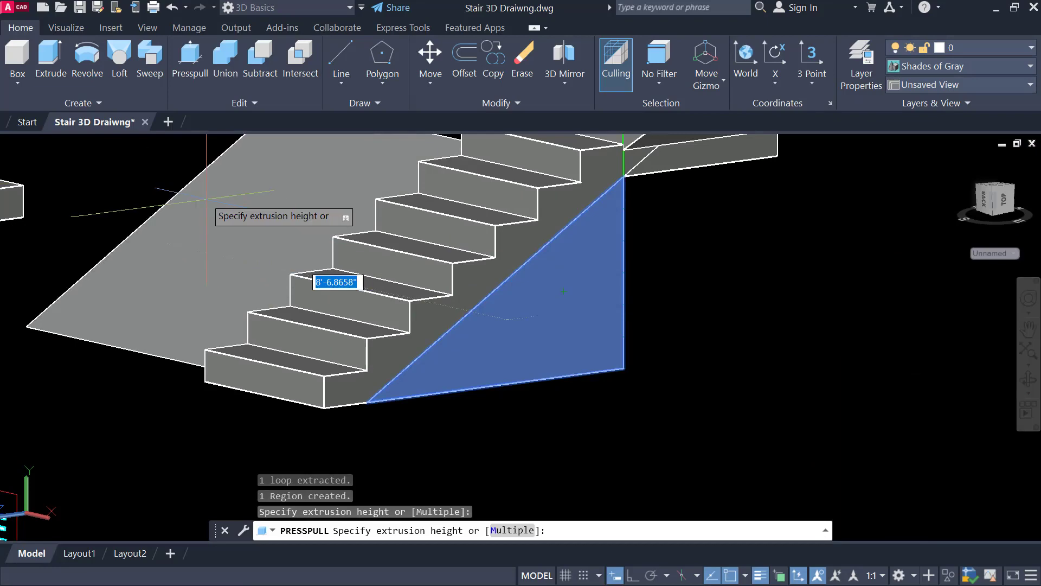
{"action": "left_click", "coordinate": [206, 198]}
Presspull the slab side area beyond the diagonal line under the landing through its full width to cut it away.
{"action": "mouse_move", "coordinate": [610, 349]}
{"action": "middle_mouse_down", "text": "shift"}
{"action": "mouse_move", "coordinate": [609, 328]}
{"action": "mouse_move", "coordinate": [623, 344]}
{"action": "middle_mouse_up", "text": "shift"}
{"action": "scroll", "coordinate": [664, 307], "scroll_direction": "up", "scroll_amount": 8}
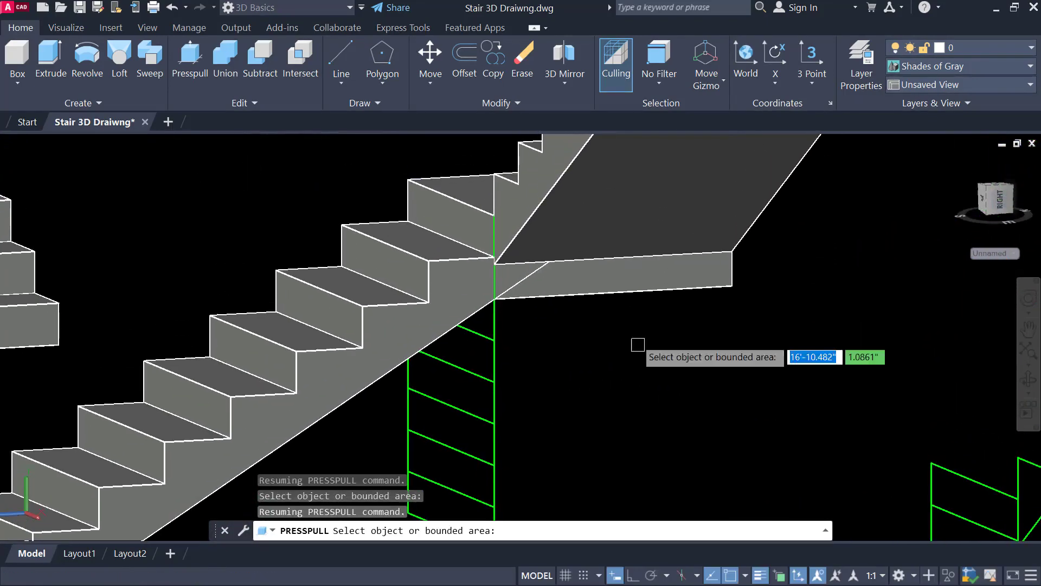
{"action": "left_click", "coordinate": [621, 278]}
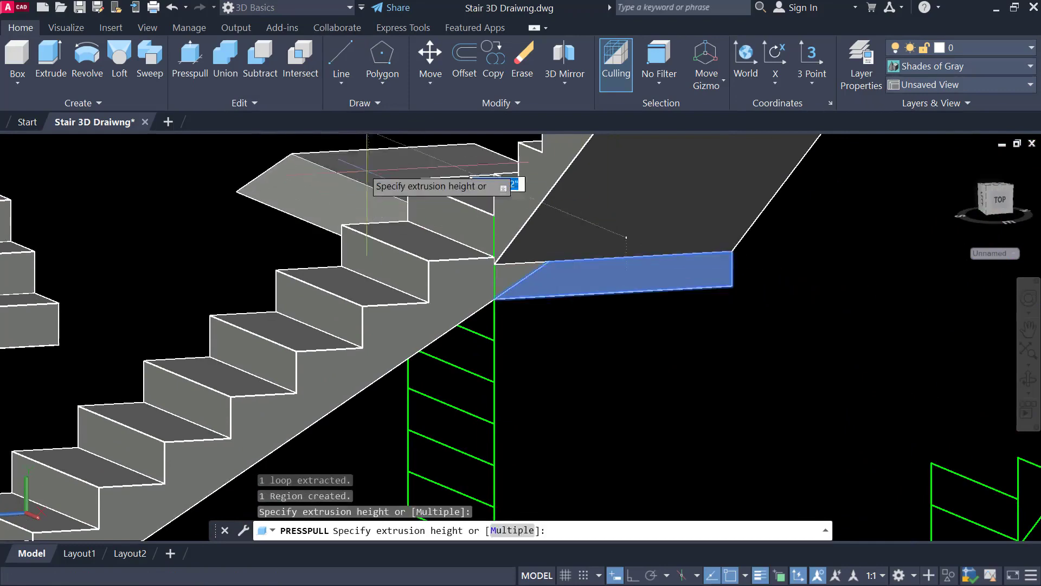
{"action": "left_click", "coordinate": [294, 150]}
{"action": "key", "text": "Return"}
Examine the L-shaped staircase from its other side and the flights of the C-shaped staircase profile.
{"action": "scroll", "coordinate": [688, 285], "scroll_direction": "down", "scroll_amount": 5}
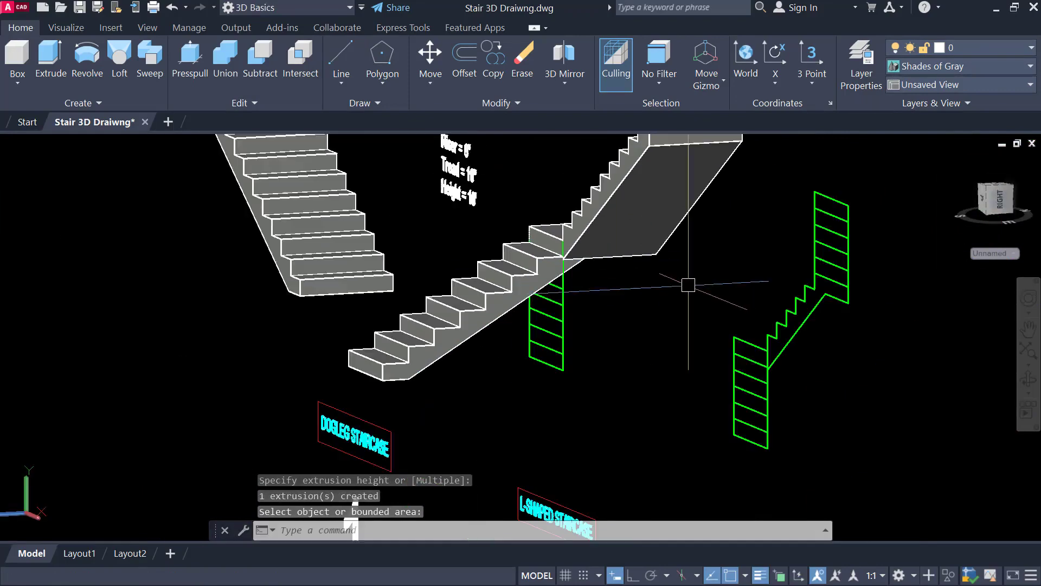
{"action": "middle_click_drag", "start_coordinate": [688, 286], "coordinate": [572, 389], "text": "shift"}
{"action": "scroll", "coordinate": [551, 324], "scroll_direction": "up", "scroll_amount": 2}
{"action": "middle_click_drag", "start_coordinate": [548, 330], "coordinate": [399, 407]}
{"action": "scroll", "coordinate": [531, 308], "scroll_direction": "down", "scroll_amount": 2}
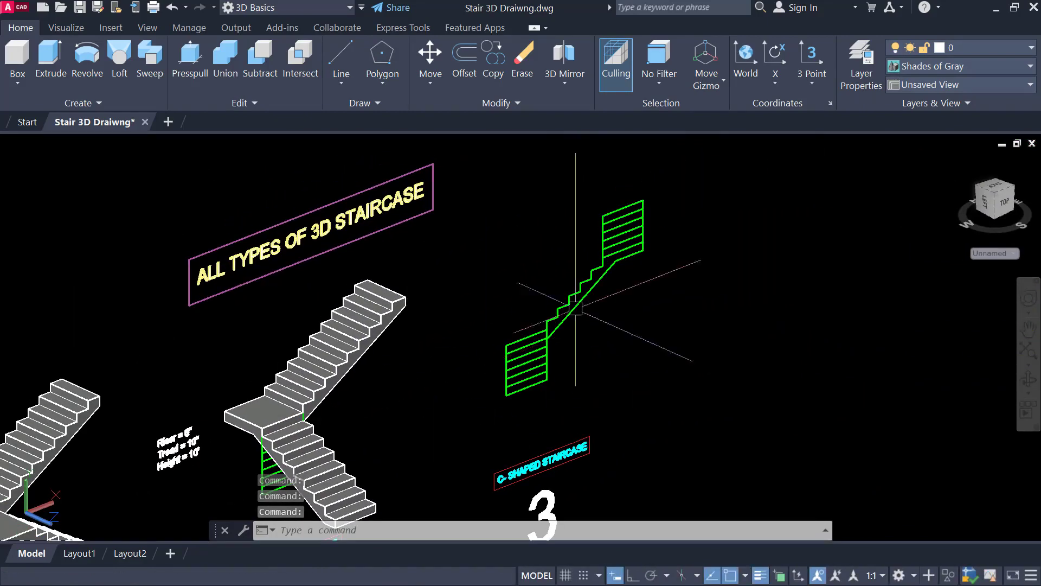
{"action": "scroll", "coordinate": [598, 287], "scroll_direction": "up", "scroll_amount": 5}
{"action": "scroll", "coordinate": [600, 288], "scroll_direction": "down", "scroll_amount": 1}
{"action": "middle_click_drag", "start_coordinate": [600, 287], "coordinate": [517, 305]}
{"action": "middle_click_drag", "start_coordinate": [573, 341], "coordinate": [539, 332]}
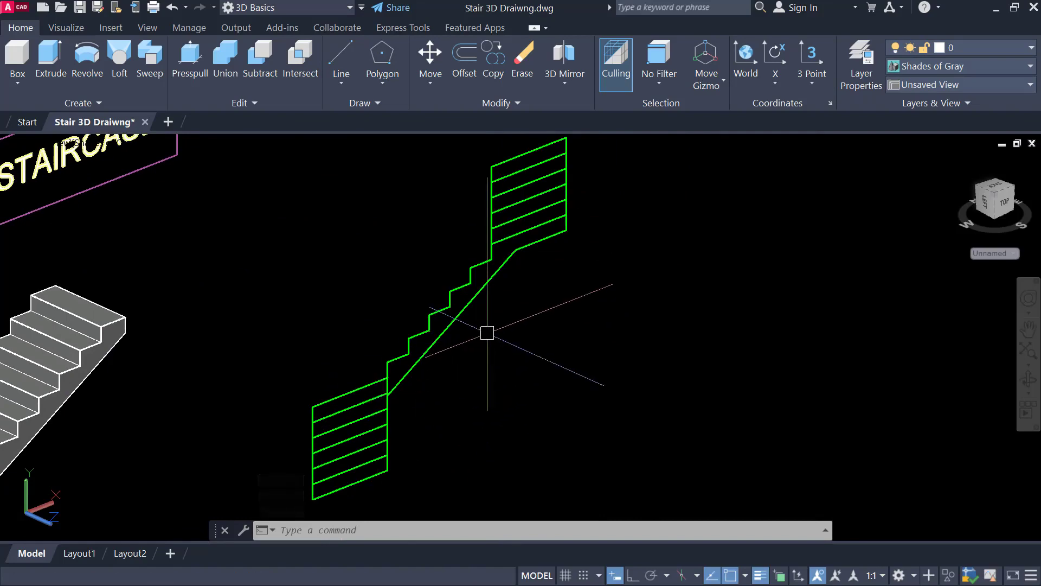
{"action": "scroll", "coordinate": [487, 333], "scroll_direction": "down", "scroll_amount": 3}
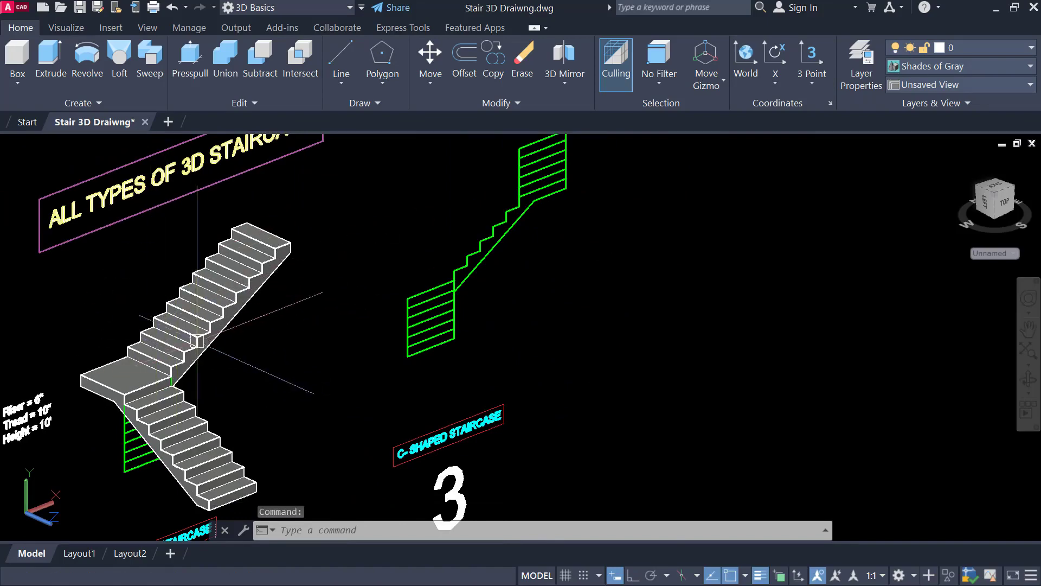
{"action": "scroll", "coordinate": [525, 204], "scroll_direction": "up", "scroll_amount": 2}
{"action": "middle_click_drag", "start_coordinate": [549, 366], "coordinate": [545, 337]}
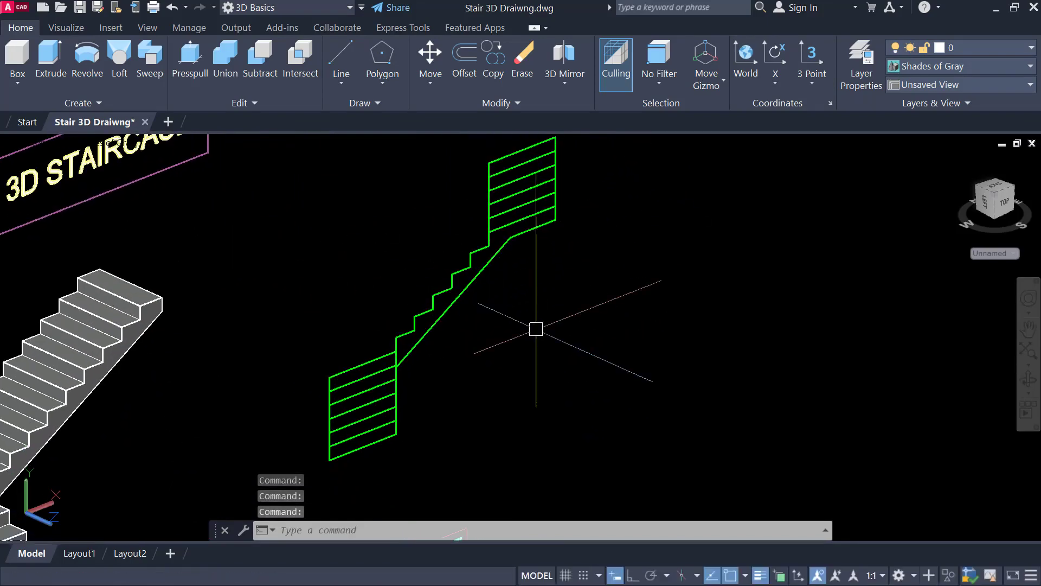
{"action": "scroll", "coordinate": [554, 237], "scroll_direction": "up", "scroll_amount": 3}
{"action": "middle_click_drag", "start_coordinate": [554, 237], "coordinate": [509, 398]}
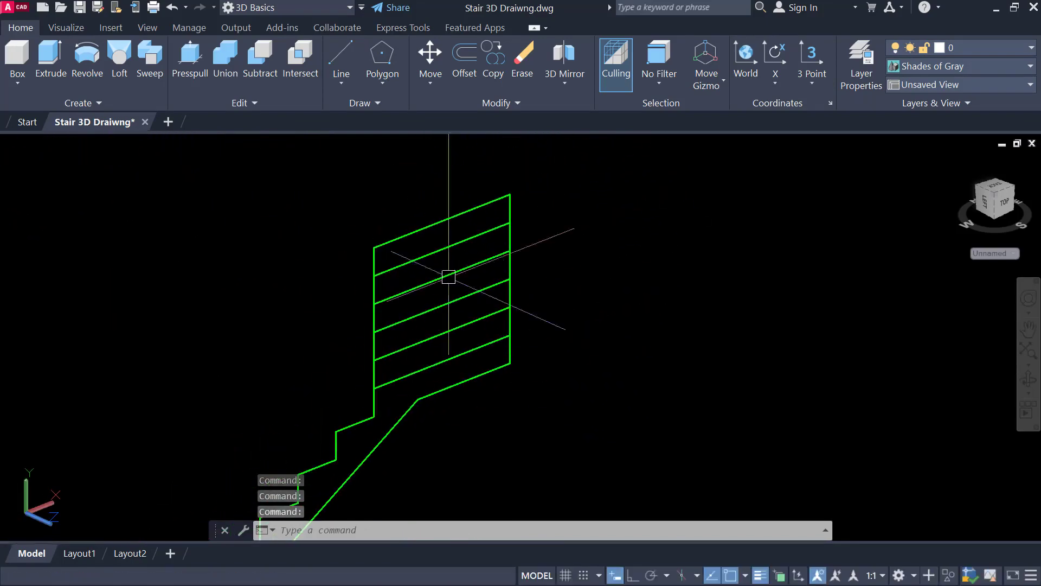
{"action": "left_click", "coordinate": [335, 169]}
{"action": "left_click", "coordinate": [753, 451]}
{"action": "key", "text": "Escape"}
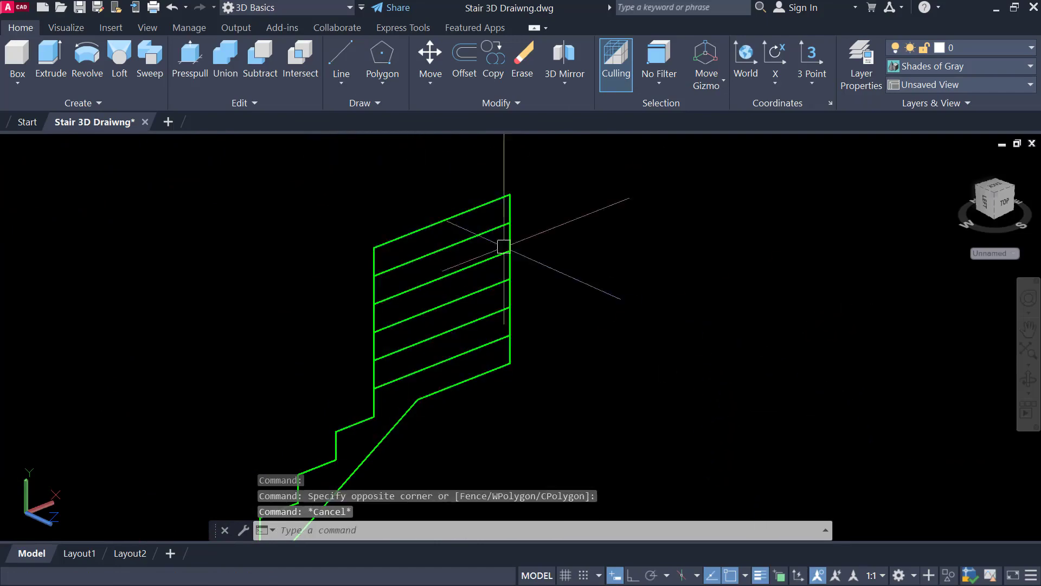
{"action": "left_click", "coordinate": [331, 161]}
{"action": "key", "text": "Escape"}
{"action": "scroll", "coordinate": [734, 309], "scroll_direction": "down", "scroll_amount": 3}
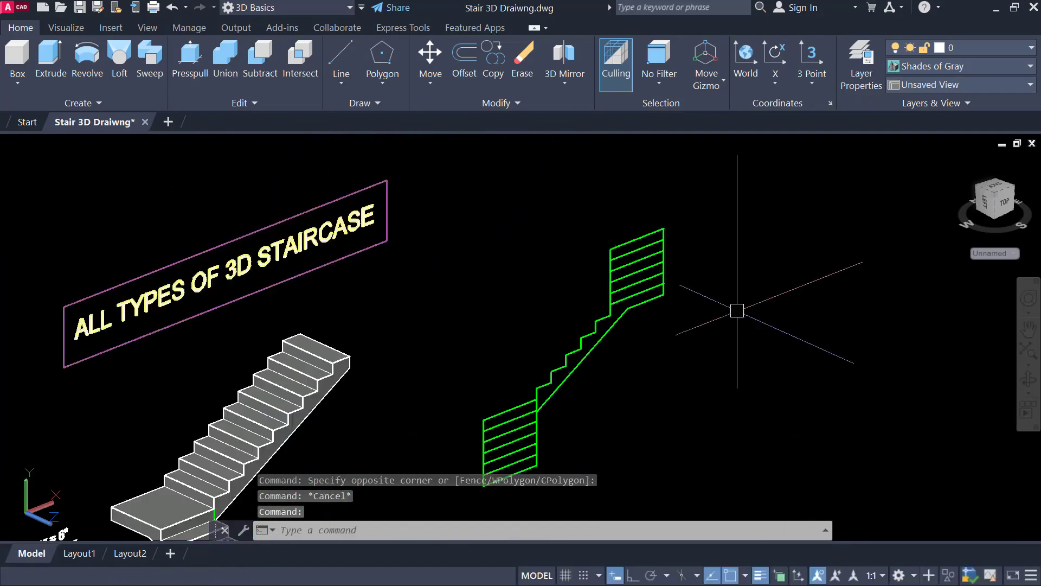
Presspull the stepped middle flight profile of the C-shaped staircase 3' into a solid.
{"action": "scroll", "coordinate": [693, 261], "scroll_direction": "up", "scroll_amount": 2}
{"action": "scroll", "coordinate": [558, 290], "scroll_direction": "up", "scroll_amount": 3}
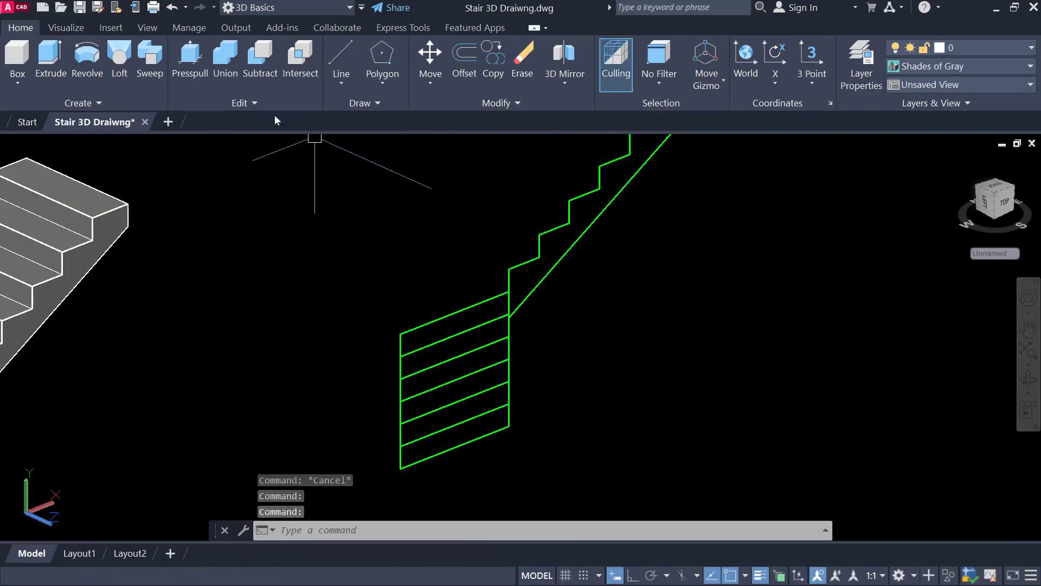
{"action": "left_click", "coordinate": [190, 60]}
{"action": "scroll", "coordinate": [579, 298], "scroll_direction": "down", "scroll_amount": 3}
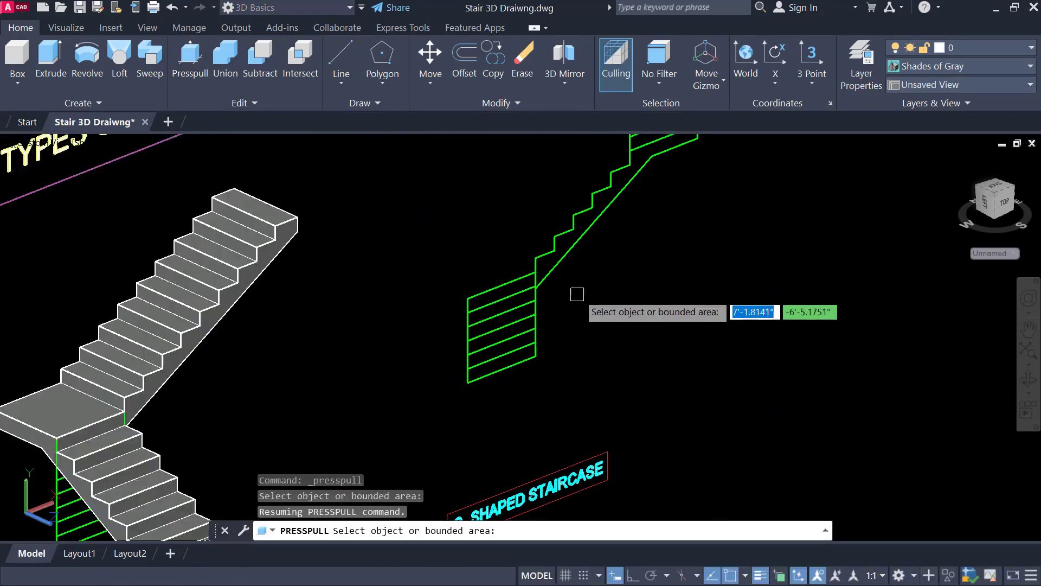
{"action": "scroll", "coordinate": [583, 304], "scroll_direction": "up", "scroll_amount": 3}
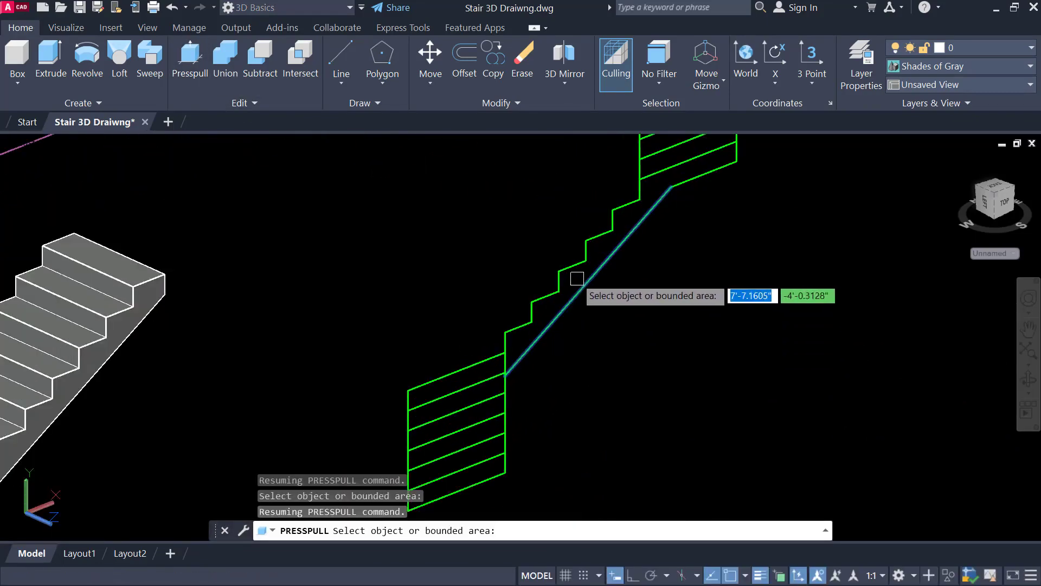
{"action": "left_click", "coordinate": [571, 278]}
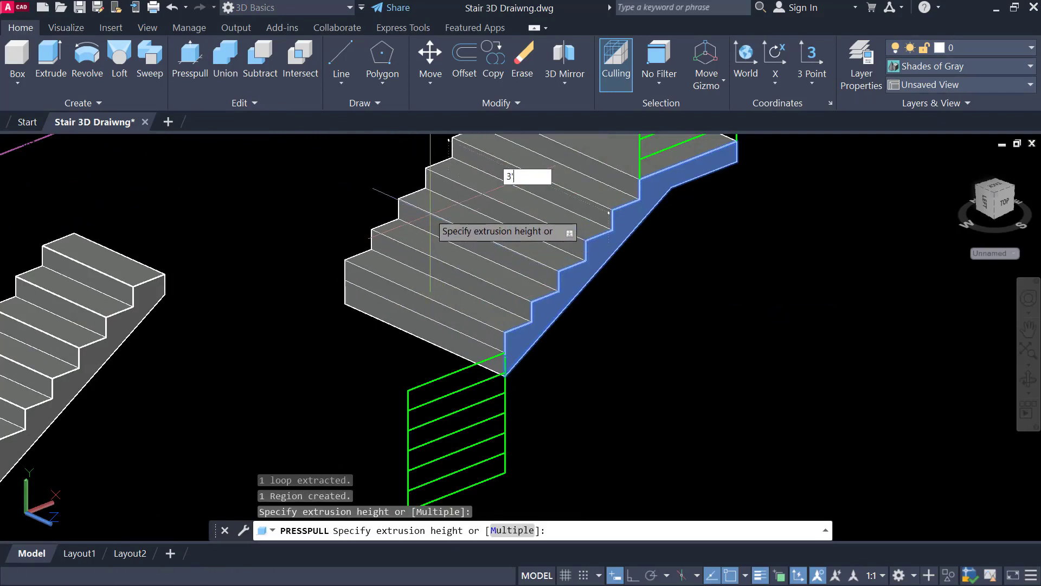
{"action": "key", "text": "Return"}
{"action": "key", "text": "Escape"}
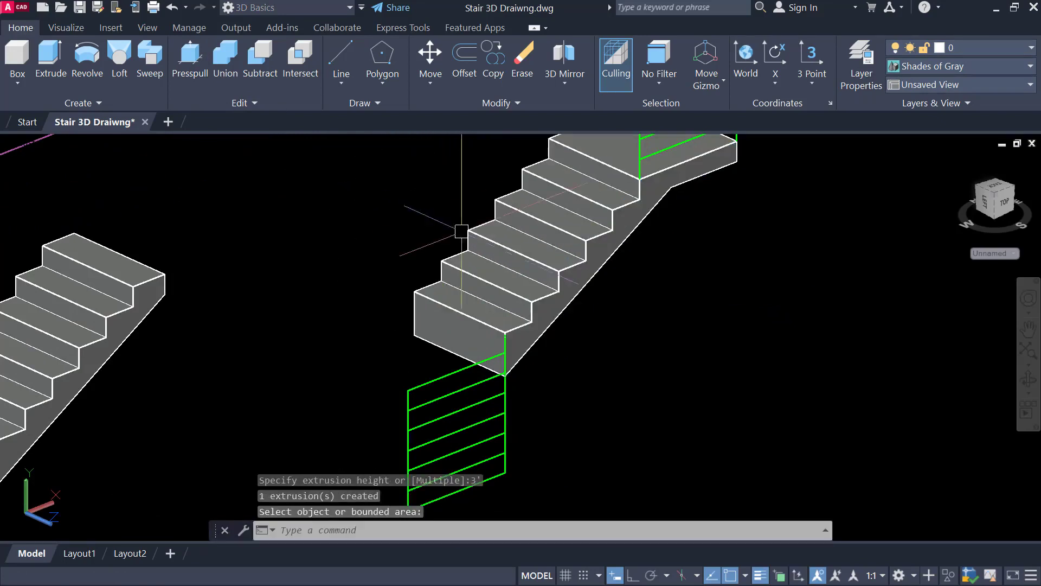
Presspull the top strip of the C-shaped staircase's lower grid back to the middle flight's far edge as a landing.
{"action": "scroll", "coordinate": [659, 371], "scroll_direction": "down", "scroll_amount": 2}
{"action": "scroll", "coordinate": [658, 371], "scroll_direction": "up", "scroll_amount": 3}
{"action": "key", "text": "Escape"}
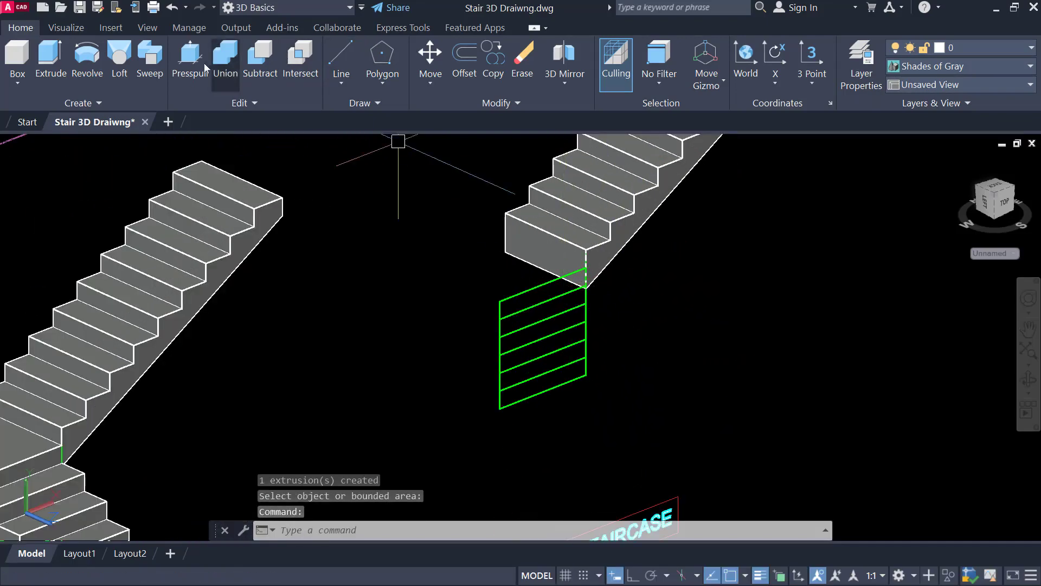
{"action": "left_click", "coordinate": [205, 67]}
{"action": "scroll", "coordinate": [585, 296], "scroll_direction": "up", "scroll_amount": 2}
{"action": "left_click", "coordinate": [513, 296]}
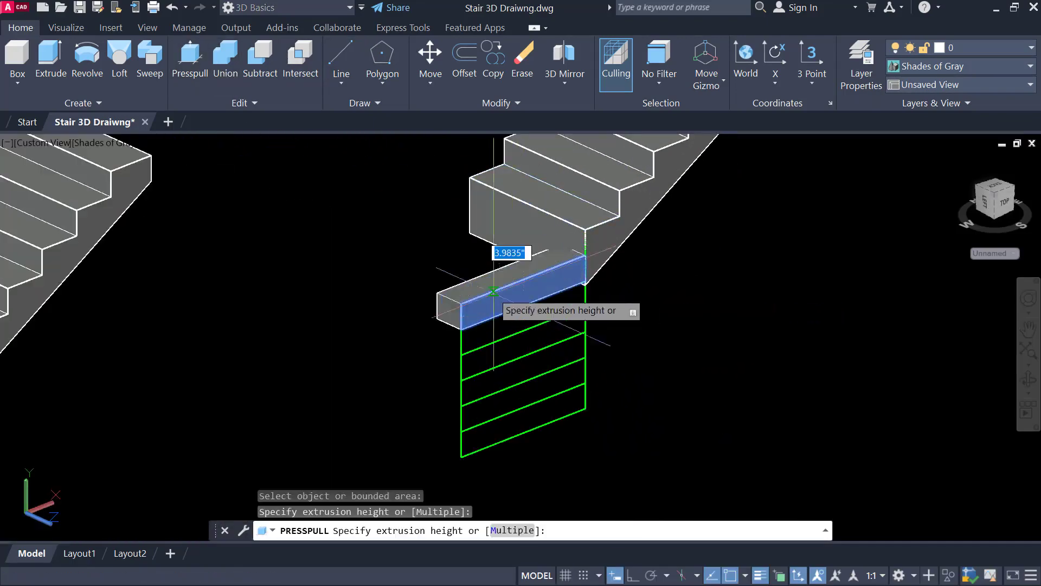
{"action": "left_click", "coordinate": [312, 233]}
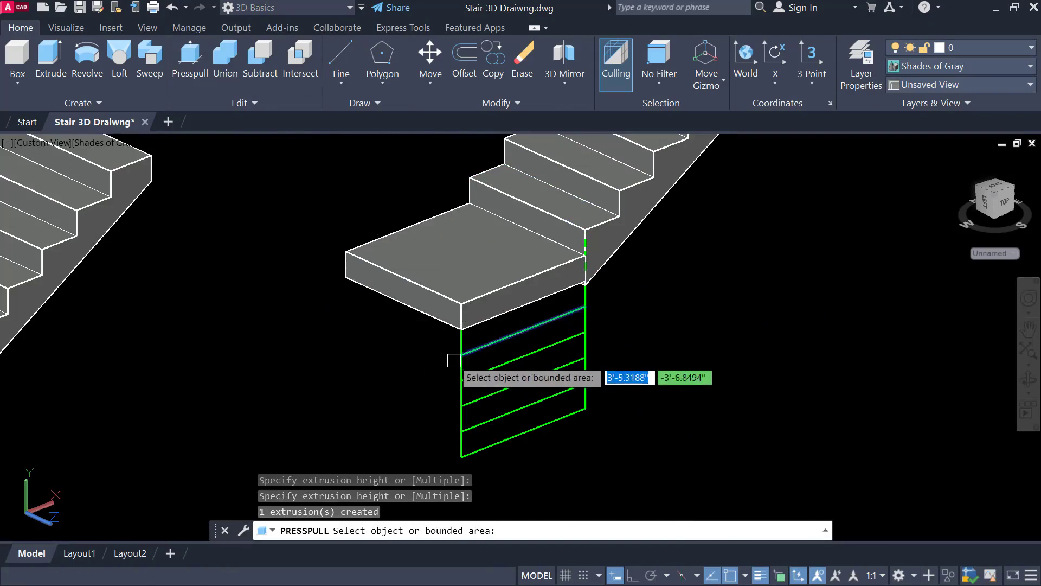
Presspull the grid strip directly beneath the lower landing 10" outward as the first step of the lower flight.
{"action": "scroll", "coordinate": [461, 362], "scroll_direction": "up", "scroll_amount": 2}
{"action": "scroll", "coordinate": [489, 321], "scroll_direction": "down", "scroll_amount": 2}
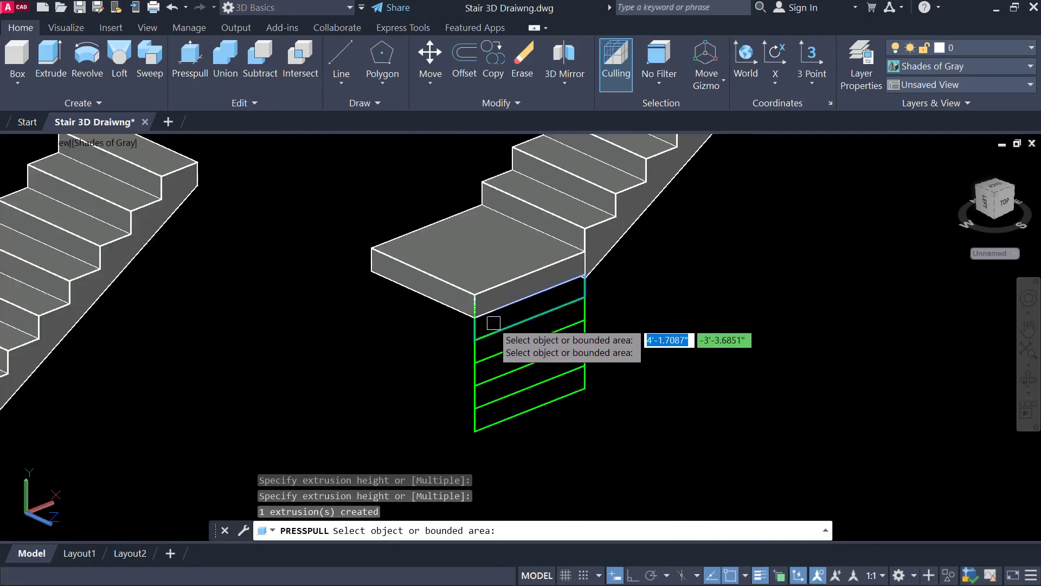
{"action": "scroll", "coordinate": [493, 323], "scroll_direction": "up", "scroll_amount": 2}
{"action": "left_click", "coordinate": [550, 296]}
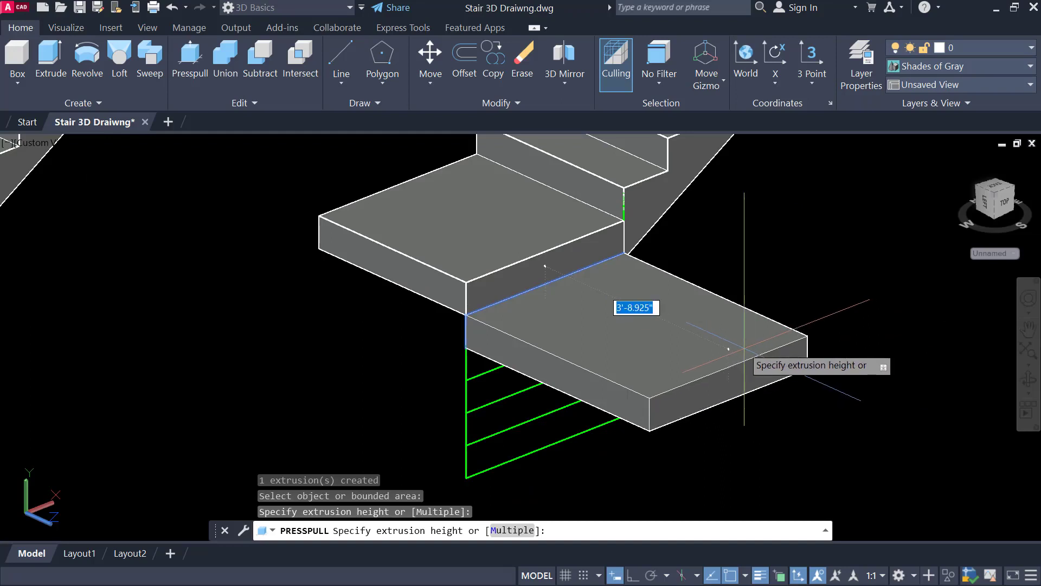
{"action": "key", "text": "Return"}
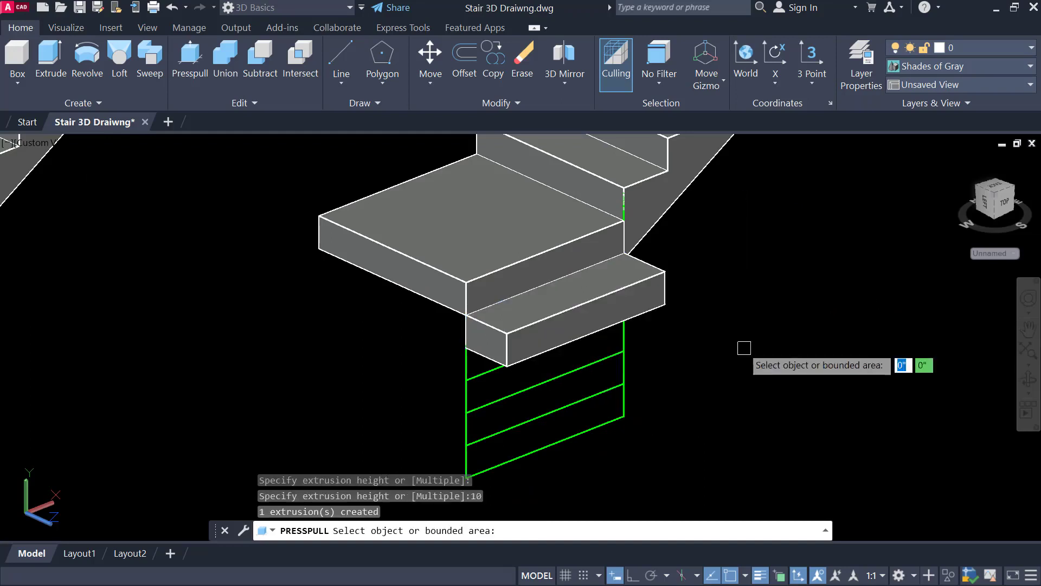
{"action": "left_click", "coordinate": [545, 381]}
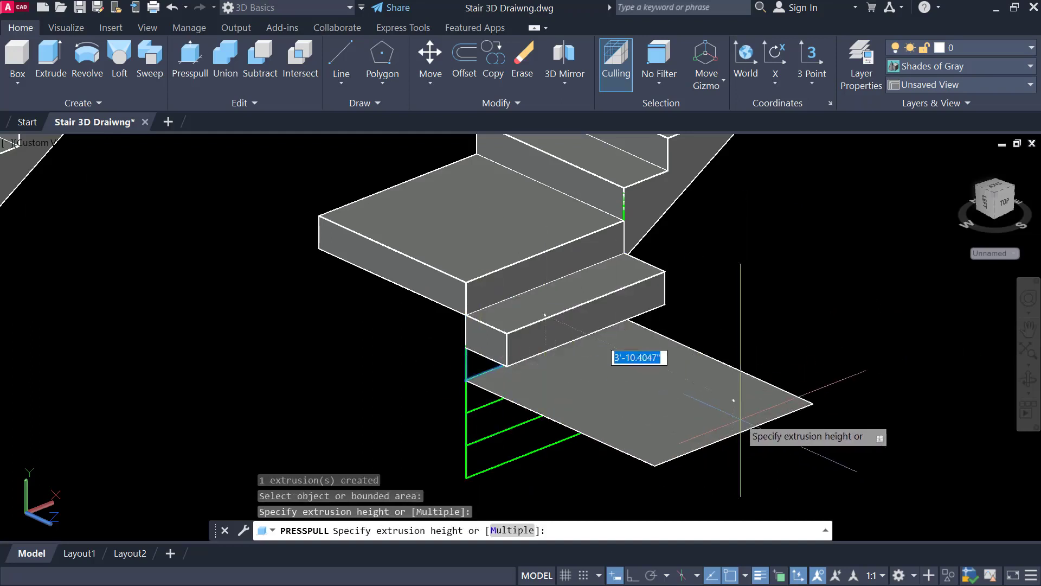
{"action": "key", "text": "Escape"}
{"action": "middle_click_drag", "start_coordinate": [663, 400], "coordinate": [684, 372], "text": "shift"}
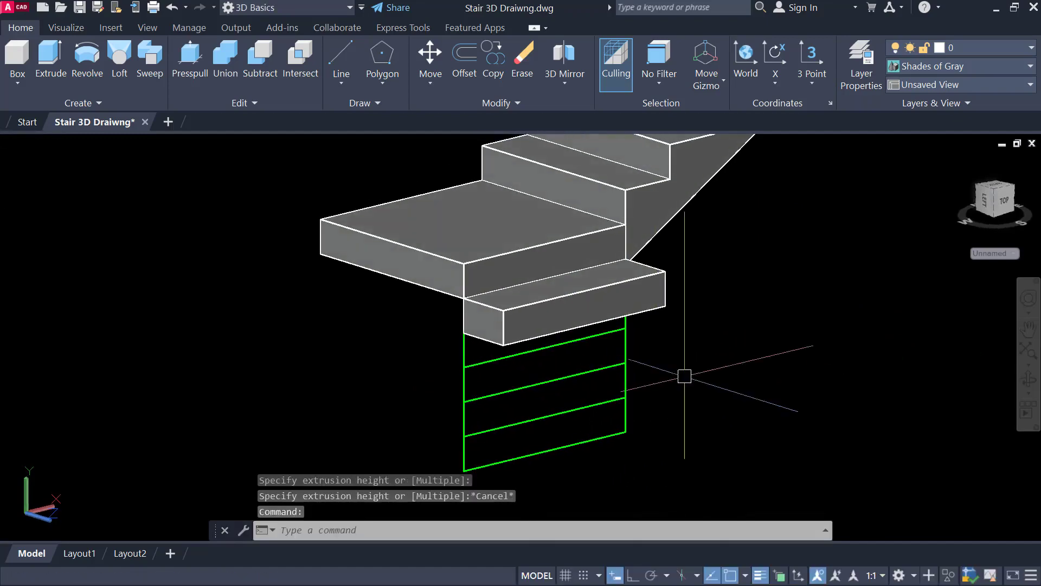
Presspull the next two grid strips of the C-shaped staircase's lower flight 20" and 30" outward as steps.
{"action": "key", "text": "Return"}
{"action": "scroll", "coordinate": [481, 353], "scroll_direction": "up", "scroll_amount": 3}
{"action": "left_click", "coordinate": [569, 369]}
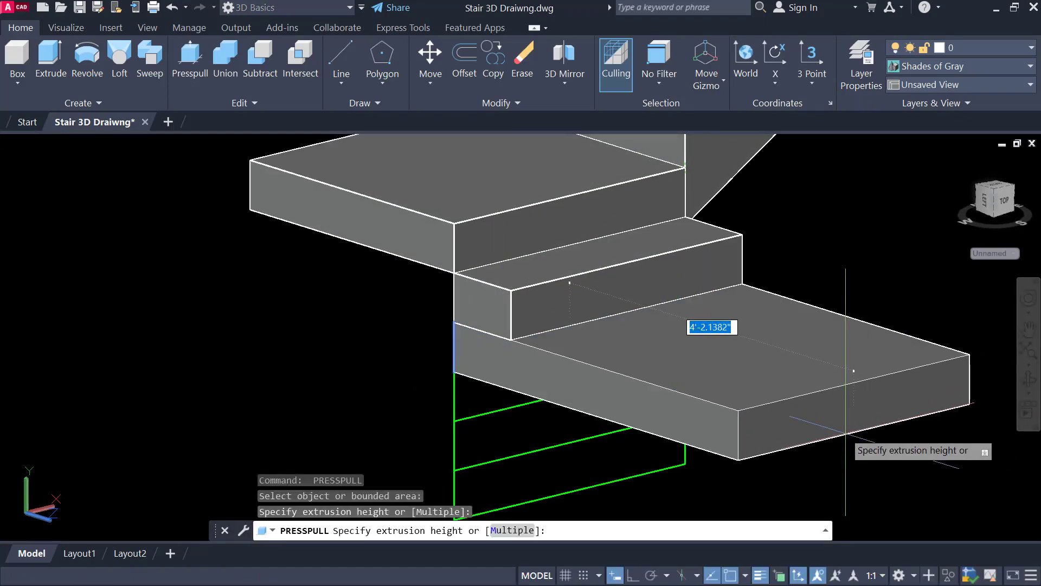
{"action": "key", "text": "Return"}
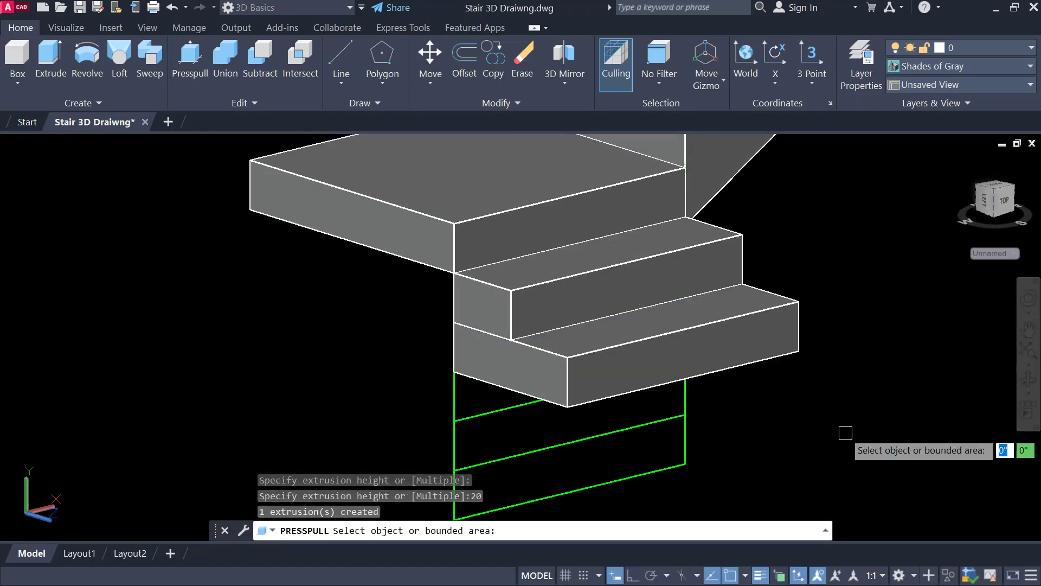
{"action": "left_click", "coordinate": [467, 382]}
{"action": "key", "text": "Return"}
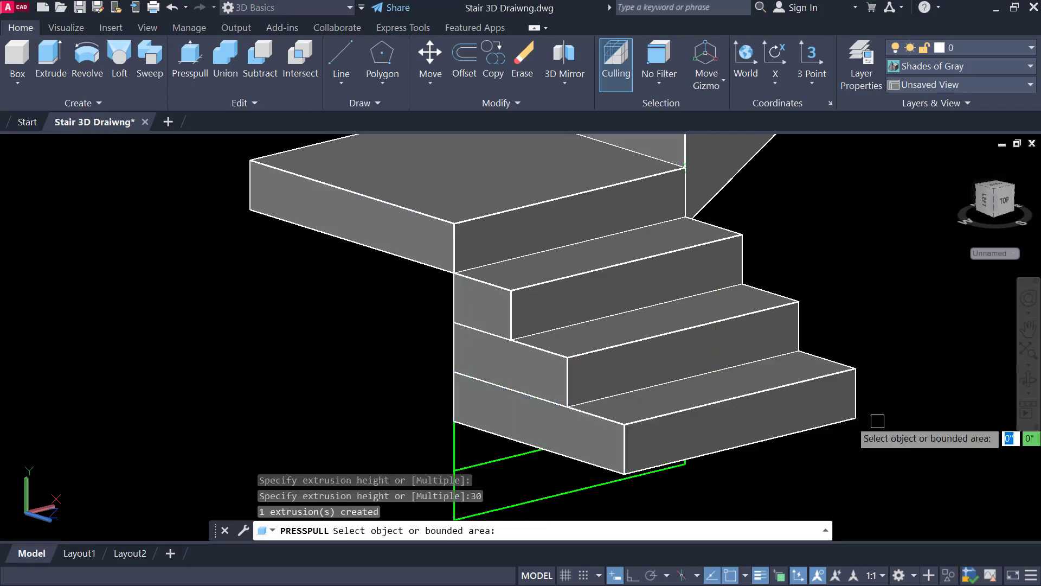
Presspull the last two grid strips of the lower flight 40" and 50" outward as the bottom steps.
{"action": "middle_click_drag", "start_coordinate": [877, 420], "coordinate": [830, 326], "text": "shift"}
{"action": "left_click", "coordinate": [480, 378]}
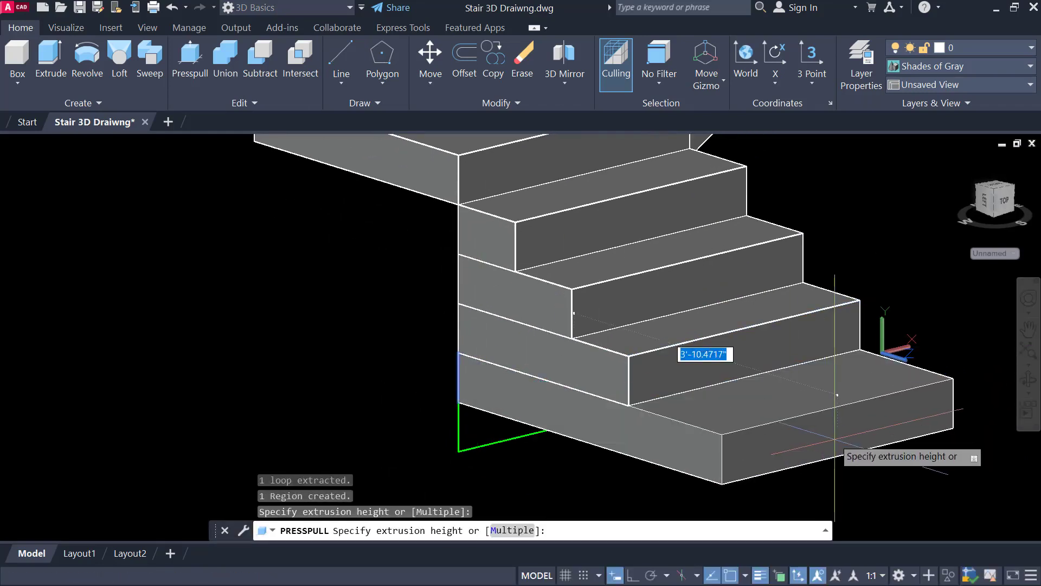
{"action": "type", "text": "40"}
{"action": "key", "text": "Return"}
{"action": "scroll", "coordinate": [505, 439], "scroll_direction": "down", "scroll_amount": 2}
{"action": "middle_click_drag", "start_coordinate": [505, 439], "coordinate": [509, 386]}
{"action": "left_click", "coordinate": [489, 380]}
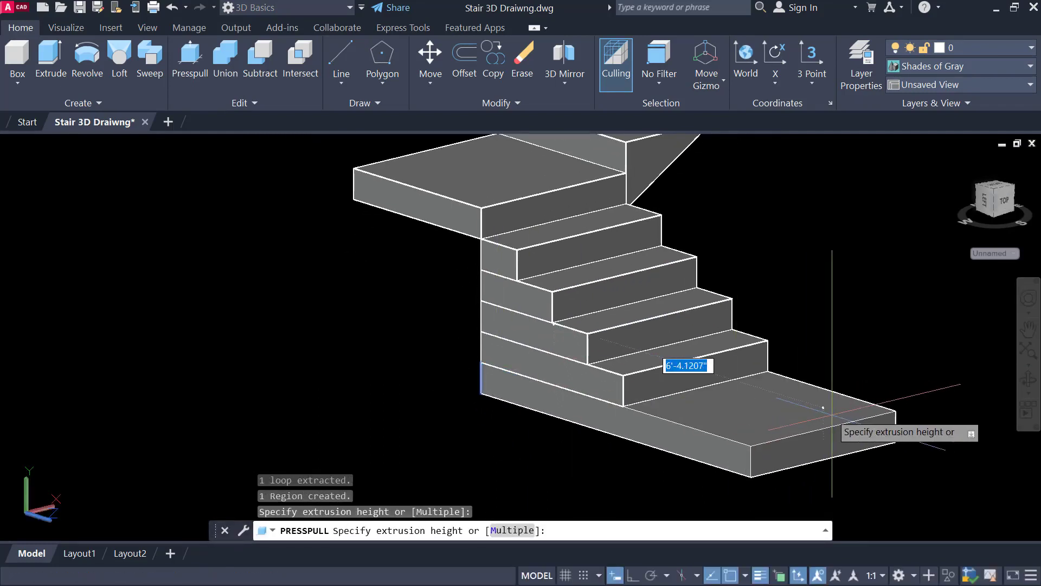
{"action": "type", "text": "50"}
{"action": "key", "text": "Return"}
{"action": "key", "text": "Escape"}
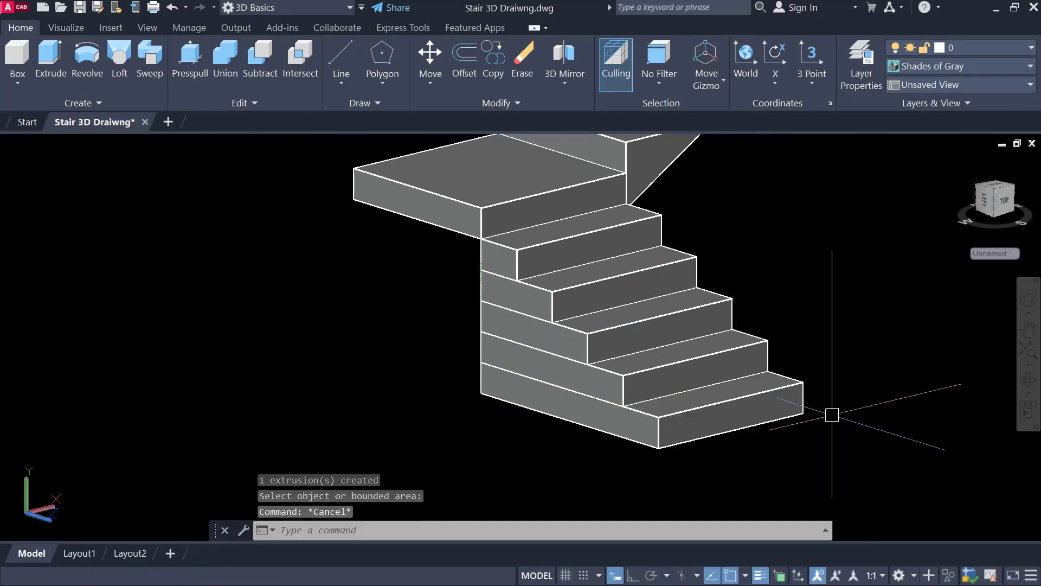
Presspull the back face of the lower flight's topmost step to the far edge of the landing above it.
{"action": "middle_click_drag", "start_coordinate": [810, 286], "coordinate": [472, 299]}
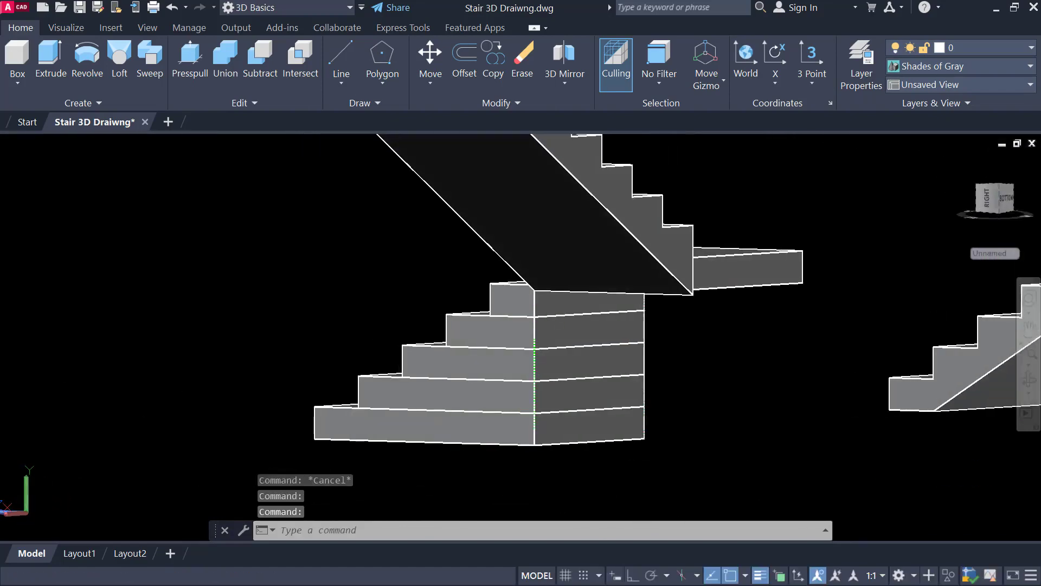
{"action": "left_click", "coordinate": [190, 60]}
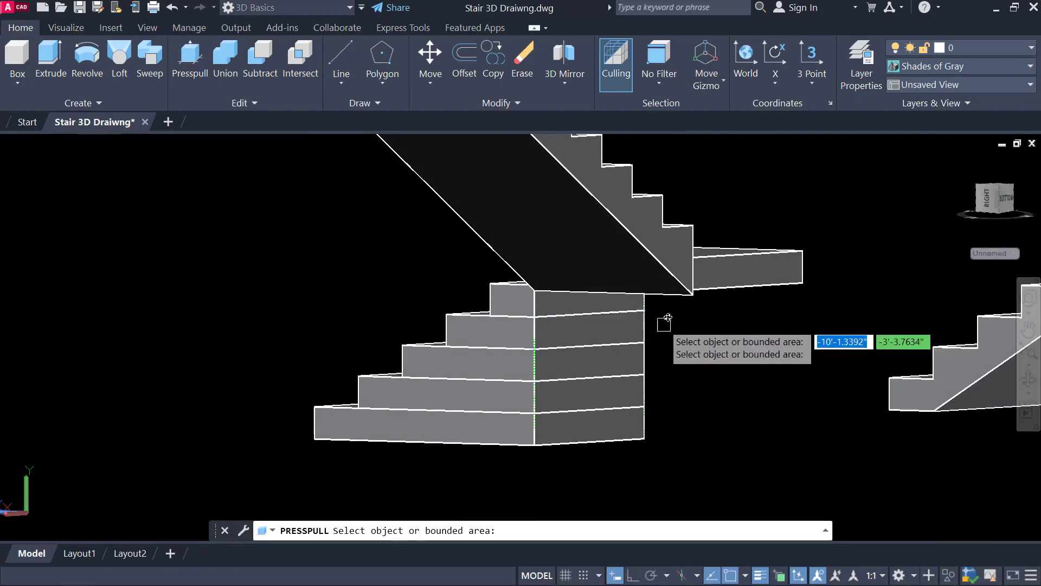
{"action": "middle_click_drag", "start_coordinate": [665, 320], "coordinate": [681, 292], "text": "shift"}
{"action": "left_click", "coordinate": [574, 297]}
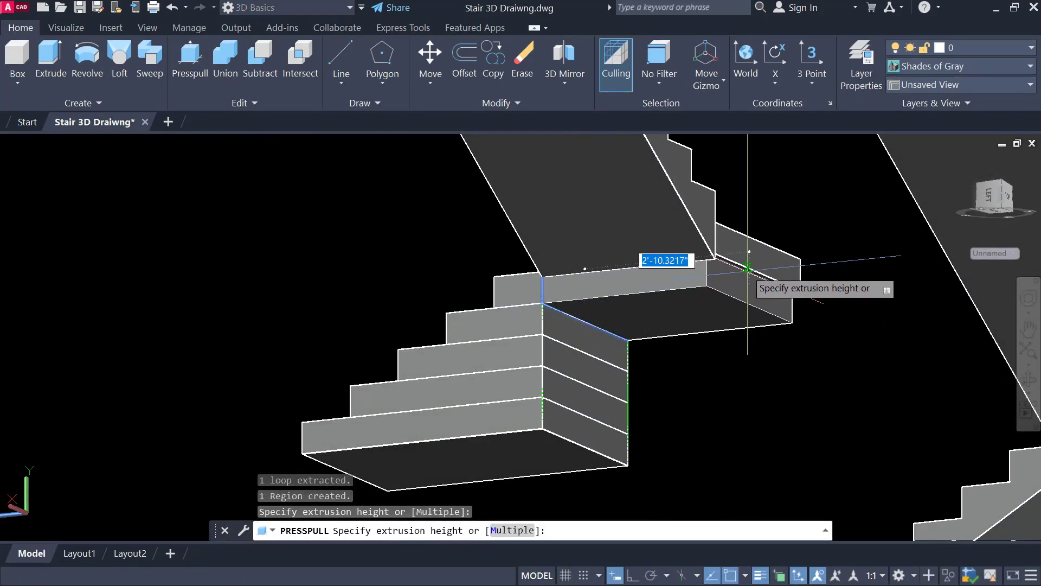
{"action": "left_click", "coordinate": [747, 268]}
{"action": "key", "text": "Return"}
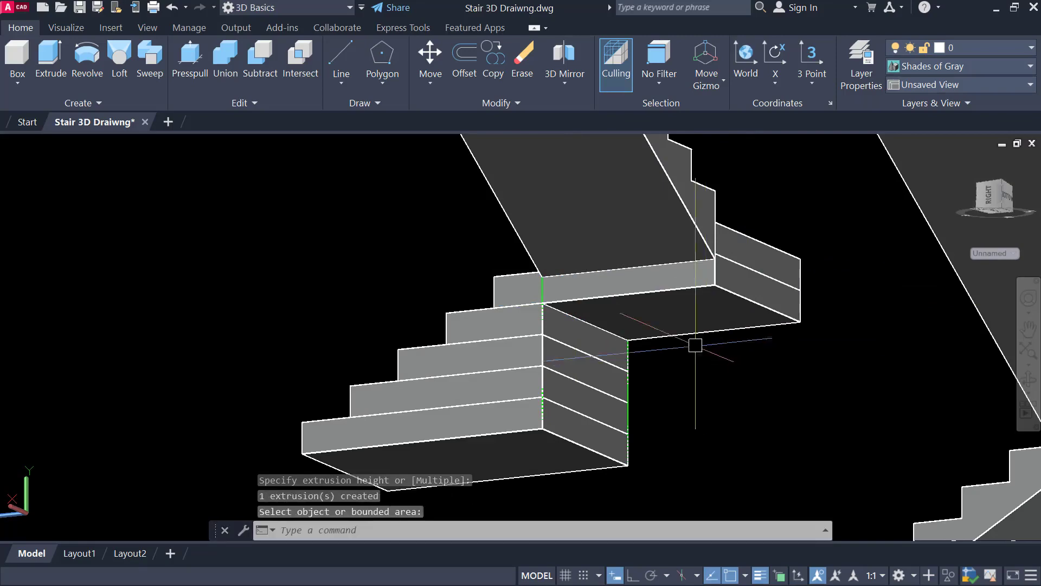
Union all solids of the C-shaped staircase into one body.
{"action": "scroll", "coordinate": [695, 345], "scroll_direction": "down", "scroll_amount": 6}
{"action": "middle_click_drag", "start_coordinate": [605, 356], "coordinate": [764, 392], "text": "shift"}
{"action": "middle_click_drag", "start_coordinate": [805, 386], "coordinate": [496, 359]}
{"action": "scroll", "coordinate": [702, 354], "scroll_direction": "up", "scroll_amount": 4}
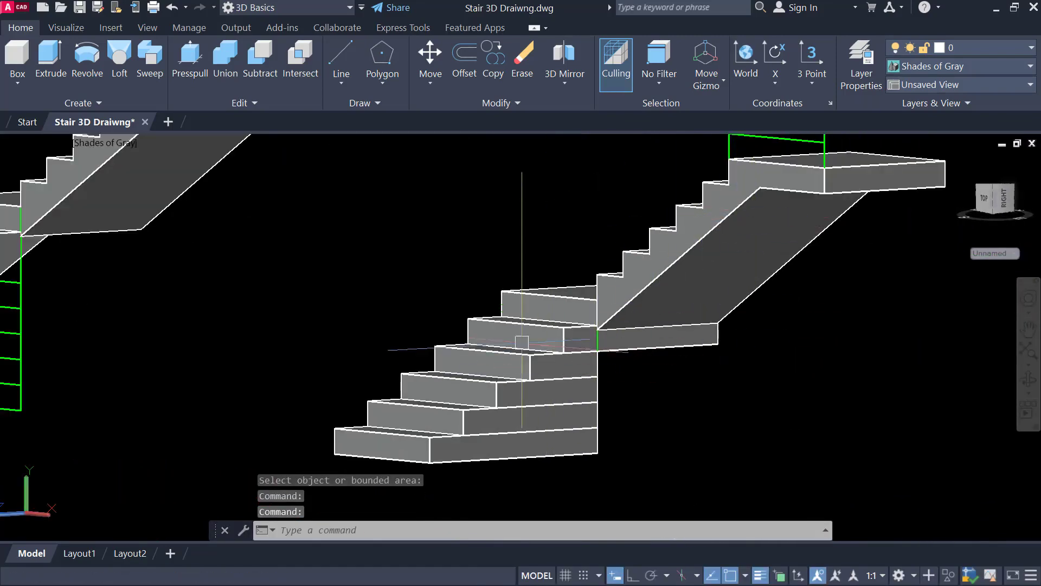
{"action": "left_click", "coordinate": [226, 72]}
{"action": "scroll", "coordinate": [426, 286], "scroll_direction": "down", "scroll_amount": 2}
{"action": "left_click", "coordinate": [798, 189]}
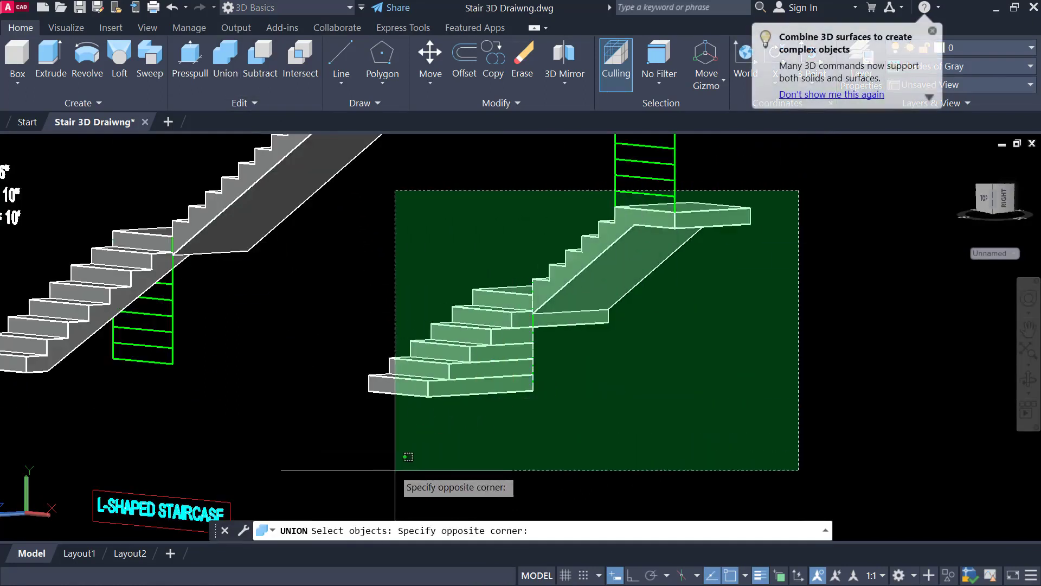
{"action": "left_click", "coordinate": [371, 473]}
{"action": "key", "text": "Return"}
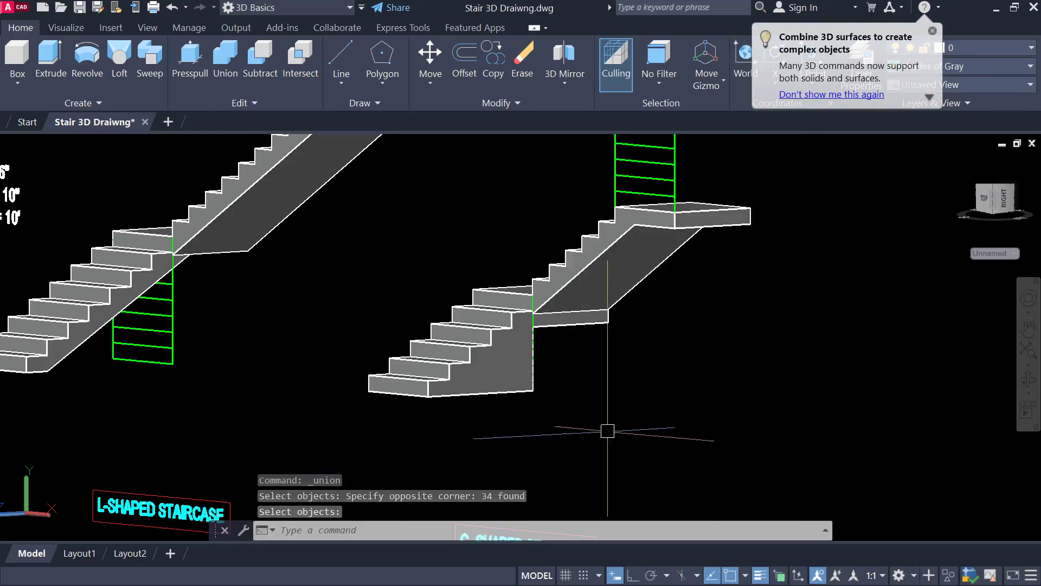
Draw a line on the lower flight's side face from the lowest tread's inner corner to the fourth tread's inner corner.
{"action": "scroll", "coordinate": [482, 379], "scroll_direction": "up", "scroll_amount": 4}
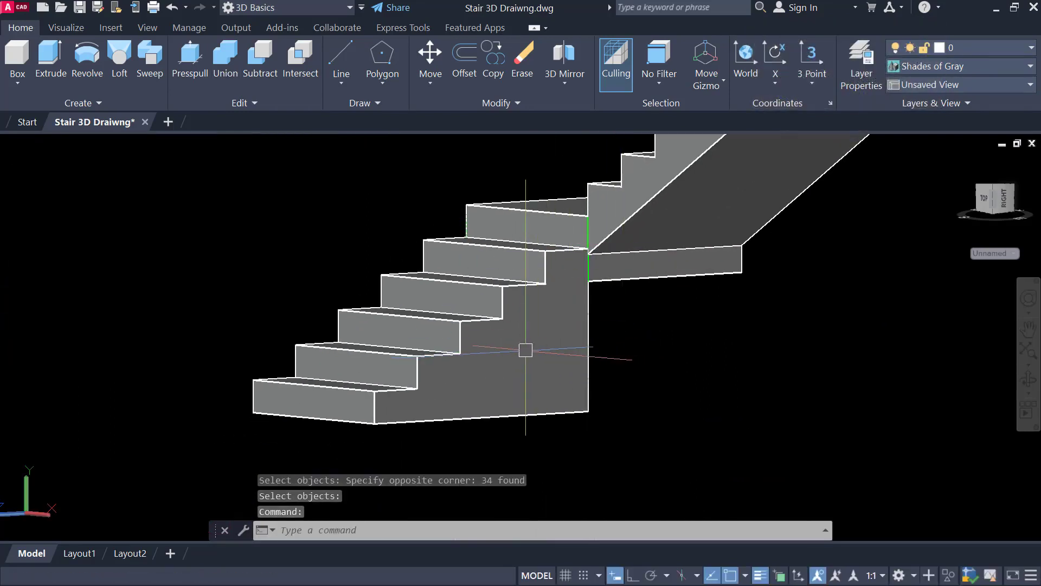
{"action": "type", "text": "l"}
{"action": "key", "text": "Return"}
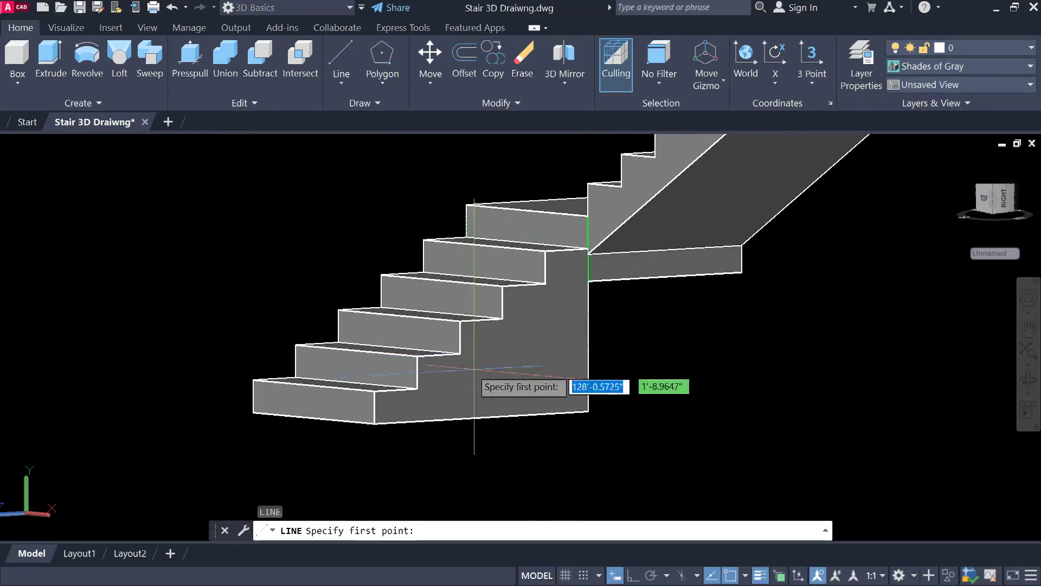
{"action": "left_click", "coordinate": [416, 388]}
{"action": "left_click", "coordinate": [544, 283]}
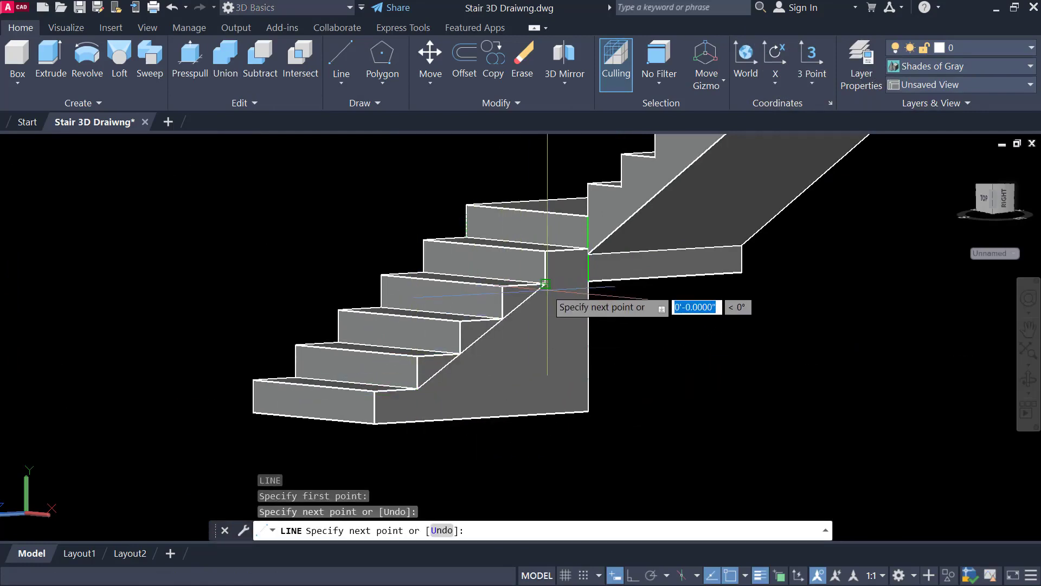
{"action": "key", "text": "Escape"}
Move the slanted line on the lower flight's side face straight down by 6".
{"action": "scroll", "coordinate": [533, 342], "scroll_direction": "up", "scroll_amount": 2}
{"action": "left_click", "coordinate": [503, 299]}
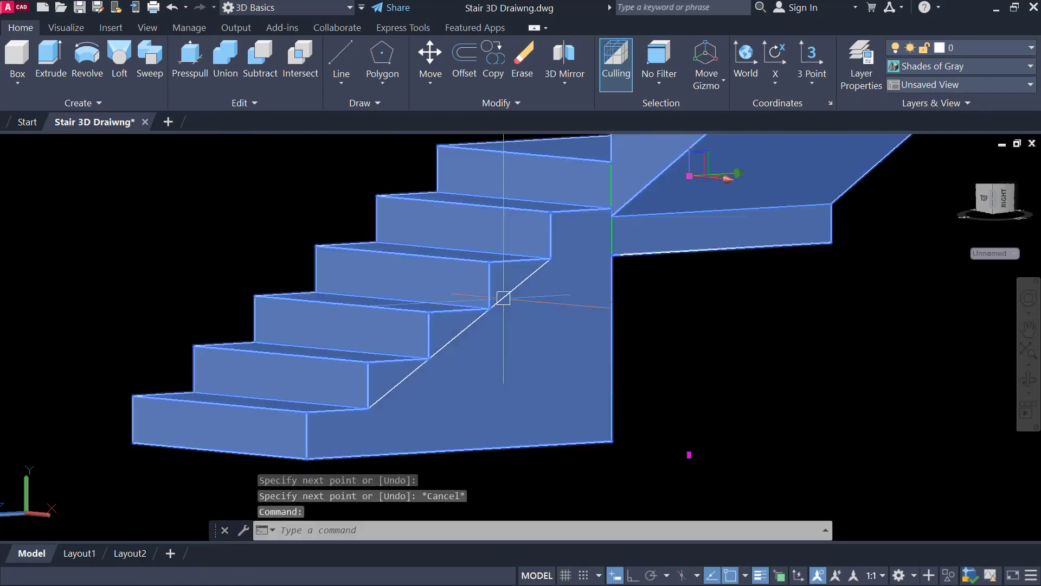
{"action": "key", "text": "Escape"}
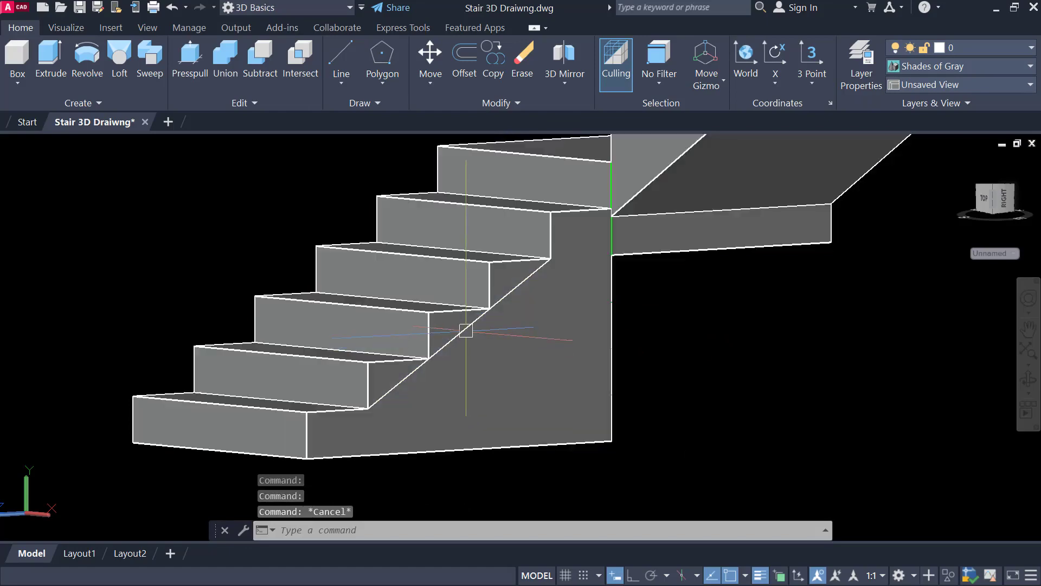
{"action": "left_click", "coordinate": [453, 337]}
{"action": "key", "text": "Escape"}
{"action": "scroll", "coordinate": [449, 342], "scroll_direction": "up", "scroll_amount": 2}
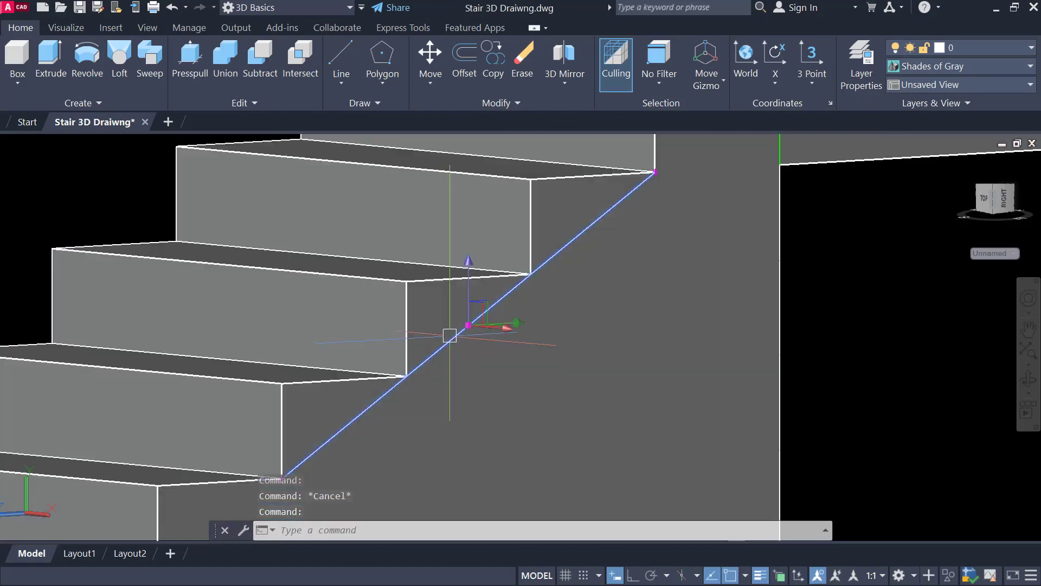
{"action": "scroll", "coordinate": [463, 331], "scroll_direction": "down", "scroll_amount": 2}
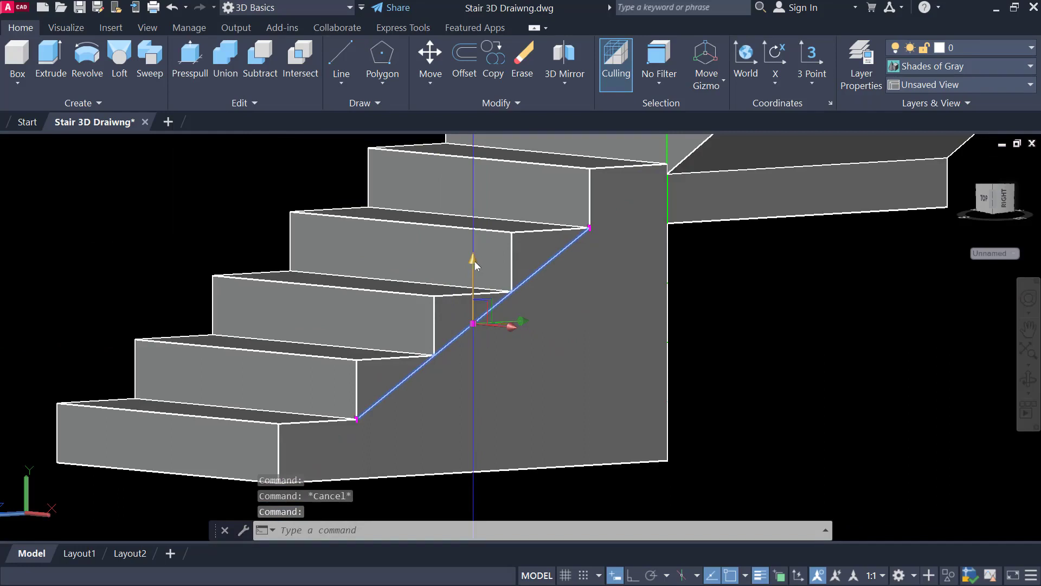
{"action": "left_click", "coordinate": [474, 261]}
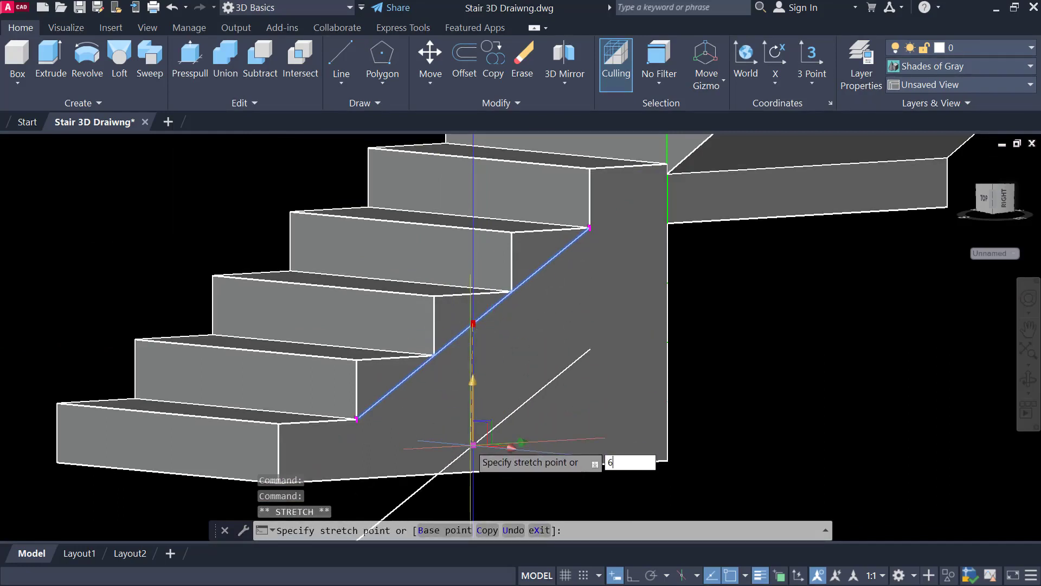
{"action": "type", "text": "6\""}
{"action": "key", "text": "Return"}
{"action": "key", "text": "Escape"}
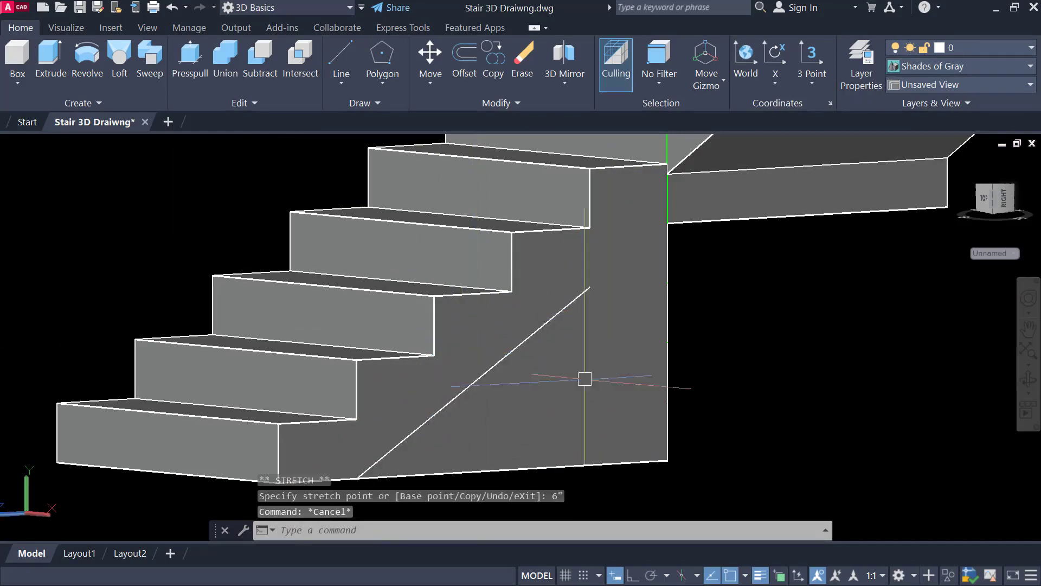
Extend the slanted line's upper end to the lower flight's back edge and on across the side of the landing slab.
{"action": "mouse_move", "coordinate": [558, 420]}
{"action": "middle_mouse_down"}
{"action": "mouse_move", "coordinate": [567, 371]}
{"action": "mouse_move", "coordinate": [572, 411]}
{"action": "middle_mouse_up"}
{"action": "scroll", "coordinate": [571, 411], "scroll_direction": "down", "scroll_amount": 1}
{"action": "type", "text": "e"}
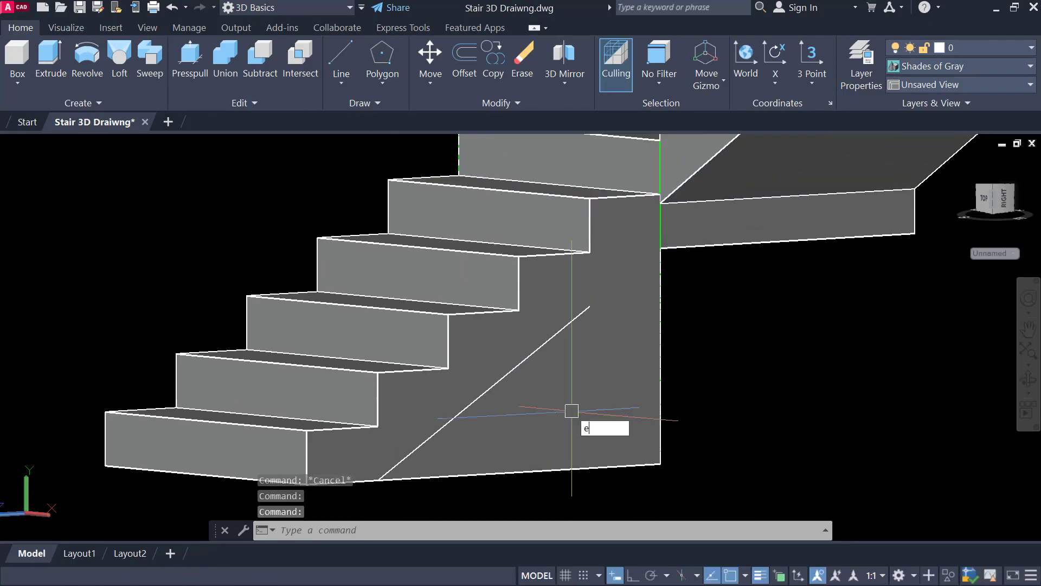
{"action": "type", "text": "x"}
{"action": "key", "text": "Return"}
{"action": "key", "text": "Return"}
{"action": "left_click", "coordinate": [588, 309]}
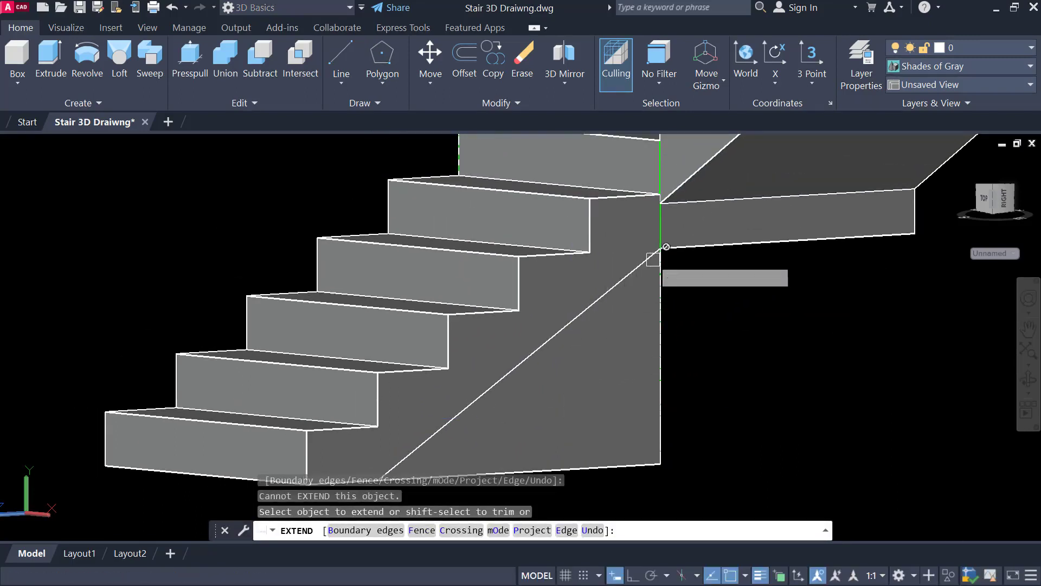
{"action": "left_click", "coordinate": [644, 270]}
{"action": "key", "text": "Escape"}
Presspull away the triangular area below the slanted line and the landing slab area beyond it to give the lower flight a sloped underside.
{"action": "scroll", "coordinate": [761, 331], "scroll_direction": "down", "scroll_amount": 1}
{"action": "middle_click_drag", "start_coordinate": [760, 332], "coordinate": [689, 348]}
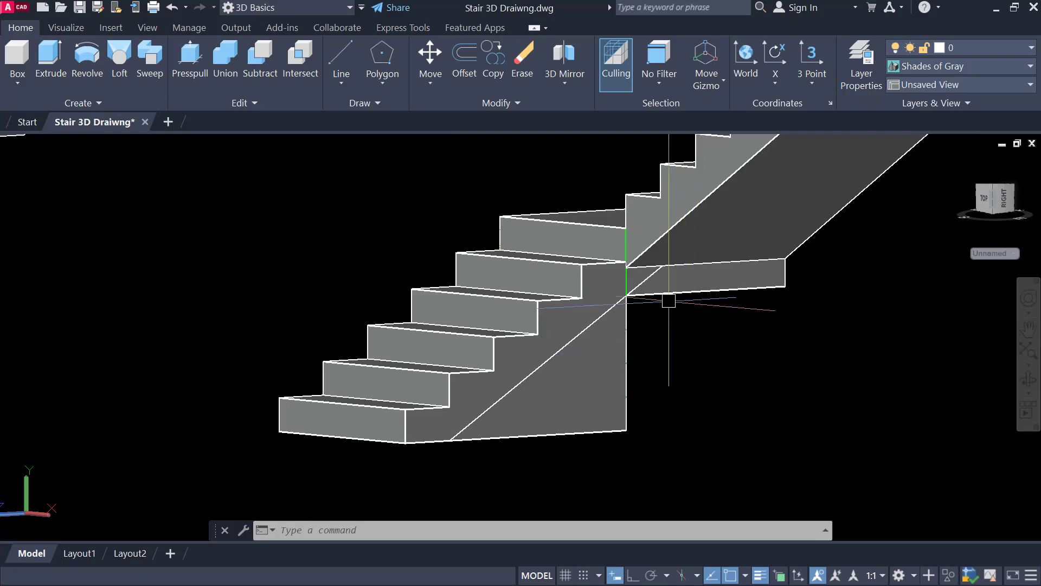
{"action": "left_click", "coordinate": [180, 60]}
{"action": "left_click", "coordinate": [579, 373]}
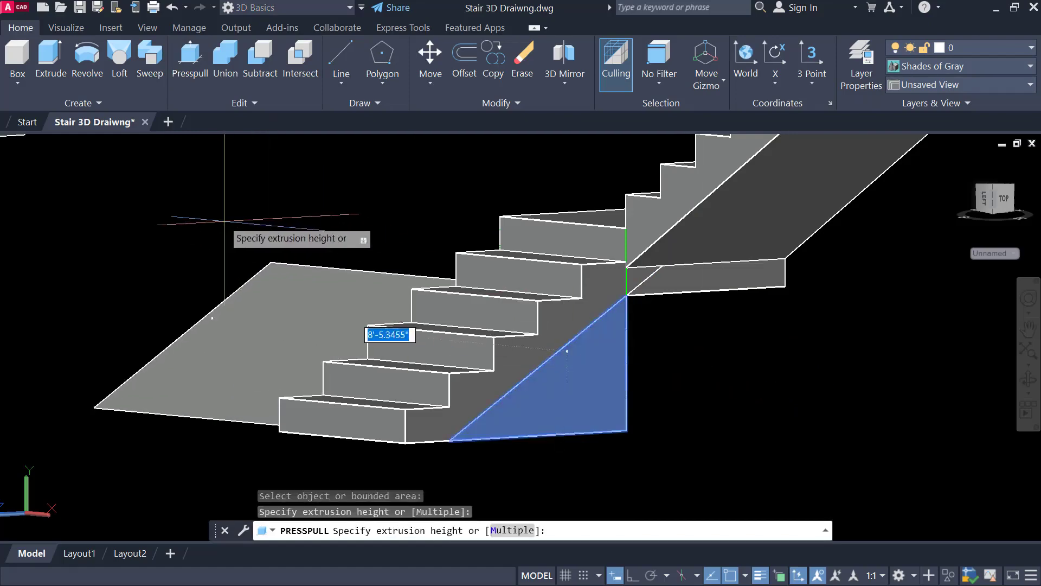
{"action": "left_click", "coordinate": [215, 221]}
{"action": "left_click", "coordinate": [697, 280]}
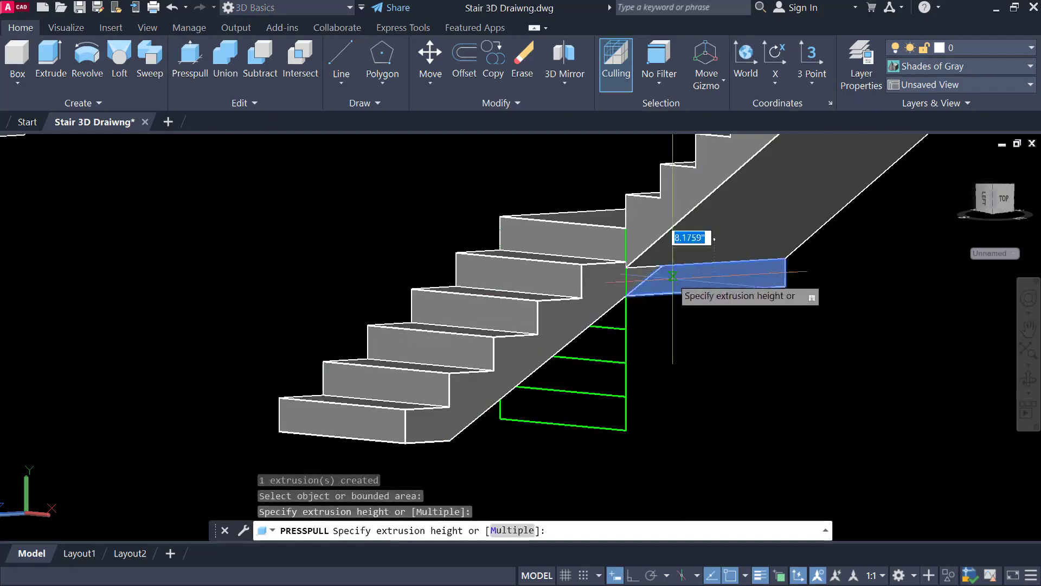
{"action": "left_click", "coordinate": [233, 158]}
{"action": "key", "text": "Return"}
Examine the C-shaped staircase from the other side, up to the upper landing and the remaining grid profile.
{"action": "middle_click_drag", "start_coordinate": [669, 317], "coordinate": [774, 355], "text": "shift"}
{"action": "scroll", "coordinate": [742, 314], "scroll_direction": "down", "scroll_amount": 2}
{"action": "middle_click_drag", "start_coordinate": [733, 316], "coordinate": [510, 370]}
{"action": "scroll", "coordinate": [678, 331], "scroll_direction": "down", "scroll_amount": 2}
{"action": "middle_click_drag", "start_coordinate": [677, 331], "coordinate": [766, 291], "text": "shift"}
{"action": "middle_click_drag", "start_coordinate": [637, 291], "coordinate": [602, 371]}
{"action": "scroll", "coordinate": [471, 251], "scroll_direction": "up", "scroll_amount": 3}
{"action": "middle_click_drag", "start_coordinate": [471, 252], "coordinate": [503, 301]}
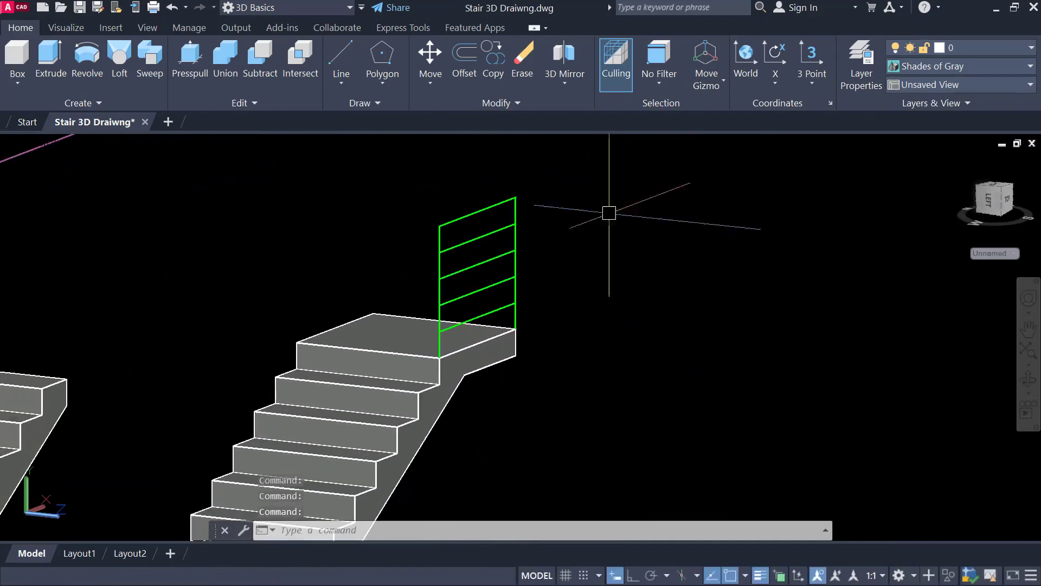
Turn on the drawing grid display and show the L-shaped and C-shaped staircases together.
{"action": "middle_click_drag", "start_coordinate": [596, 347], "coordinate": [640, 163]}
{"action": "key", "text": "F7"}
{"action": "scroll", "coordinate": [653, 293], "scroll_direction": "down", "scroll_amount": 4}
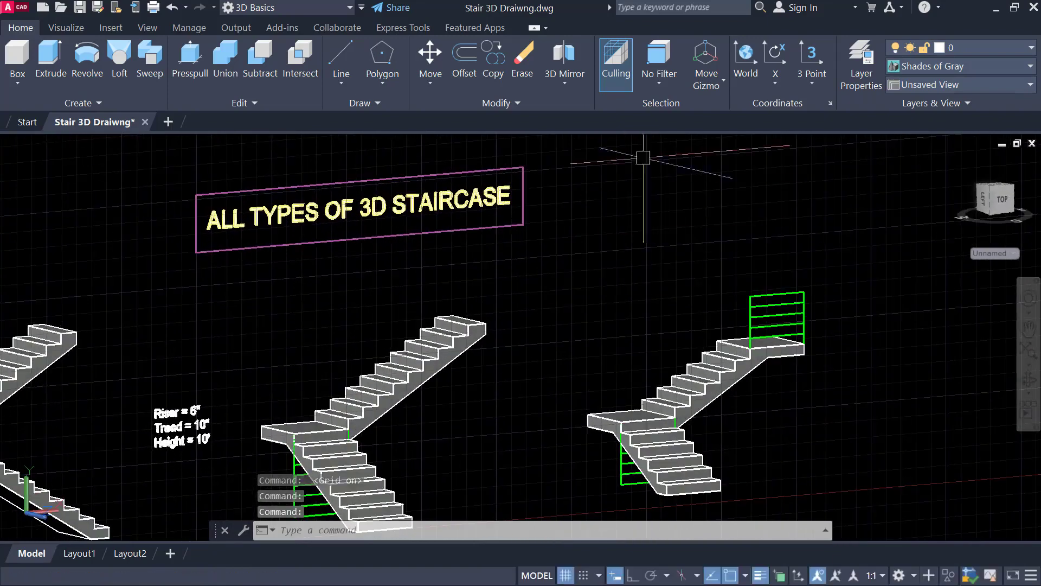
{"action": "scroll", "coordinate": [667, 274], "scroll_direction": "down", "scroll_amount": 2}
{"action": "middle_click_drag", "start_coordinate": [937, 275], "coordinate": [639, 327]}
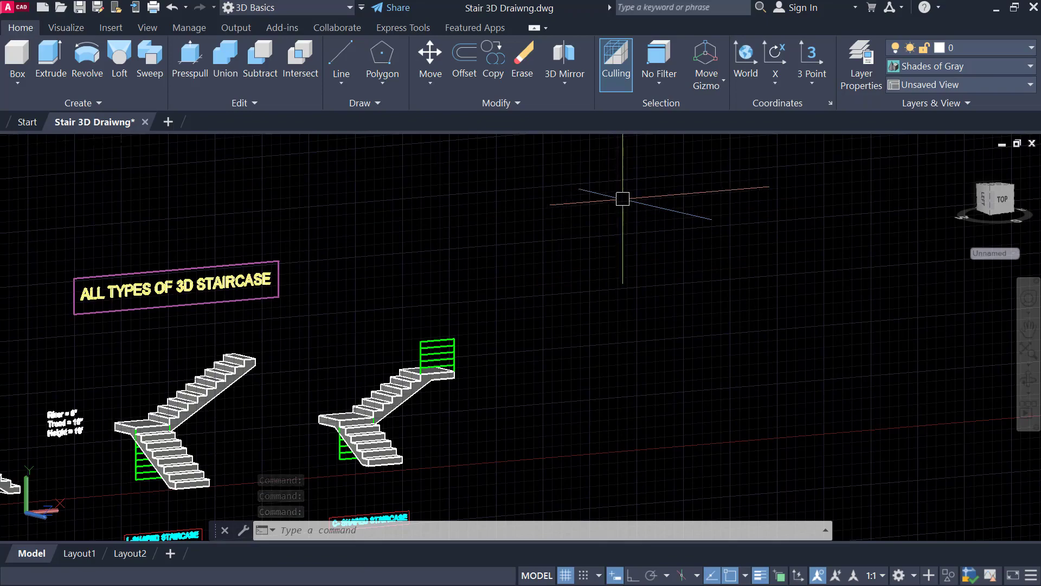
{"action": "left_click", "coordinate": [521, 186]}
{"action": "left_click", "coordinate": [701, 347]}
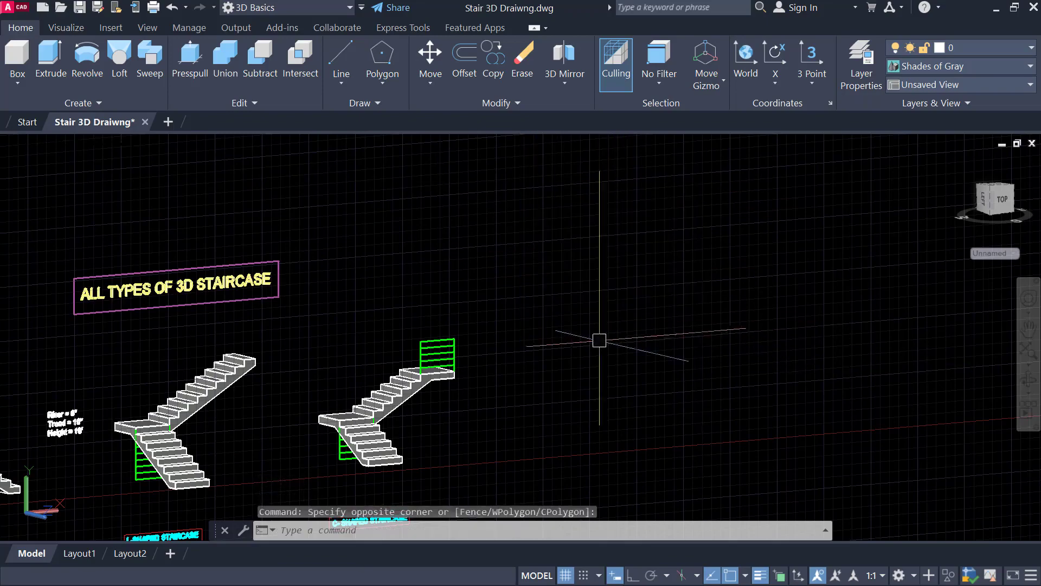
Examine the three original 2D staircase profiles and compare them with the C-shaped 3D staircase.
{"action": "middle_click_drag", "start_coordinate": [599, 340], "coordinate": [467, 356], "text": "shift"}
{"action": "scroll", "coordinate": [467, 356], "scroll_direction": "down", "scroll_amount": 4}
{"action": "mouse_move", "coordinate": [568, 352]}
{"action": "middle_mouse_down"}
{"action": "mouse_move", "coordinate": [641, 359]}
{"action": "mouse_move", "coordinate": [151, 456]}
{"action": "middle_mouse_up"}
{"action": "scroll", "coordinate": [493, 353], "scroll_direction": "up", "scroll_amount": 4}
{"action": "middle_click_drag", "start_coordinate": [598, 354], "coordinate": [659, 315], "text": "shift"}
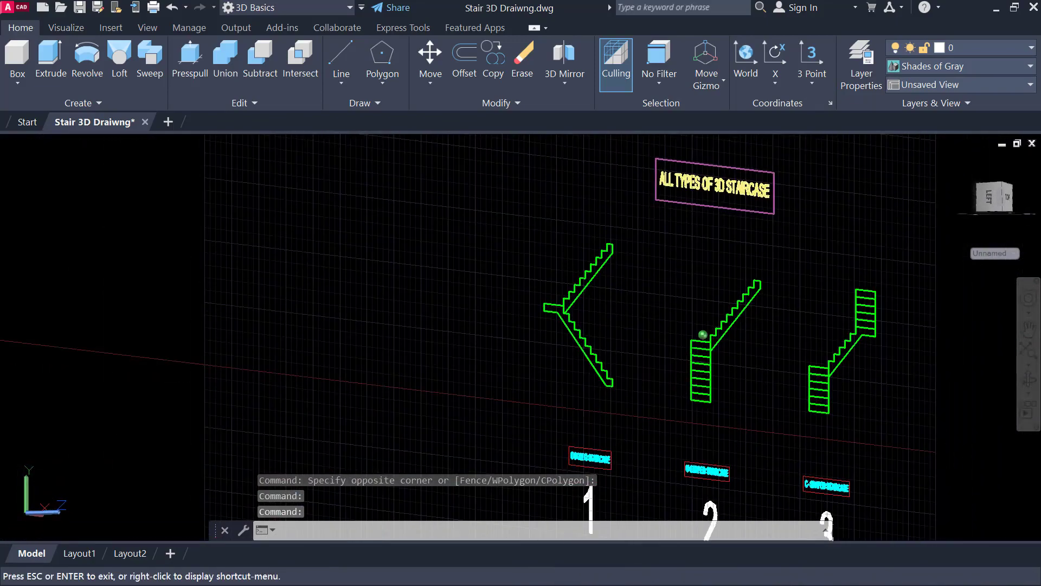
{"action": "scroll", "coordinate": [593, 320], "scroll_direction": "up", "scroll_amount": 3}
{"action": "mouse_move", "coordinate": [592, 320]}
{"action": "middle_mouse_down", "text": "shift"}
{"action": "mouse_move", "coordinate": [619, 342]}
{"action": "mouse_move", "coordinate": [374, 335]}
{"action": "mouse_move", "coordinate": [569, 355]}
{"action": "middle_mouse_up", "text": "shift"}
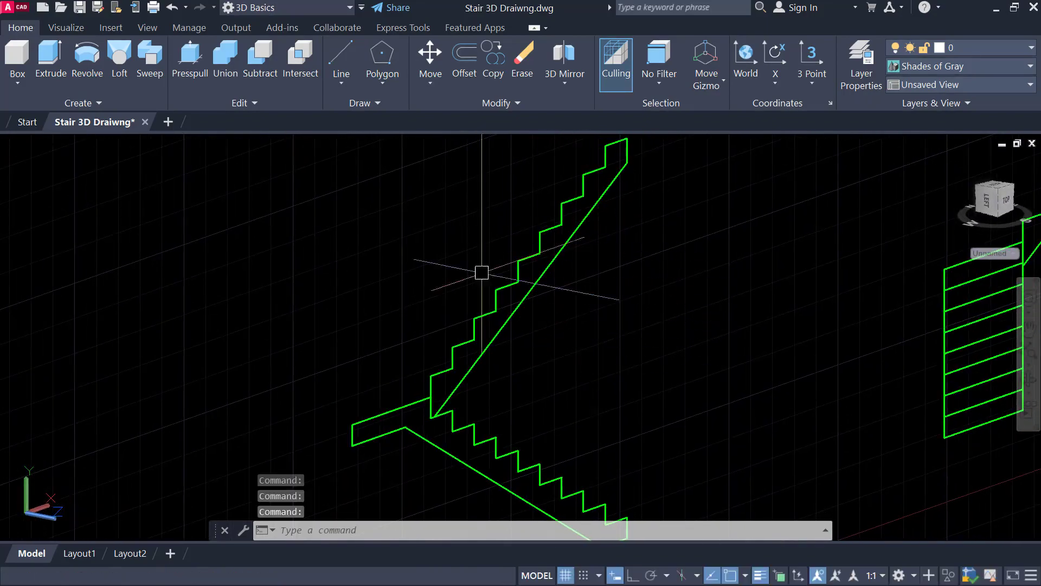
{"action": "scroll", "coordinate": [593, 299], "scroll_direction": "down", "scroll_amount": 5}
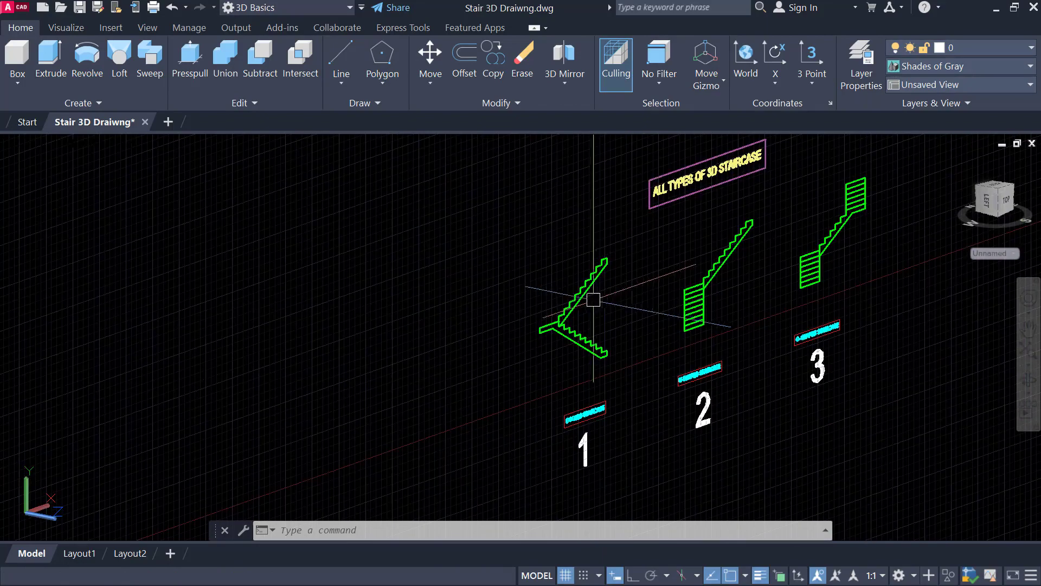
{"action": "scroll", "coordinate": [588, 292], "scroll_direction": "down", "scroll_amount": 5}
{"action": "middle_click_drag", "start_coordinate": [217, 438], "coordinate": [437, 298]}
{"action": "scroll", "coordinate": [438, 298], "scroll_direction": "up", "scroll_amount": 9}
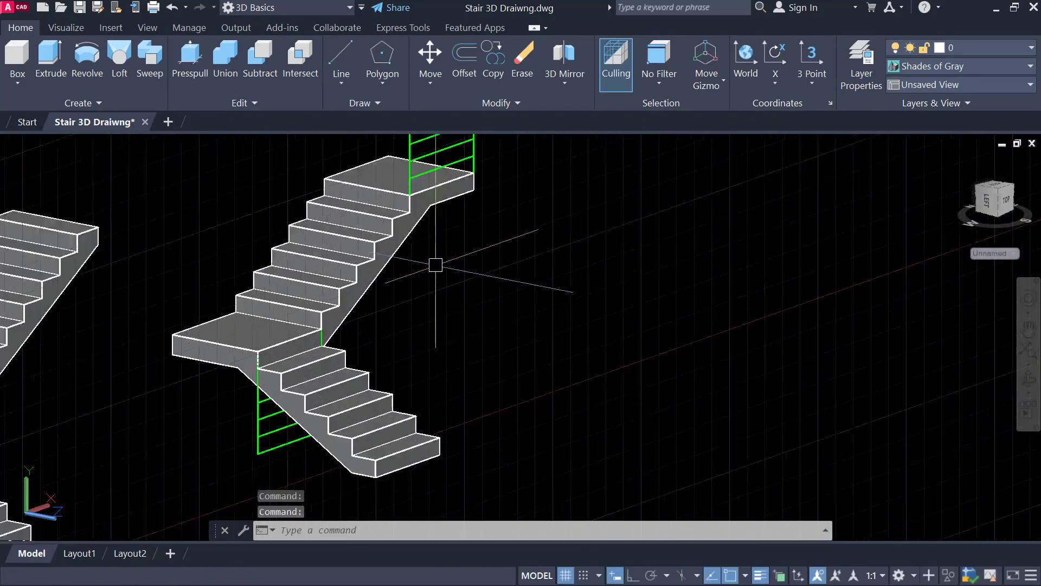
Presspull the lowest rectangle of the grid profile above the C-shaped staircase's upper landing outward by 10".
{"action": "middle_click_drag", "start_coordinate": [432, 214], "coordinate": [446, 317]}
{"action": "scroll", "coordinate": [446, 317], "scroll_direction": "up", "scroll_amount": 4}
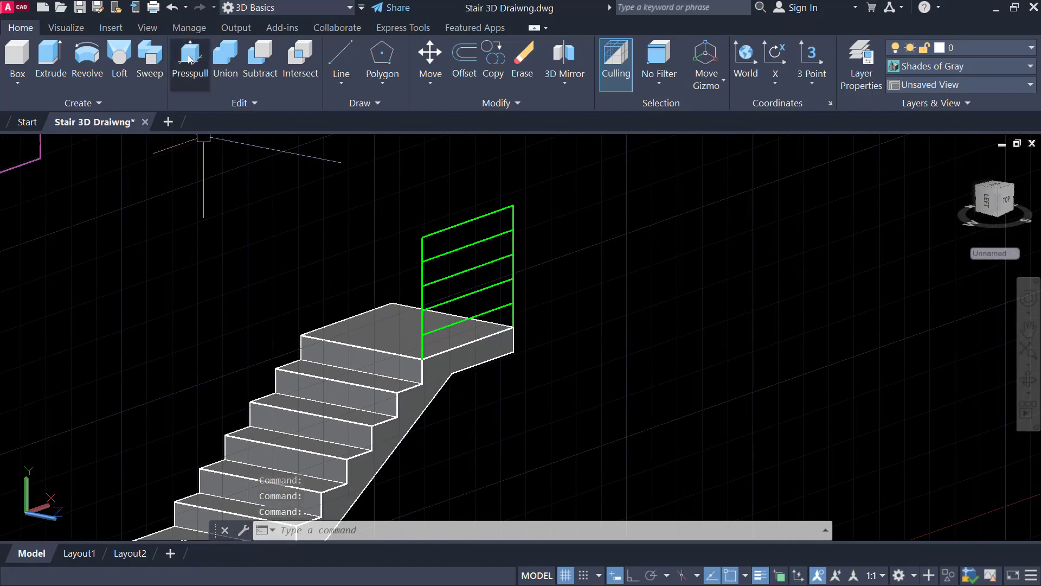
{"action": "left_click", "coordinate": [190, 59]}
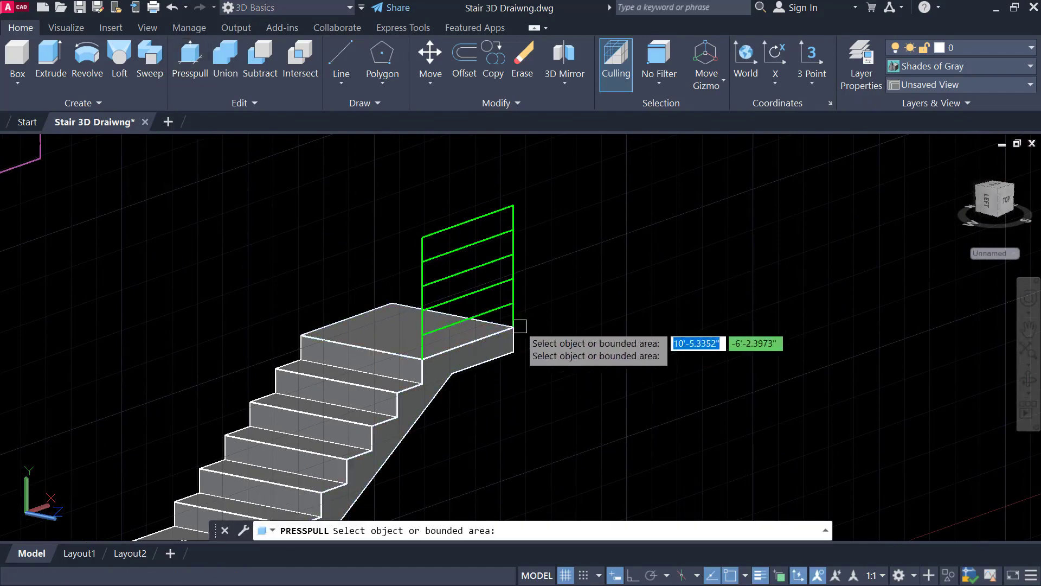
{"action": "mouse_move", "coordinate": [519, 326]}
{"action": "middle_mouse_down", "text": "shift"}
{"action": "mouse_move", "coordinate": [542, 291]}
{"action": "mouse_move", "coordinate": [532, 275]}
{"action": "mouse_move", "coordinate": [500, 325]}
{"action": "middle_mouse_up", "text": "shift"}
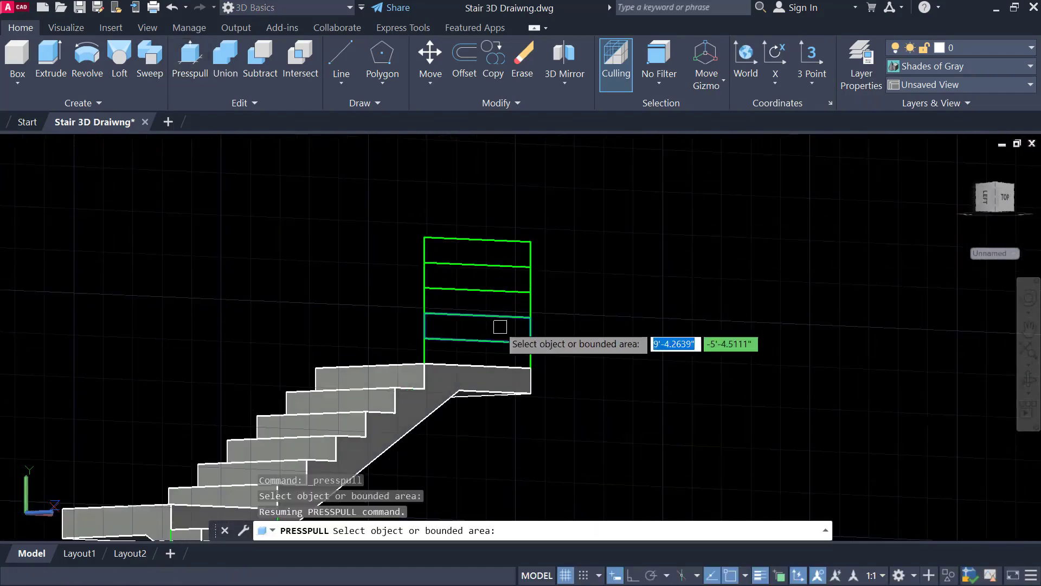
{"action": "left_click", "coordinate": [482, 347]}
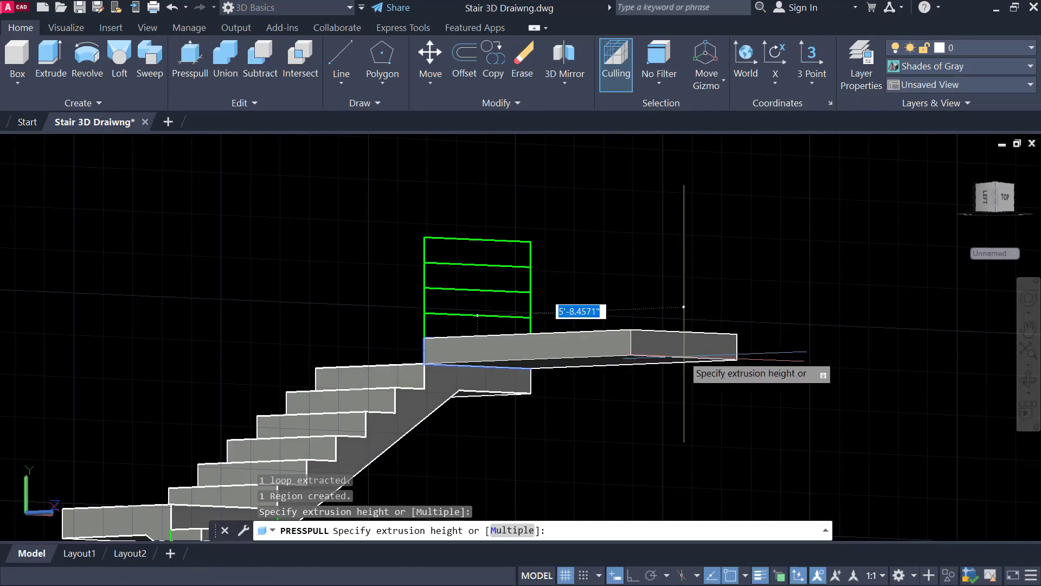
{"action": "type", "text": "10"}
{"action": "key", "text": "Return"}
{"action": "middle_click_drag", "start_coordinate": [683, 356], "coordinate": [553, 253], "text": "shift"}
{"action": "key", "text": "Return"}
Presspull the second rectangle from the bottom of the upper landing's grid profile outward by 10".
{"action": "key", "text": "Return"}
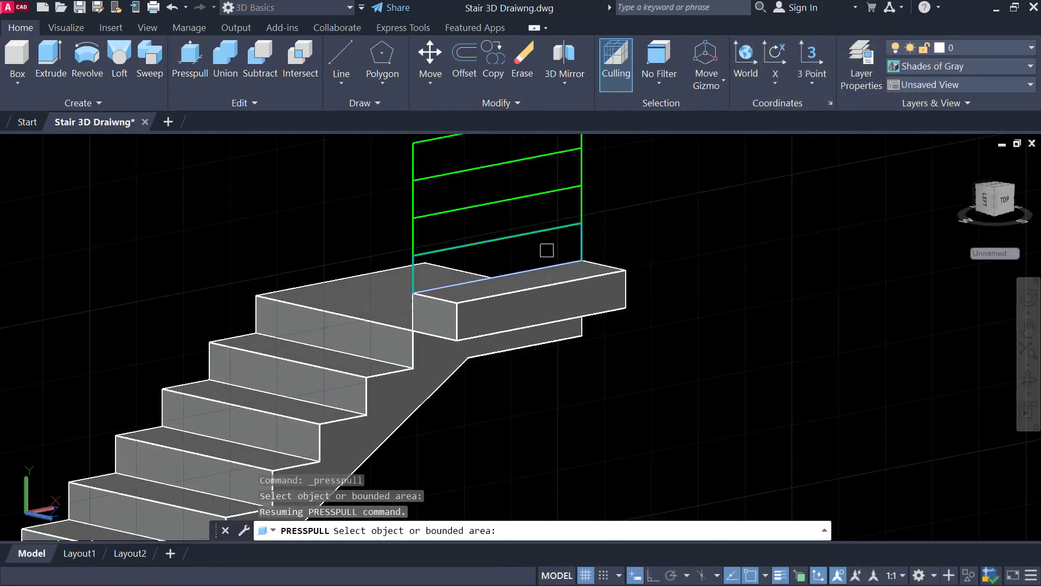
{"action": "left_click", "coordinate": [547, 250]}
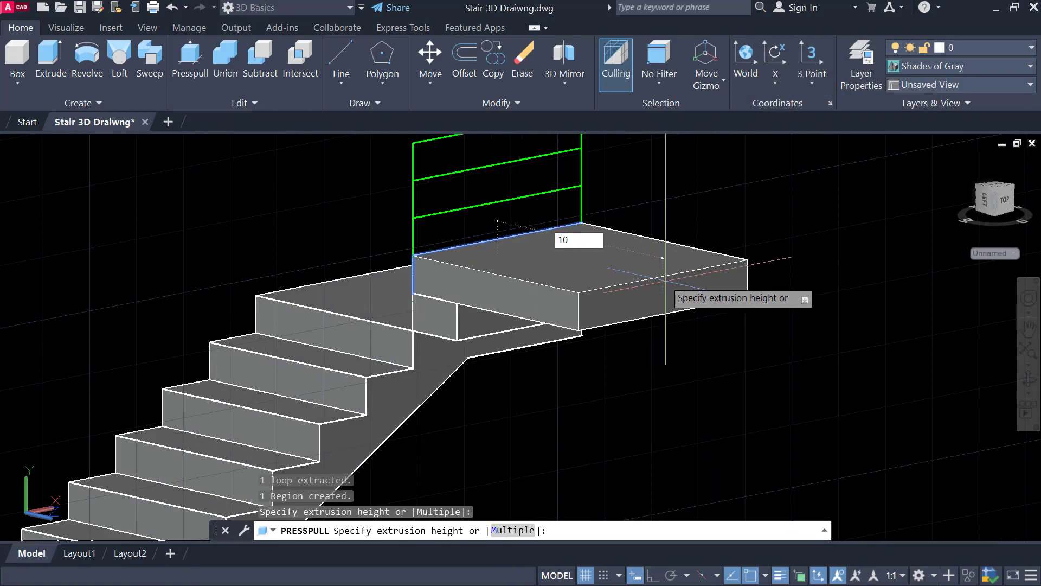
{"action": "type", "text": "10"}
{"action": "key", "text": "Return"}
Presspull the remaining three rectangles of the grid profile outward, flush with the front of the two blocks below.
{"action": "middle_click_drag", "start_coordinate": [671, 284], "coordinate": [688, 272], "text": "shift"}
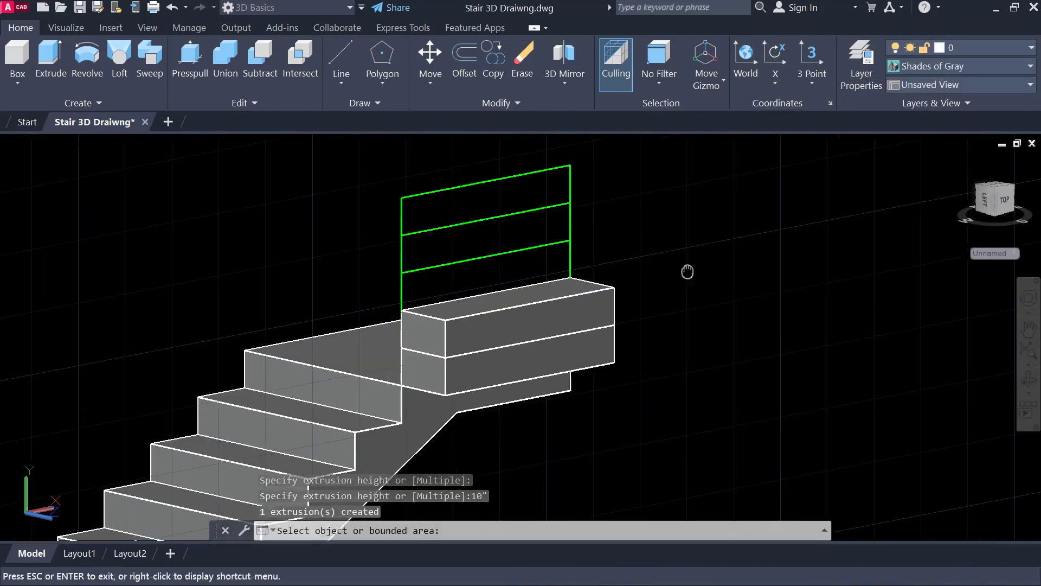
{"action": "left_click", "coordinate": [549, 263]}
{"action": "left_click", "coordinate": [527, 246]}
{"action": "left_click", "coordinate": [528, 247]}
{"action": "left_click", "coordinate": [715, 271]}
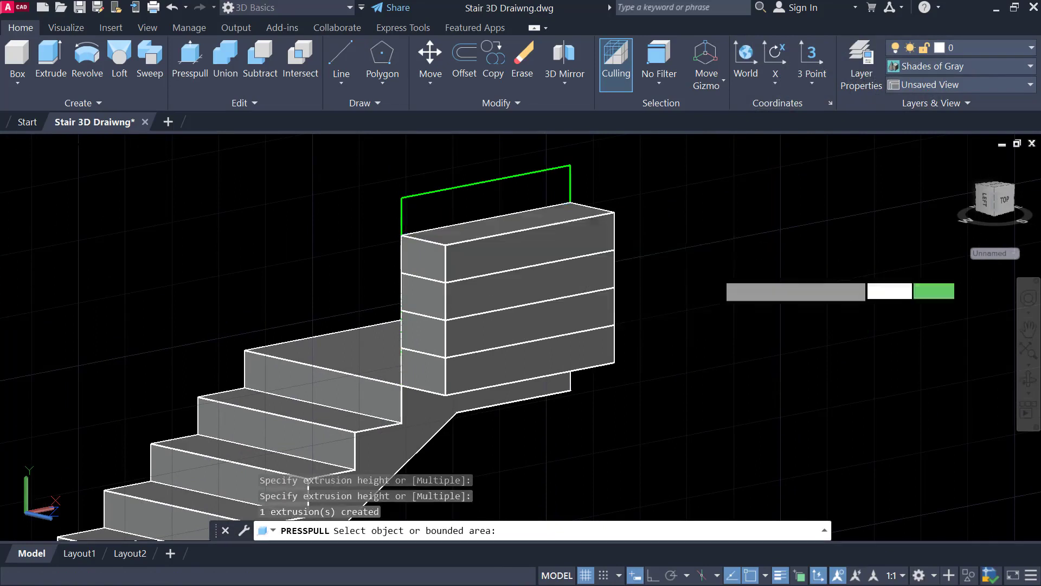
{"action": "left_click", "coordinate": [524, 191]}
{"action": "left_click", "coordinate": [711, 232]}
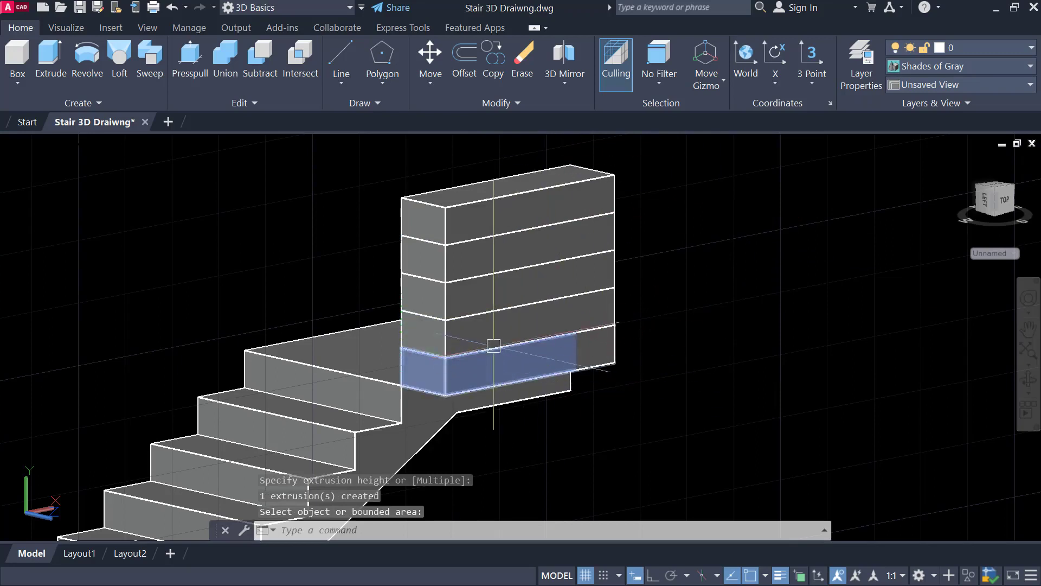
Move the second block from the bottom forward by its lower rear corner onto the lowest block's top front corner.
{"action": "scroll", "coordinate": [541, 346], "scroll_direction": "up", "scroll_amount": 2}
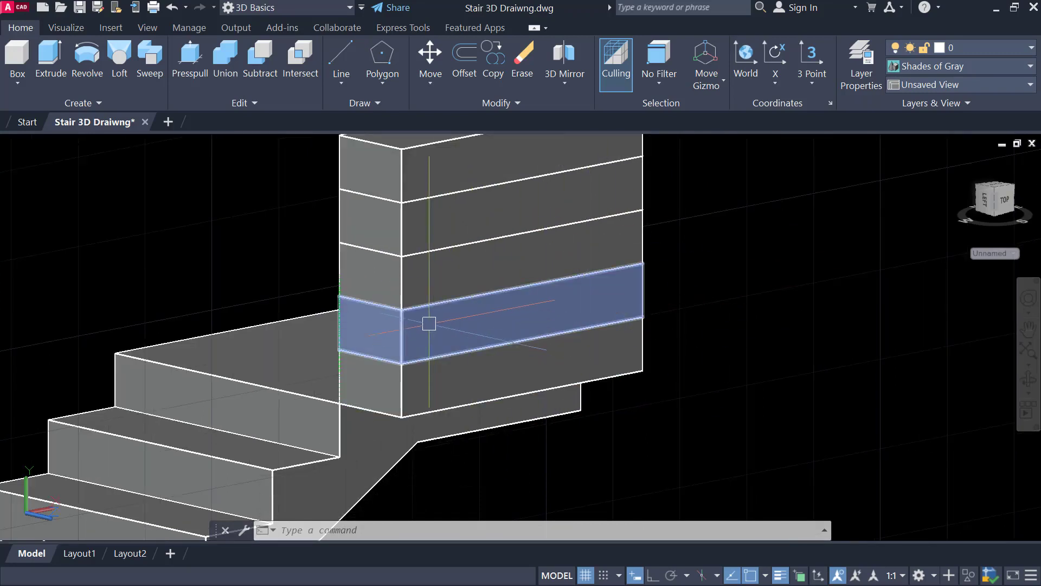
{"action": "left_click", "coordinate": [429, 324]}
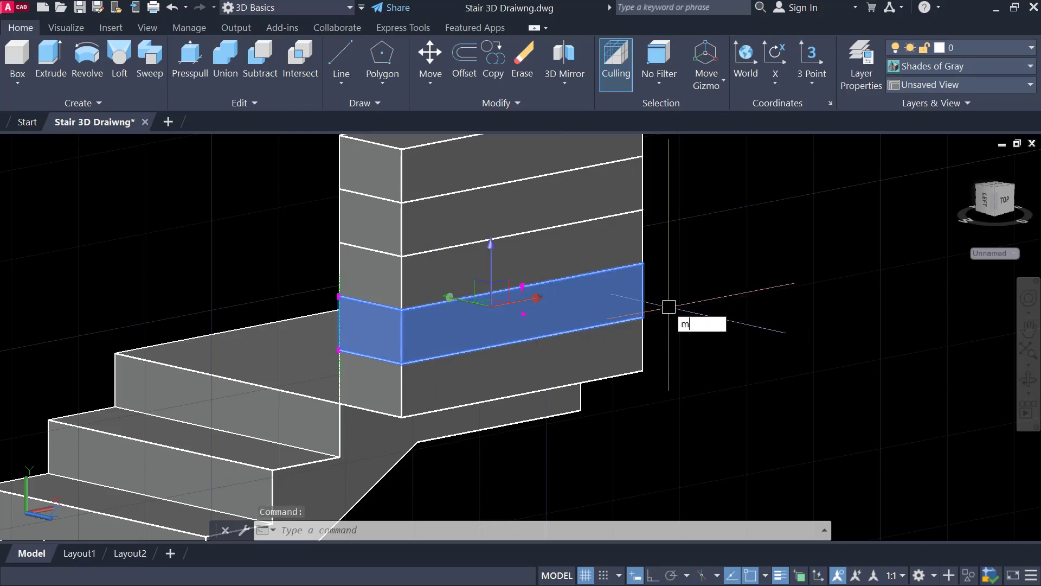
{"action": "key", "text": "Return"}
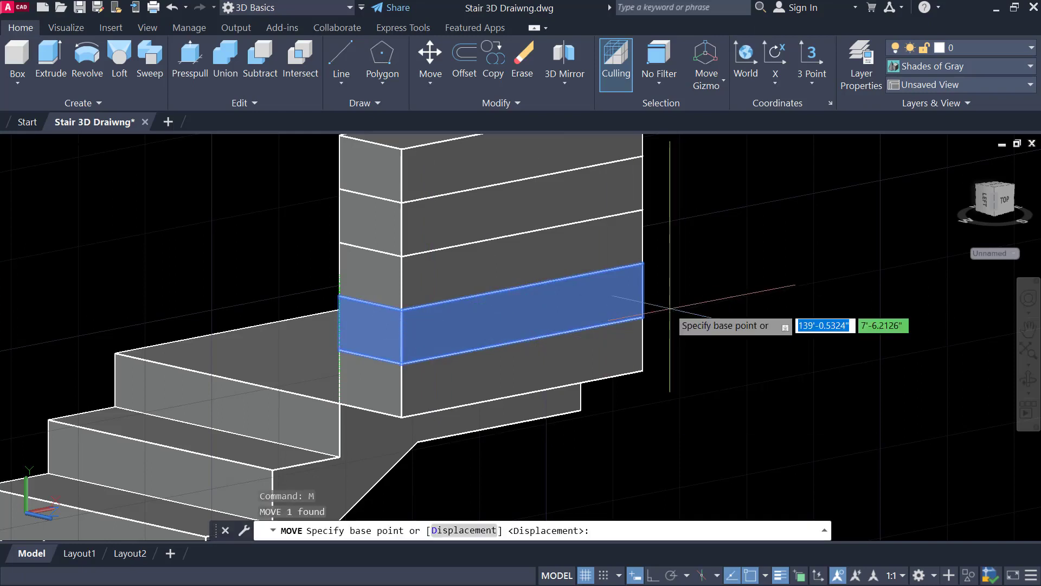
{"action": "left_click", "coordinate": [339, 350]}
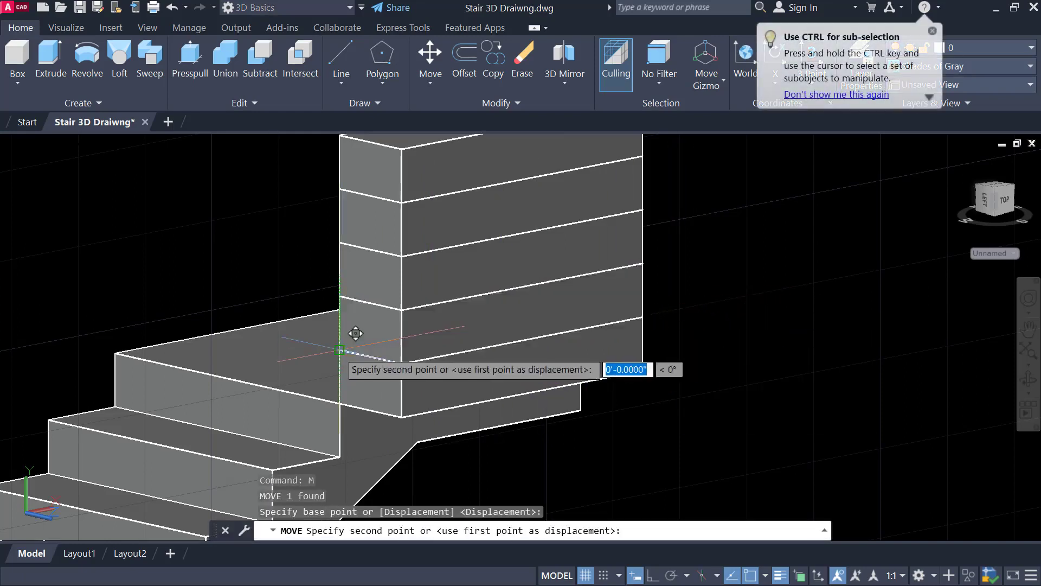
{"action": "left_click", "coordinate": [418, 347]}
Move the third block by its lower rear corner onto the second block's top front corner.
{"action": "left_click", "coordinate": [393, 273]}
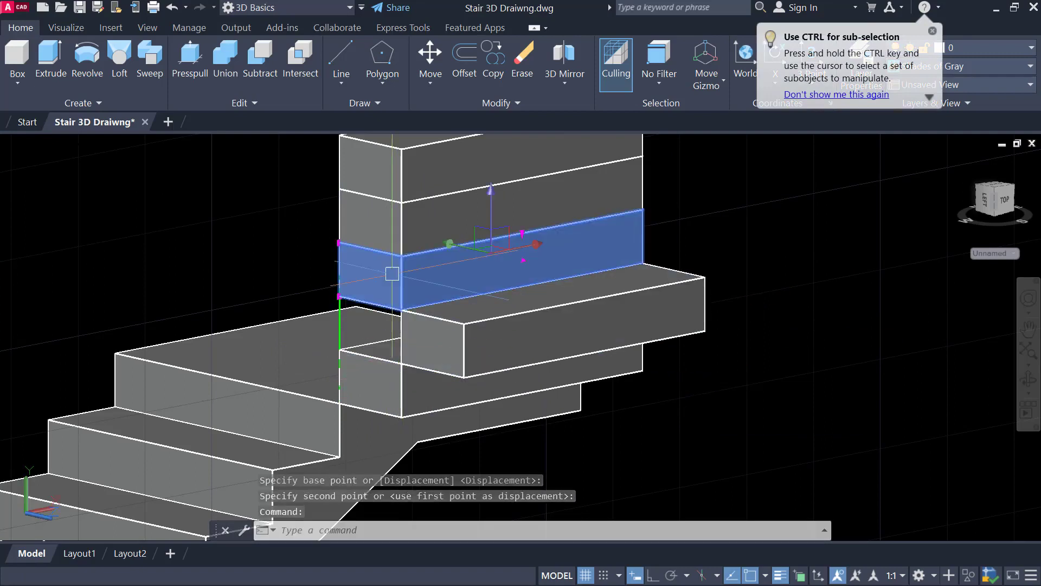
{"action": "type", "text": "m"}
{"action": "key", "text": "Return"}
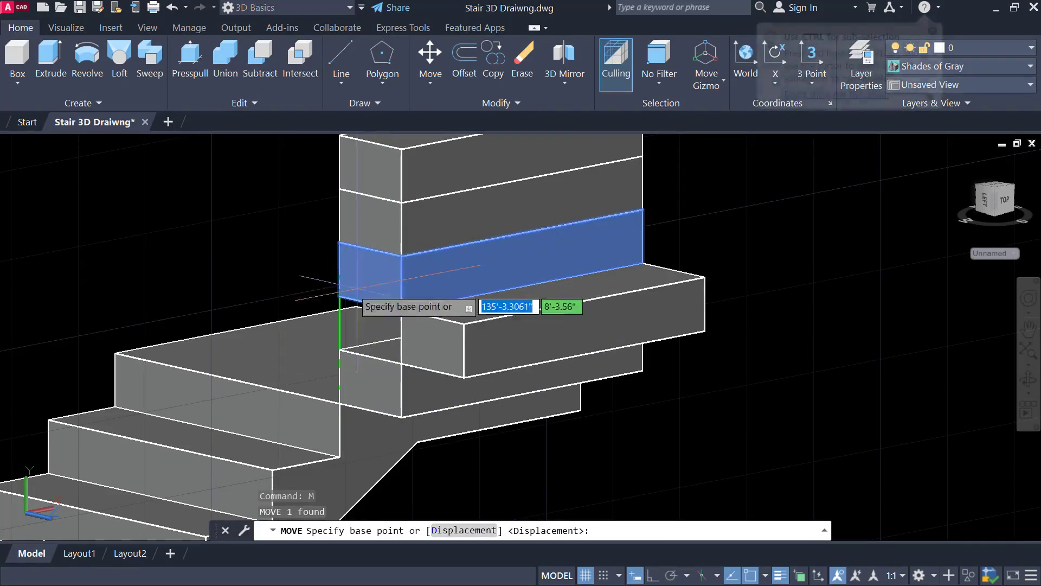
{"action": "left_click", "coordinate": [340, 297]}
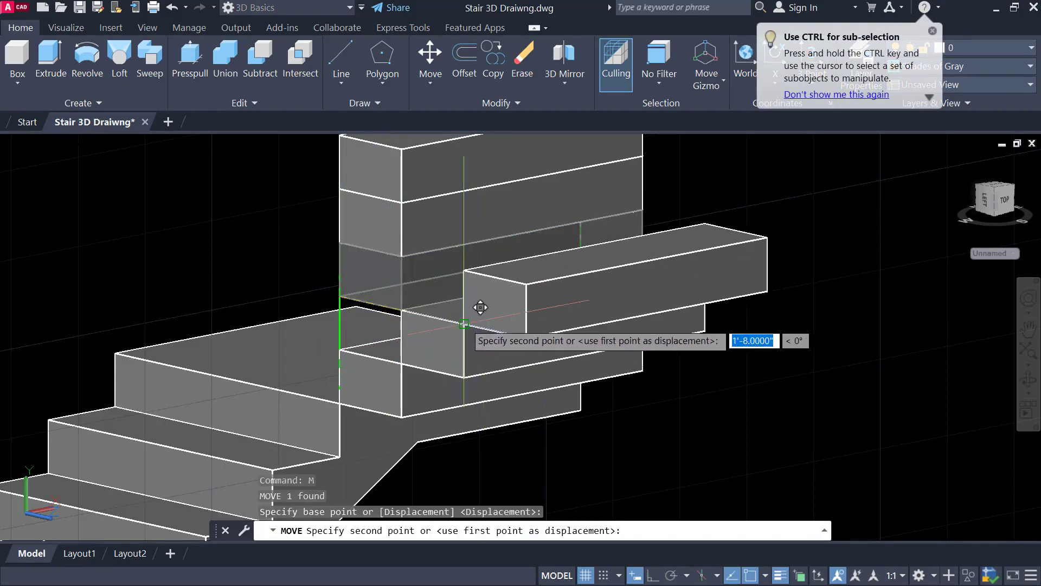
{"action": "left_click", "coordinate": [466, 324]}
Move the fourth block by its lower rear corner onto the third block's top front corner.
{"action": "middle_click_drag", "start_coordinate": [479, 249], "coordinate": [481, 307]}
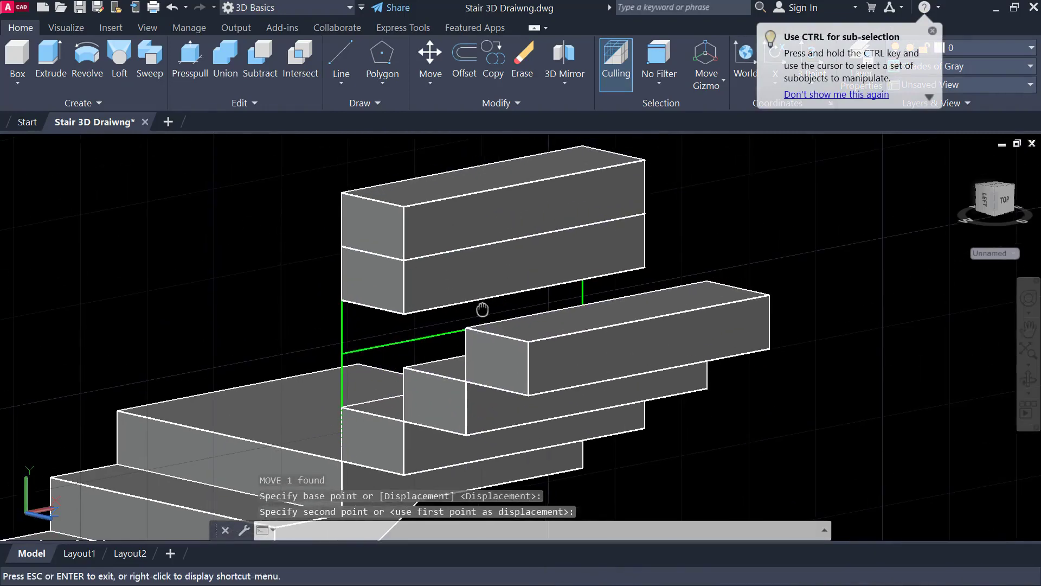
{"action": "left_click", "coordinate": [434, 283]}
{"action": "type", "text": "m"}
{"action": "key", "text": "Return"}
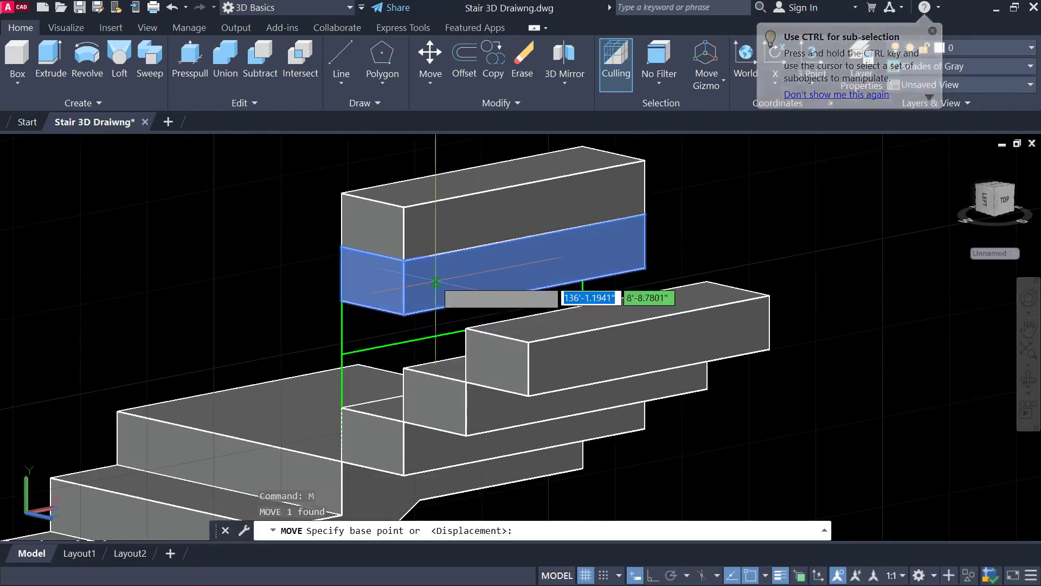
{"action": "left_click", "coordinate": [341, 301]}
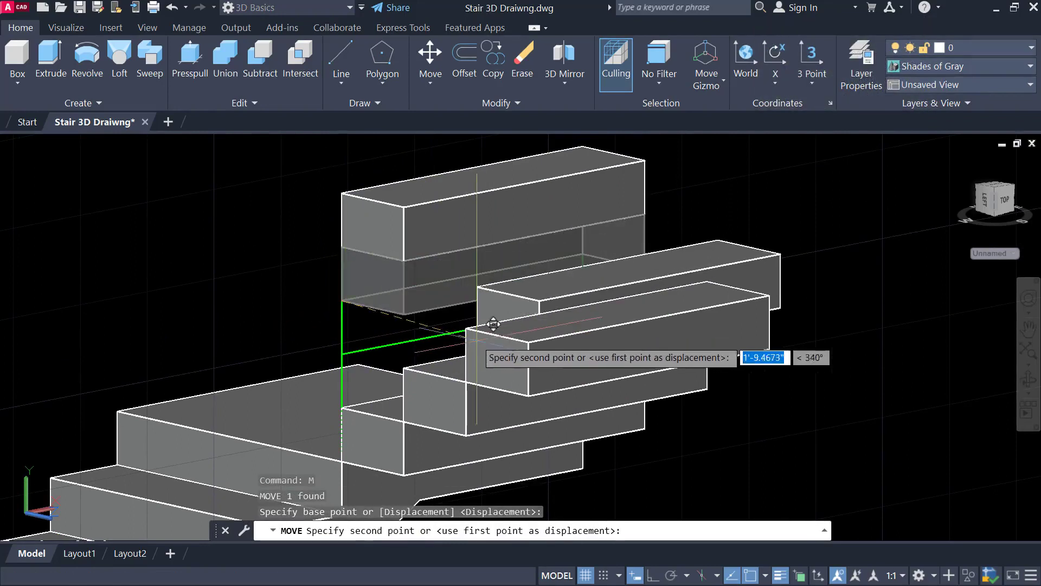
{"action": "left_click", "coordinate": [541, 325]}
Move the topmost block by its lower rear corner onto the fourth block's top front corner.
{"action": "left_click", "coordinate": [400, 232]}
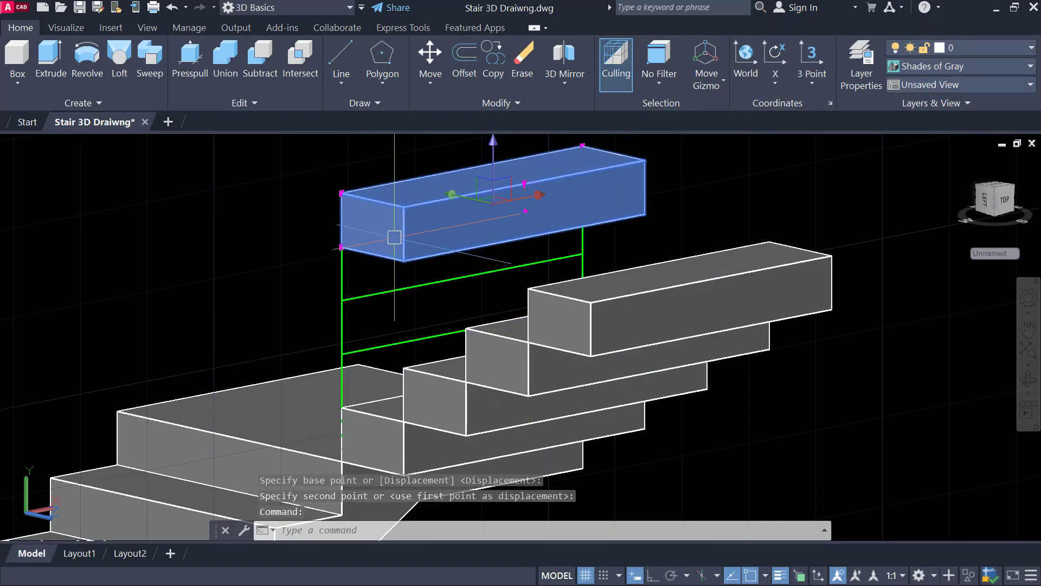
{"action": "type", "text": "m"}
{"action": "key", "text": "Return"}
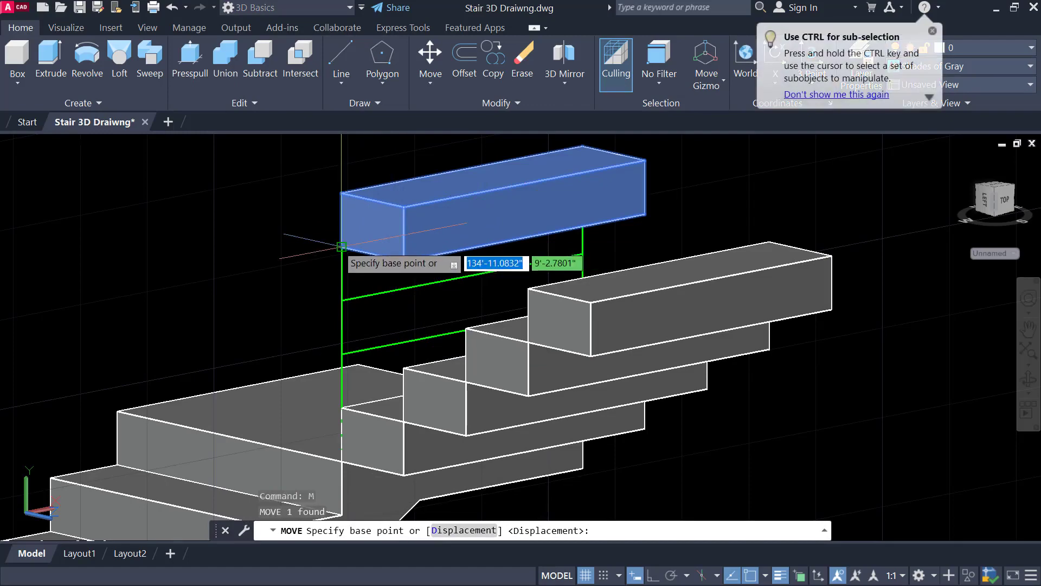
{"action": "left_click", "coordinate": [342, 247]}
{"action": "left_click", "coordinate": [602, 279]}
Presspull the front face of the fourth step of the upper flight out to align with the top step's front face.
{"action": "scroll", "coordinate": [543, 204], "scroll_direction": "down", "scroll_amount": 3}
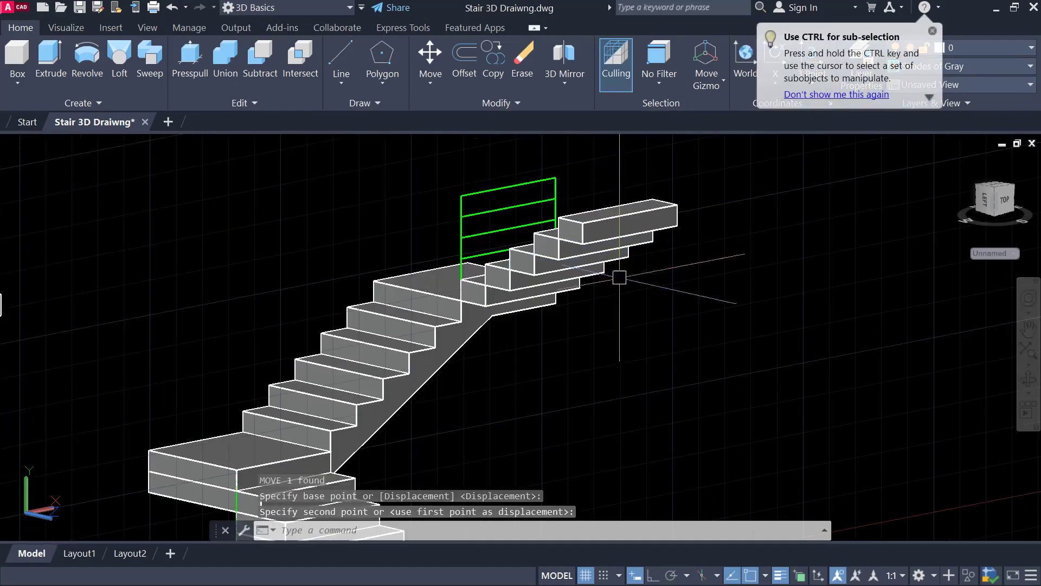
{"action": "middle_click_drag", "start_coordinate": [620, 277], "coordinate": [676, 288], "text": "shift"}
{"action": "scroll", "coordinate": [600, 246], "scroll_direction": "up", "scroll_amount": 4}
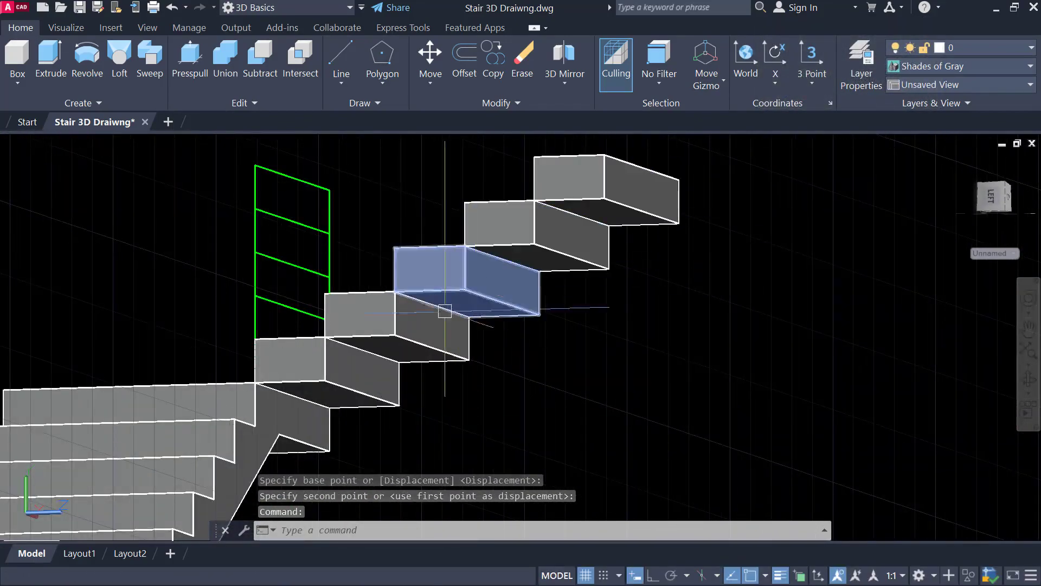
{"action": "scroll", "coordinate": [596, 303], "scroll_direction": "down", "scroll_amount": 3}
{"action": "middle_click_drag", "start_coordinate": [558, 272], "coordinate": [485, 308], "text": "shift"}
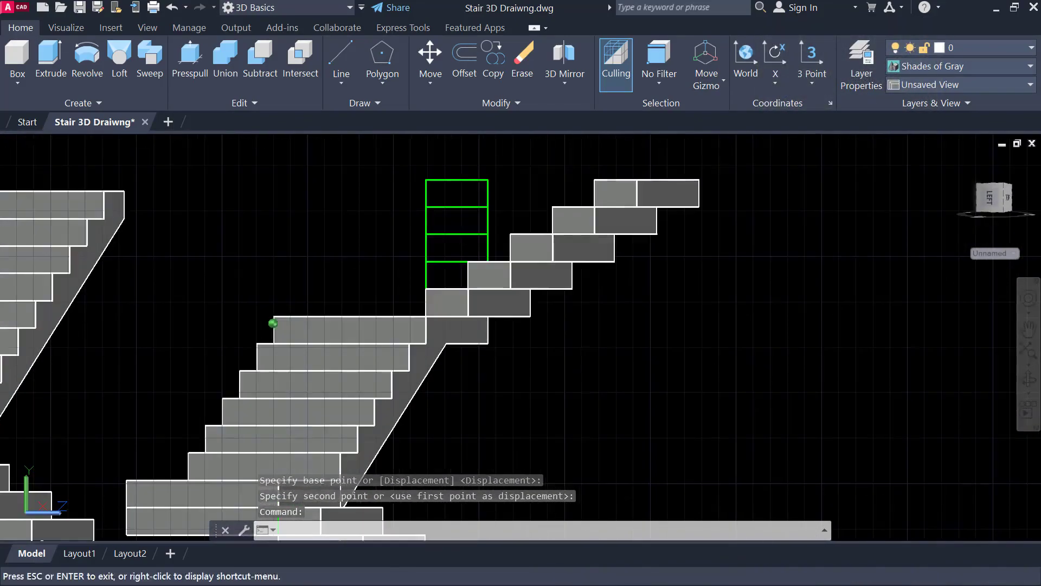
{"action": "left_click", "coordinate": [193, 71]}
{"action": "scroll", "coordinate": [663, 222], "scroll_direction": "up", "scroll_amount": 2}
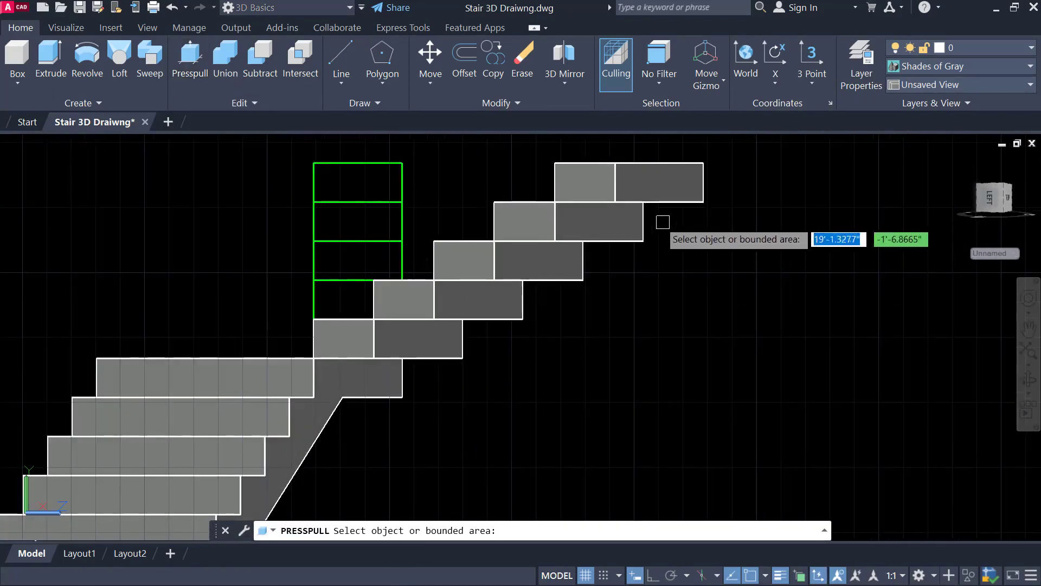
{"action": "left_click", "coordinate": [563, 218]}
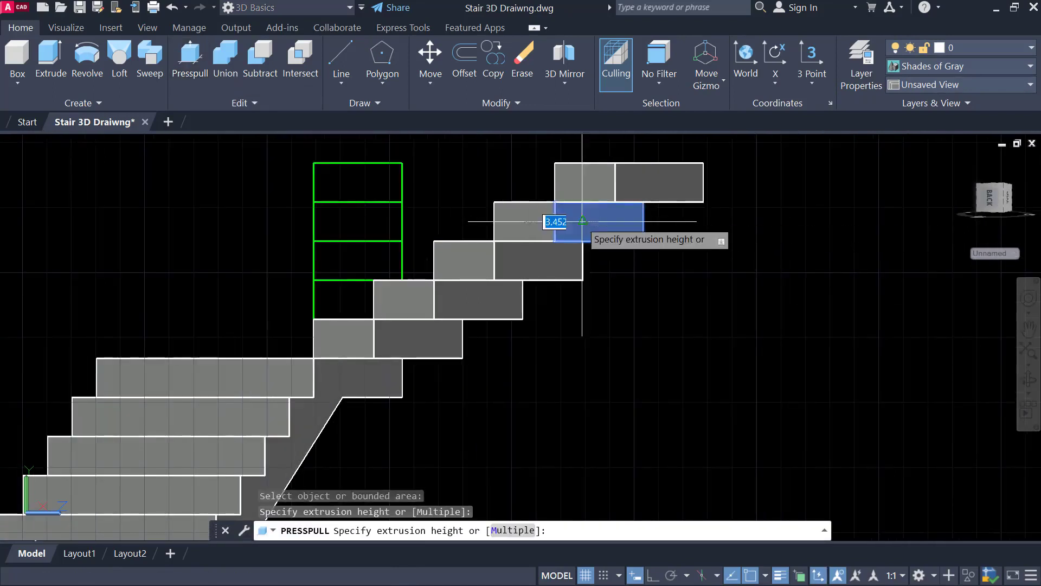
{"action": "left_click", "coordinate": [617, 202]}
Presspull the front faces of the third, second and lowest steps of the upper flight flush with the top step's front face.
{"action": "middle_click_drag", "start_coordinate": [628, 305], "coordinate": [593, 302], "text": "shift"}
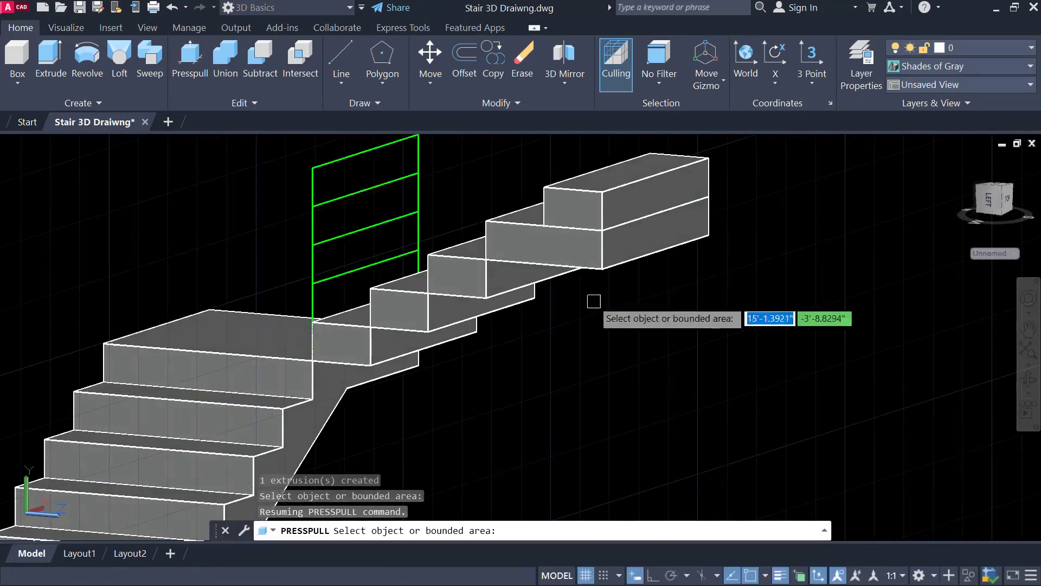
{"action": "left_click", "coordinate": [522, 271]}
{"action": "left_click", "coordinate": [600, 268]}
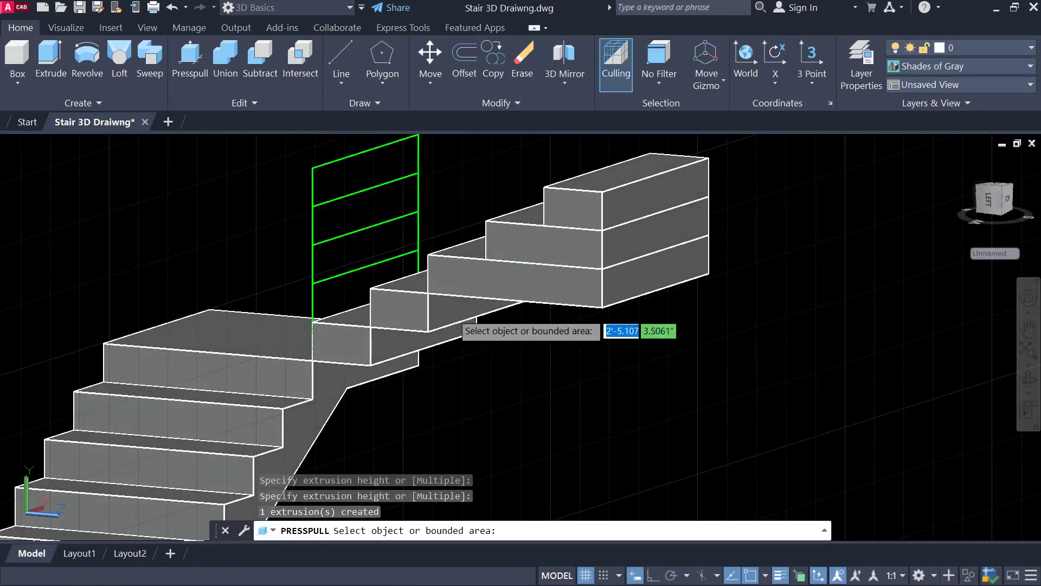
{"action": "left_click", "coordinate": [459, 317]}
{"action": "left_click", "coordinate": [593, 321]}
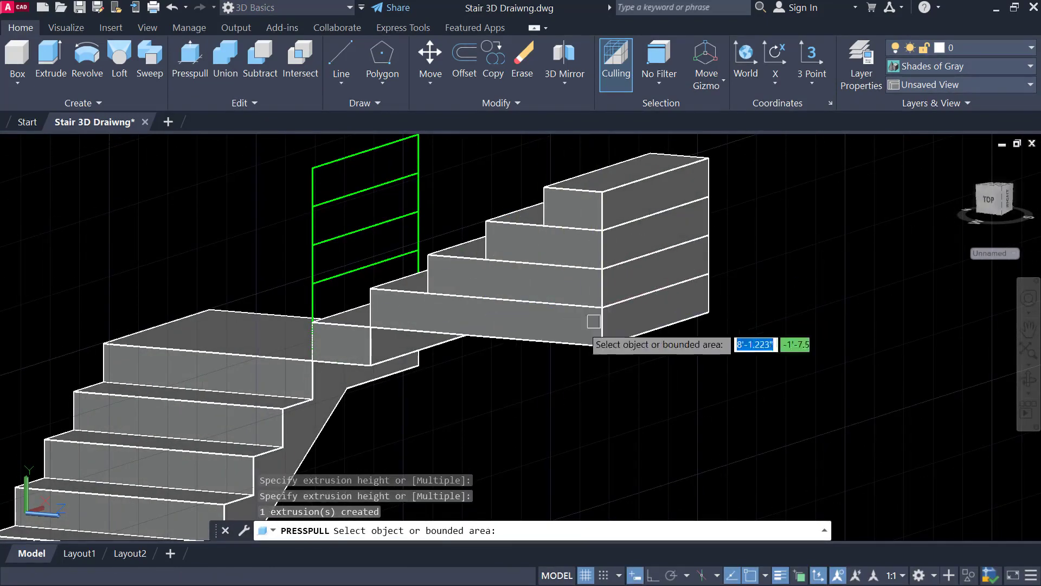
{"action": "left_click", "coordinate": [371, 344]}
{"action": "left_click", "coordinate": [602, 345]}
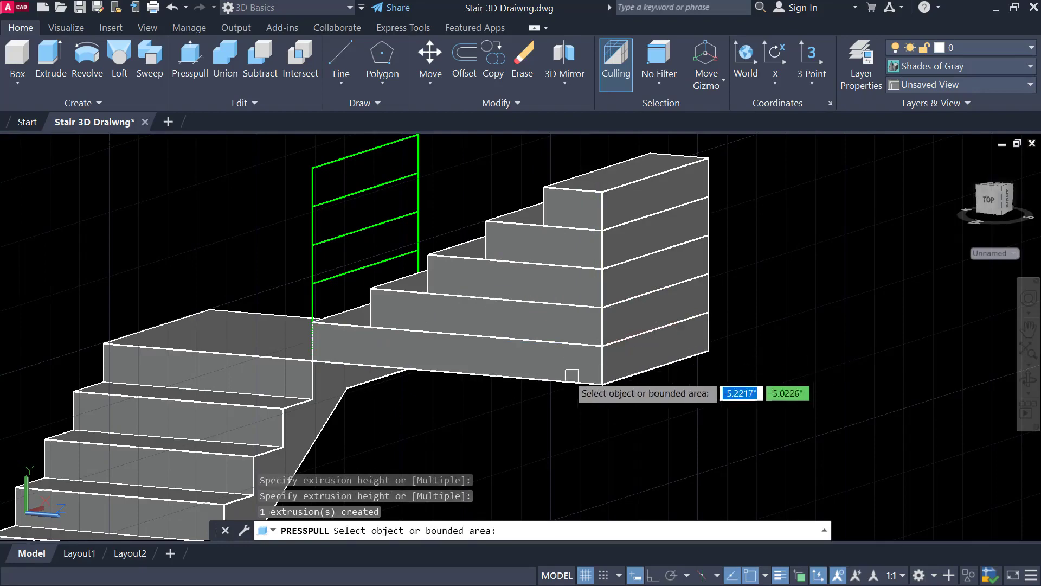
{"action": "middle_click_drag", "start_coordinate": [465, 356], "coordinate": [391, 367], "text": "shift"}
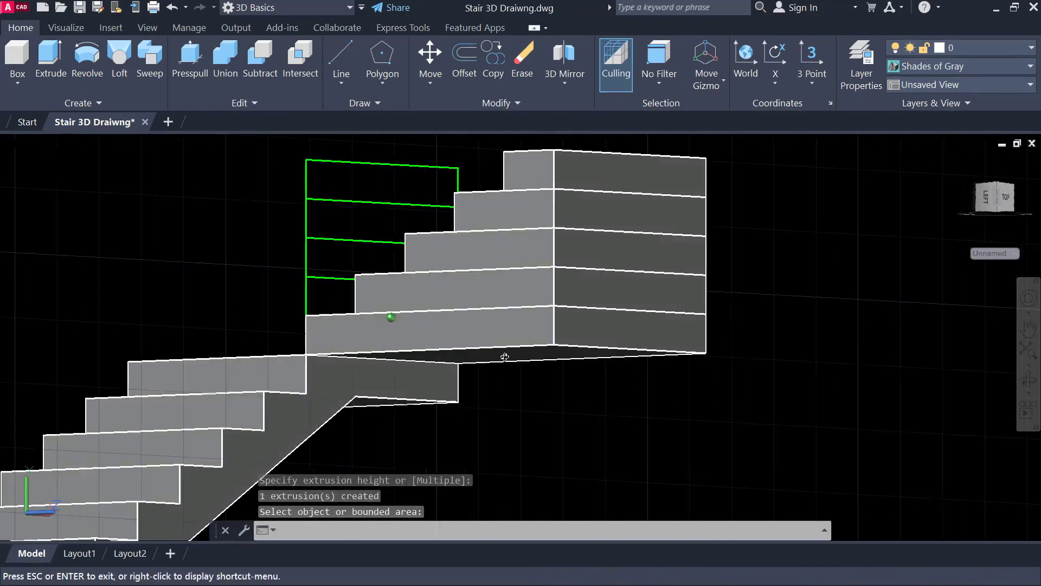
{"action": "key", "text": "Return"}
Draw a line extending the upper landing slab's bottom edge across its side face to the lower corner of the last riser.
{"action": "scroll", "coordinate": [376, 379], "scroll_direction": "up", "scroll_amount": 1}
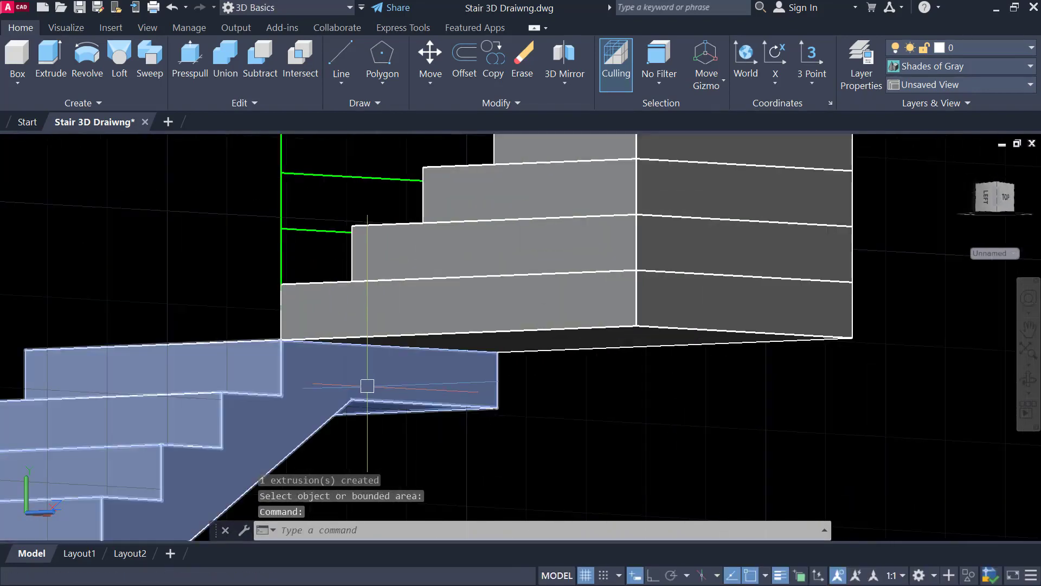
{"action": "type", "text": "l"}
{"action": "key", "text": "Return"}
{"action": "scroll", "coordinate": [363, 392], "scroll_direction": "up", "scroll_amount": 3}
{"action": "left_click", "coordinate": [344, 405]}
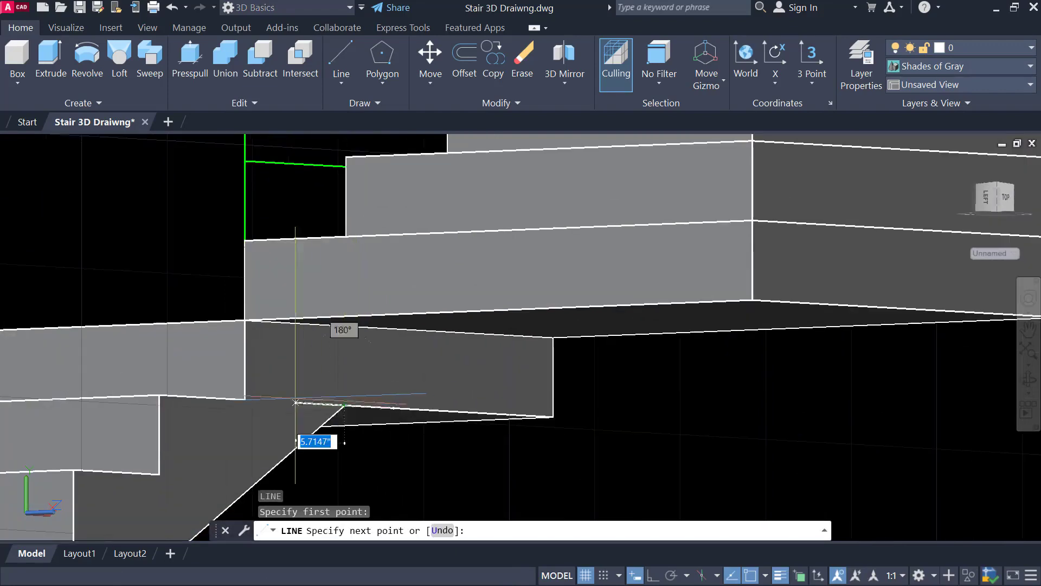
{"action": "key", "text": "Escape"}
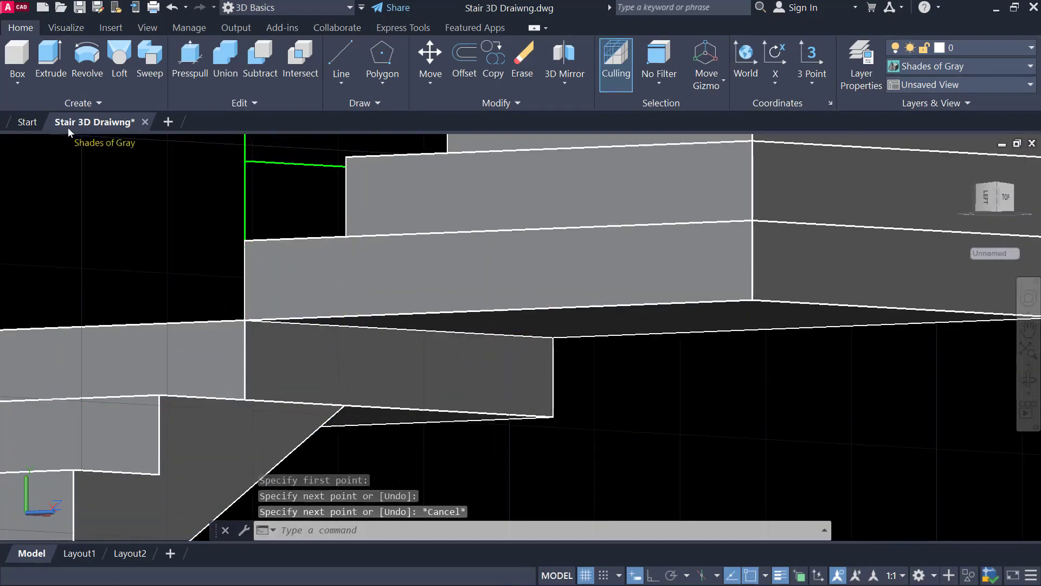
Presspull the outlined area on the upper landing slab's side out beneath the upper flight, flush with the flight's end face.
{"action": "left_click", "coordinate": [191, 61]}
{"action": "left_click", "coordinate": [340, 348]}
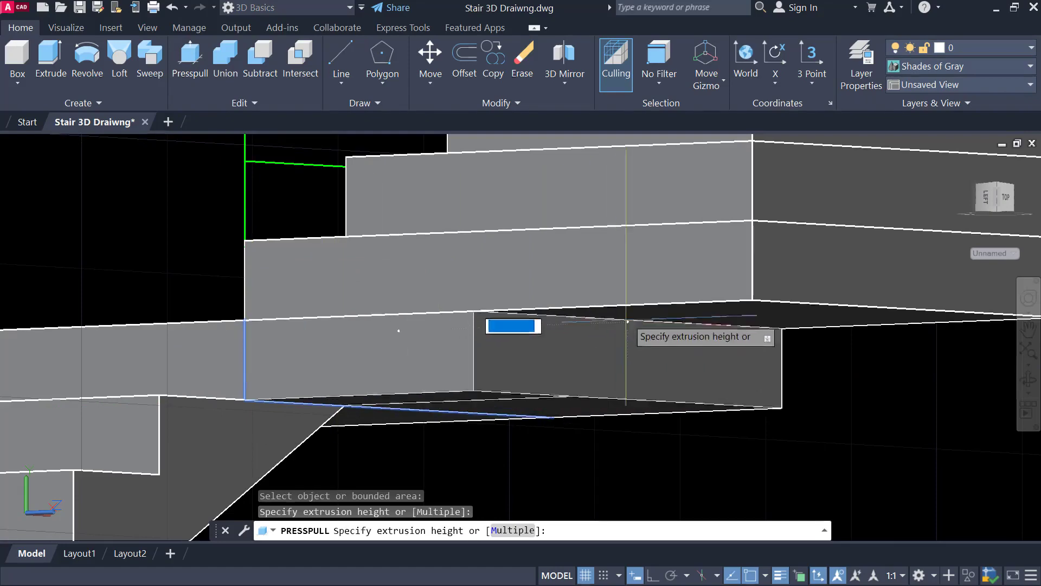
{"action": "left_click", "coordinate": [729, 302]}
{"action": "scroll", "coordinate": [548, 314], "scroll_direction": "down", "scroll_amount": 6}
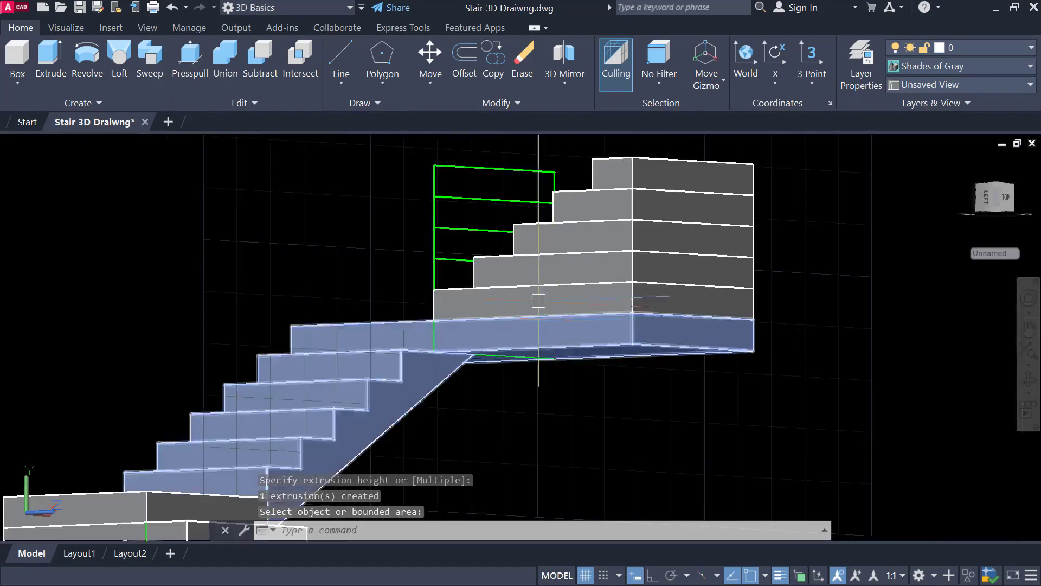
{"action": "middle_click_drag", "start_coordinate": [527, 293], "coordinate": [546, 304], "text": "shift"}
{"action": "key", "text": "Return"}
Union the upper flight's step blocks with the landing and the flight below it into one solid.
{"action": "scroll", "coordinate": [499, 228], "scroll_direction": "up", "scroll_amount": 6}
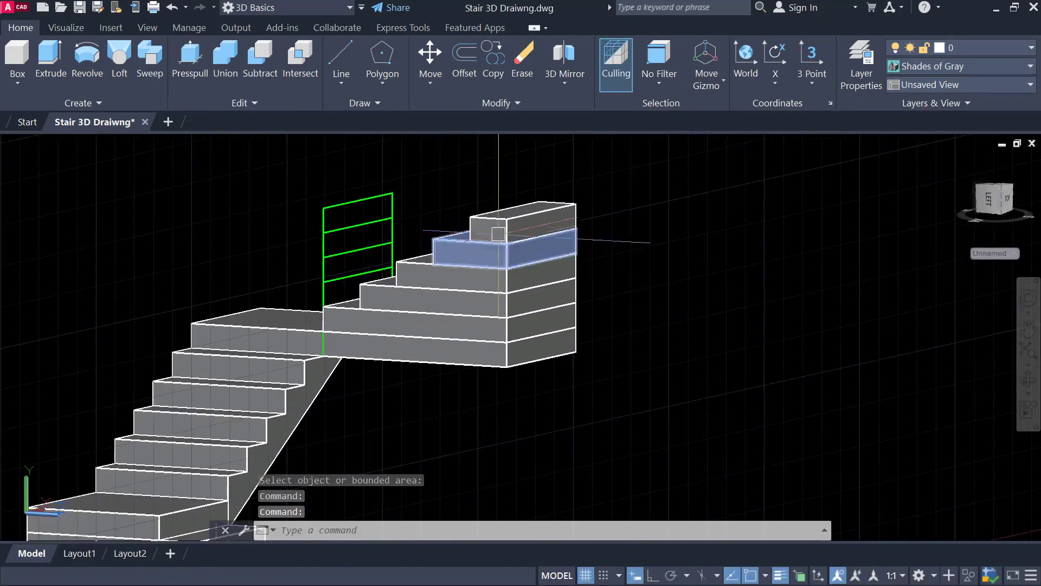
{"action": "scroll", "coordinate": [456, 318], "scroll_direction": "up", "scroll_amount": 2}
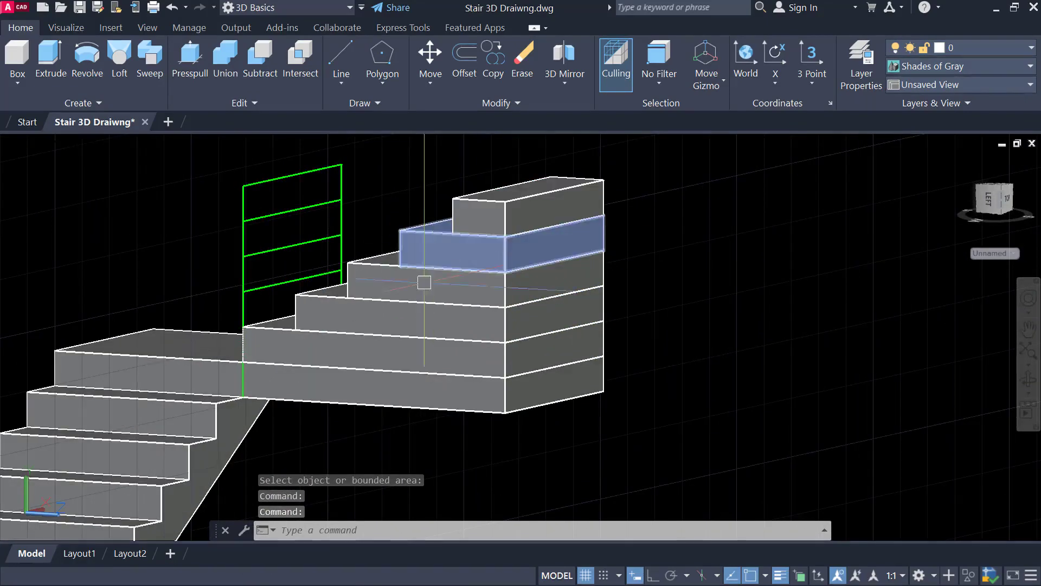
{"action": "left_click", "coordinate": [232, 56]}
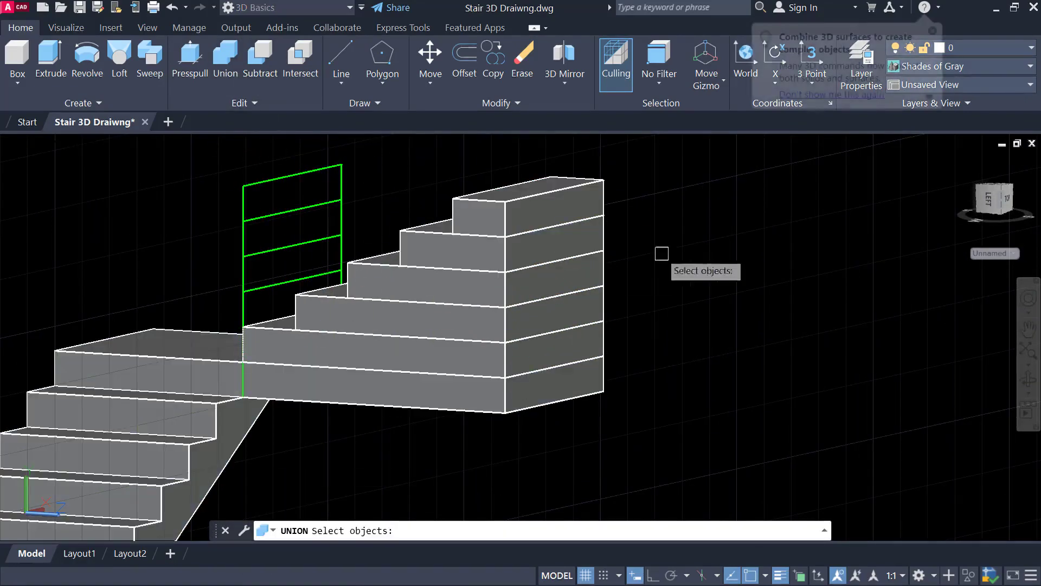
{"action": "left_click", "coordinate": [660, 174]}
{"action": "left_click", "coordinate": [191, 431]}
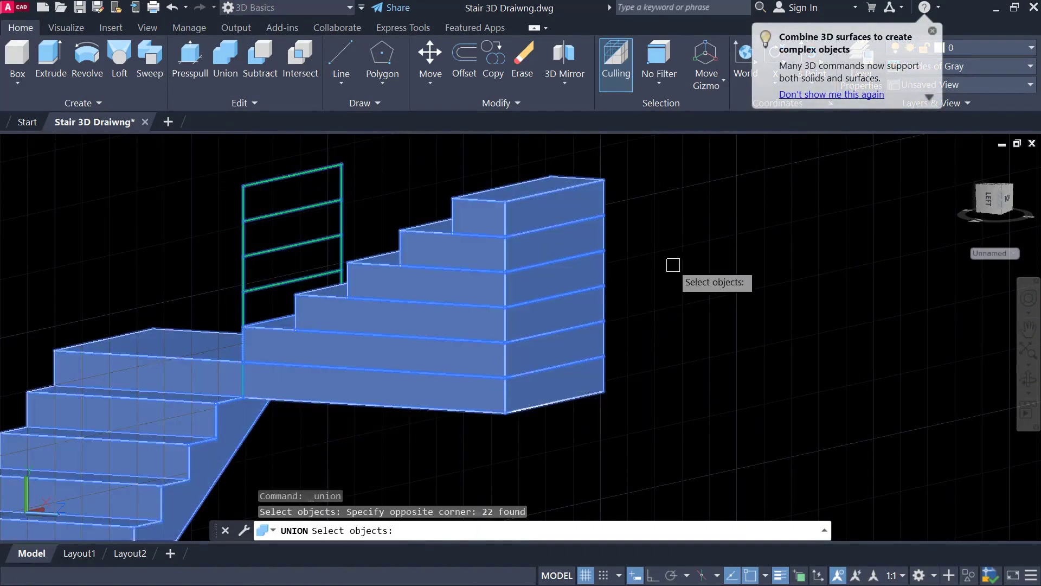
{"action": "key", "text": "Return"}
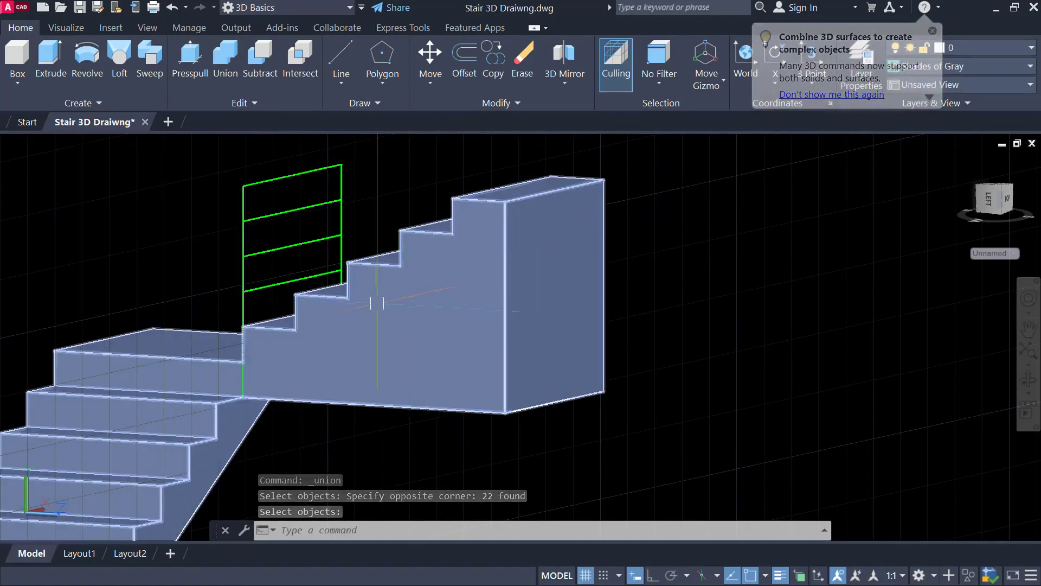
Draw a sloping line on the upper flight's side face from the lowest inner step corner to the topmost inner step corner.
{"action": "scroll", "coordinate": [339, 300], "scroll_direction": "up", "scroll_amount": 2}
{"action": "type", "text": "L"}
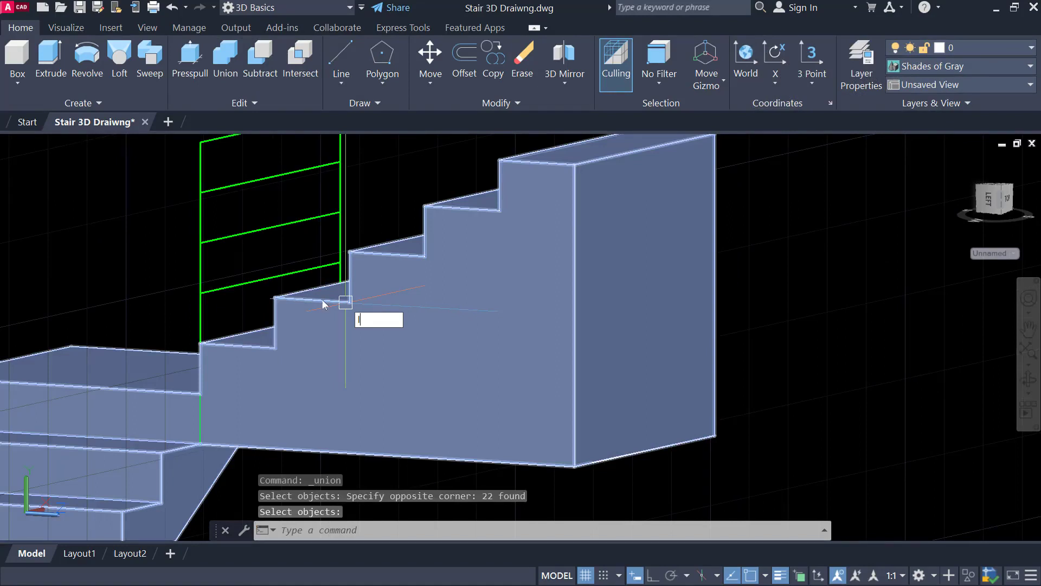
{"action": "key", "text": "Return"}
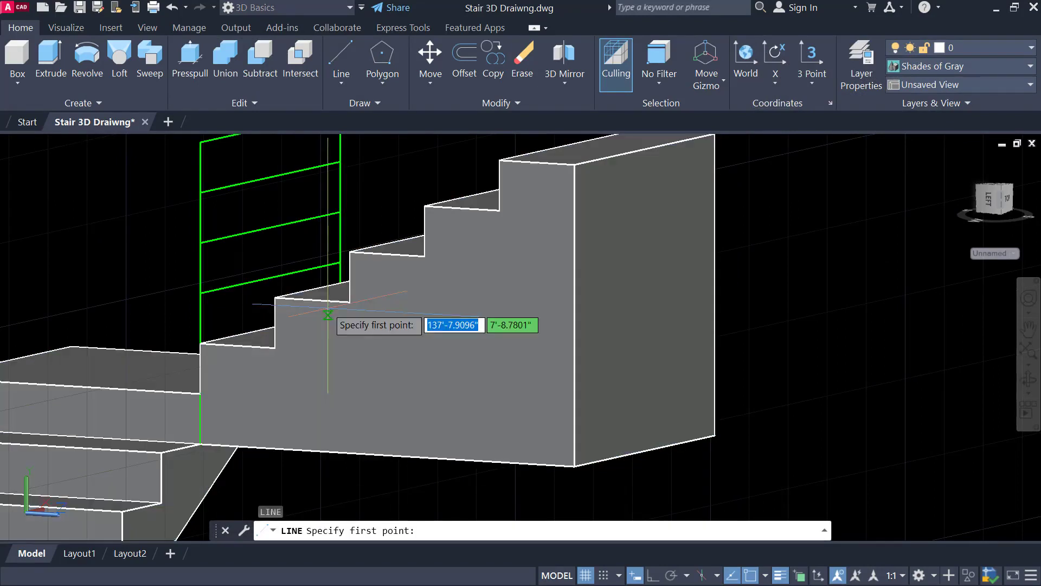
{"action": "left_click", "coordinate": [275, 348]}
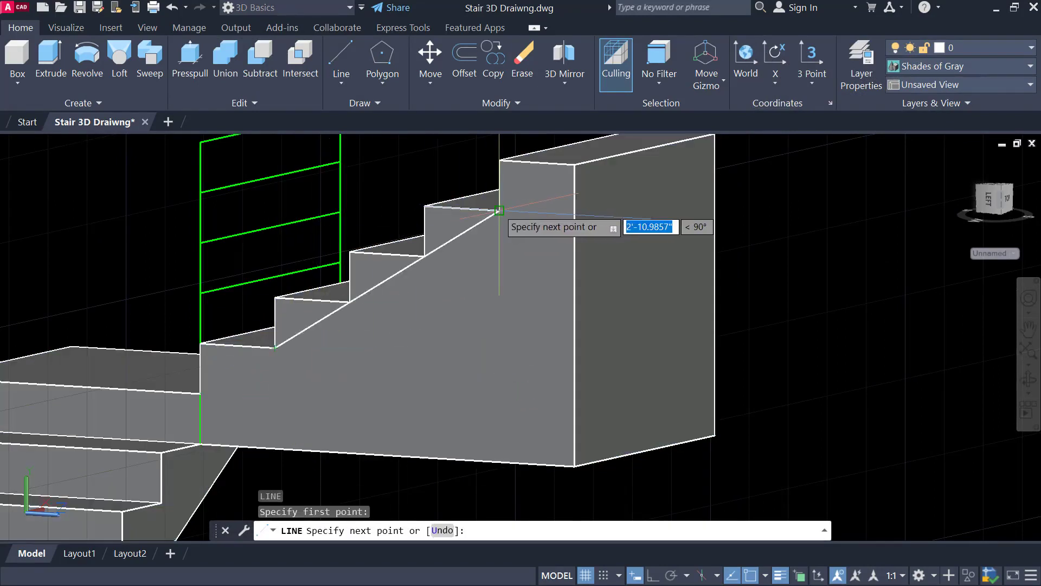
{"action": "key", "text": "Escape"}
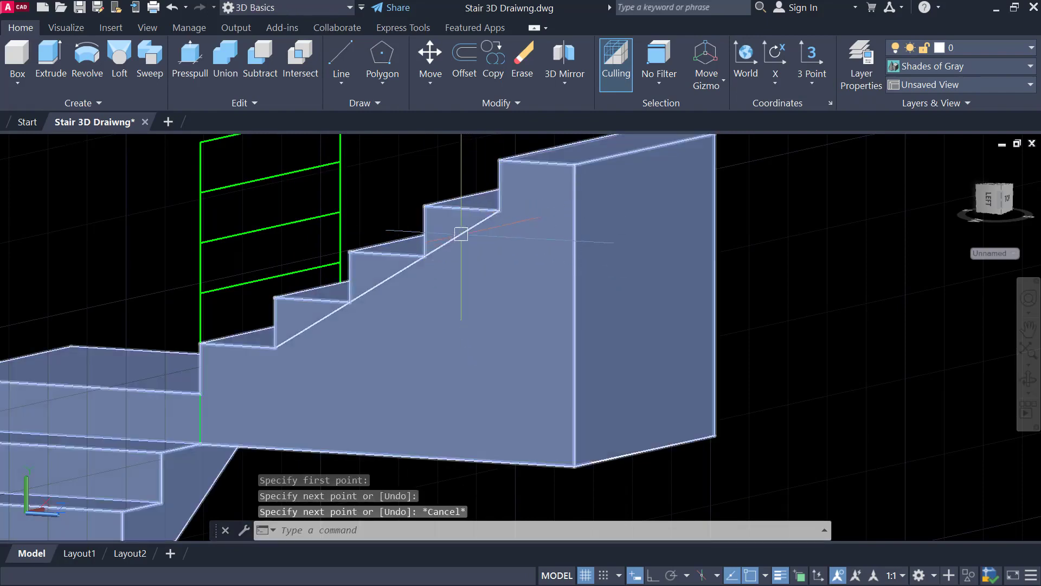
{"action": "left_click", "coordinate": [461, 234]}
{"action": "key", "text": "Escape"}
{"action": "left_click", "coordinate": [456, 236]}
{"action": "key", "text": "Escape"}
{"action": "left_click", "coordinate": [387, 281]}
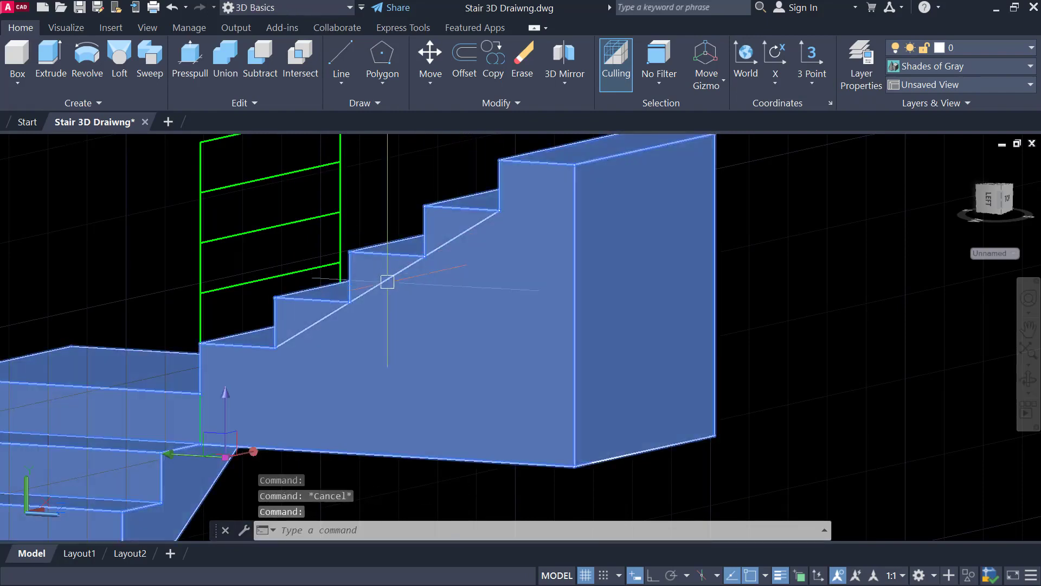
{"action": "scroll", "coordinate": [379, 279], "scroll_direction": "up", "scroll_amount": 3}
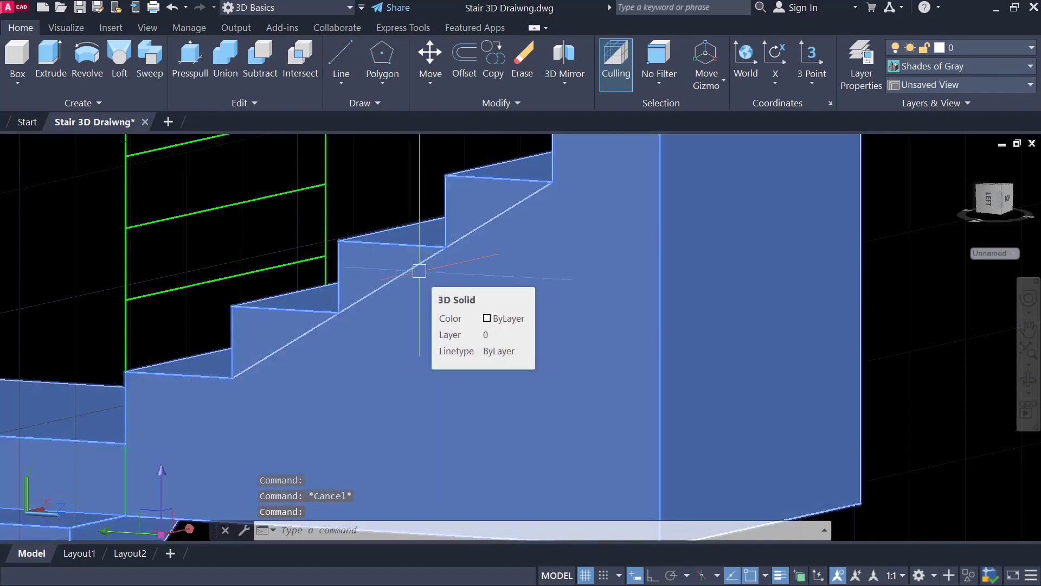
{"action": "key", "text": "Escape"}
{"action": "left_click", "coordinate": [537, 258]}
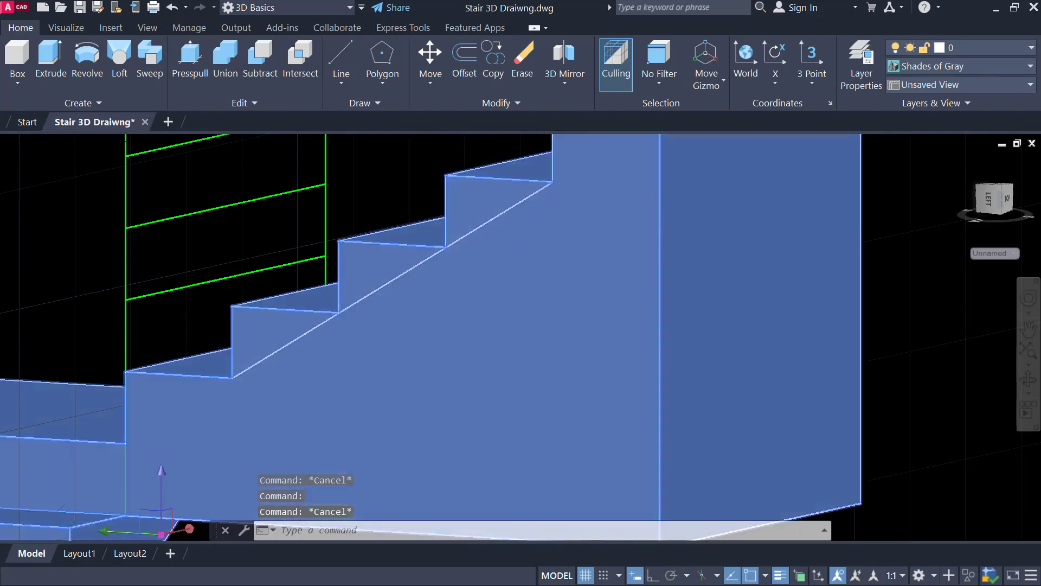
{"action": "key", "text": "Escape"}
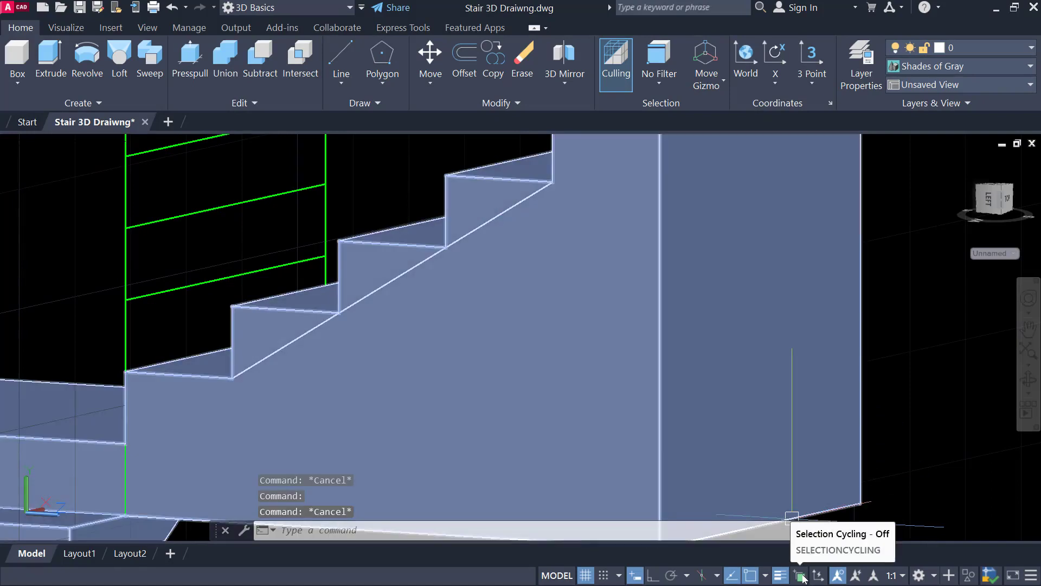
Turn on selection cycling and shift the sloping line on the upper flight's side straight down by 6".
{"action": "left_click", "coordinate": [1031, 575]}
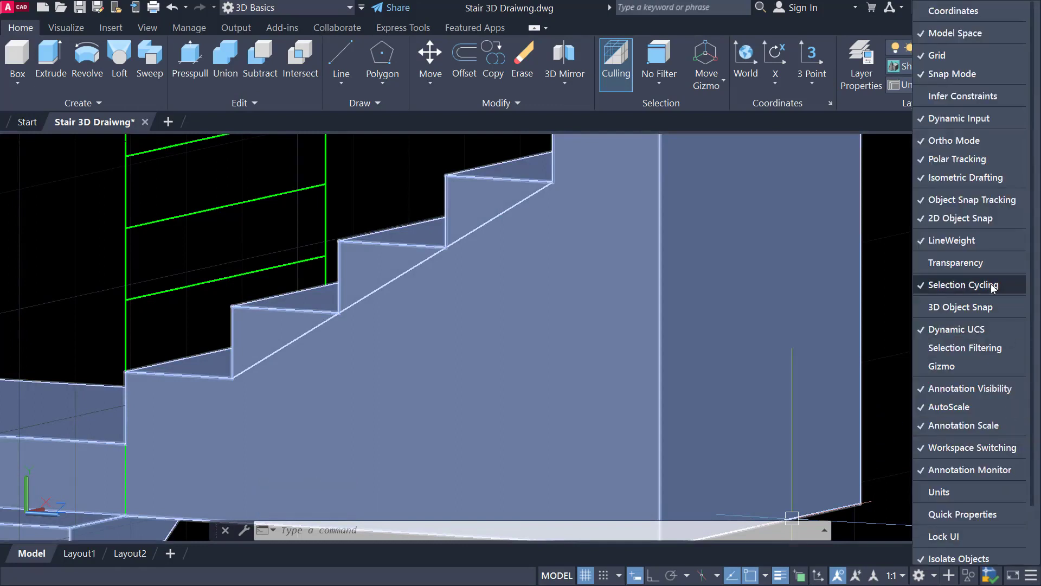
{"action": "left_click", "coordinate": [800, 577]}
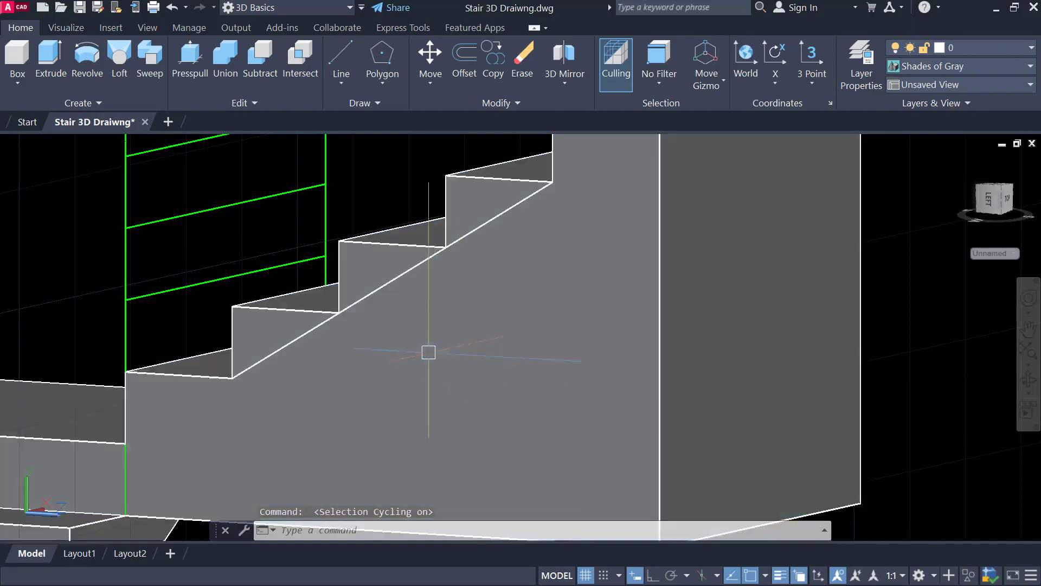
{"action": "left_click", "coordinate": [400, 275]}
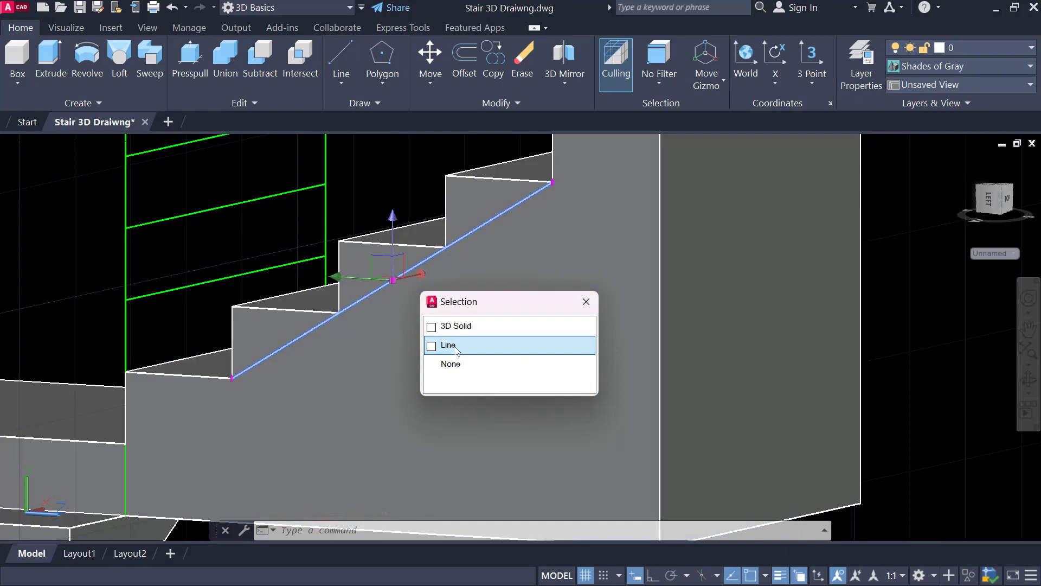
{"action": "left_click", "coordinate": [454, 346]}
{"action": "middle_click_drag", "start_coordinate": [465, 341], "coordinate": [547, 301]}
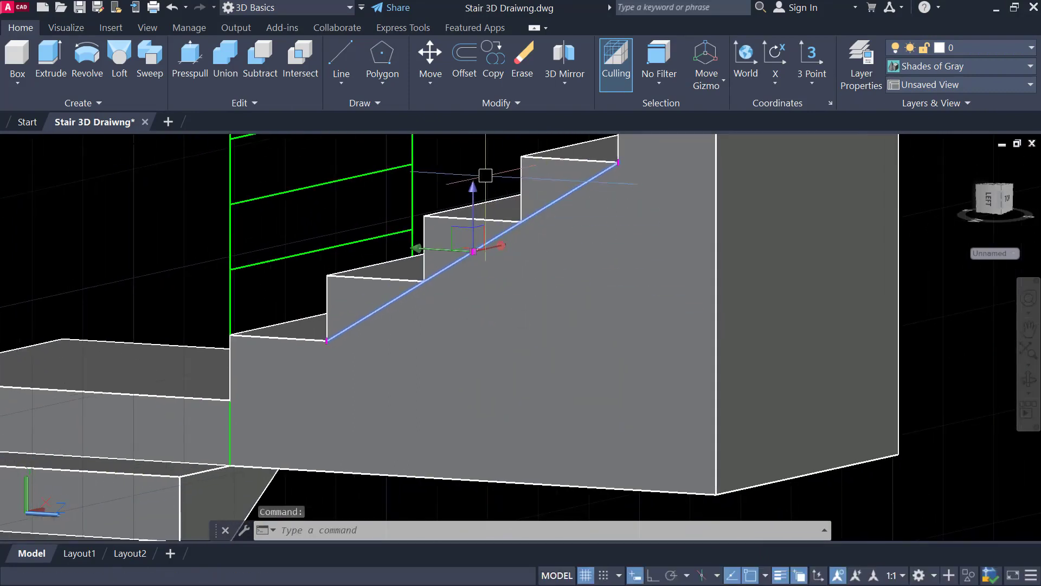
{"action": "left_click", "coordinate": [473, 251]}
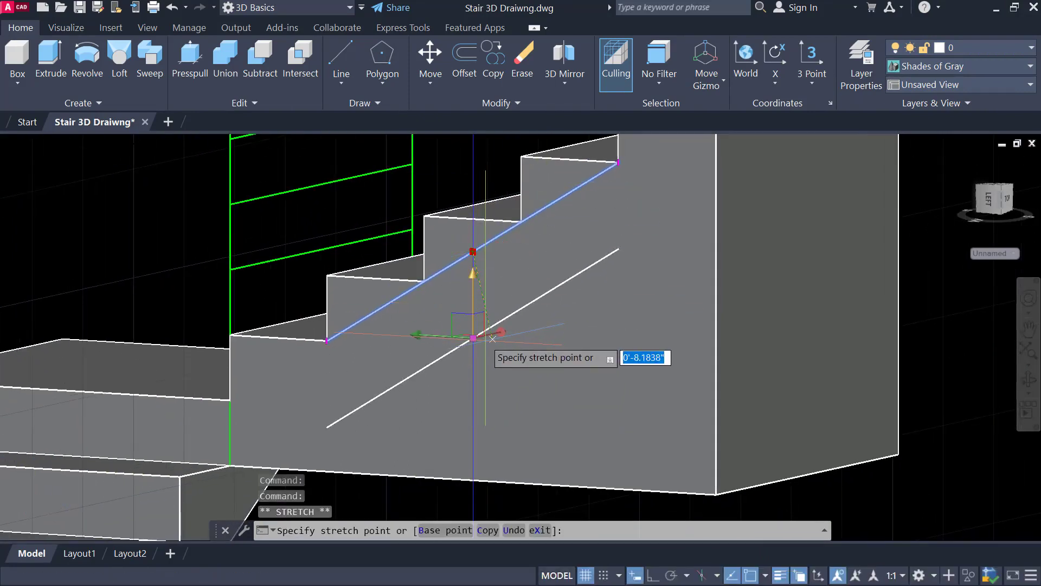
{"action": "key", "text": "Return"}
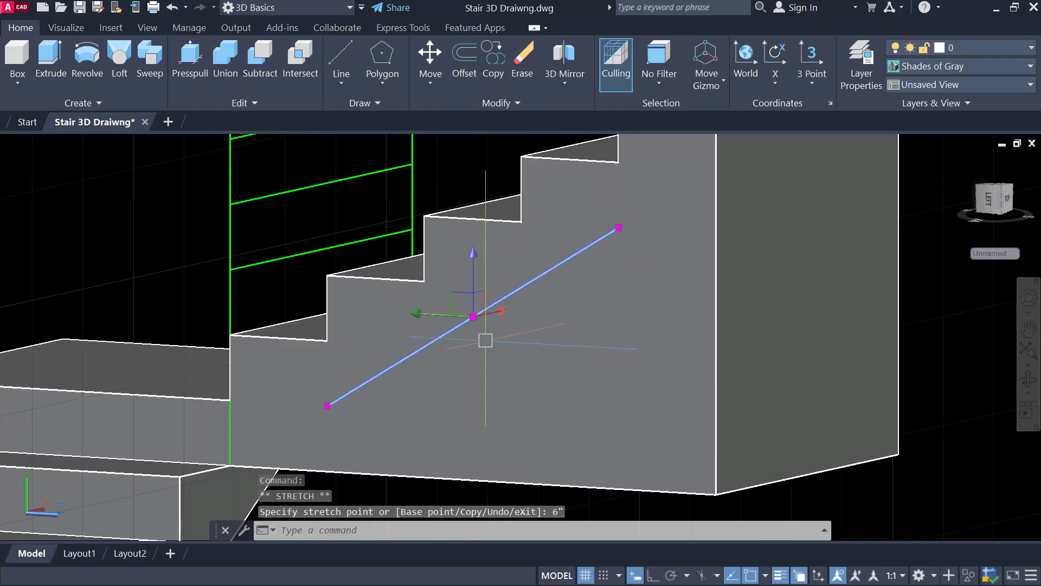
{"action": "key", "text": "Escape"}
Extend both ends of the sloping line to the upper flight's far vertical edge and the landing's lower corner.
{"action": "middle_click_drag", "start_coordinate": [606, 304], "coordinate": [612, 348]}
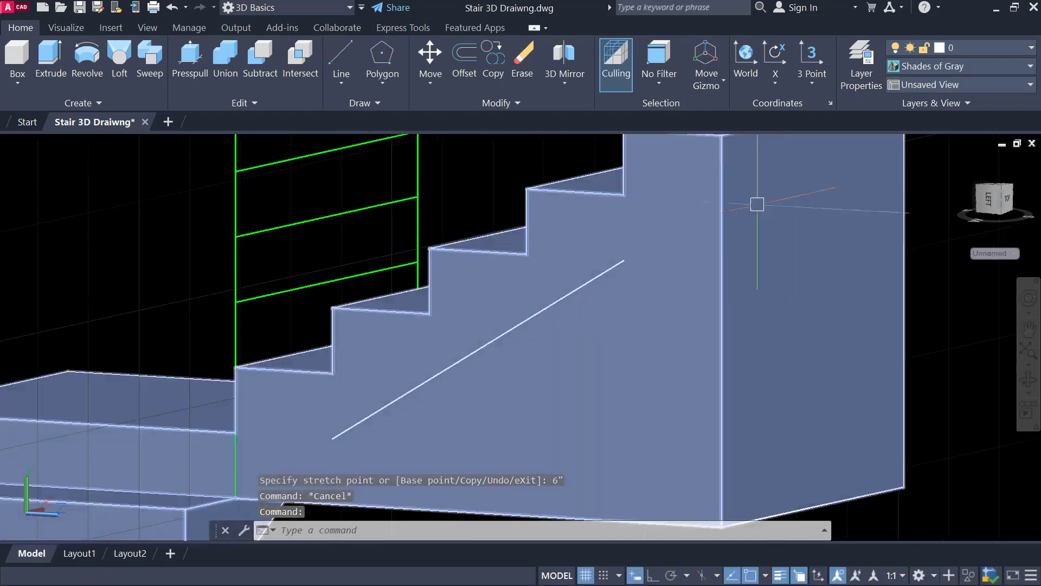
{"action": "type", "text": "Ex"}
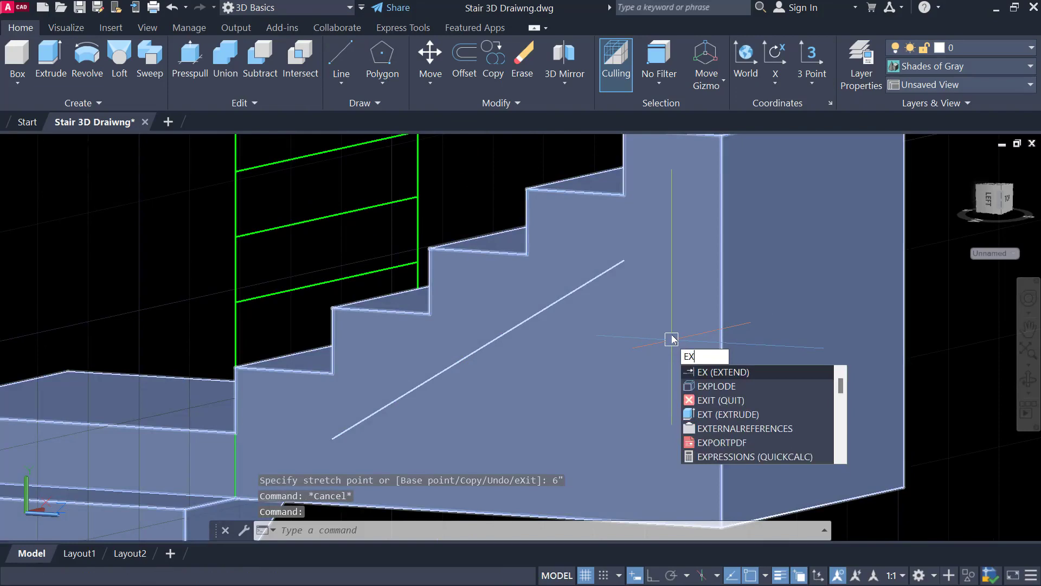
{"action": "key", "text": "Return"}
{"action": "key", "text": "Return"}
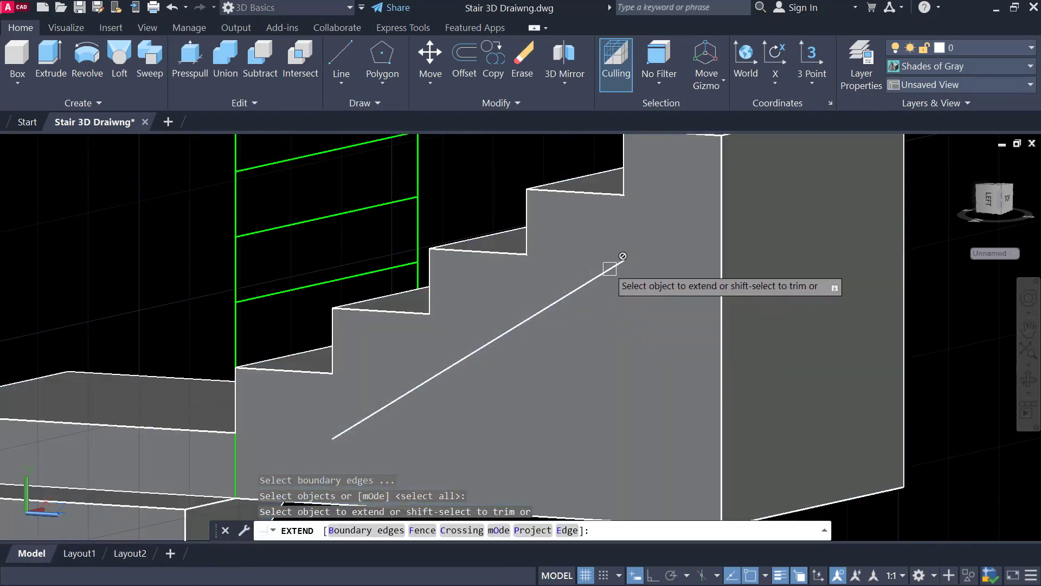
{"action": "left_click", "coordinate": [610, 268]}
{"action": "left_click", "coordinate": [654, 339]}
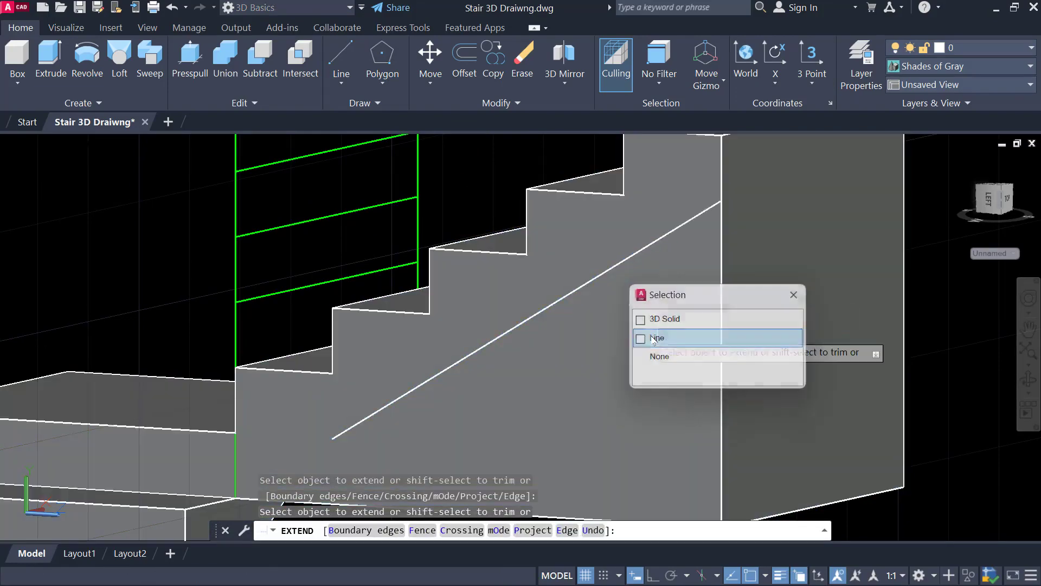
{"action": "scroll", "coordinate": [618, 347], "scroll_direction": "down", "scroll_amount": 2}
{"action": "middle_click_drag", "start_coordinate": [617, 349], "coordinate": [661, 288]}
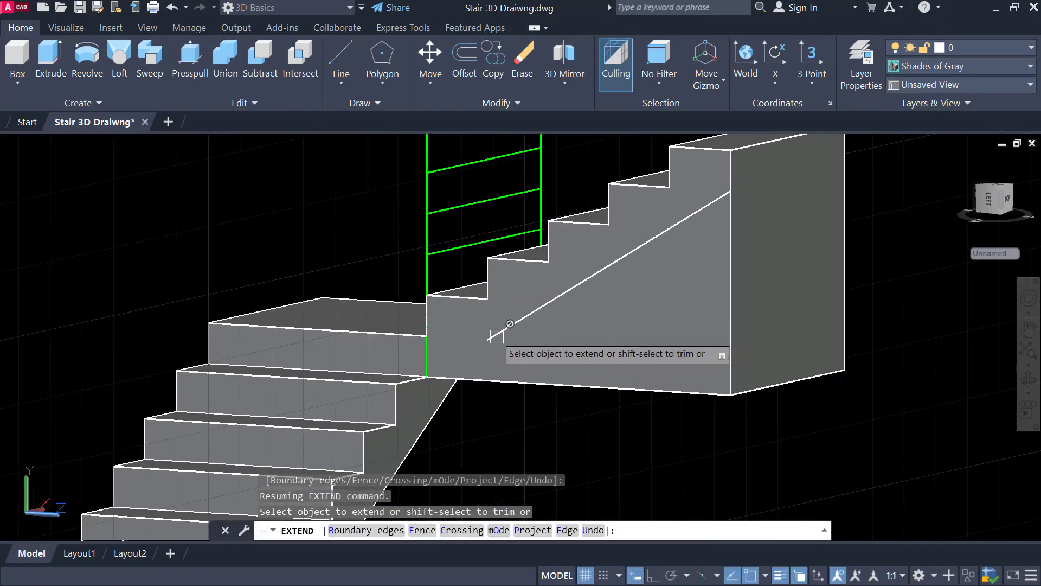
{"action": "left_click", "coordinate": [497, 336]}
{"action": "left_click", "coordinate": [531, 404]}
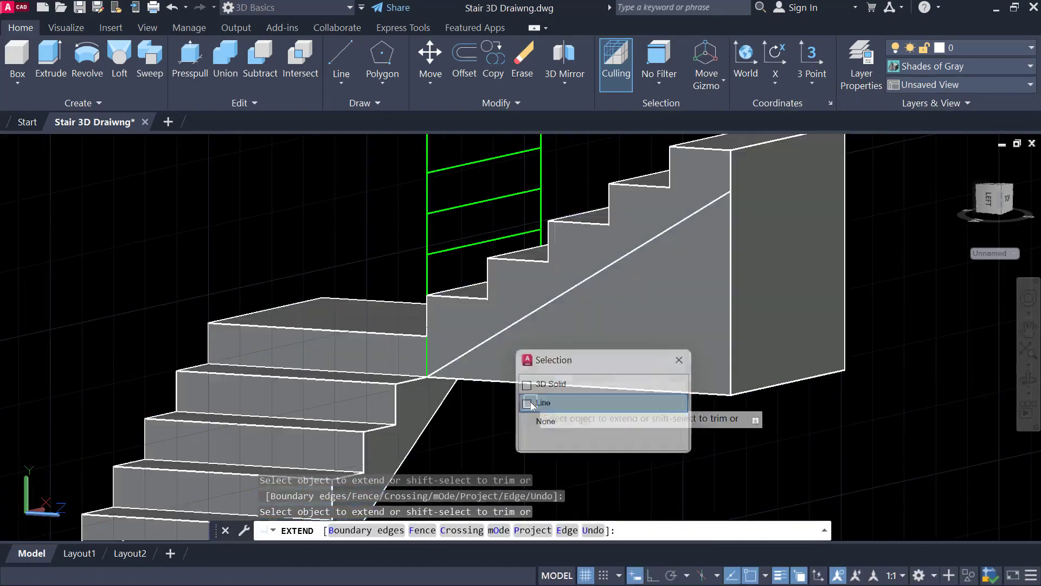
{"action": "key", "text": "Escape"}
Presspull the triangular area below the sloping line back through the full width of the upper flight to cut its underside.
{"action": "scroll", "coordinate": [528, 396], "scroll_direction": "down", "scroll_amount": 2}
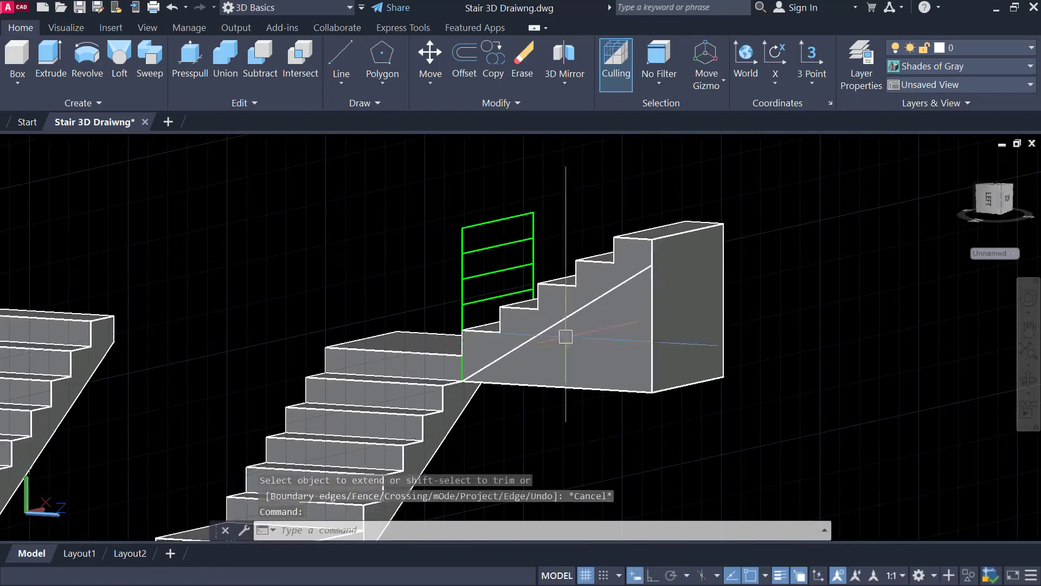
{"action": "left_click", "coordinate": [190, 65]}
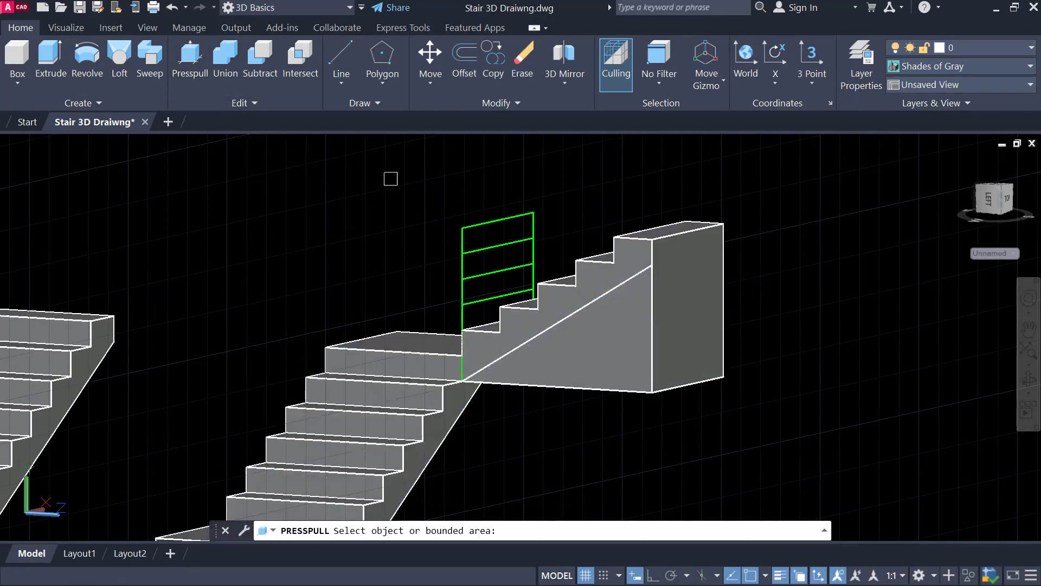
{"action": "left_click", "coordinate": [594, 346]}
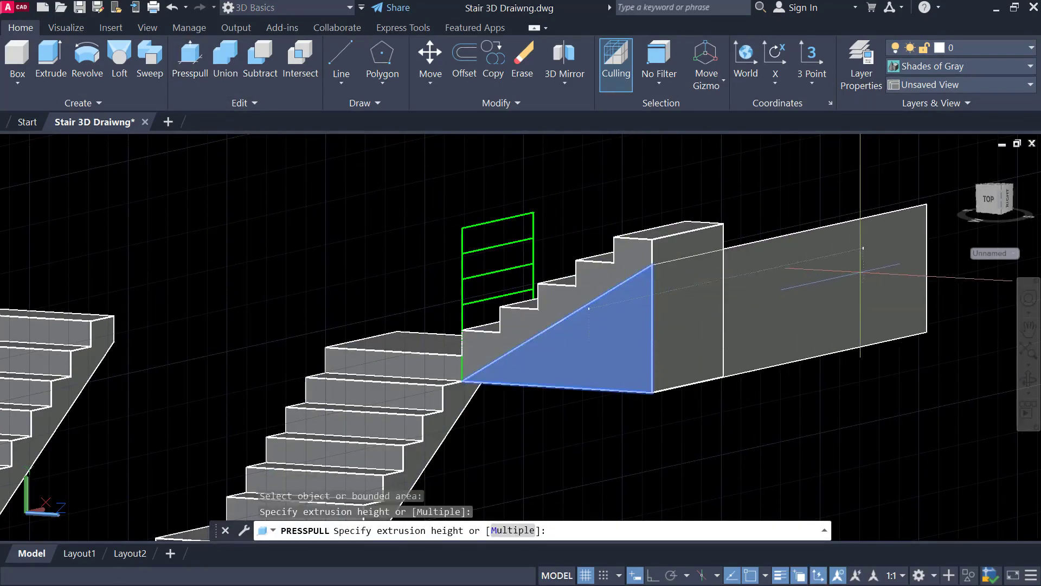
{"action": "left_click", "coordinate": [949, 315]}
{"action": "key", "text": "Return"}
{"action": "scroll", "coordinate": [727, 356], "scroll_direction": "down", "scroll_amount": 2}
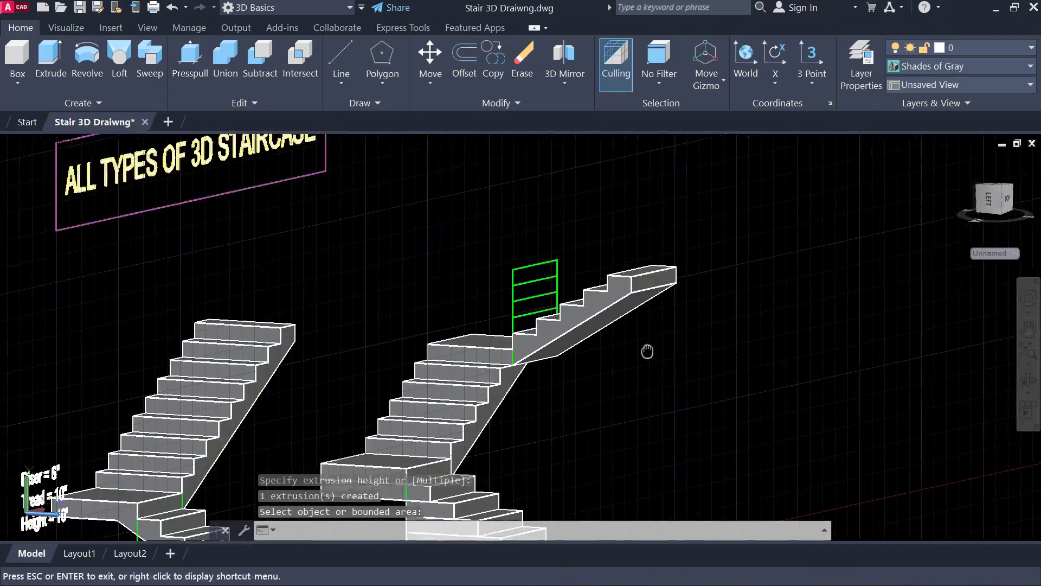
Examine the C-shaped staircase's upper flight and all three 3D staircases from several angles.
{"action": "scroll", "coordinate": [647, 353], "scroll_direction": "up", "scroll_amount": 1}
{"action": "scroll", "coordinate": [591, 330], "scroll_direction": "down", "scroll_amount": 3}
{"action": "mouse_move", "coordinate": [602, 361]}
{"action": "middle_mouse_down", "text": "shift"}
{"action": "mouse_move", "coordinate": [623, 379]}
{"action": "mouse_move", "coordinate": [629, 372]}
{"action": "mouse_move", "coordinate": [597, 360]}
{"action": "middle_mouse_up", "text": "shift"}
{"action": "scroll", "coordinate": [588, 359], "scroll_direction": "up", "scroll_amount": 5}
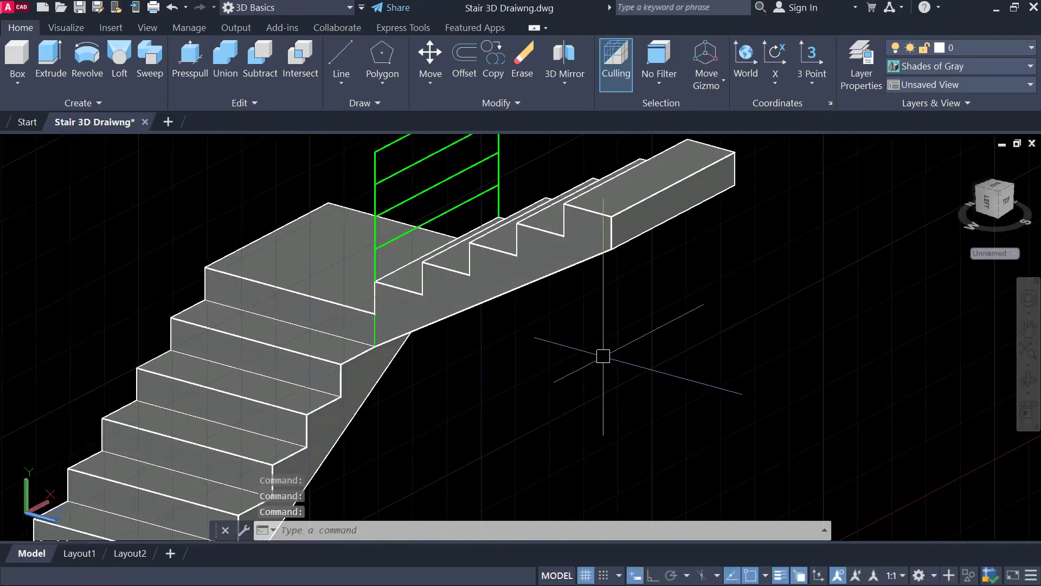
{"action": "scroll", "coordinate": [601, 356], "scroll_direction": "down", "scroll_amount": 3}
{"action": "scroll", "coordinate": [631, 268], "scroll_direction": "up", "scroll_amount": 1}
{"action": "middle_click_drag", "start_coordinate": [564, 426], "coordinate": [699, 248]}
{"action": "scroll", "coordinate": [594, 251], "scroll_direction": "down", "scroll_amount": 1}
{"action": "scroll", "coordinate": [579, 325], "scroll_direction": "down", "scroll_amount": 1}
{"action": "scroll", "coordinate": [705, 255], "scroll_direction": "down", "scroll_amount": 1}
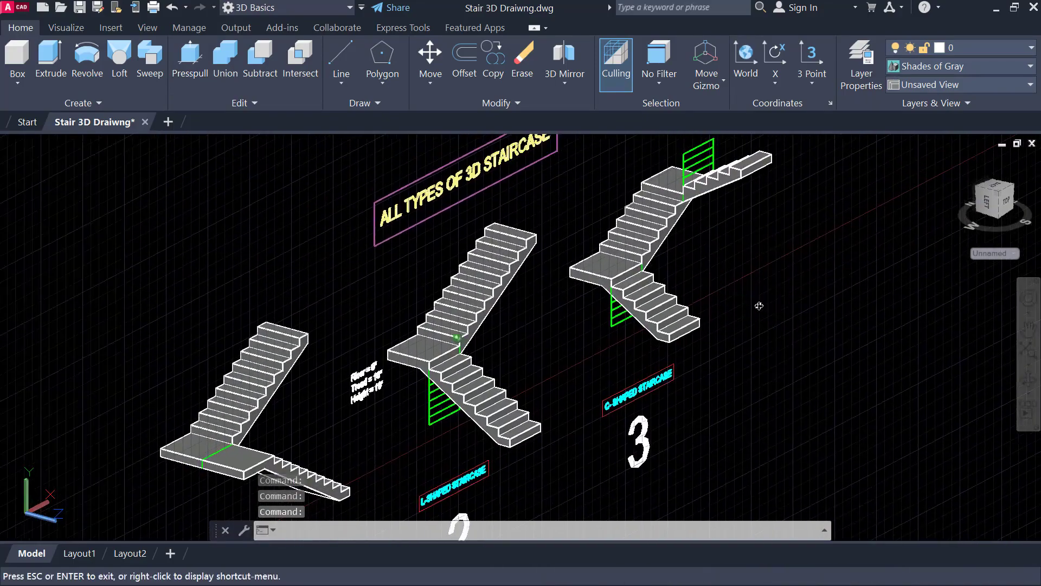
{"action": "middle_click_drag", "start_coordinate": [757, 302], "coordinate": [736, 355], "text": "shift"}
{"action": "scroll", "coordinate": [705, 380], "scroll_direction": "down", "scroll_amount": 2}
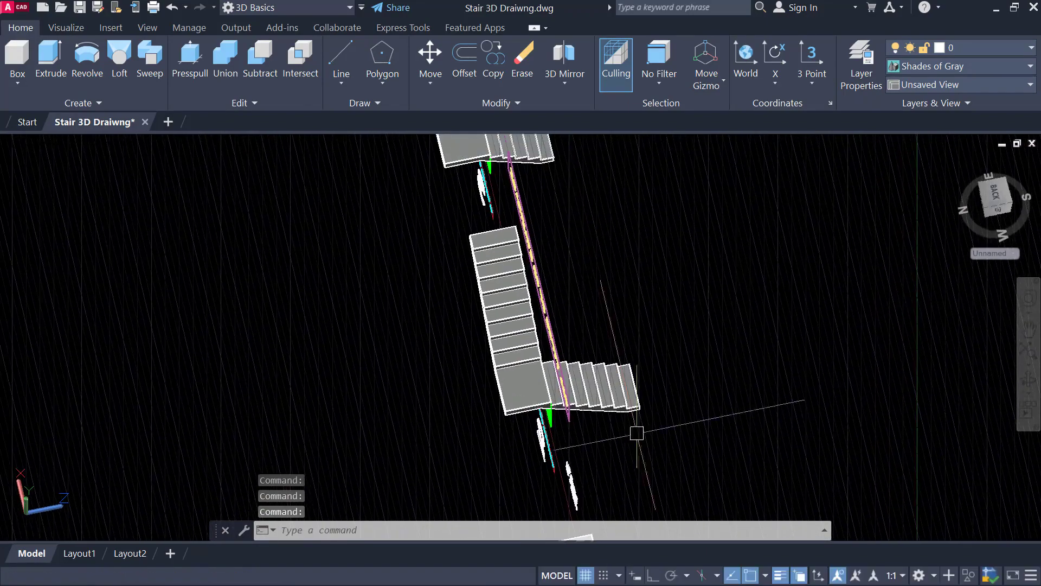
{"action": "middle_click_drag", "start_coordinate": [502, 266], "coordinate": [466, 255], "text": "shift"}
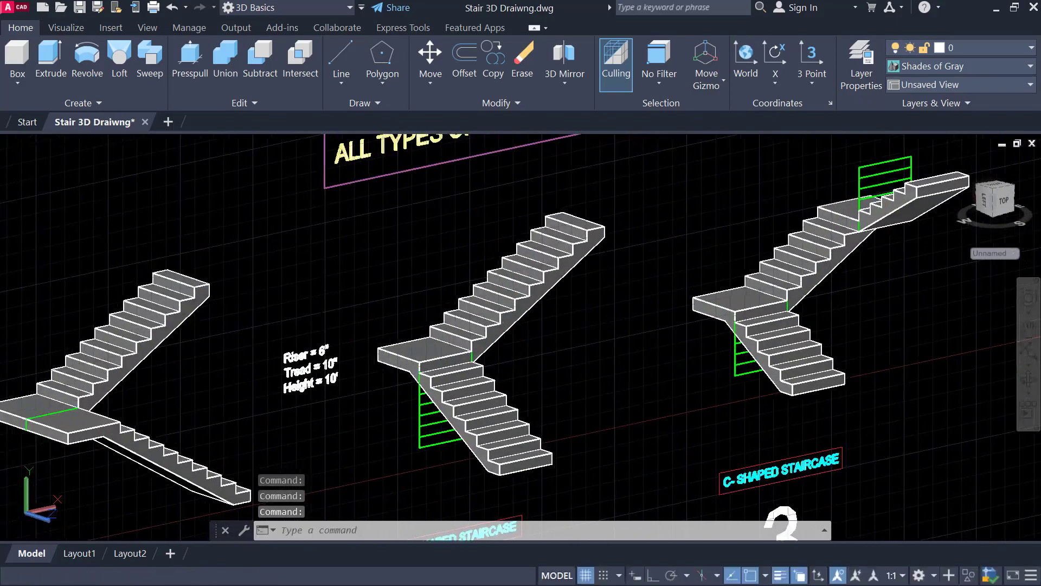
Examine the C-shaped staircase from other angles and compare it with the dogleg and L-shaped staircases.
{"action": "middle_click_drag", "start_coordinate": [740, 234], "coordinate": [477, 353]}
{"action": "scroll", "coordinate": [584, 392], "scroll_direction": "up", "scroll_amount": 4}
{"action": "scroll", "coordinate": [478, 152], "scroll_direction": "down", "scroll_amount": 4}
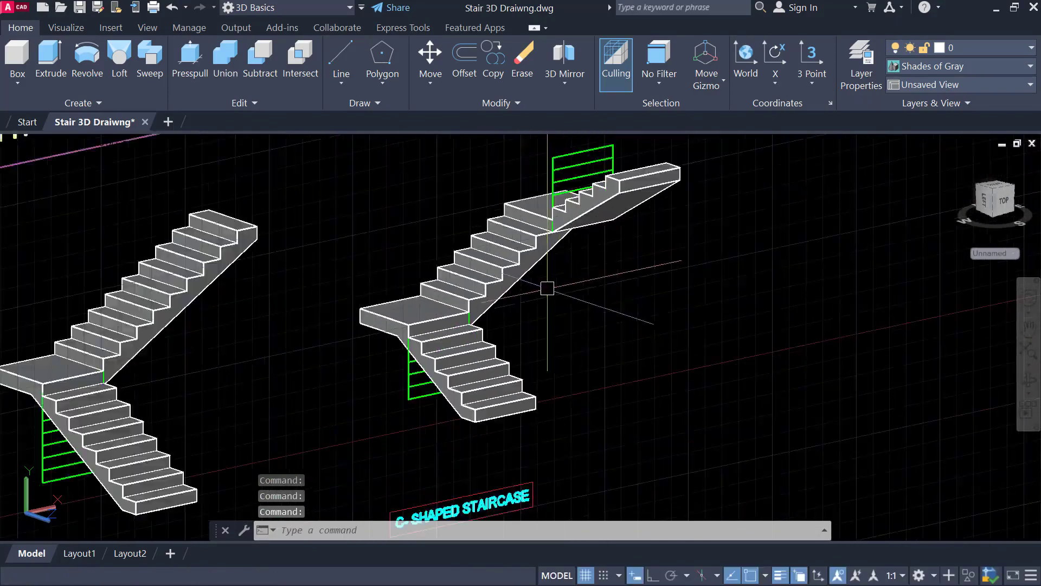
{"action": "middle_click_drag", "start_coordinate": [546, 288], "coordinate": [640, 303], "text": "shift"}
{"action": "middle_click_drag", "start_coordinate": [525, 257], "coordinate": [522, 405]}
{"action": "middle_click_drag", "start_coordinate": [491, 360], "coordinate": [434, 355], "text": "shift"}
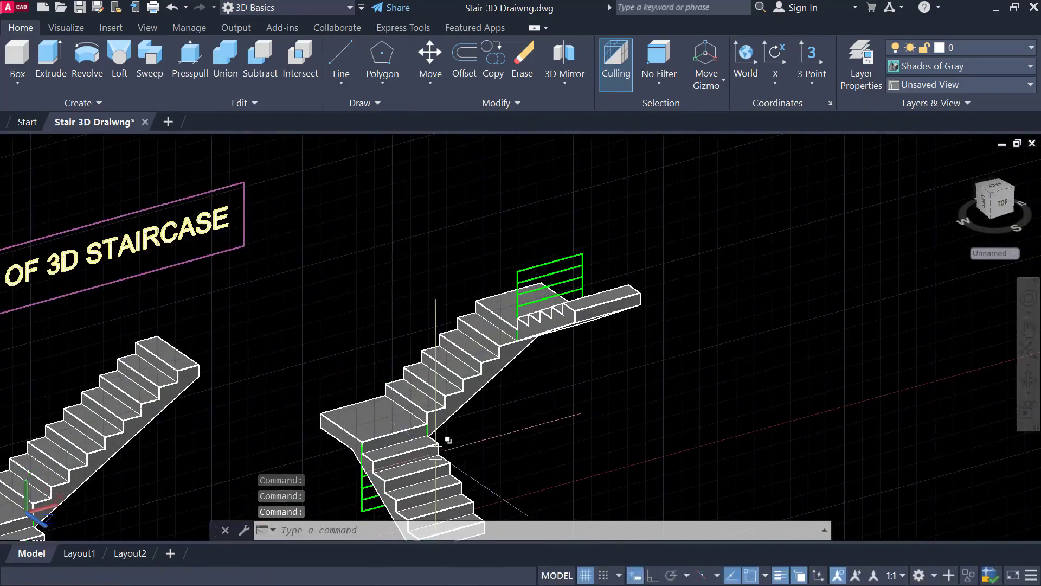
{"action": "middle_click_drag", "start_coordinate": [510, 420], "coordinate": [681, 341]}
{"action": "scroll", "coordinate": [575, 358], "scroll_direction": "down", "scroll_amount": 4}
{"action": "scroll", "coordinate": [542, 319], "scroll_direction": "up", "scroll_amount": 3}
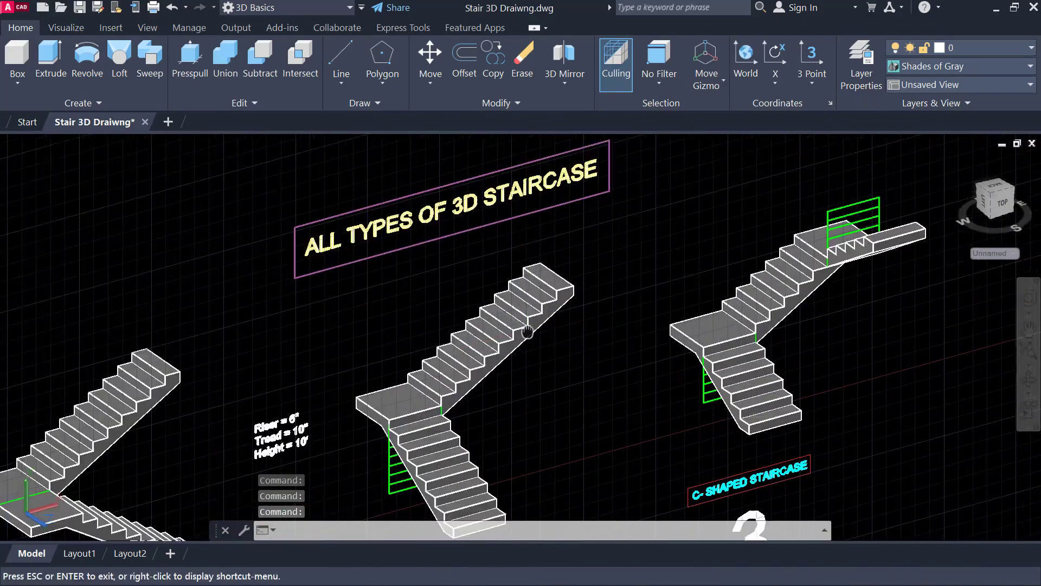
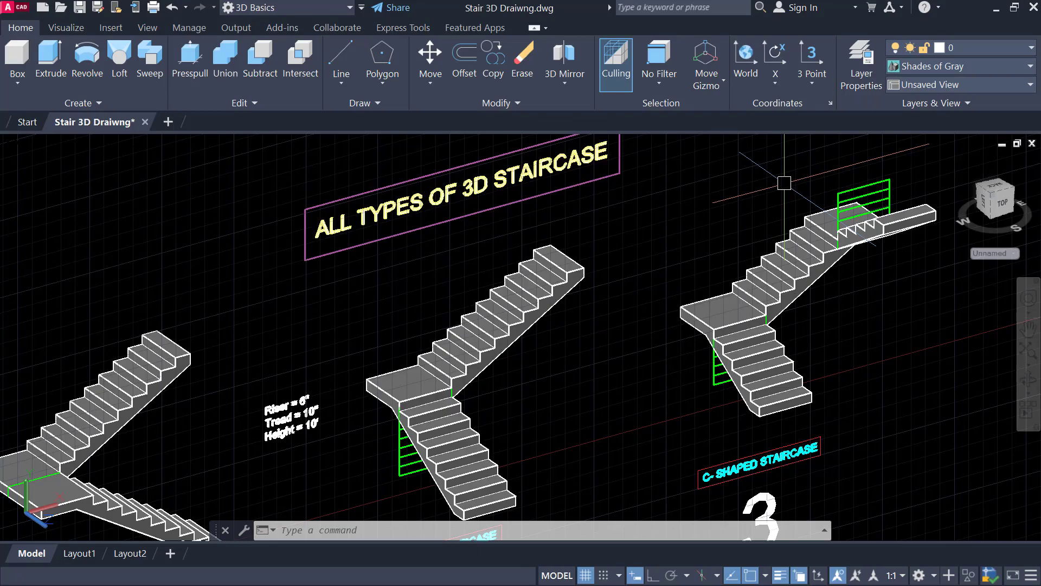
{"action": "mouse_move", "coordinate": [547, 389]}
{"action": "middle_mouse_down"}
{"action": "mouse_move", "coordinate": [569, 330]}
{"action": "mouse_move", "coordinate": [568, 374]}
{"action": "mouse_move", "coordinate": [588, 340]}
{"action": "middle_mouse_up"}
{"action": "scroll", "coordinate": [570, 330], "scroll_direction": "down", "scroll_amount": 2}
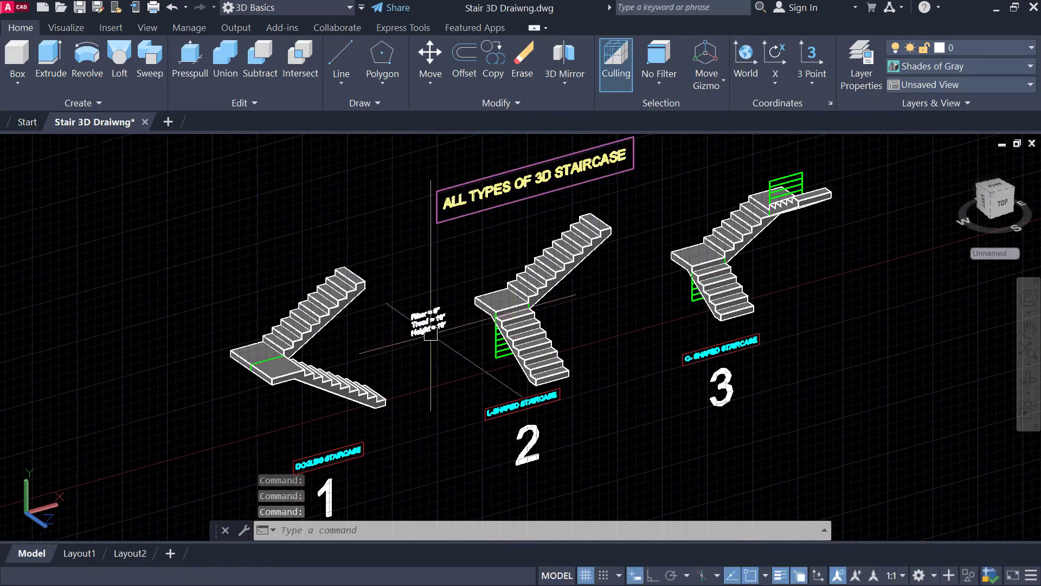
Deselect everything and turn off selection cycling.
{"action": "left_click", "coordinate": [342, 297]}
{"action": "key", "text": "Escape"}
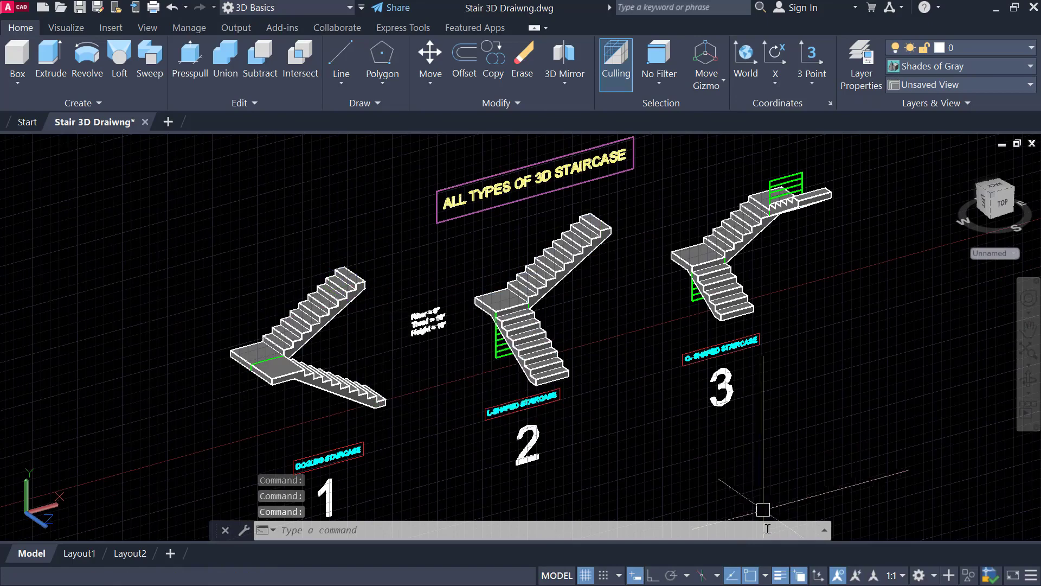
{"action": "left_click", "coordinate": [800, 575]}
Select the dogleg, L-shaped and C-shaped 3D staircases and move them together along the X axis, clear of their 2D profiles.
{"action": "left_click", "coordinate": [326, 307]}
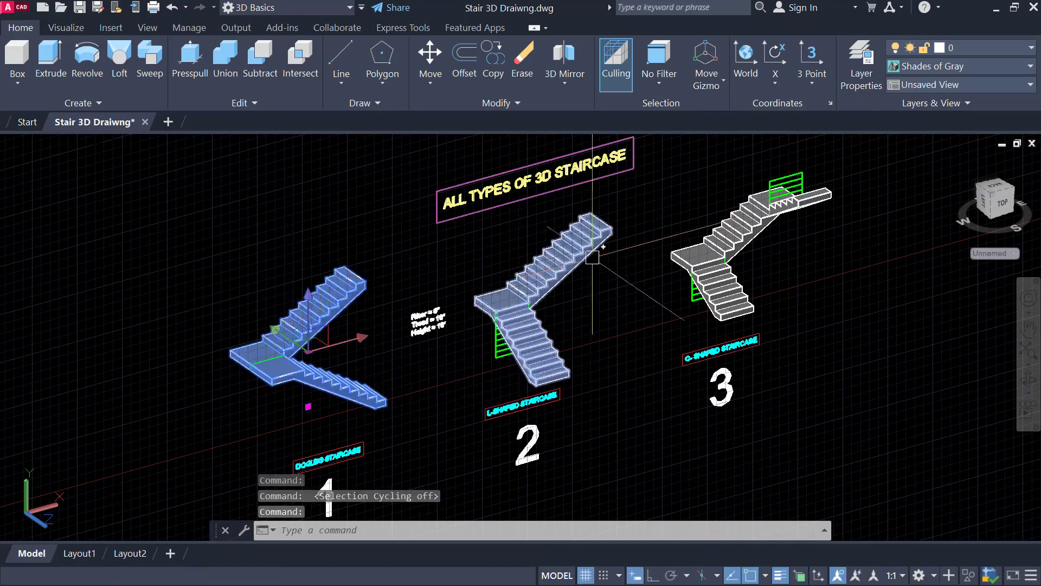
{"action": "key", "text": "Escape"}
{"action": "left_click", "coordinate": [584, 217]}
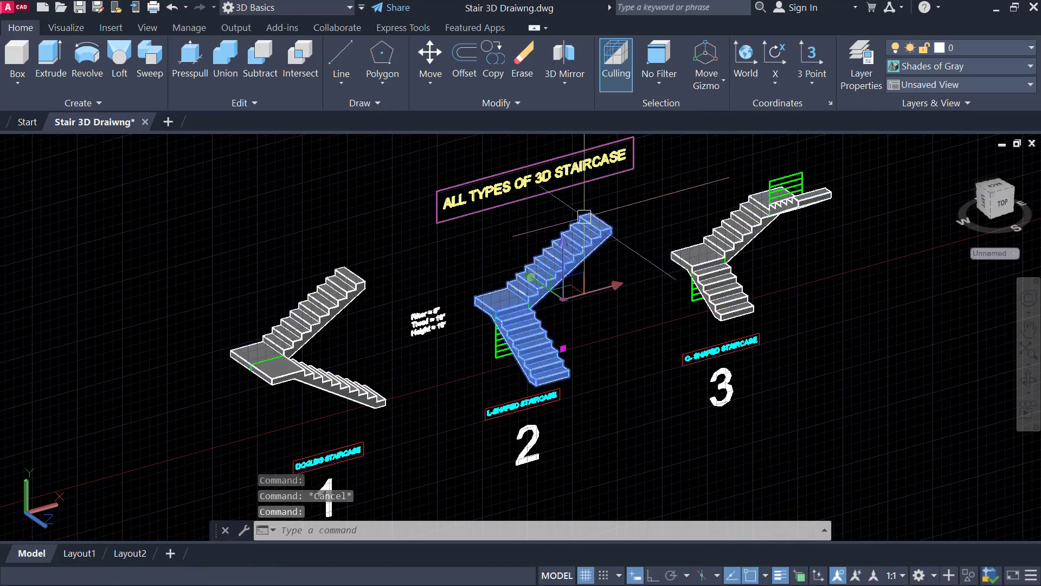
{"action": "left_click", "coordinate": [323, 268]}
{"action": "left_click", "coordinate": [678, 251]}
{"action": "scroll", "coordinate": [661, 244], "scroll_direction": "down", "scroll_amount": 2}
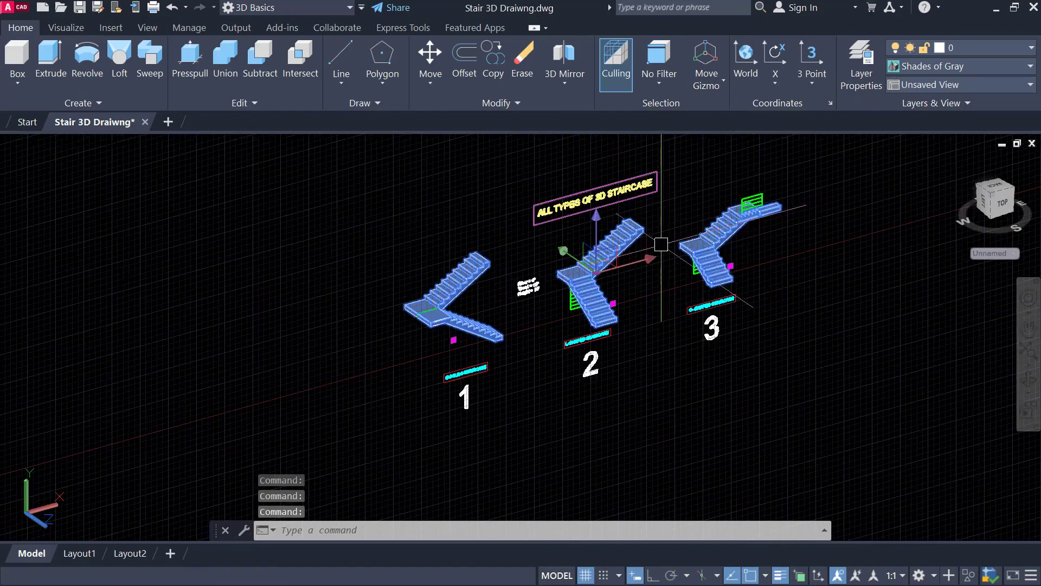
{"action": "left_click", "coordinate": [652, 254]}
{"action": "left_click", "coordinate": [159, 350]}
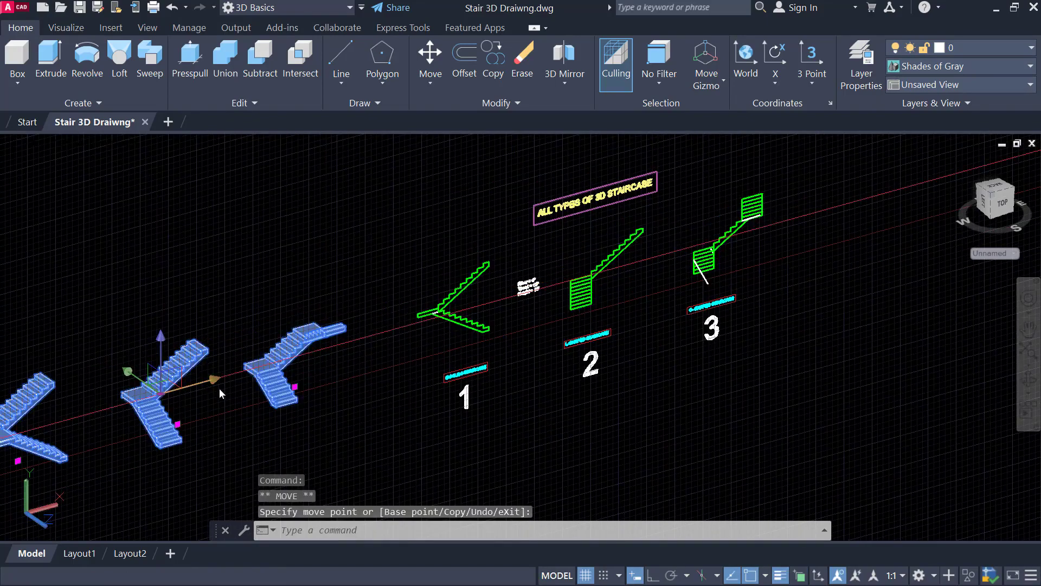
{"action": "key", "text": "Escape"}
Erase the leftover white sloping lines at the lower and upper flights of the C-shaped 2D profile.
{"action": "scroll", "coordinate": [449, 304], "scroll_direction": "up", "scroll_amount": 5}
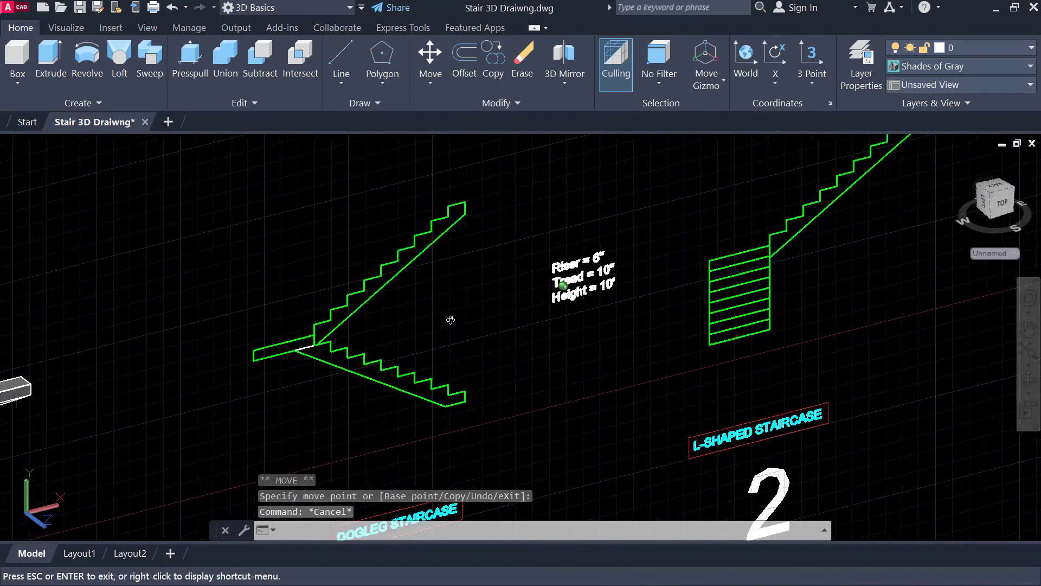
{"action": "mouse_move", "coordinate": [694, 266]}
{"action": "middle_mouse_down"}
{"action": "mouse_move", "coordinate": [415, 336]}
{"action": "mouse_move", "coordinate": [277, 396]}
{"action": "middle_mouse_up"}
{"action": "left_click", "coordinate": [700, 411]}
{"action": "key", "text": "Delete"}
{"action": "scroll", "coordinate": [835, 261], "scroll_direction": "up", "scroll_amount": 4}
{"action": "left_click", "coordinate": [855, 252]}
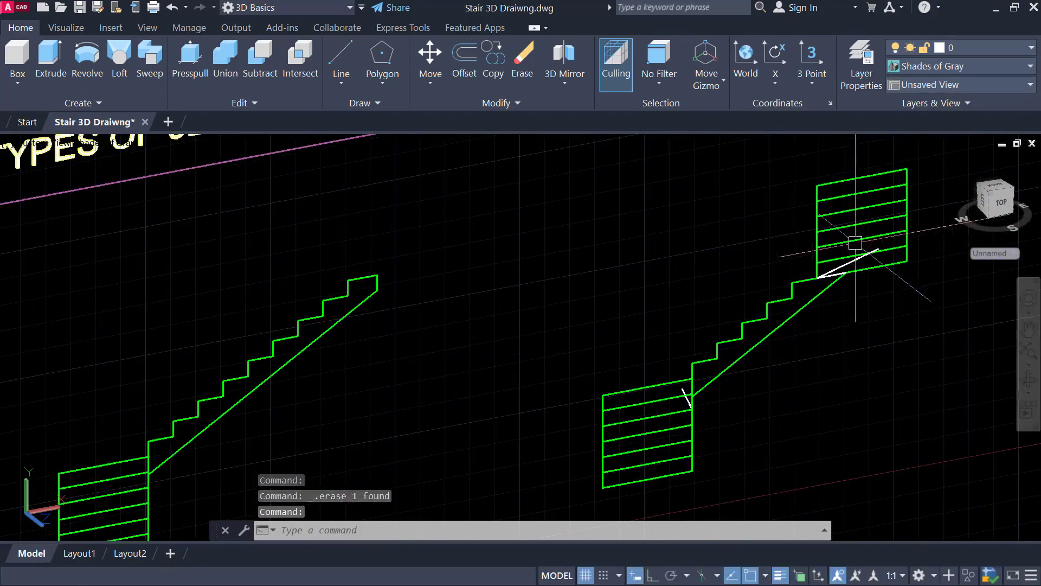
{"action": "key", "text": "Delete"}
Examine the three green 2D staircase profiles from a tilted view, ending at the dogleg profile.
{"action": "scroll", "coordinate": [562, 285], "scroll_direction": "down", "scroll_amount": 5}
{"action": "middle_click_drag", "start_coordinate": [480, 323], "coordinate": [621, 281]}
{"action": "scroll", "coordinate": [623, 269], "scroll_direction": "down", "scroll_amount": 5}
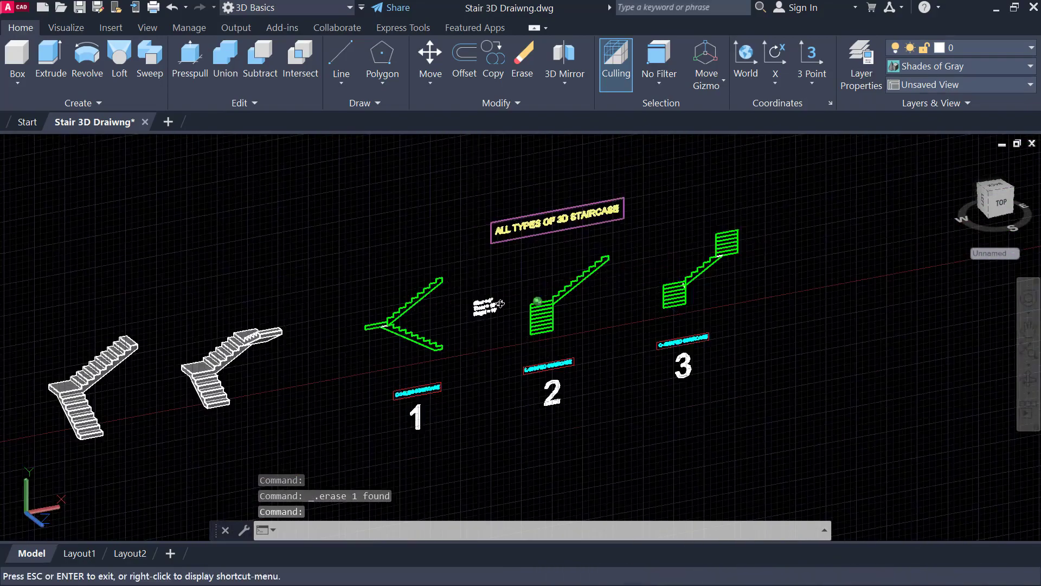
{"action": "middle_click_drag", "start_coordinate": [495, 305], "coordinate": [509, 276], "text": "shift"}
{"action": "scroll", "coordinate": [473, 259], "scroll_direction": "up", "scroll_amount": 4}
{"action": "left_click", "coordinate": [415, 194]}
{"action": "left_click", "coordinate": [267, 261]}
{"action": "left_click", "coordinate": [347, 249]}
{"action": "left_click", "coordinate": [300, 275]}
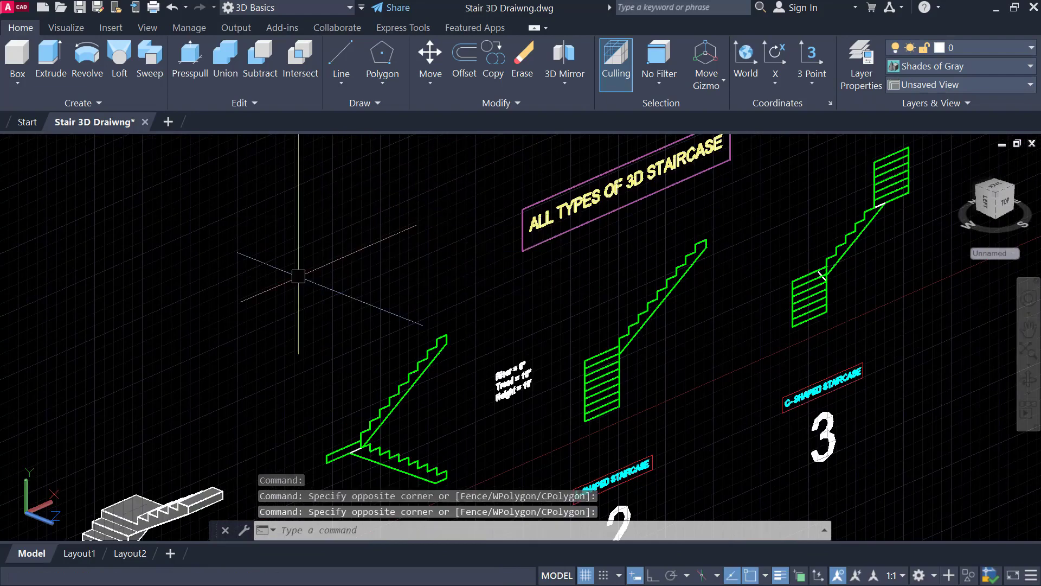
{"action": "middle_click_drag", "start_coordinate": [317, 293], "coordinate": [307, 265]}
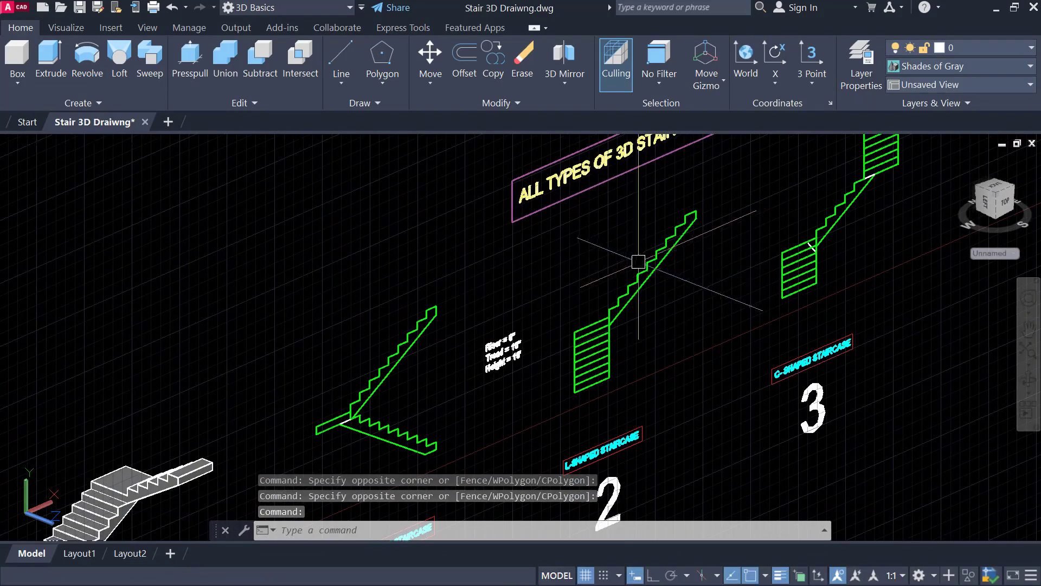
{"action": "middle_click_drag", "start_coordinate": [453, 381], "coordinate": [435, 360]}
{"action": "scroll", "coordinate": [357, 364], "scroll_direction": "up", "scroll_amount": 2}
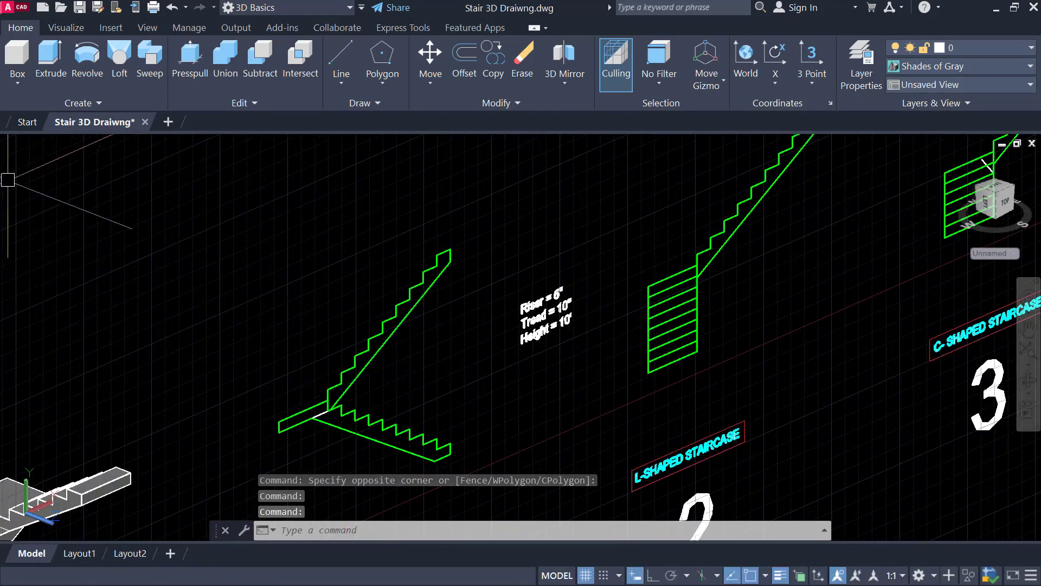
Check the 2D profiles in the Front view and look at the dogleg profile again from a tilted angle.
{"action": "left_click", "coordinate": [32, 148]}
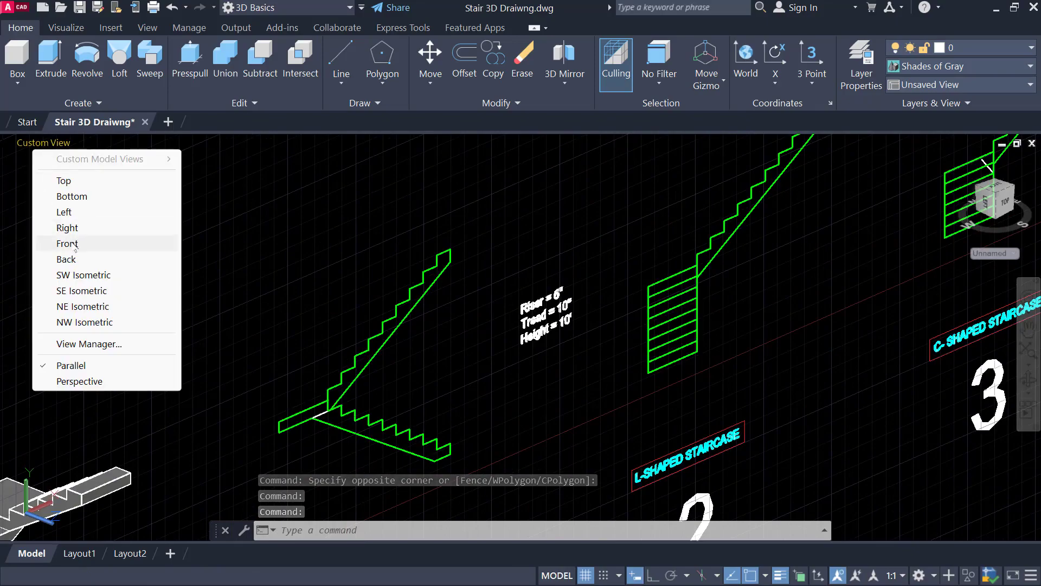
{"action": "left_click", "coordinate": [103, 243]}
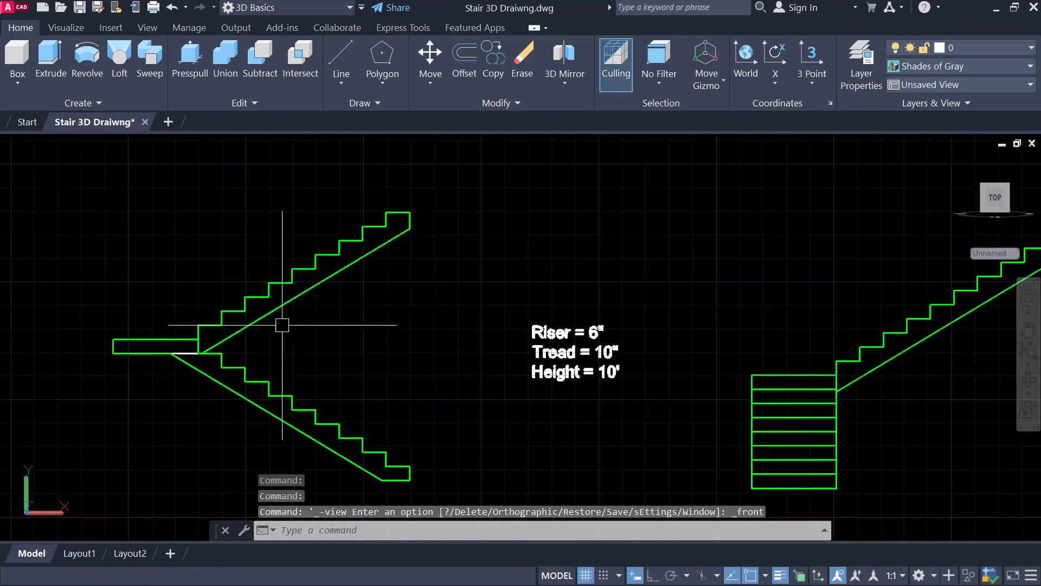
{"action": "scroll", "coordinate": [308, 259], "scroll_direction": "down", "scroll_amount": 3}
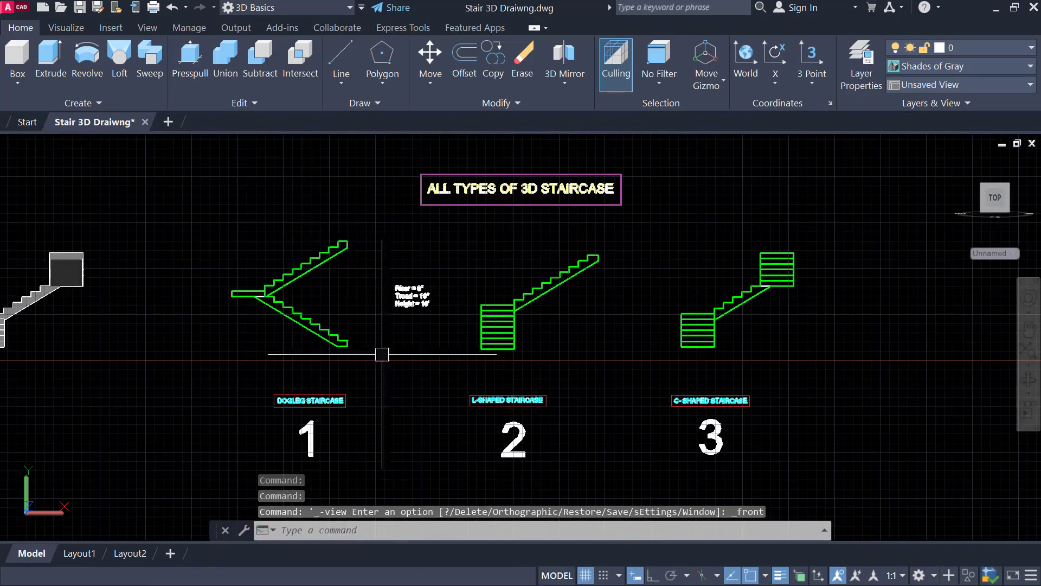
{"action": "middle_click_drag", "start_coordinate": [393, 318], "coordinate": [427, 321], "text": "shift"}
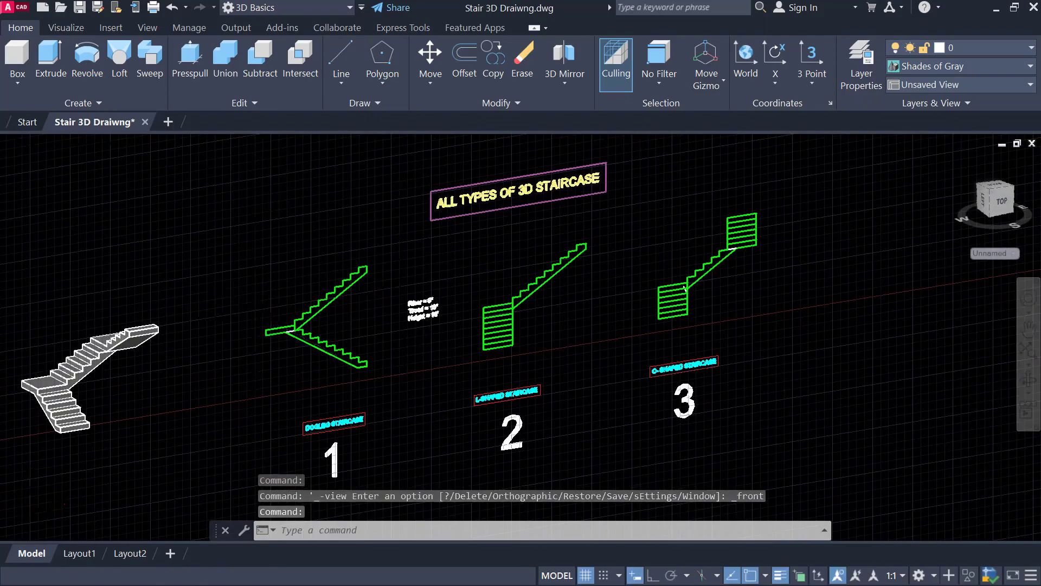
{"action": "scroll", "coordinate": [258, 313], "scroll_direction": "up", "scroll_amount": 3}
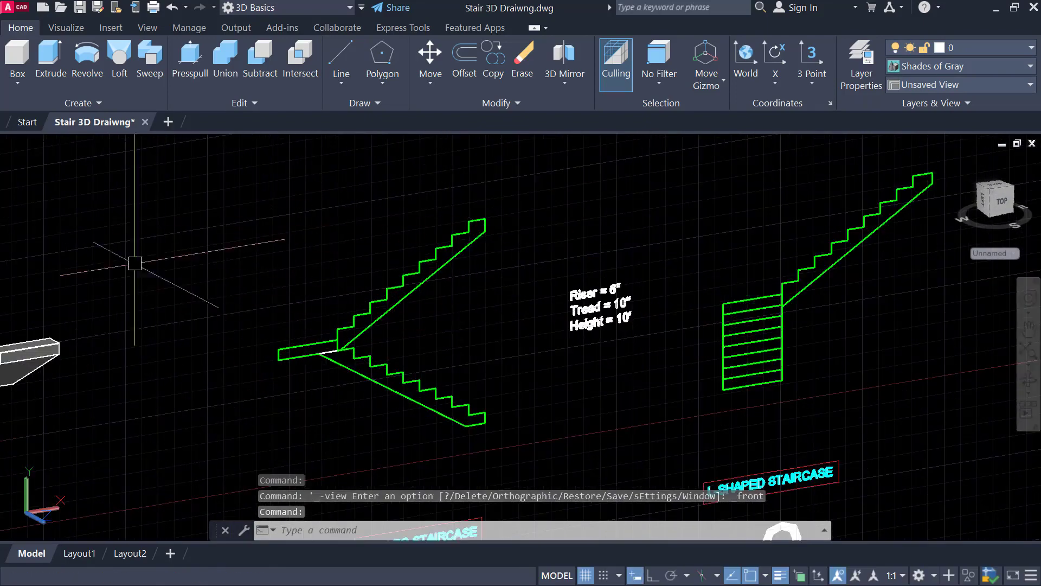
Select all lines of the dogleg 2D profile and move them together towards the L-shaped profile.
{"action": "left_click", "coordinate": [186, 169]}
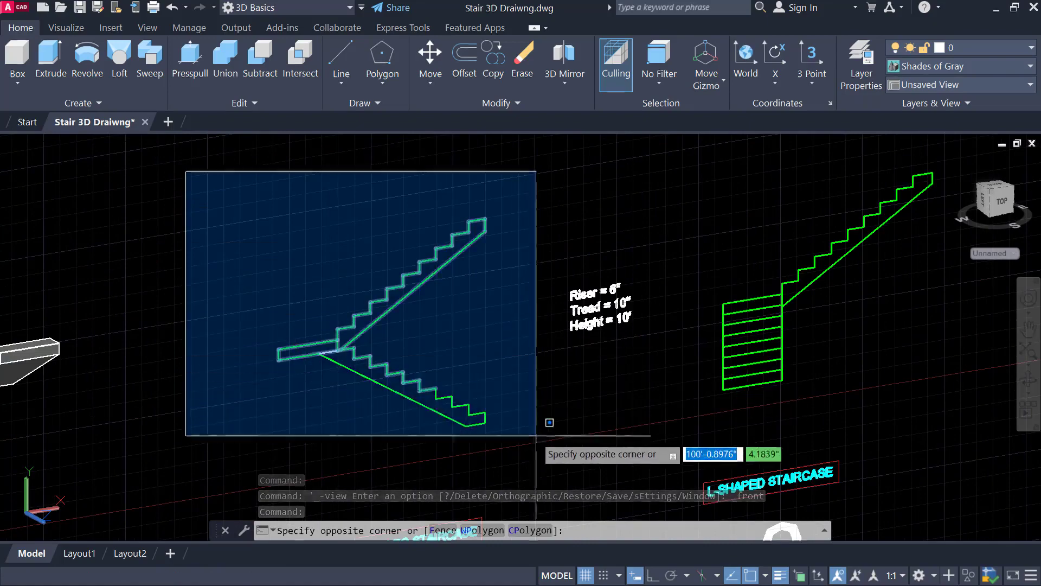
{"action": "left_click", "coordinate": [542, 432]}
{"action": "left_click", "coordinate": [369, 335]}
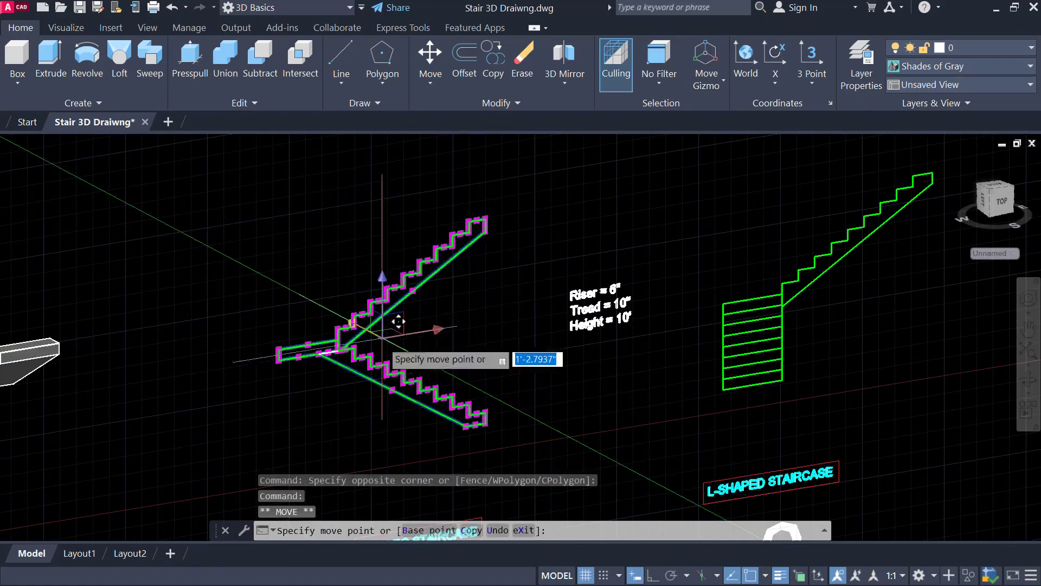
{"action": "left_click", "coordinate": [524, 407]}
{"action": "key", "text": "Escape"}
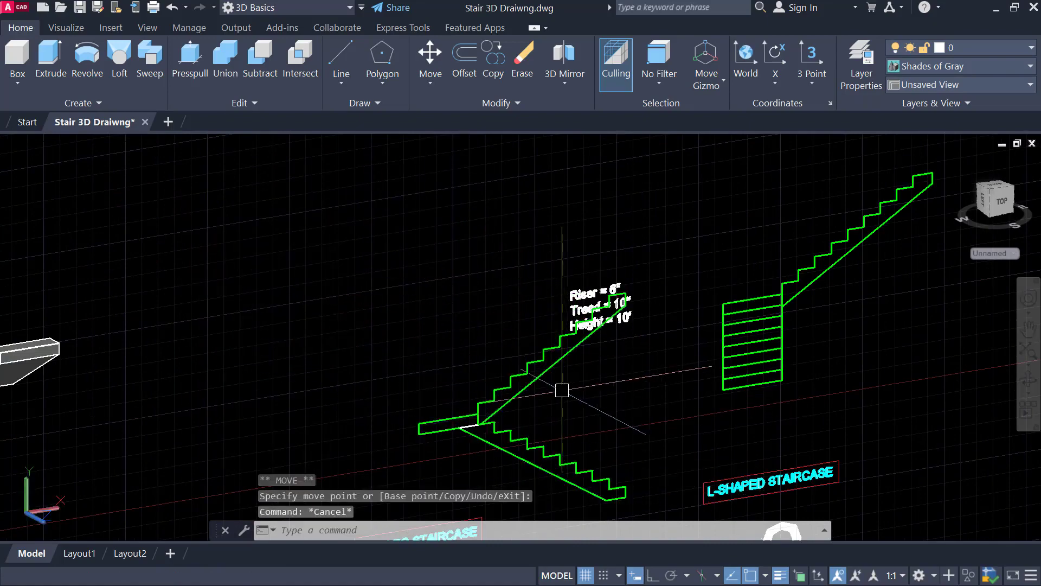
Try to presspull the bounded area of the moved dogleg profile's upper flight.
{"action": "middle_click_drag", "start_coordinate": [562, 390], "coordinate": [531, 379], "text": "shift"}
{"action": "left_click", "coordinate": [189, 65]}
{"action": "scroll", "coordinate": [472, 399], "scroll_direction": "up", "scroll_amount": 3}
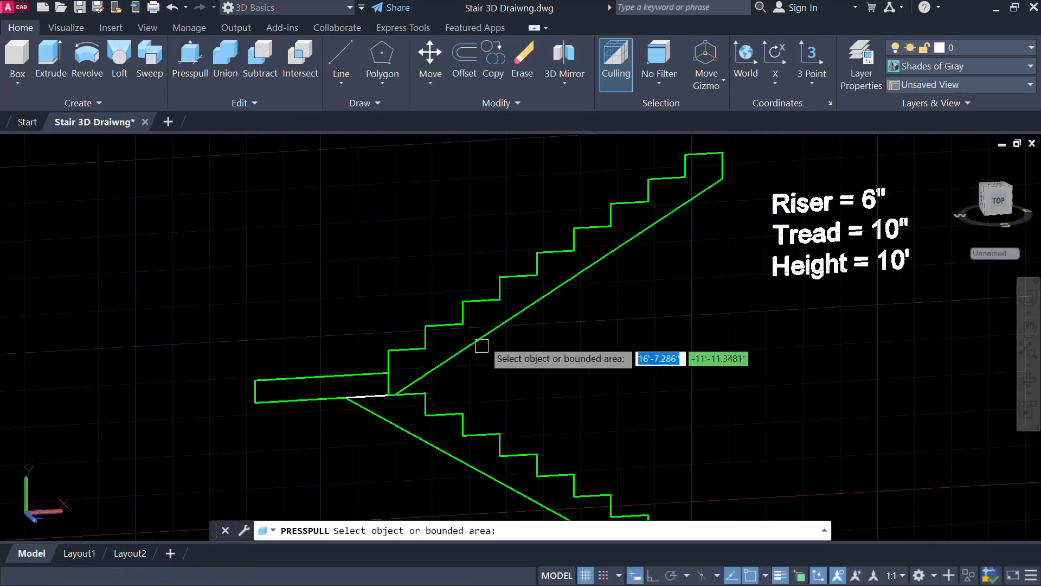
{"action": "left_click", "coordinate": [489, 315]}
{"action": "left_click", "coordinate": [486, 315]}
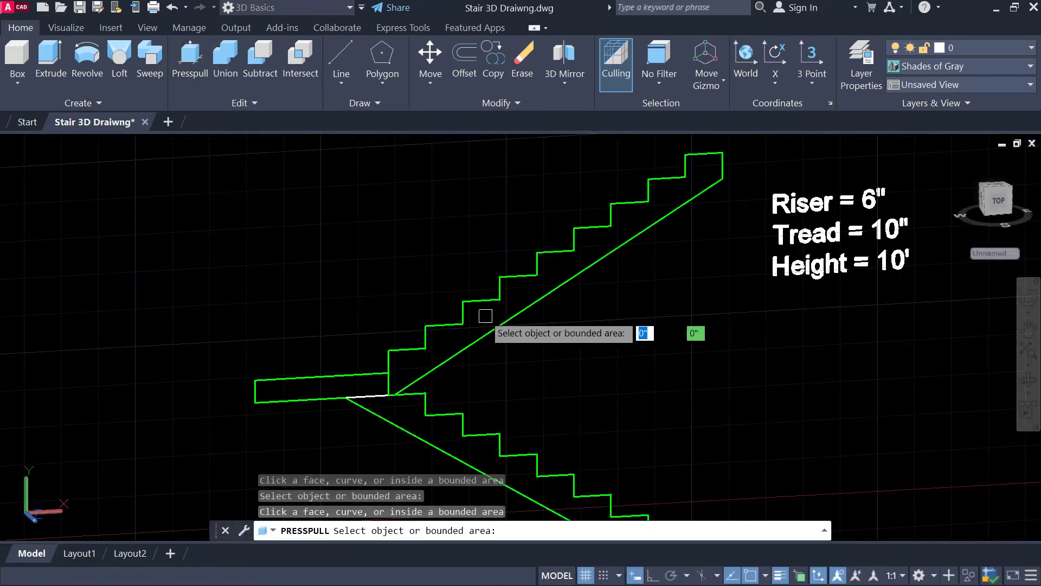
{"action": "scroll", "coordinate": [356, 254], "scroll_direction": "down", "scroll_amount": 4}
{"action": "key", "text": "Return"}
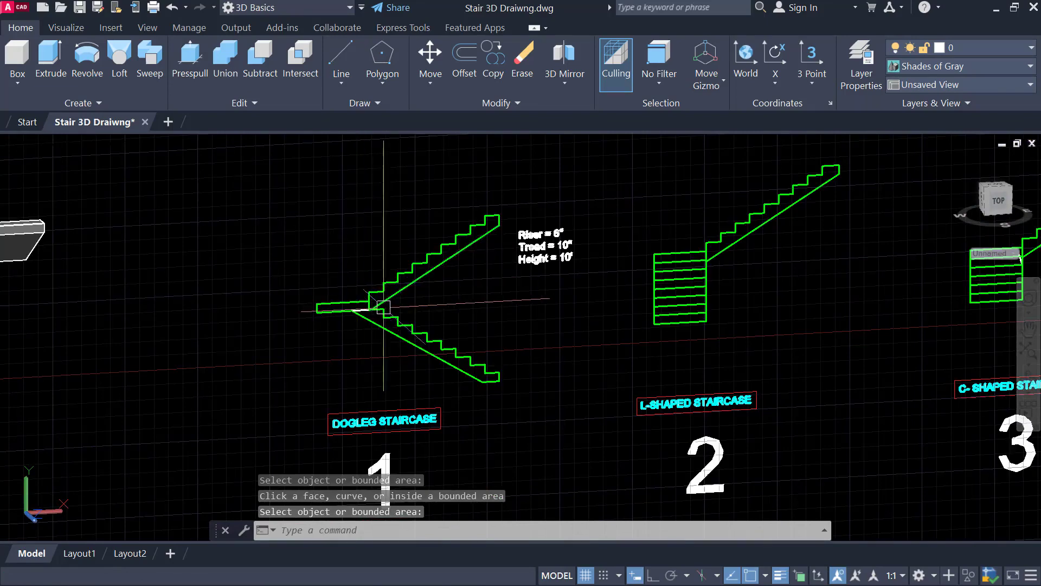
Undo the Presspull attempt and the move of the dogleg profile.
{"action": "key", "text": "ctrl+z"}
{"action": "key", "text": "ctrl+z"}
{"action": "key", "text": "ctrl+z"}
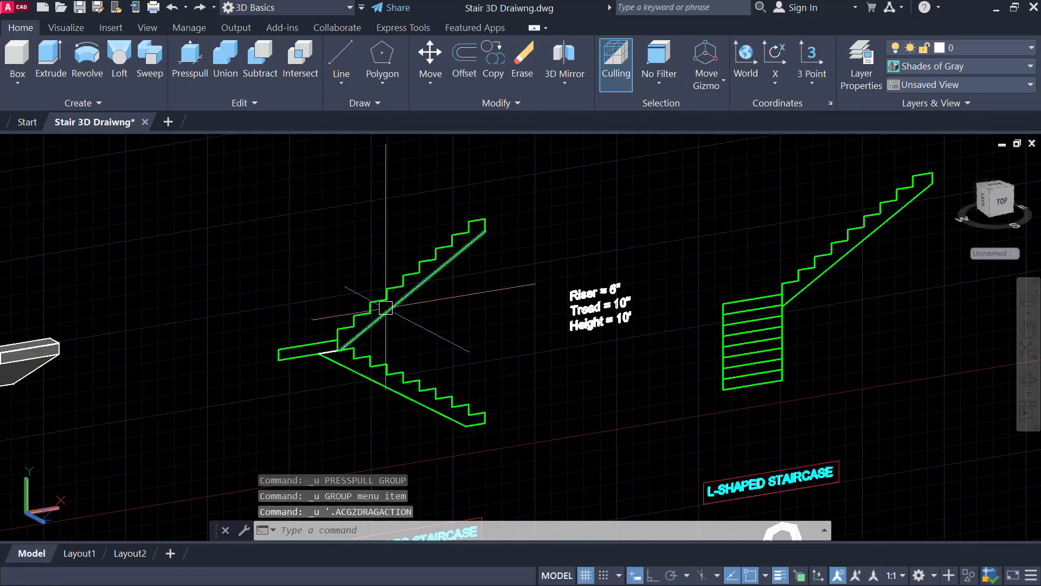
Try to presspull the upper flight area of the dogleg profile at its original place, and cancel the extrusion.
{"action": "left_click", "coordinate": [187, 60]}
{"action": "scroll", "coordinate": [374, 310], "scroll_direction": "up", "scroll_amount": 3}
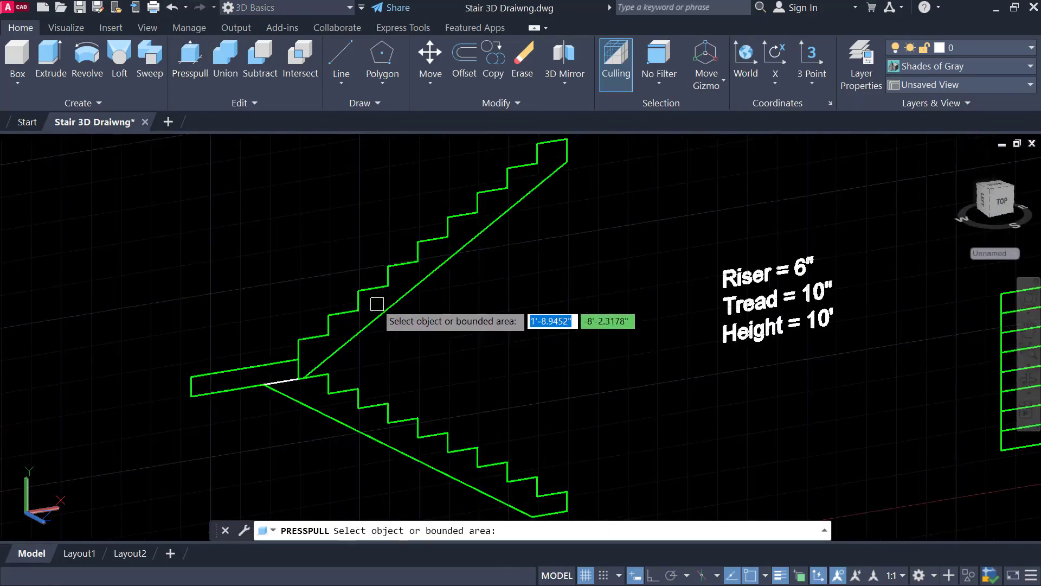
{"action": "left_click", "coordinate": [437, 327]}
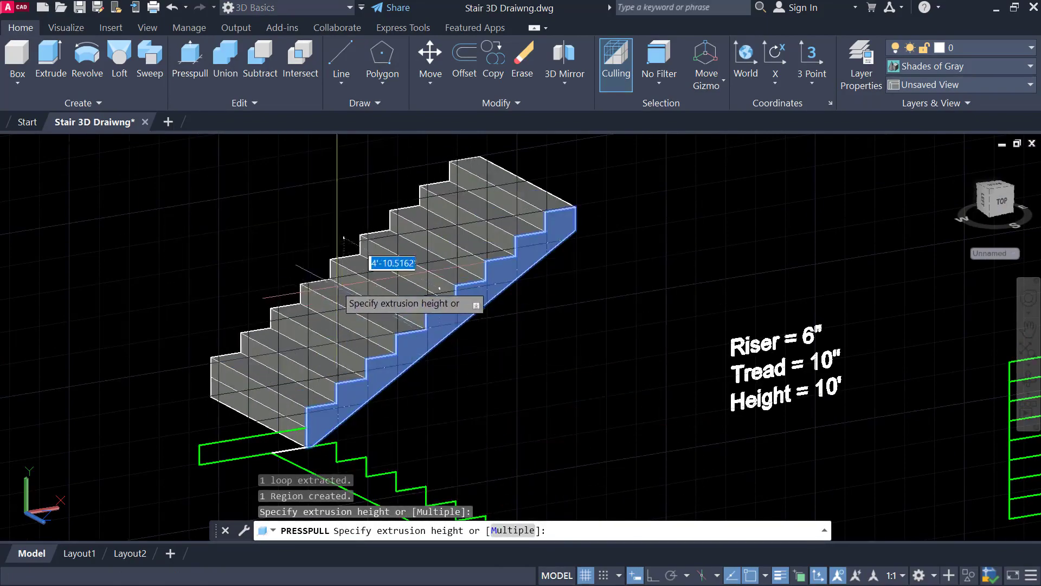
{"action": "key", "text": "Escape"}
{"action": "key", "text": "Escape"}
{"action": "middle_click_drag", "start_coordinate": [544, 325], "coordinate": [552, 317]}
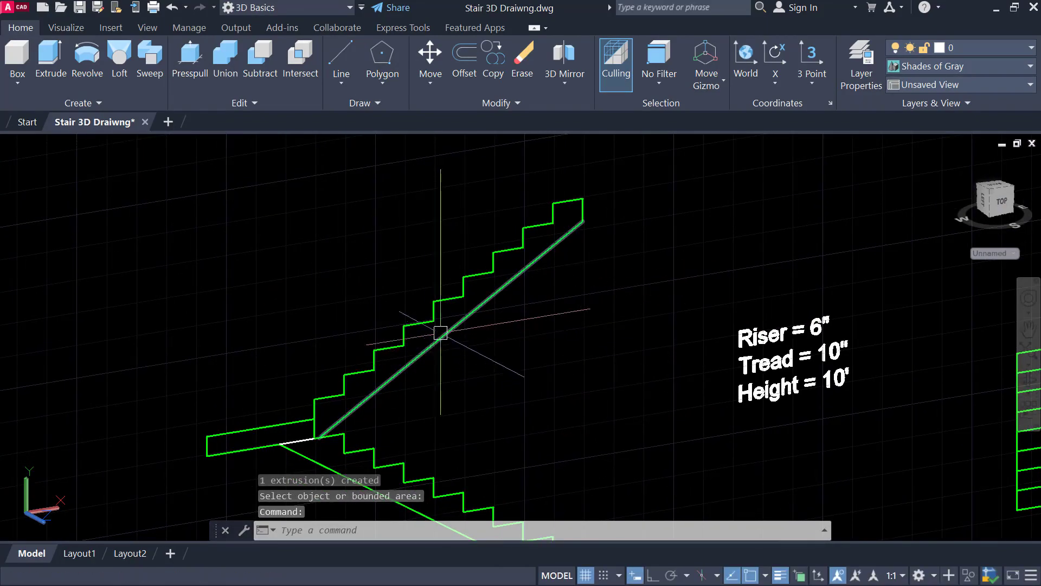
Presspull the bounded area of the dogleg profile's upper flight to 5' and delete the resulting solid.
{"action": "scroll", "coordinate": [438, 311], "scroll_direction": "up", "scroll_amount": 5}
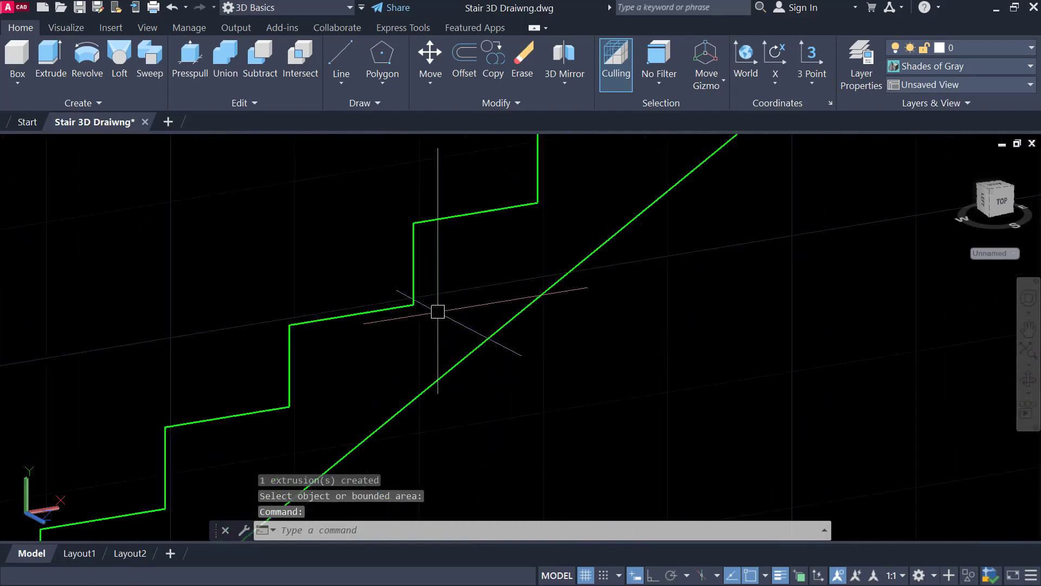
{"action": "left_click", "coordinate": [184, 62]}
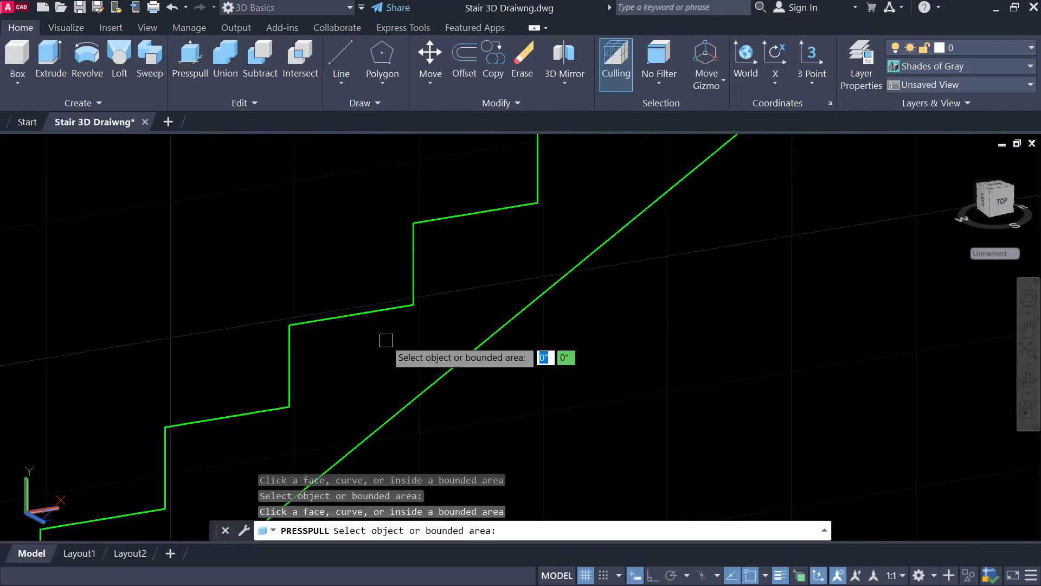
{"action": "scroll", "coordinate": [390, 341], "scroll_direction": "down", "scroll_amount": 5}
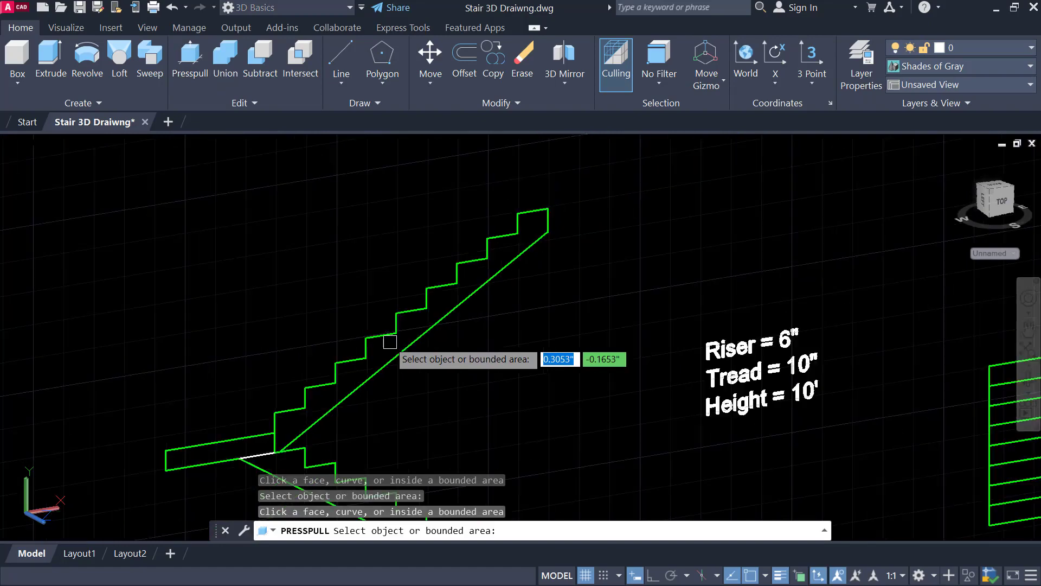
{"action": "middle_click_drag", "start_coordinate": [456, 401], "coordinate": [491, 365]}
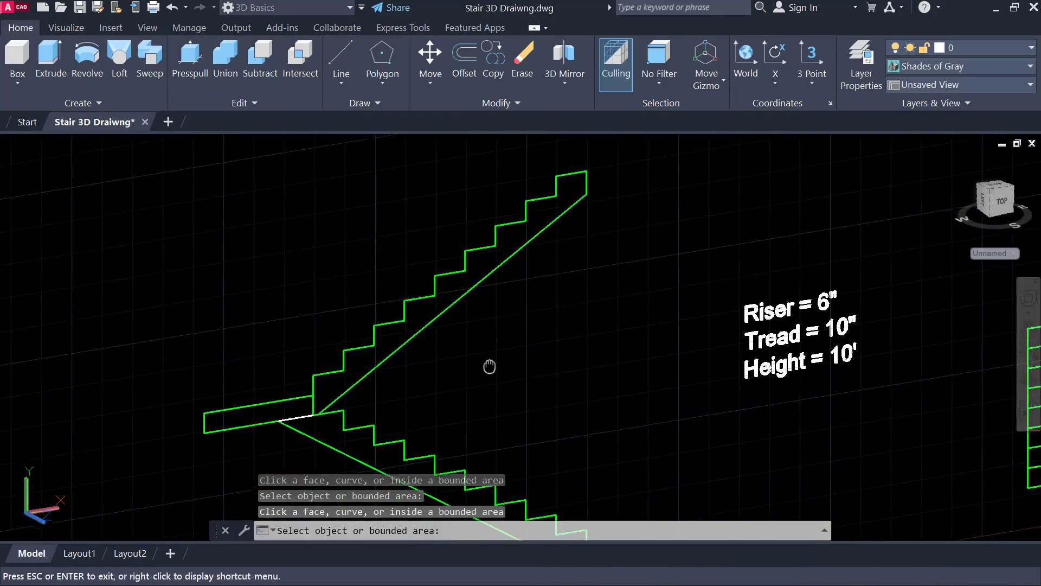
{"action": "left_click", "coordinate": [449, 305]}
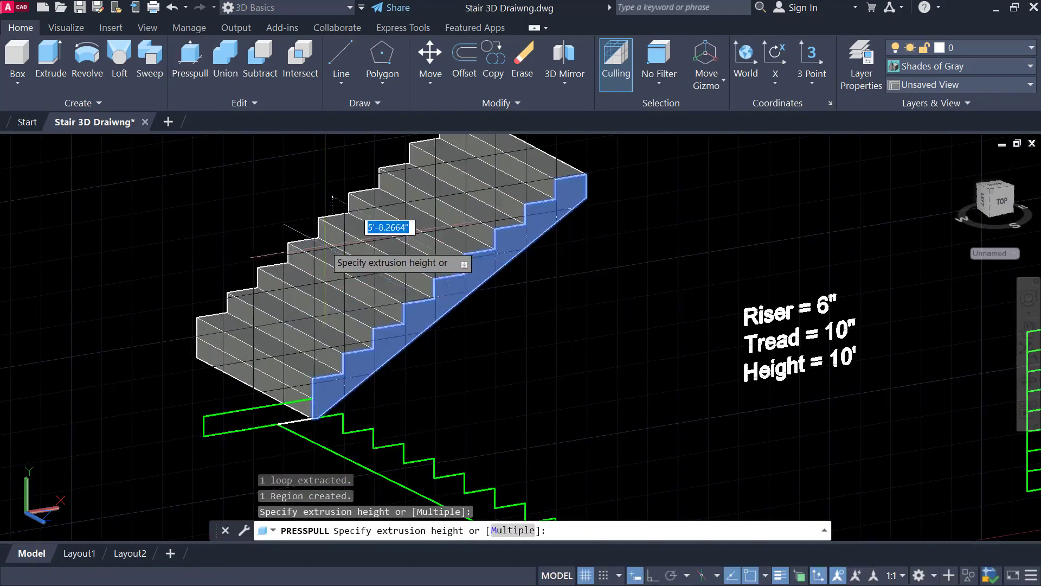
{"action": "type", "text": "5'"}
{"action": "key", "text": "Return"}
{"action": "key", "text": "Return"}
{"action": "left_click", "coordinate": [416, 288]}
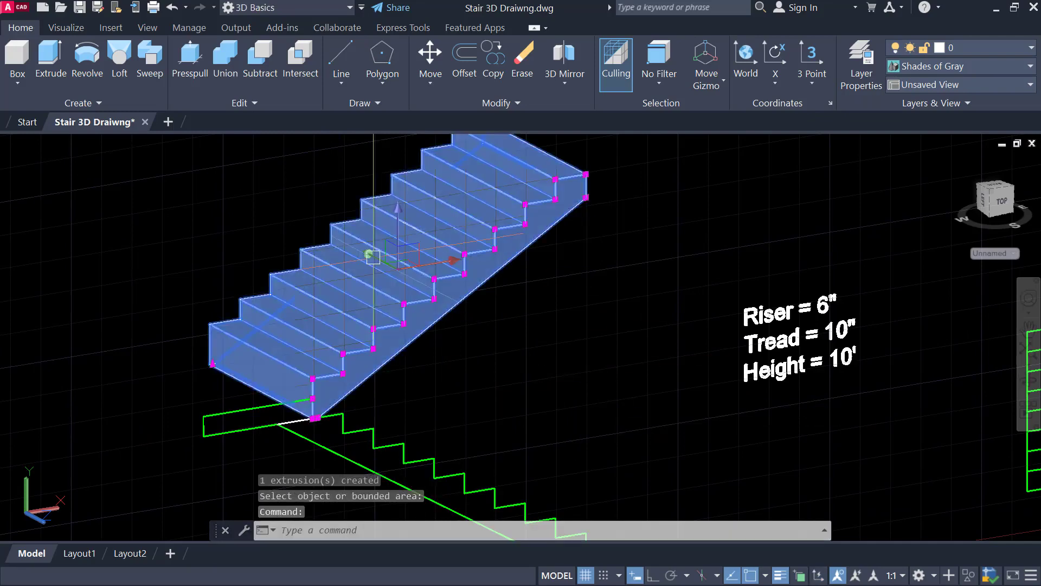
{"action": "key", "text": "Delete"}
Try to presspull a single tread line of the dogleg profile's upper flight, and cancel the extrusion.
{"action": "left_click", "coordinate": [190, 54]}
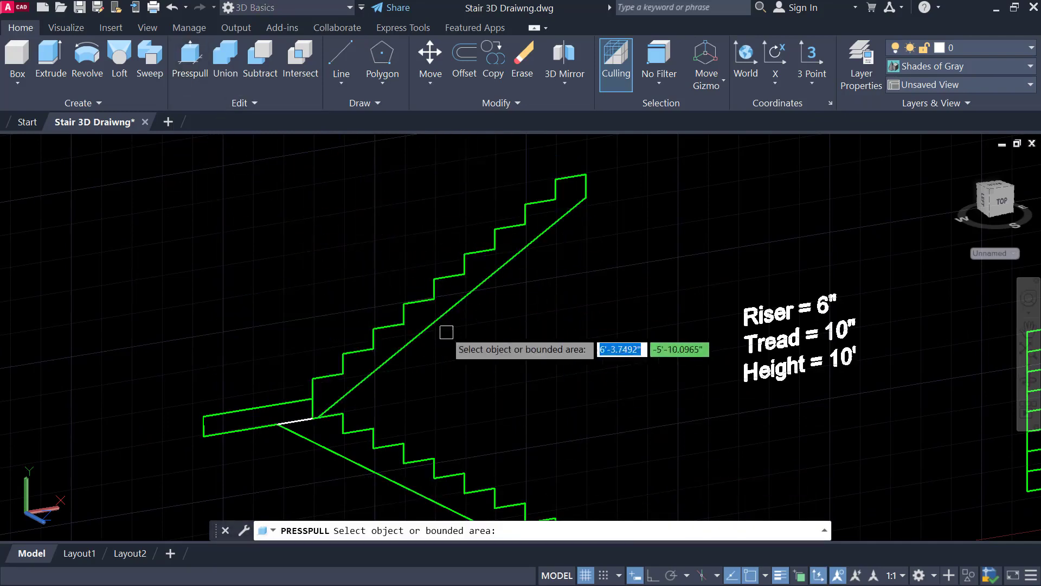
{"action": "scroll", "coordinate": [444, 327], "scroll_direction": "down", "scroll_amount": 3}
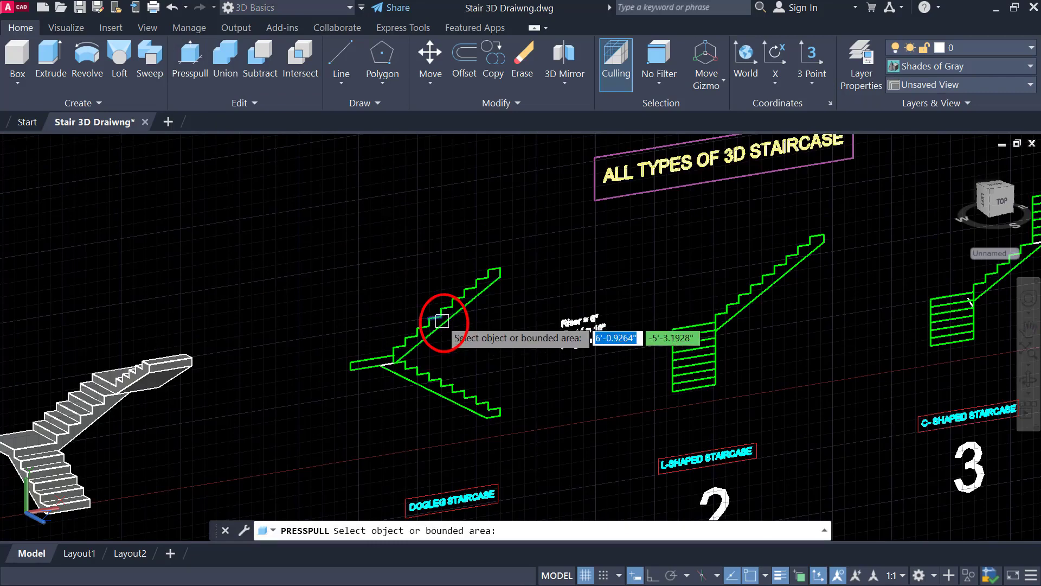
{"action": "scroll", "coordinate": [442, 321], "scroll_direction": "up", "scroll_amount": 4}
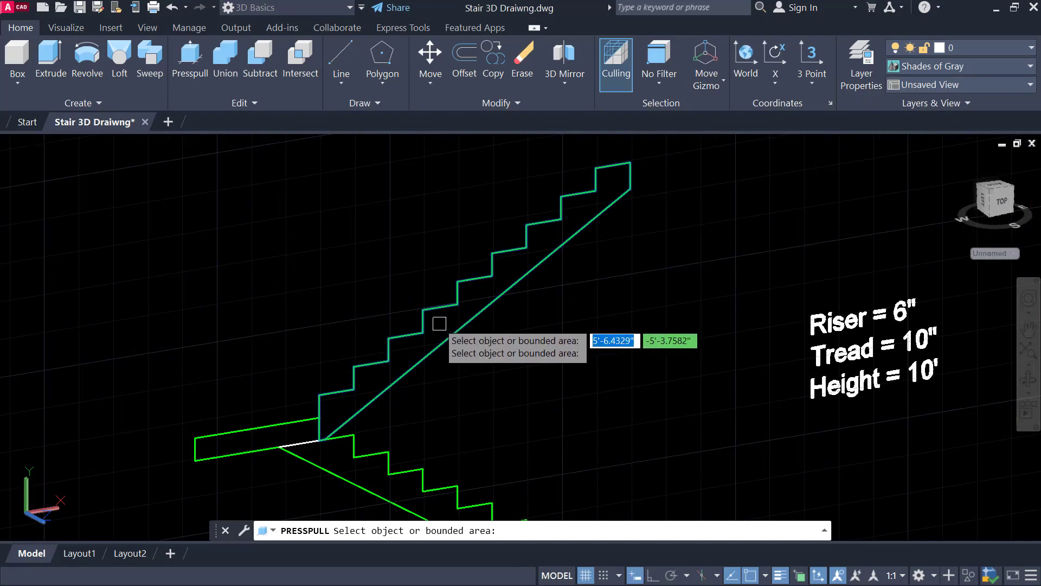
{"action": "scroll", "coordinate": [439, 323], "scroll_direction": "down", "scroll_amount": 4}
{"action": "left_click", "coordinate": [456, 329]}
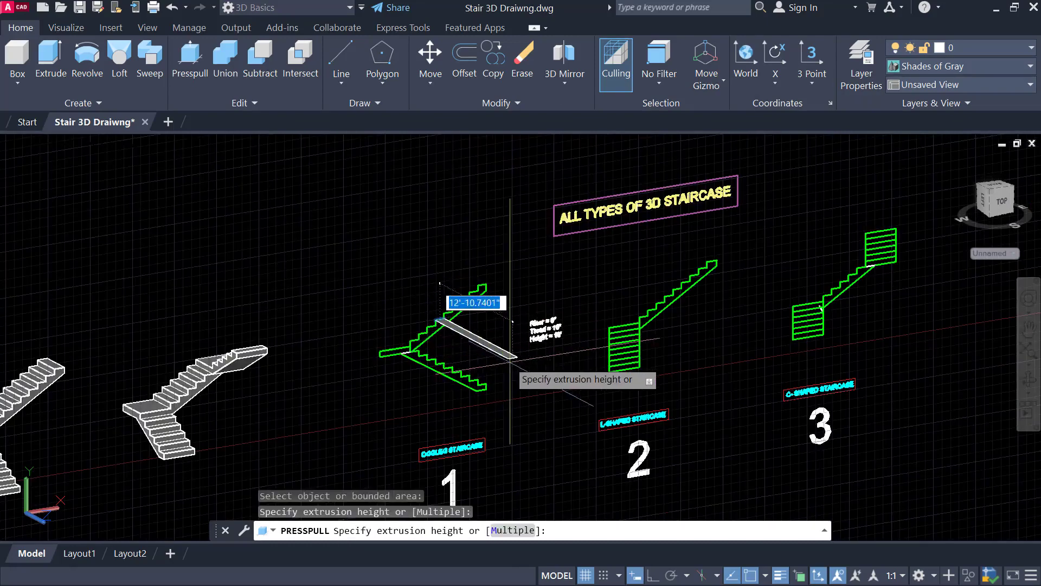
{"action": "scroll", "coordinate": [509, 359], "scroll_direction": "up", "scroll_amount": 3}
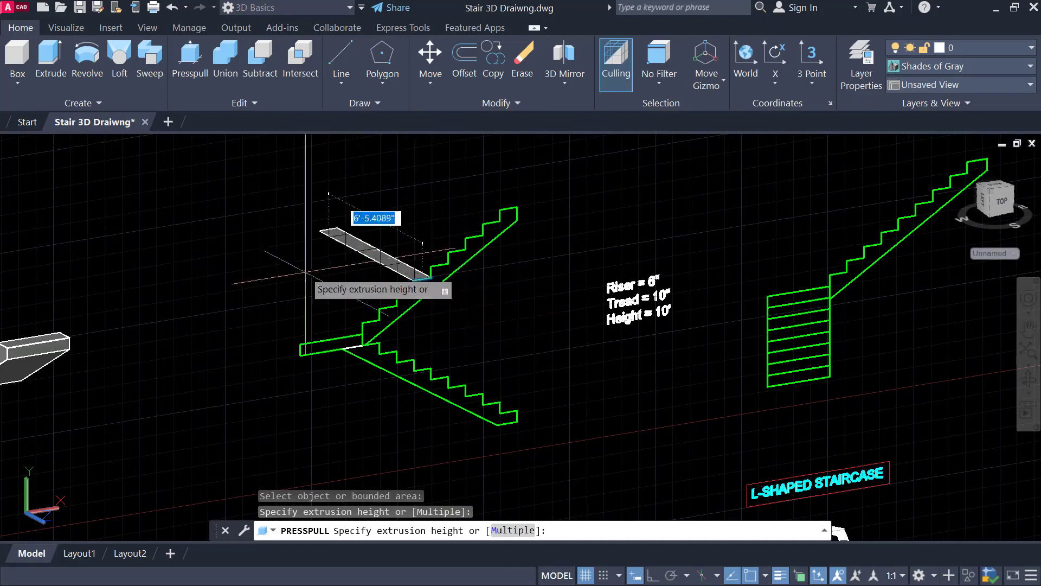
{"action": "key", "text": "Escape"}
Try to presspull the whole enclosed area of the dogleg profile's upper flight again, and cancel the extrusion.
{"action": "scroll", "coordinate": [423, 292], "scroll_direction": "up", "scroll_amount": 1}
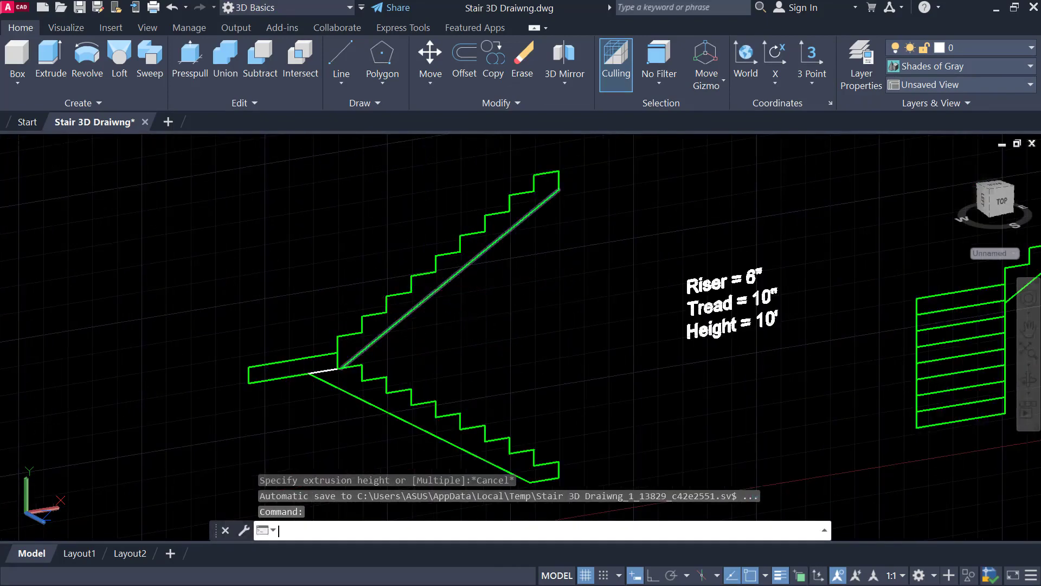
{"action": "key", "text": "Return"}
{"action": "scroll", "coordinate": [423, 292], "scroll_direction": "up", "scroll_amount": 2}
{"action": "scroll", "coordinate": [418, 280], "scroll_direction": "down", "scroll_amount": 3}
{"action": "scroll", "coordinate": [414, 335], "scroll_direction": "up", "scroll_amount": 1}
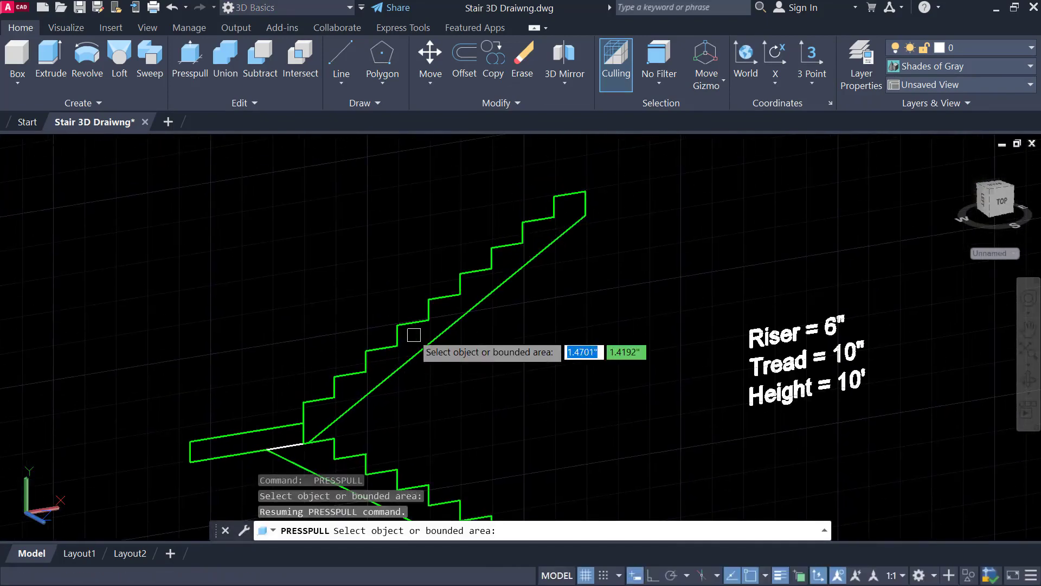
{"action": "left_click", "coordinate": [413, 335]}
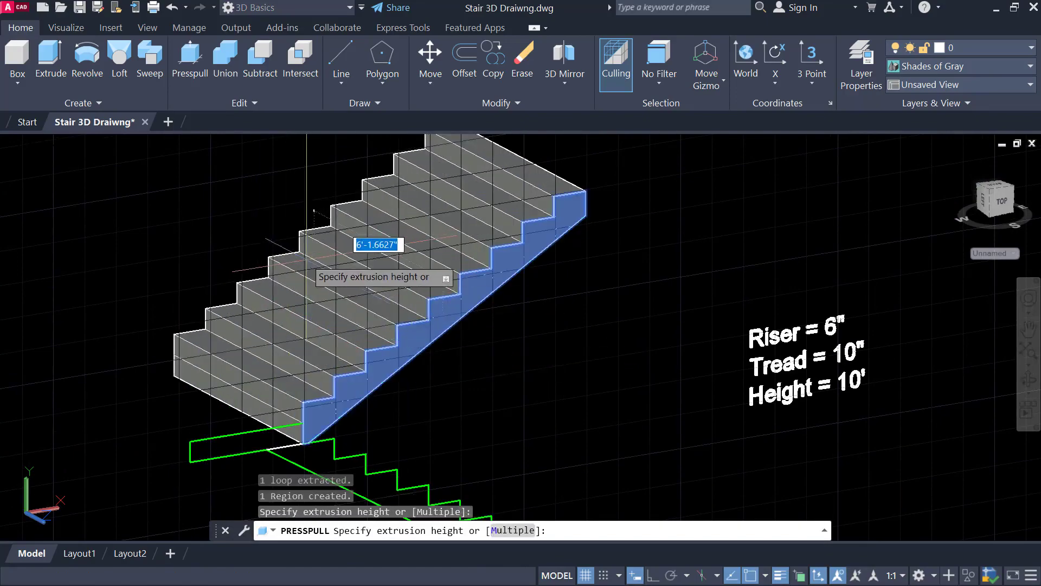
{"action": "key", "text": "Escape"}
{"action": "scroll", "coordinate": [329, 269], "scroll_direction": "down", "scroll_amount": 2}
{"action": "key", "text": "Escape"}
Examine the finished 3D staircases alongside the dogleg, L-shaped and C-shaped 2D profiles.
{"action": "middle_click_drag", "start_coordinate": [444, 342], "coordinate": [543, 396]}
{"action": "scroll", "coordinate": [542, 396], "scroll_direction": "down", "scroll_amount": 1}
{"action": "scroll", "coordinate": [664, 435], "scroll_direction": "down", "scroll_amount": 2}
{"action": "middle_click_drag", "start_coordinate": [663, 435], "coordinate": [548, 380]}
{"action": "scroll", "coordinate": [492, 364], "scroll_direction": "up", "scroll_amount": 2}
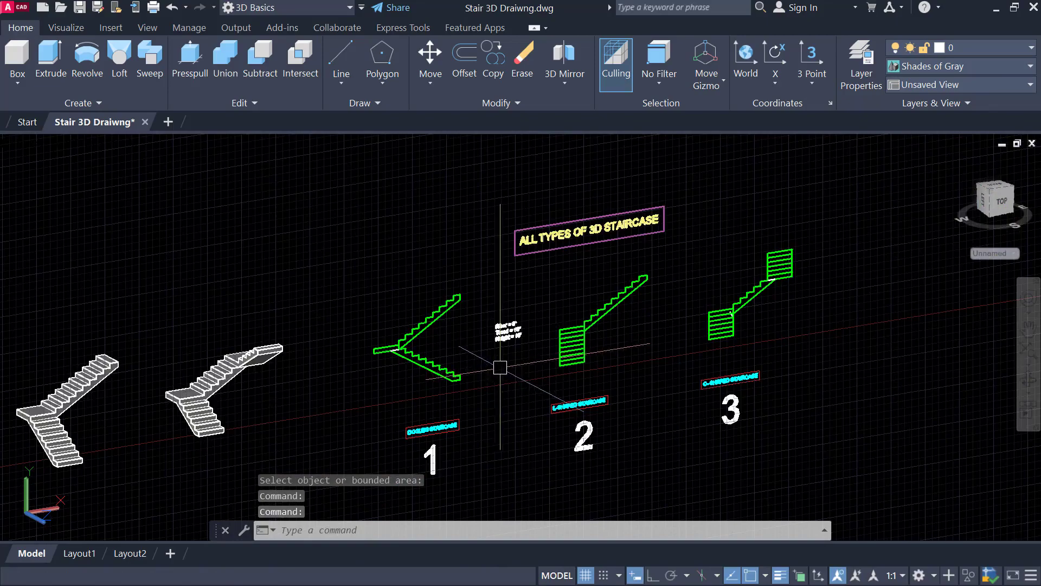
{"action": "mouse_move", "coordinate": [752, 365]}
{"action": "middle_mouse_down", "text": "shift"}
{"action": "mouse_move", "coordinate": [681, 351]}
{"action": "mouse_move", "coordinate": [767, 372]}
{"action": "middle_mouse_up", "text": "shift"}
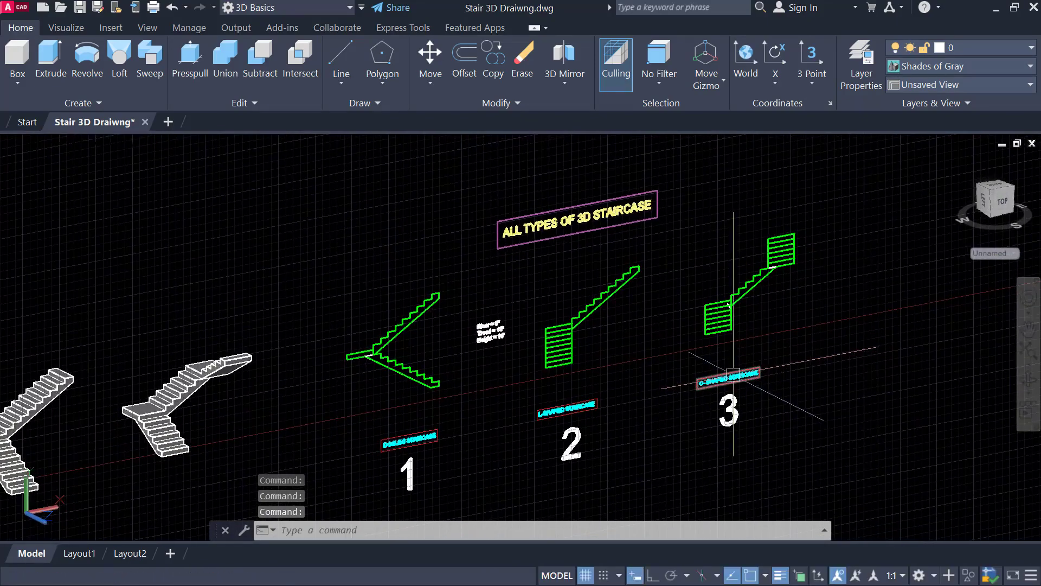
{"action": "scroll", "coordinate": [572, 365], "scroll_direction": "down", "scroll_amount": 2}
{"action": "middle_click_drag", "start_coordinate": [572, 365], "coordinate": [607, 342]}
{"action": "right_click", "coordinate": [593, 350]}
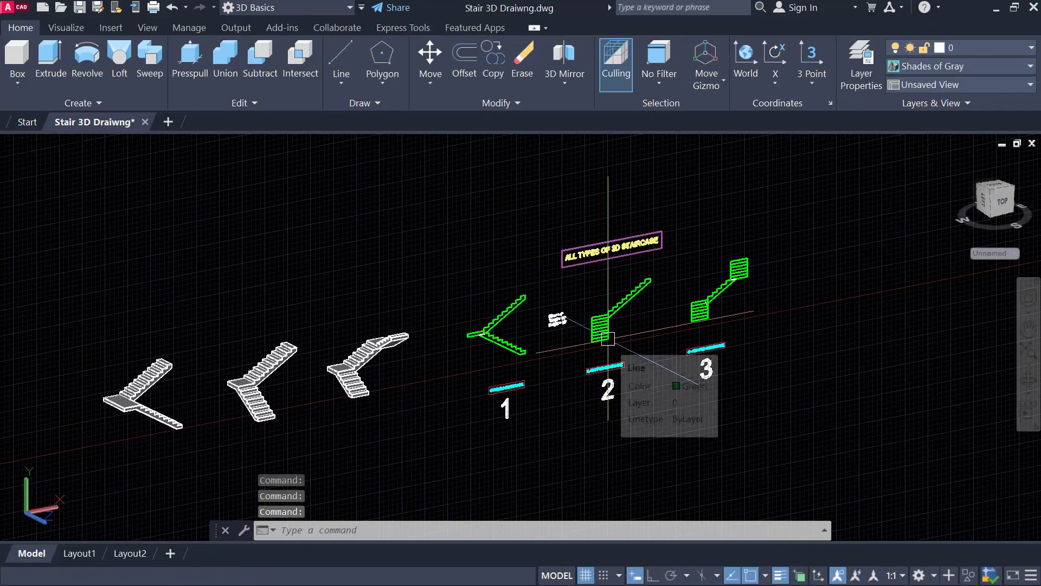